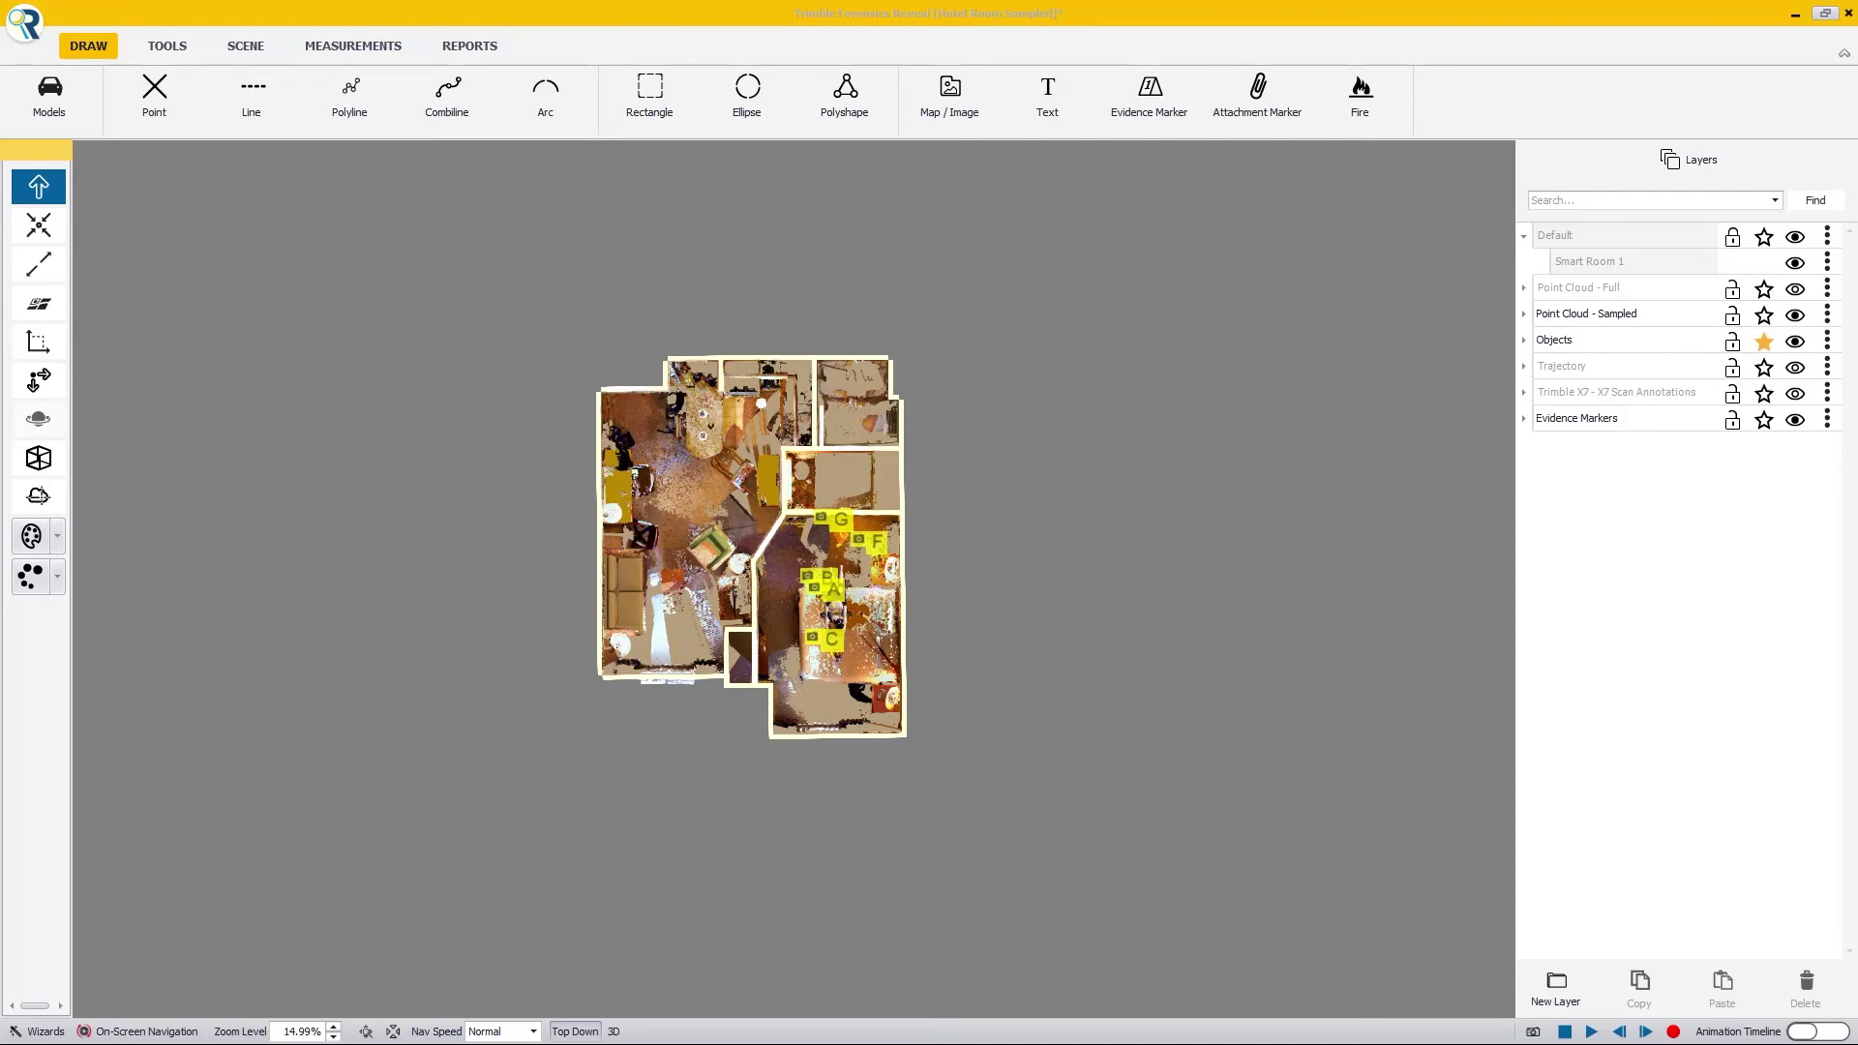
# Step: Make the Trajectory layer visible in the top-down view of the bedroom with the body and evidence markers
pyautogui.moveTo(597, 706); pyautogui.dragTo(499, 788)
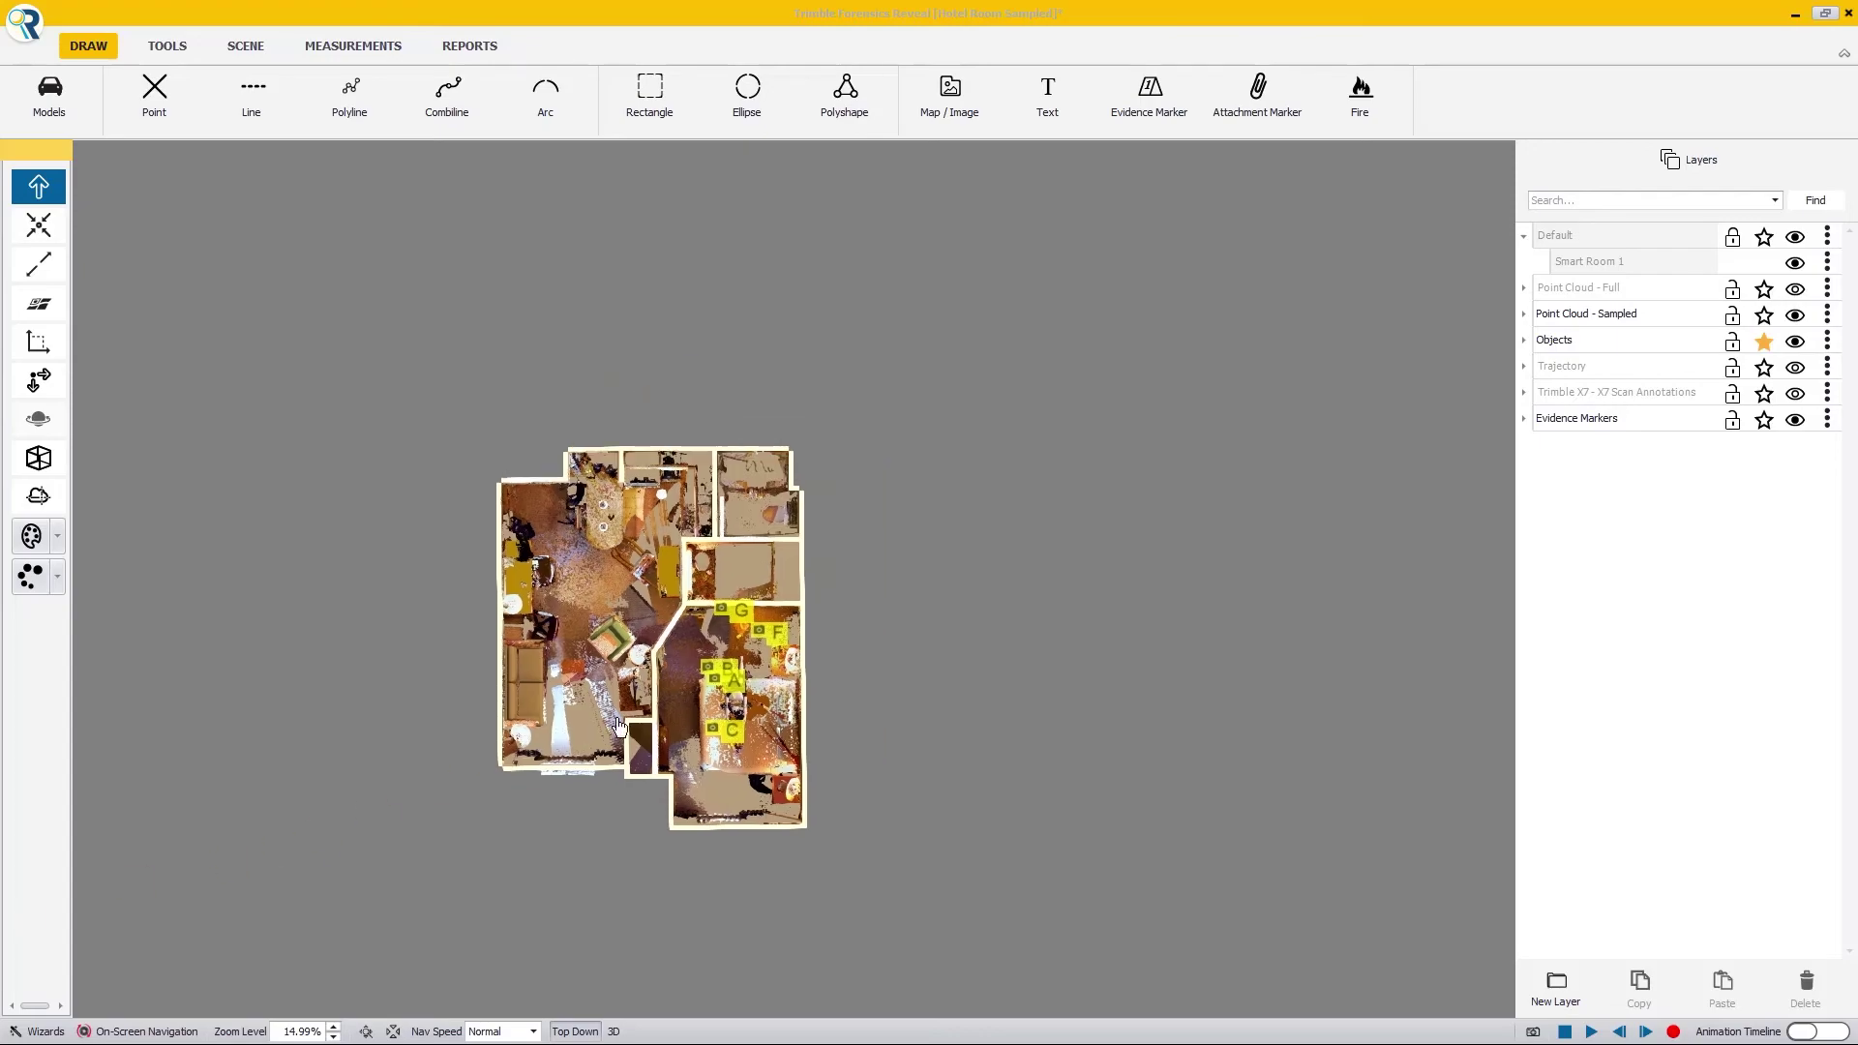
pyautogui.scroll(1, 721, 691)
pyautogui.moveTo(721, 691)
pyautogui.scroll(10, 721, 691)
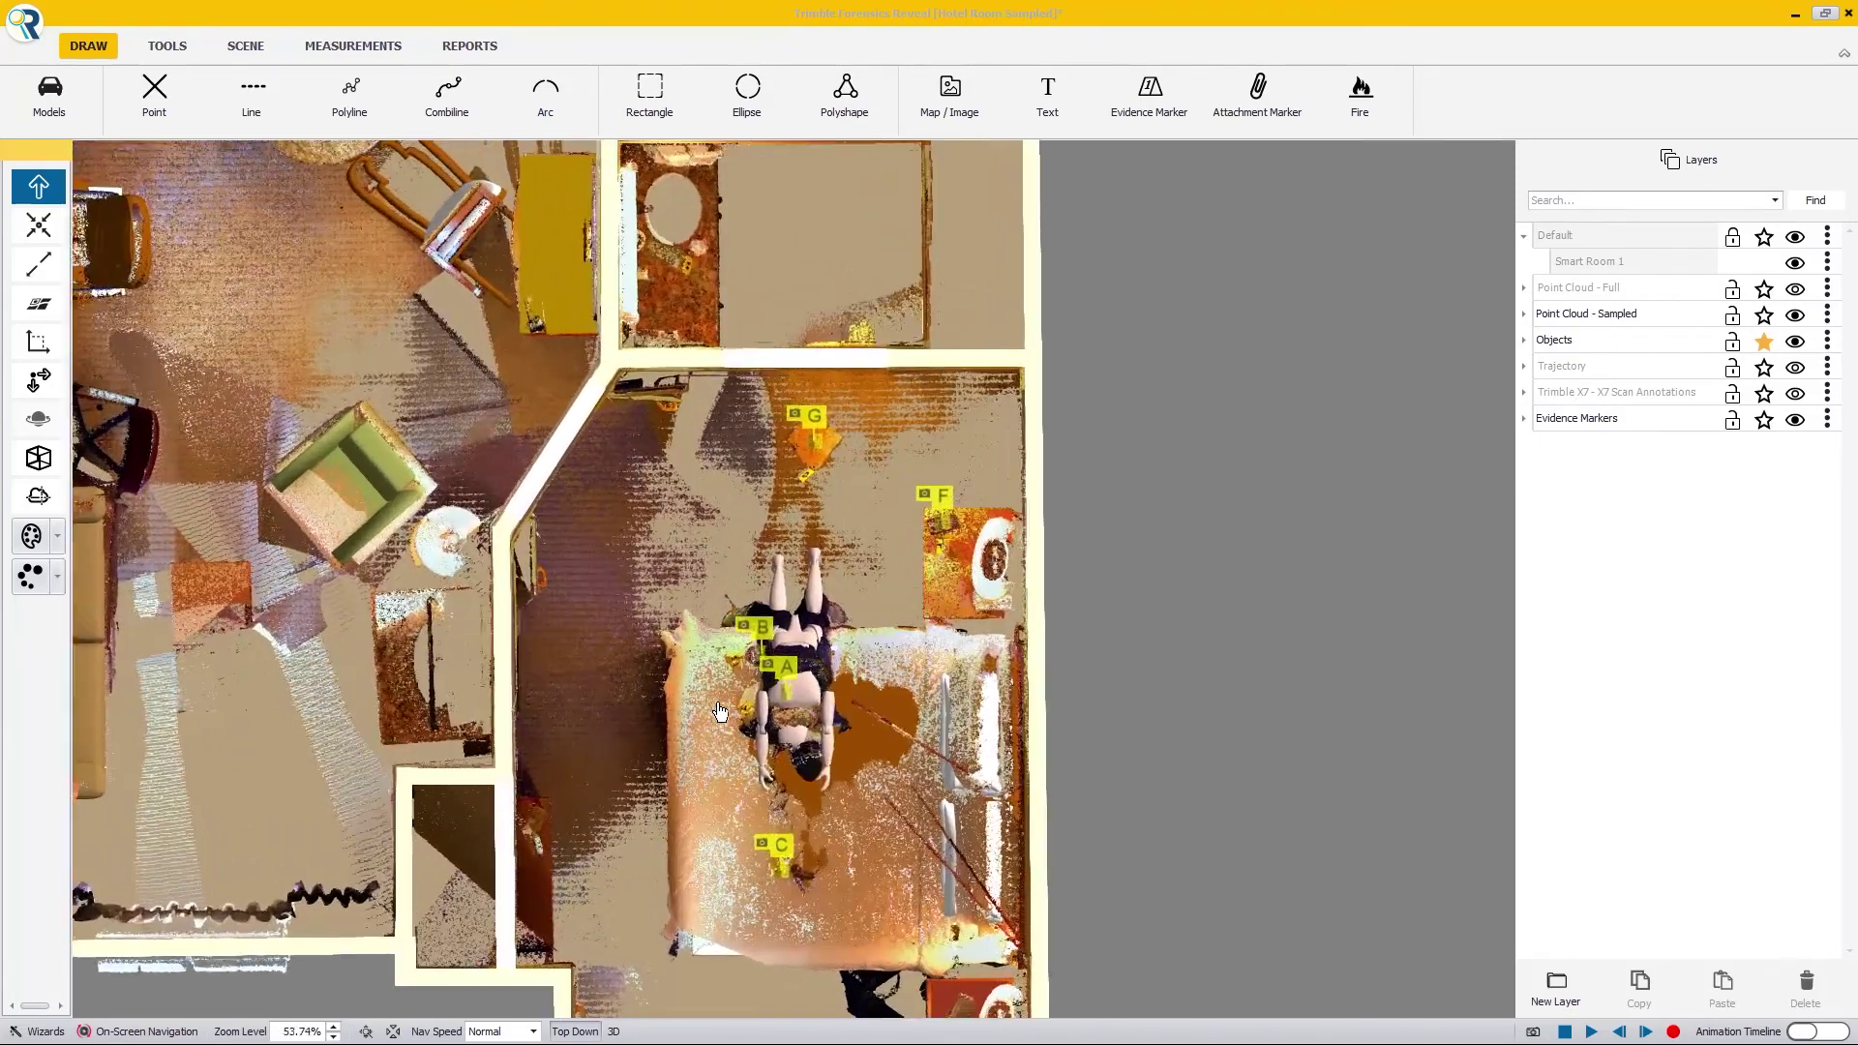
pyautogui.moveTo(713, 731); pyautogui.dragTo(677, 726)
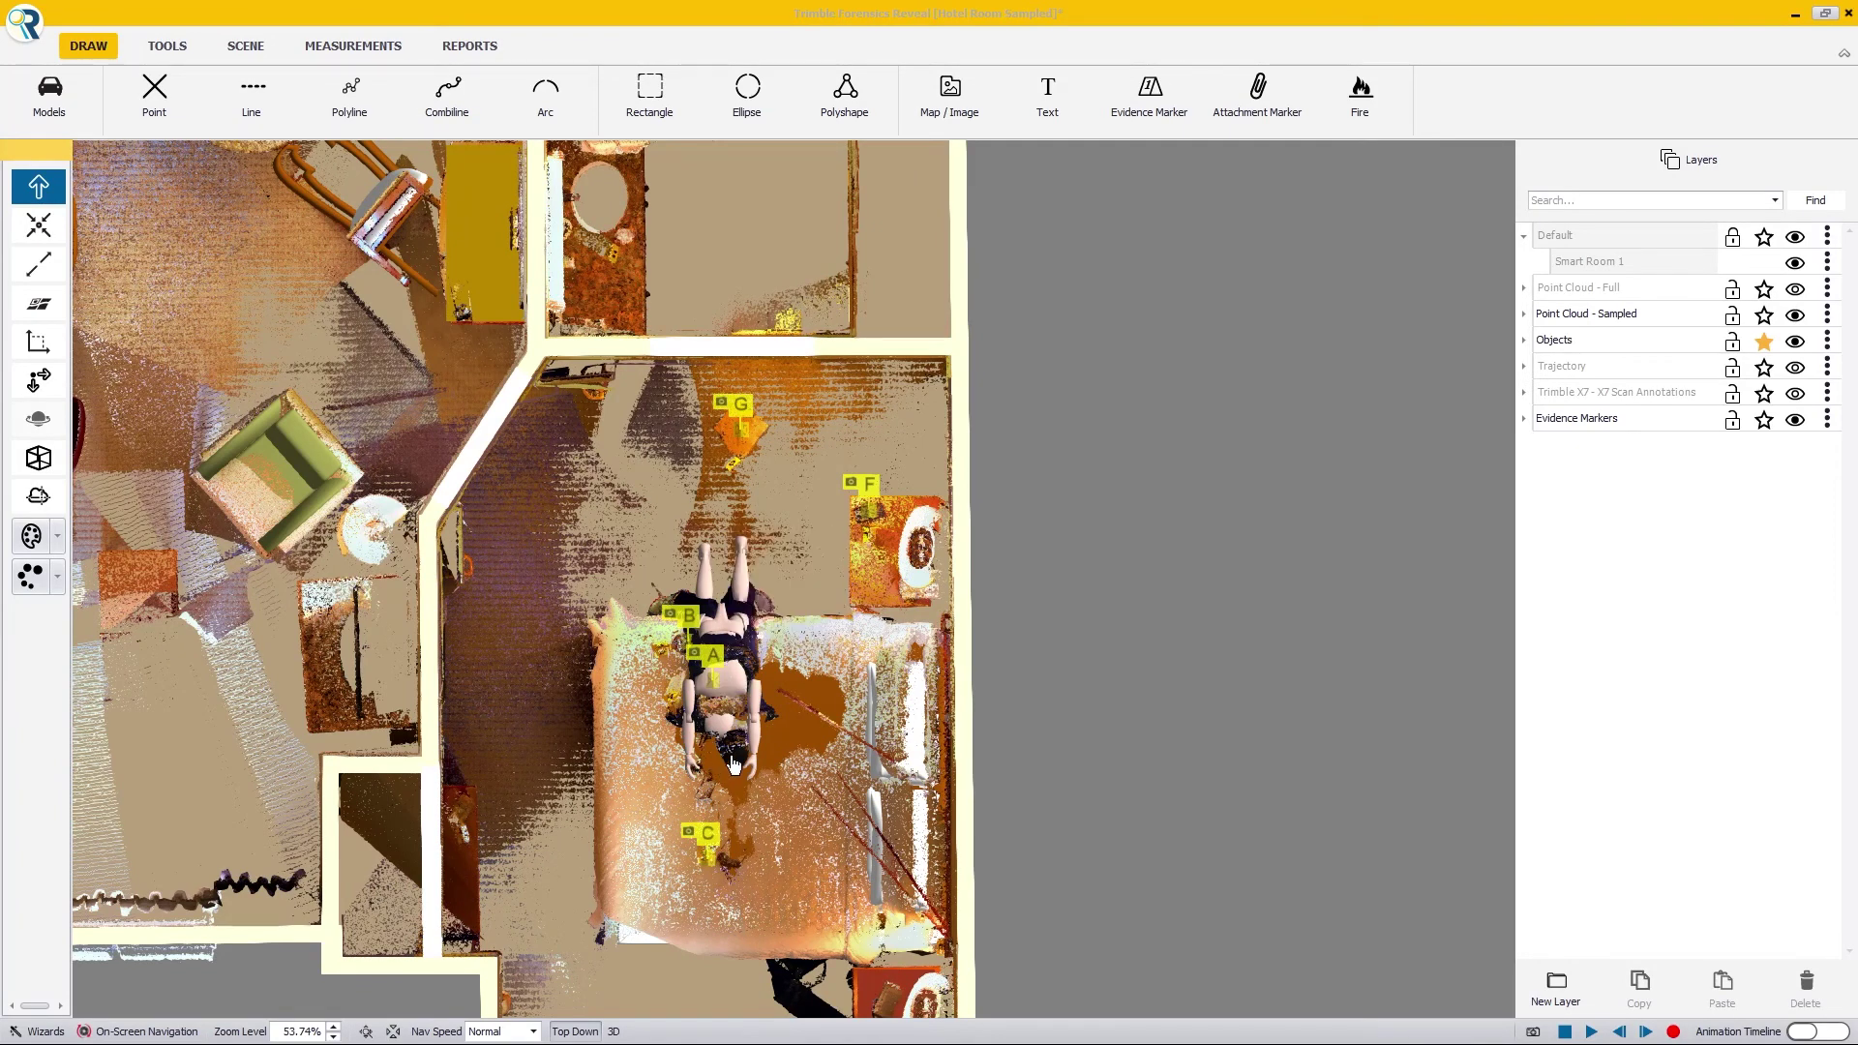
pyautogui.moveTo(865, 811); pyautogui.dragTo(802, 677)
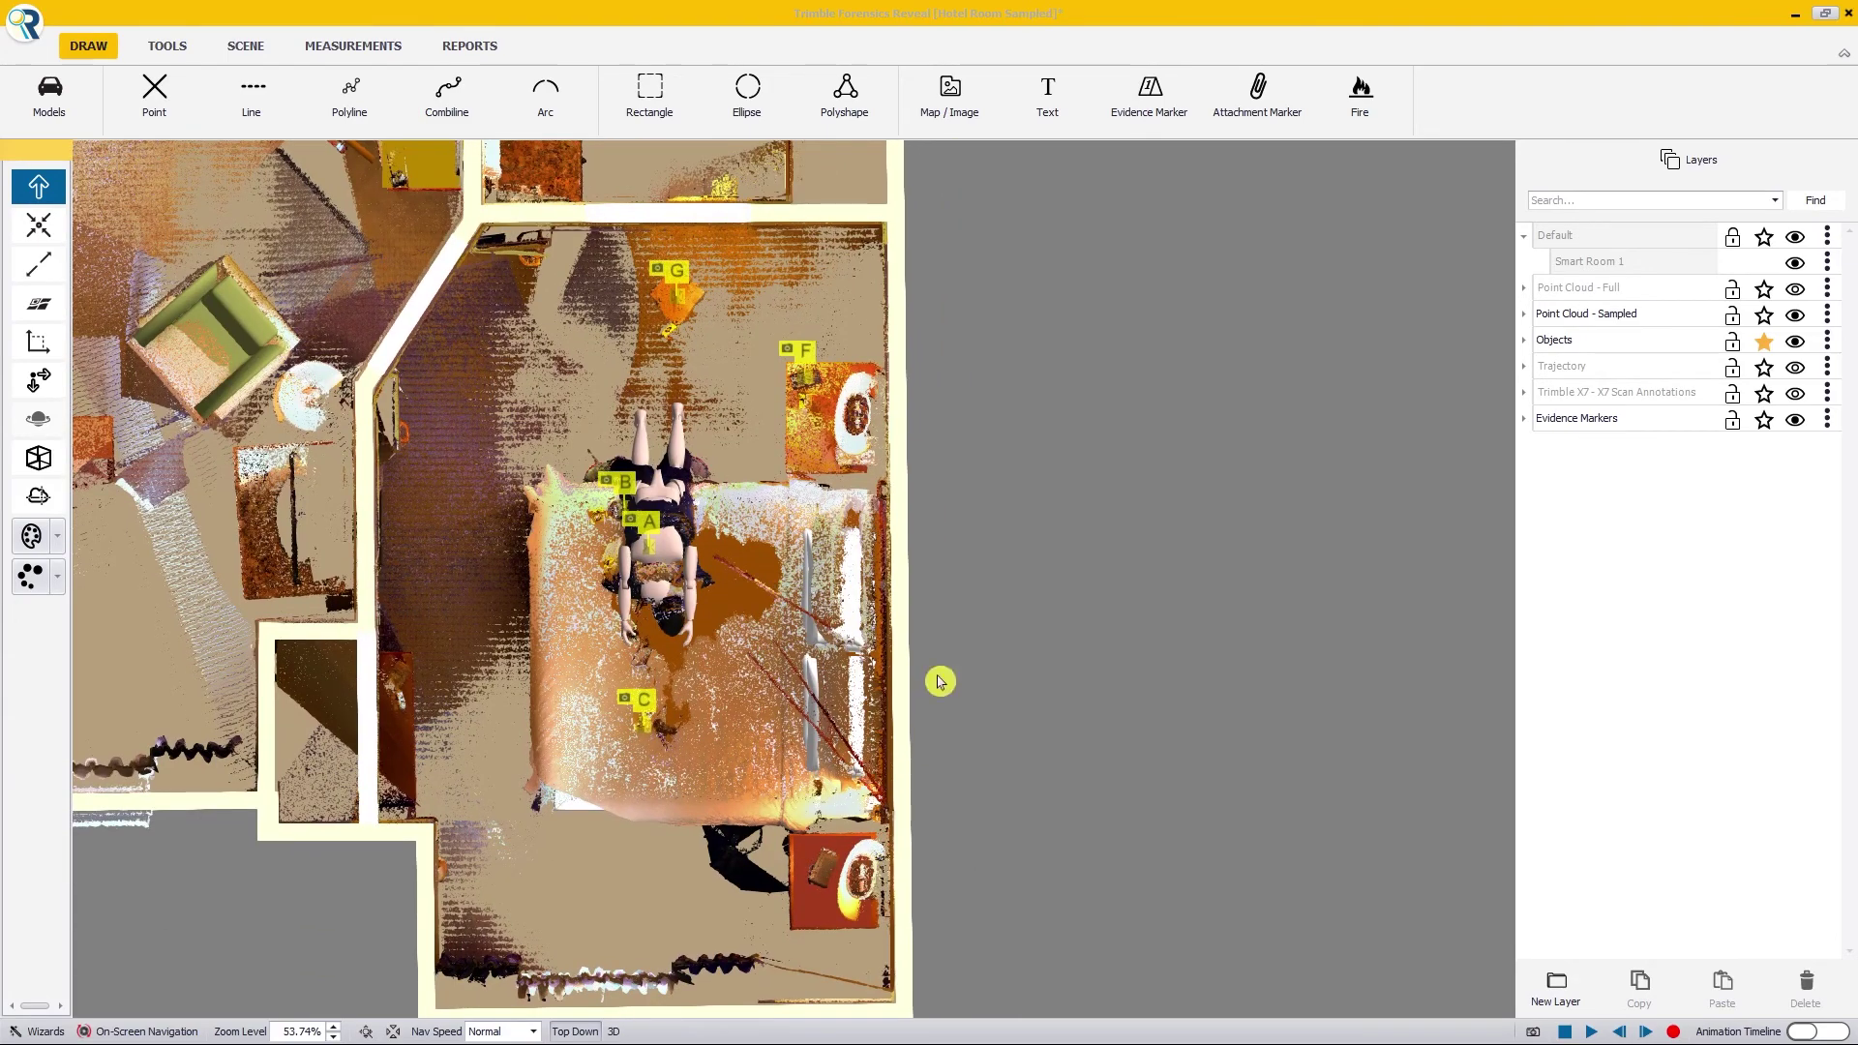
pyautogui.click(1796, 373)
pyautogui.moveTo(747, 538); pyautogui.dragTo(811, 604)
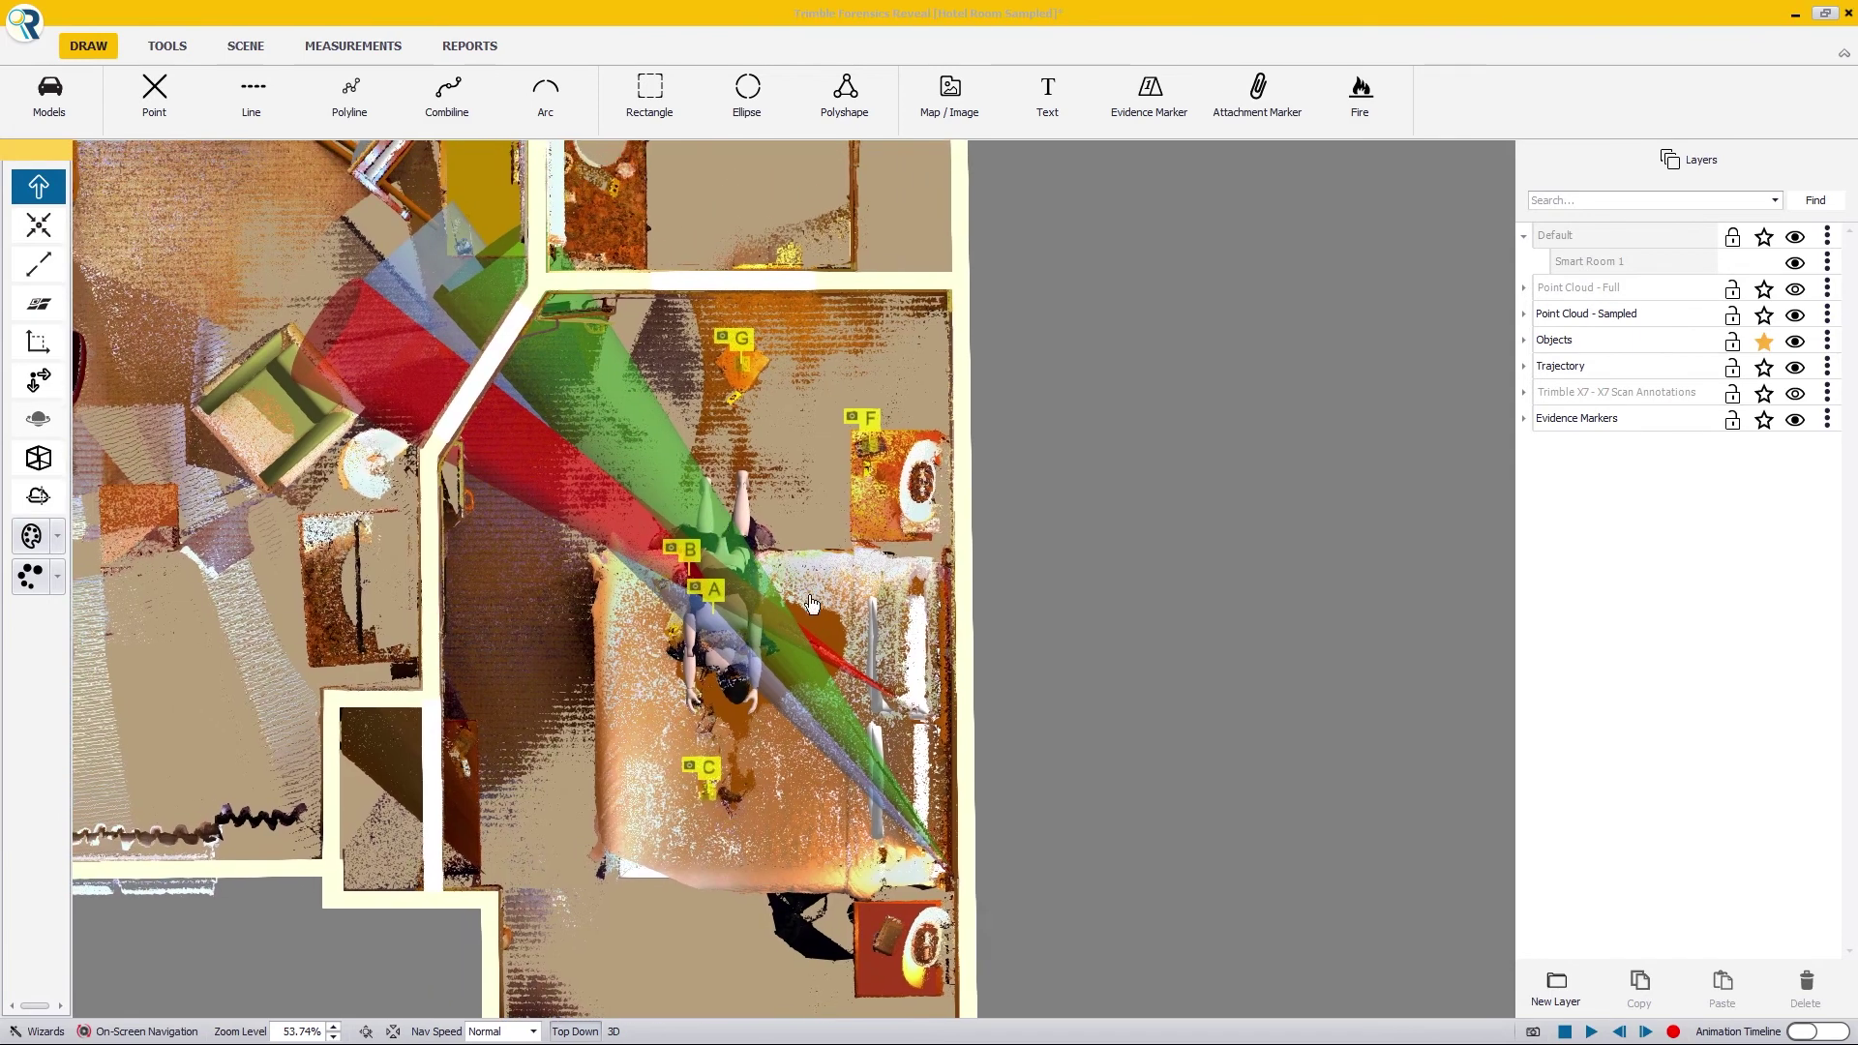
pyautogui.moveTo(539, 379); pyautogui.dragTo(533, 420)
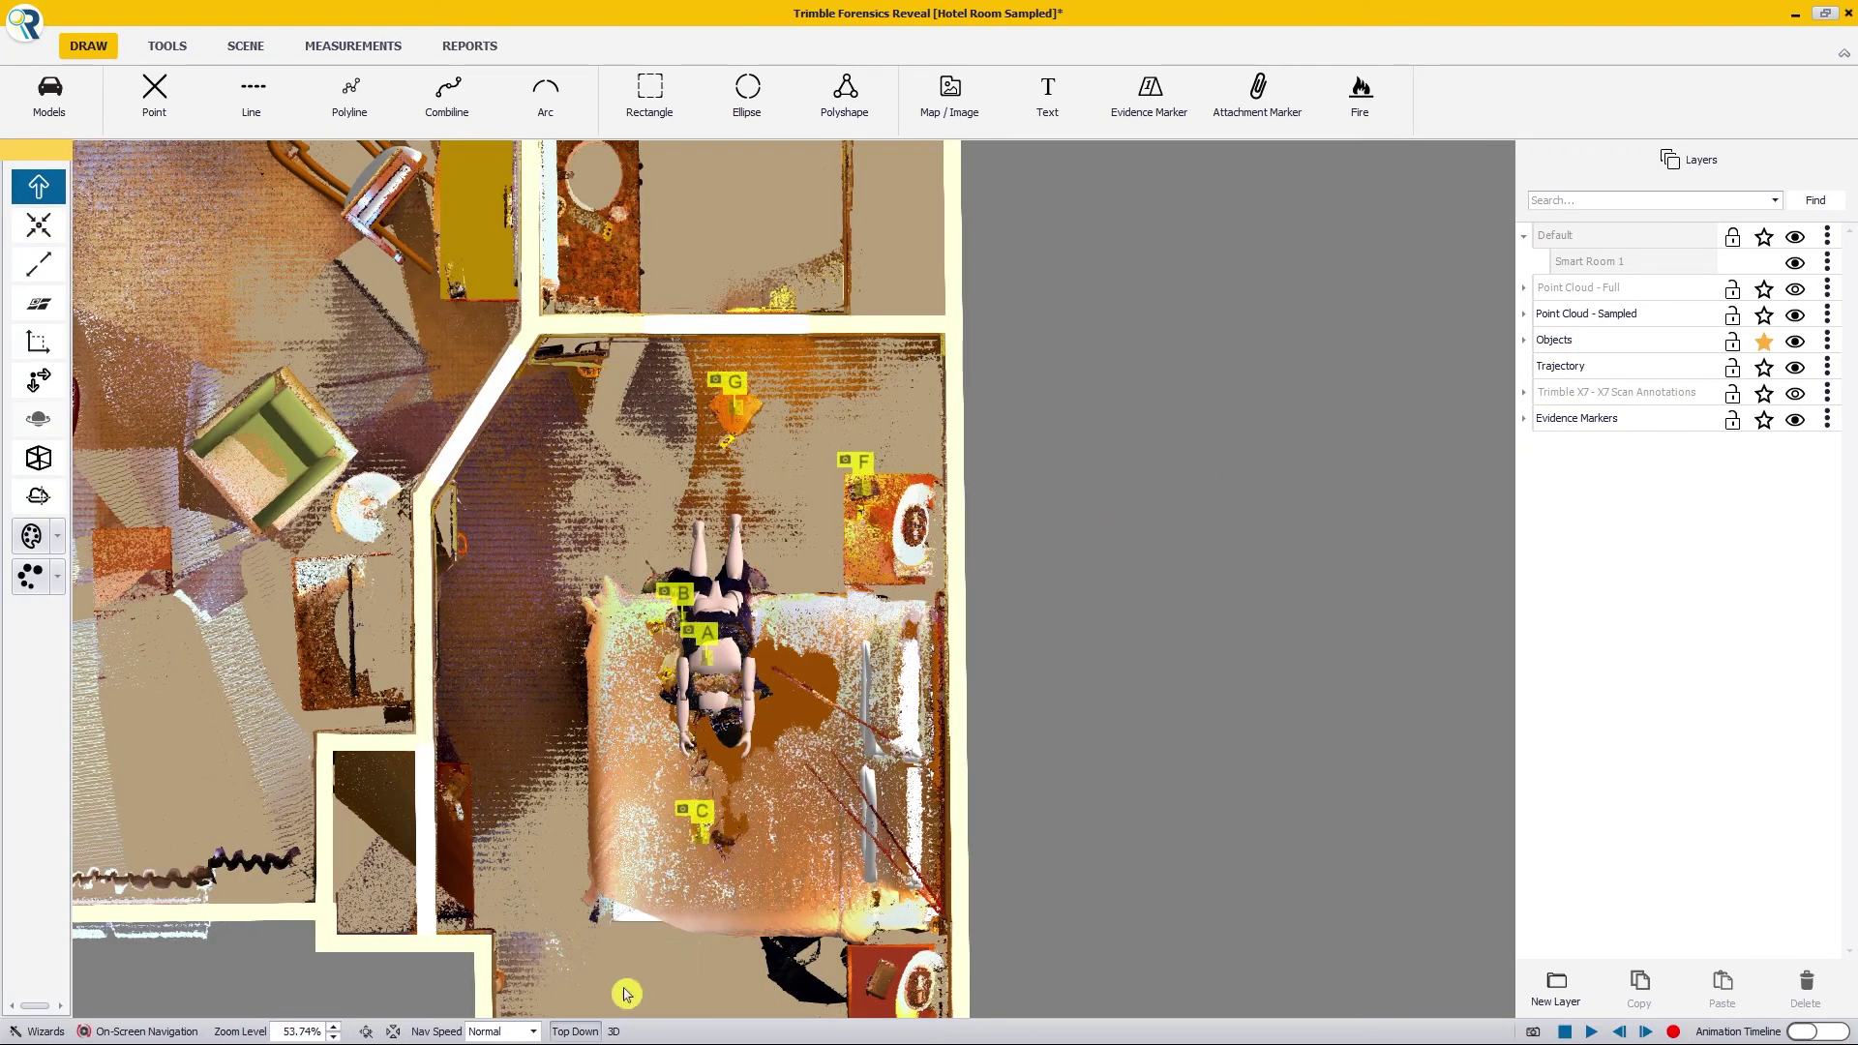
# Step: Hide the Point Cloud - Sampled layer to examine the modelled bed and body, and show the layer again
pyautogui.moveTo(723, 784); pyautogui.dragTo(935, 794)
pyautogui.scroll(-5, 935, 794)
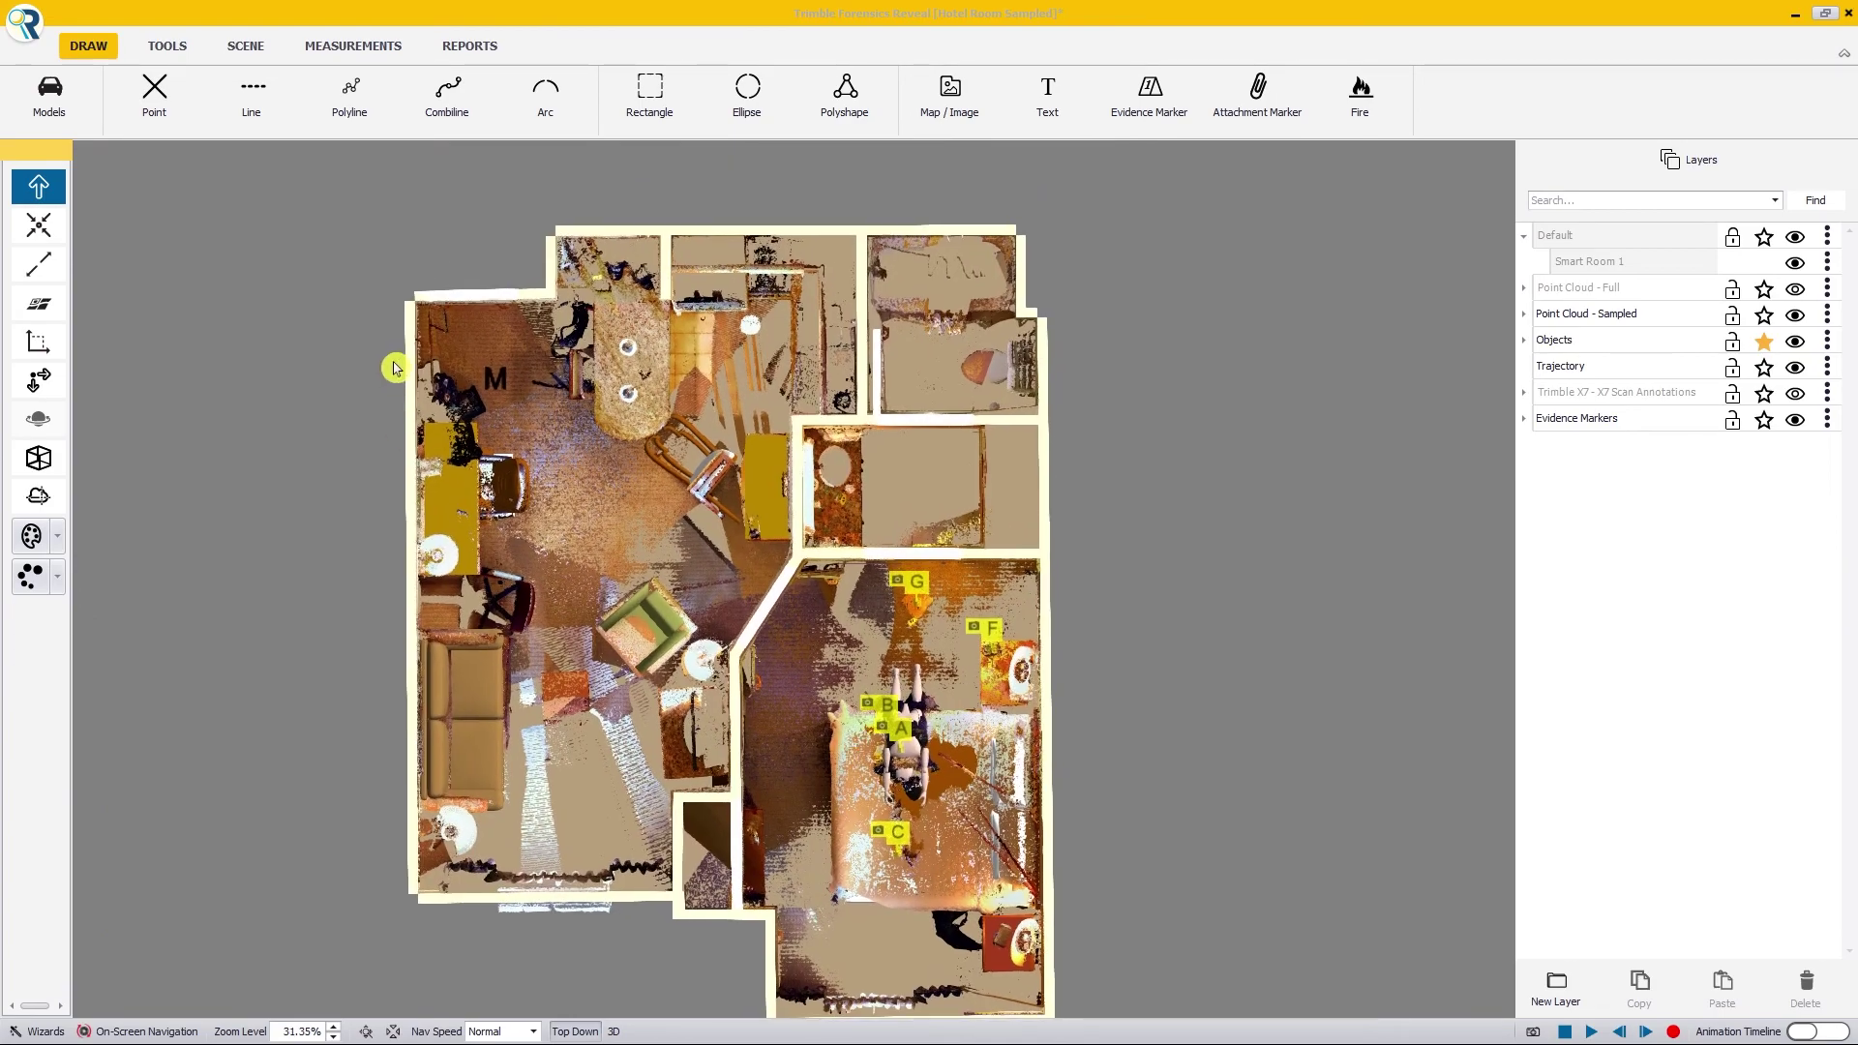
pyautogui.moveTo(778, 765); pyautogui.dragTo(681, 563)
pyautogui.scroll(1, 727, 655)
pyautogui.scroll(9, 727, 656)
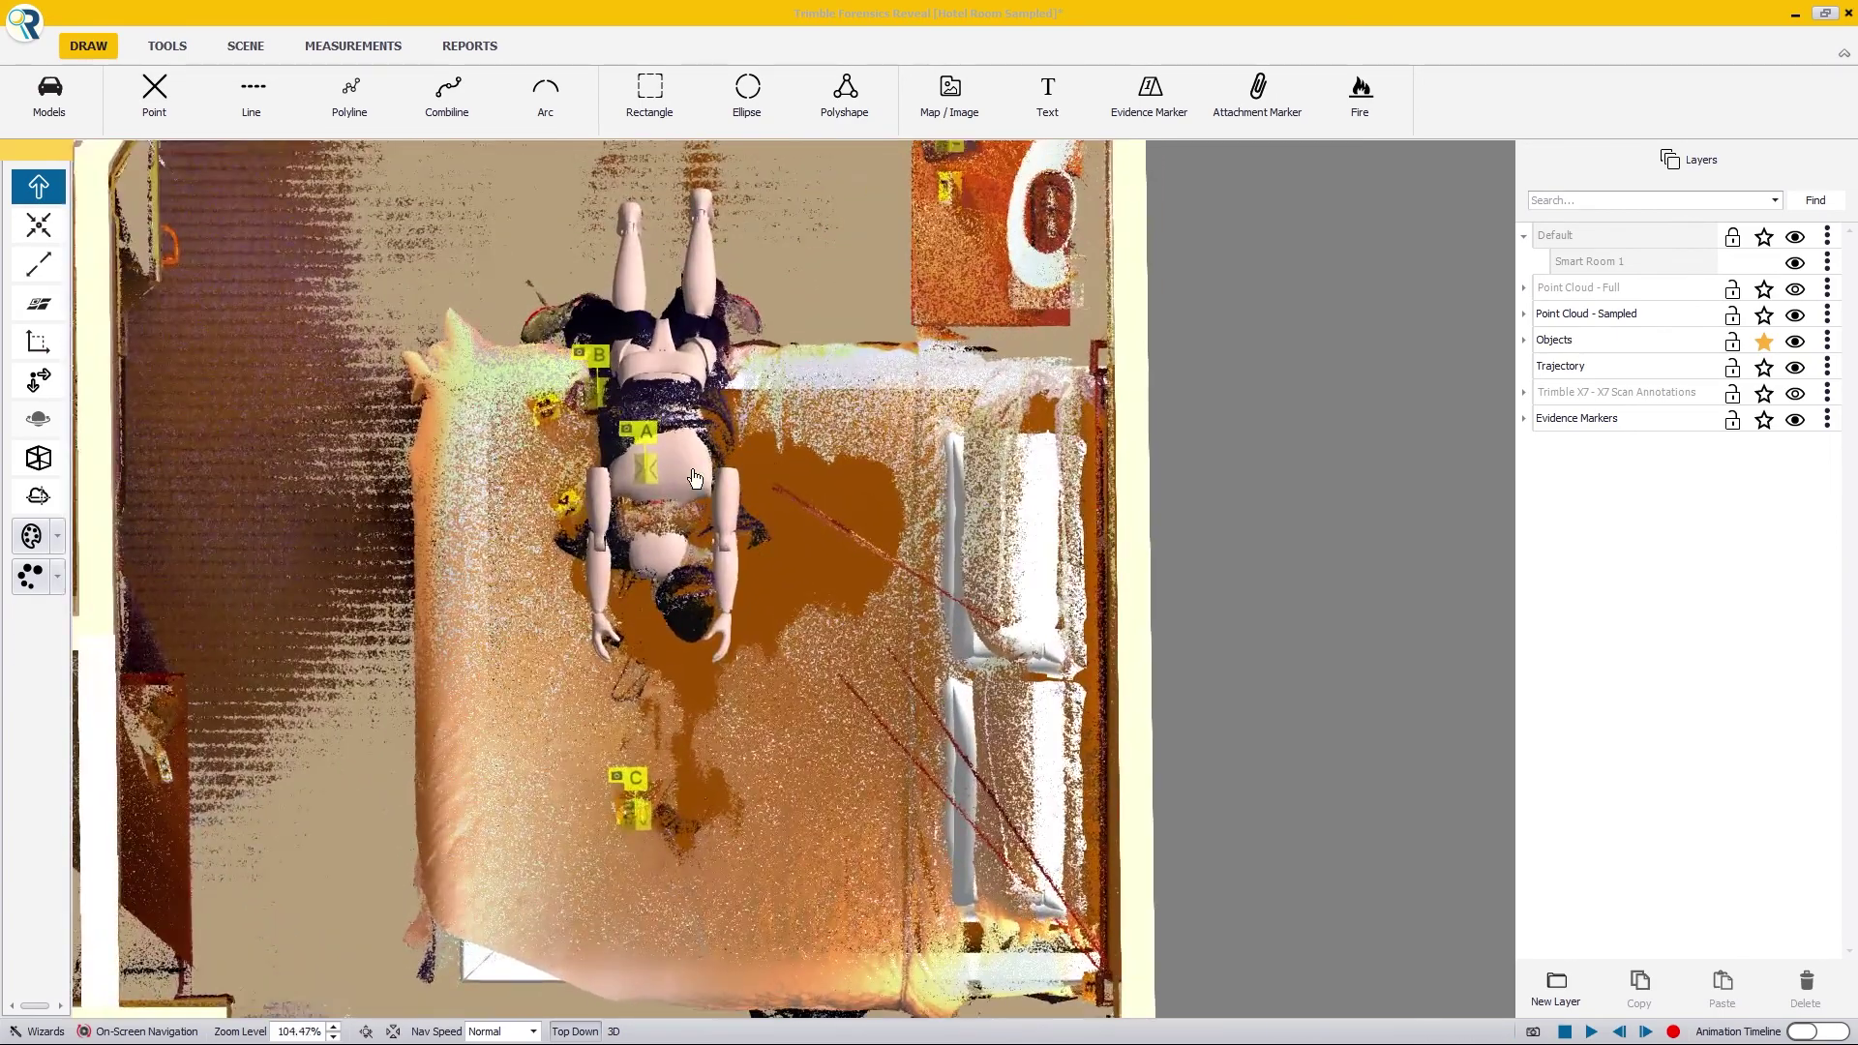
pyautogui.click(1796, 316)
pyautogui.scroll(-3, 645, 676)
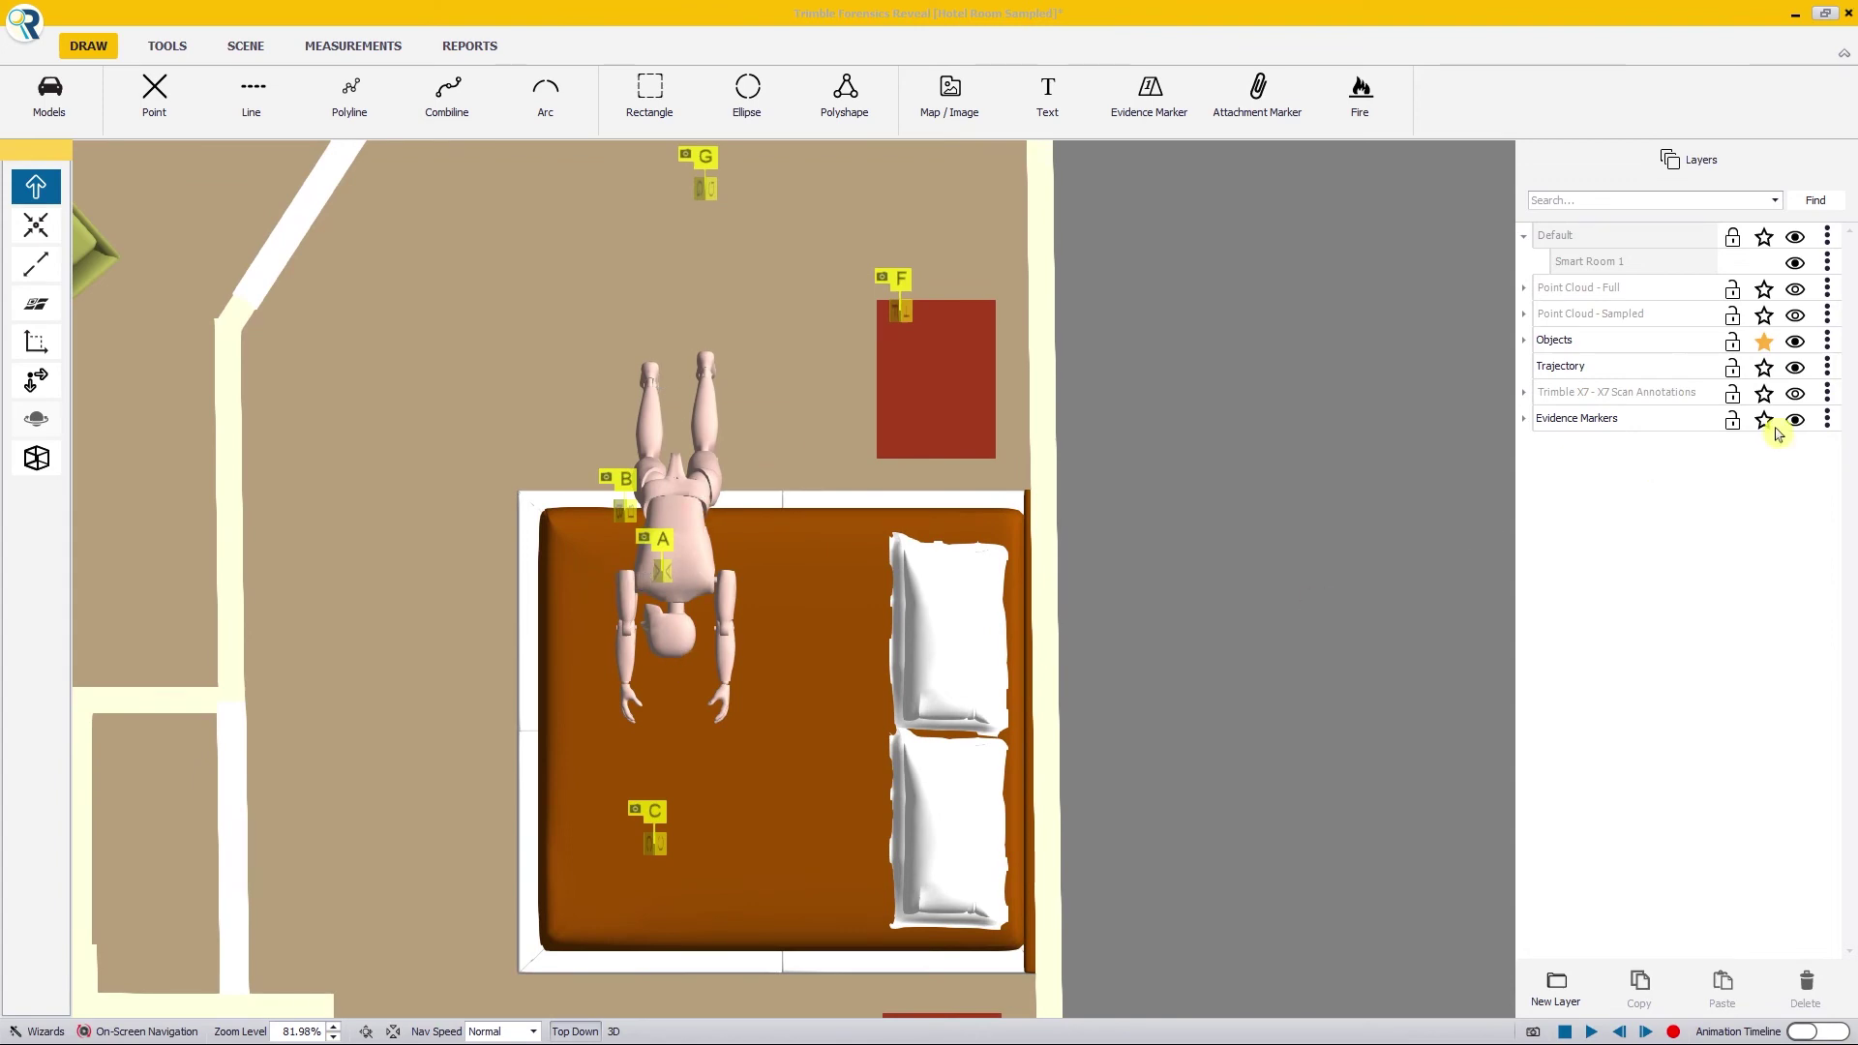
pyautogui.click(1795, 317)
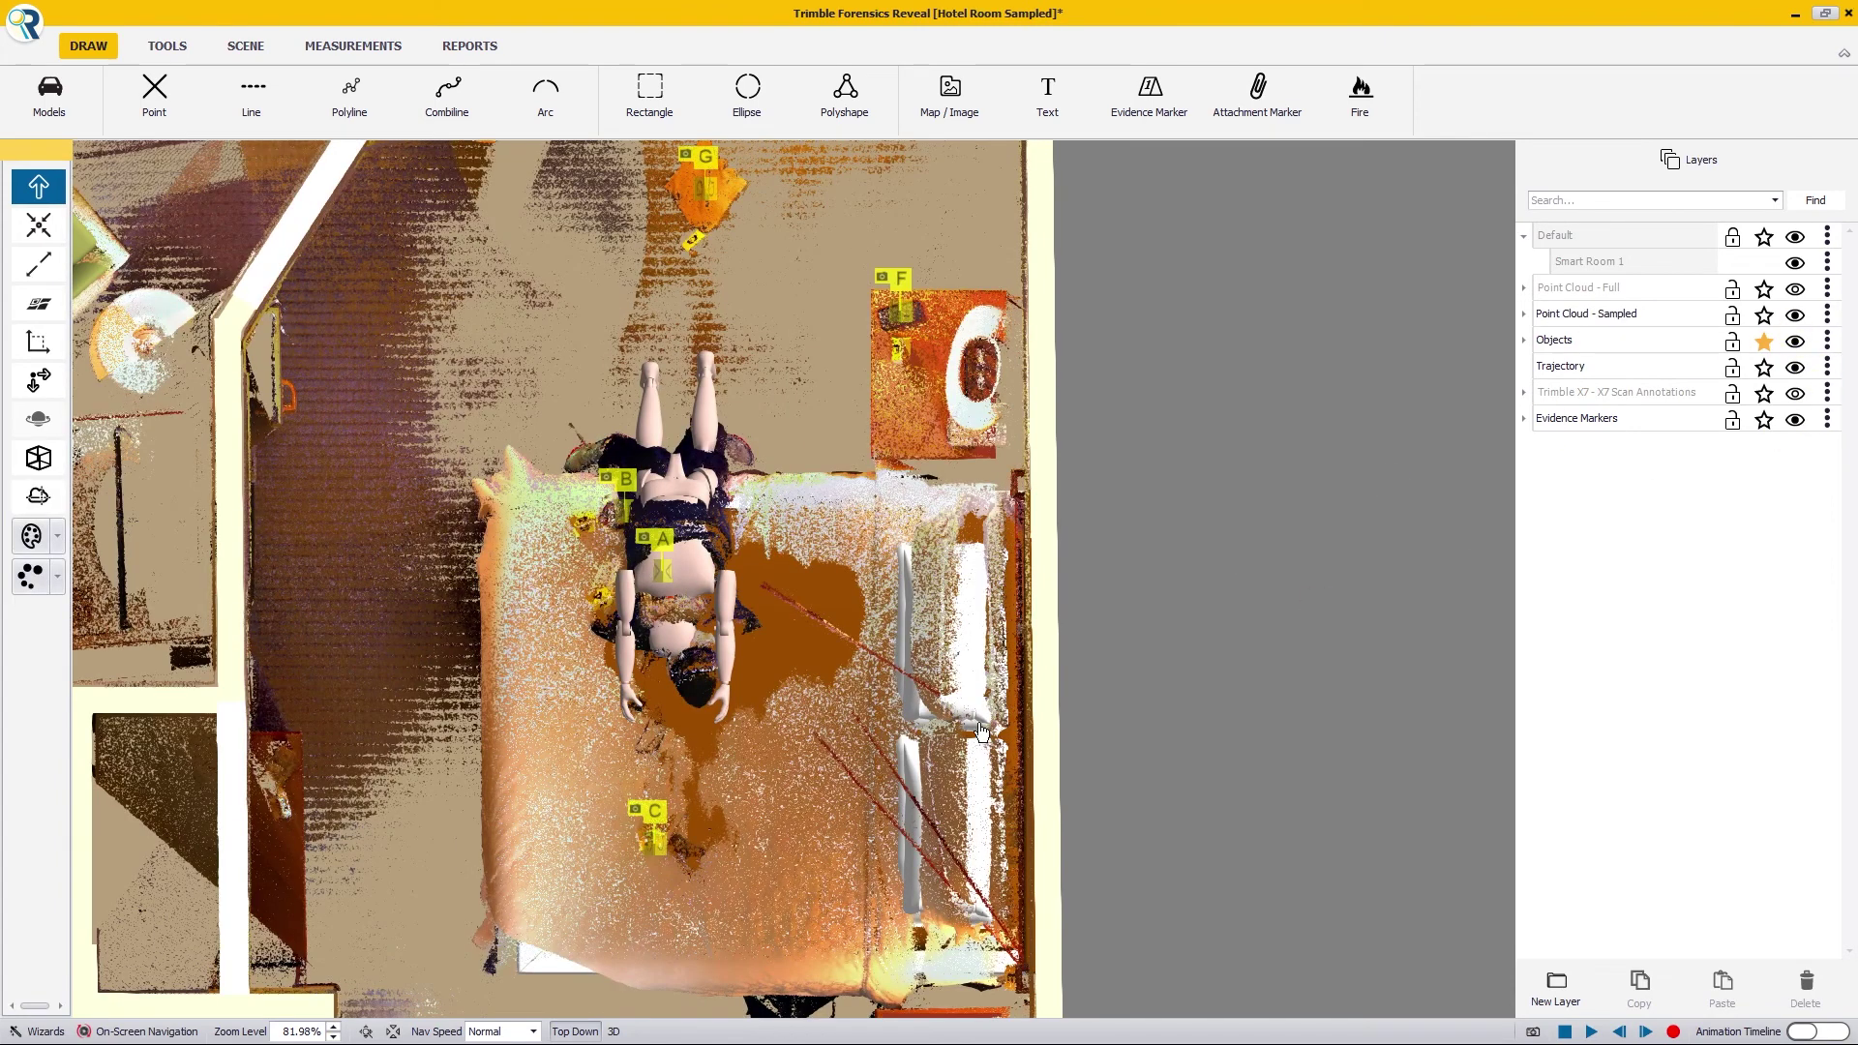
# Step: View the hotel room in 3D from above the walls and set the navigation speed to Slow
pyautogui.click(613, 1032)
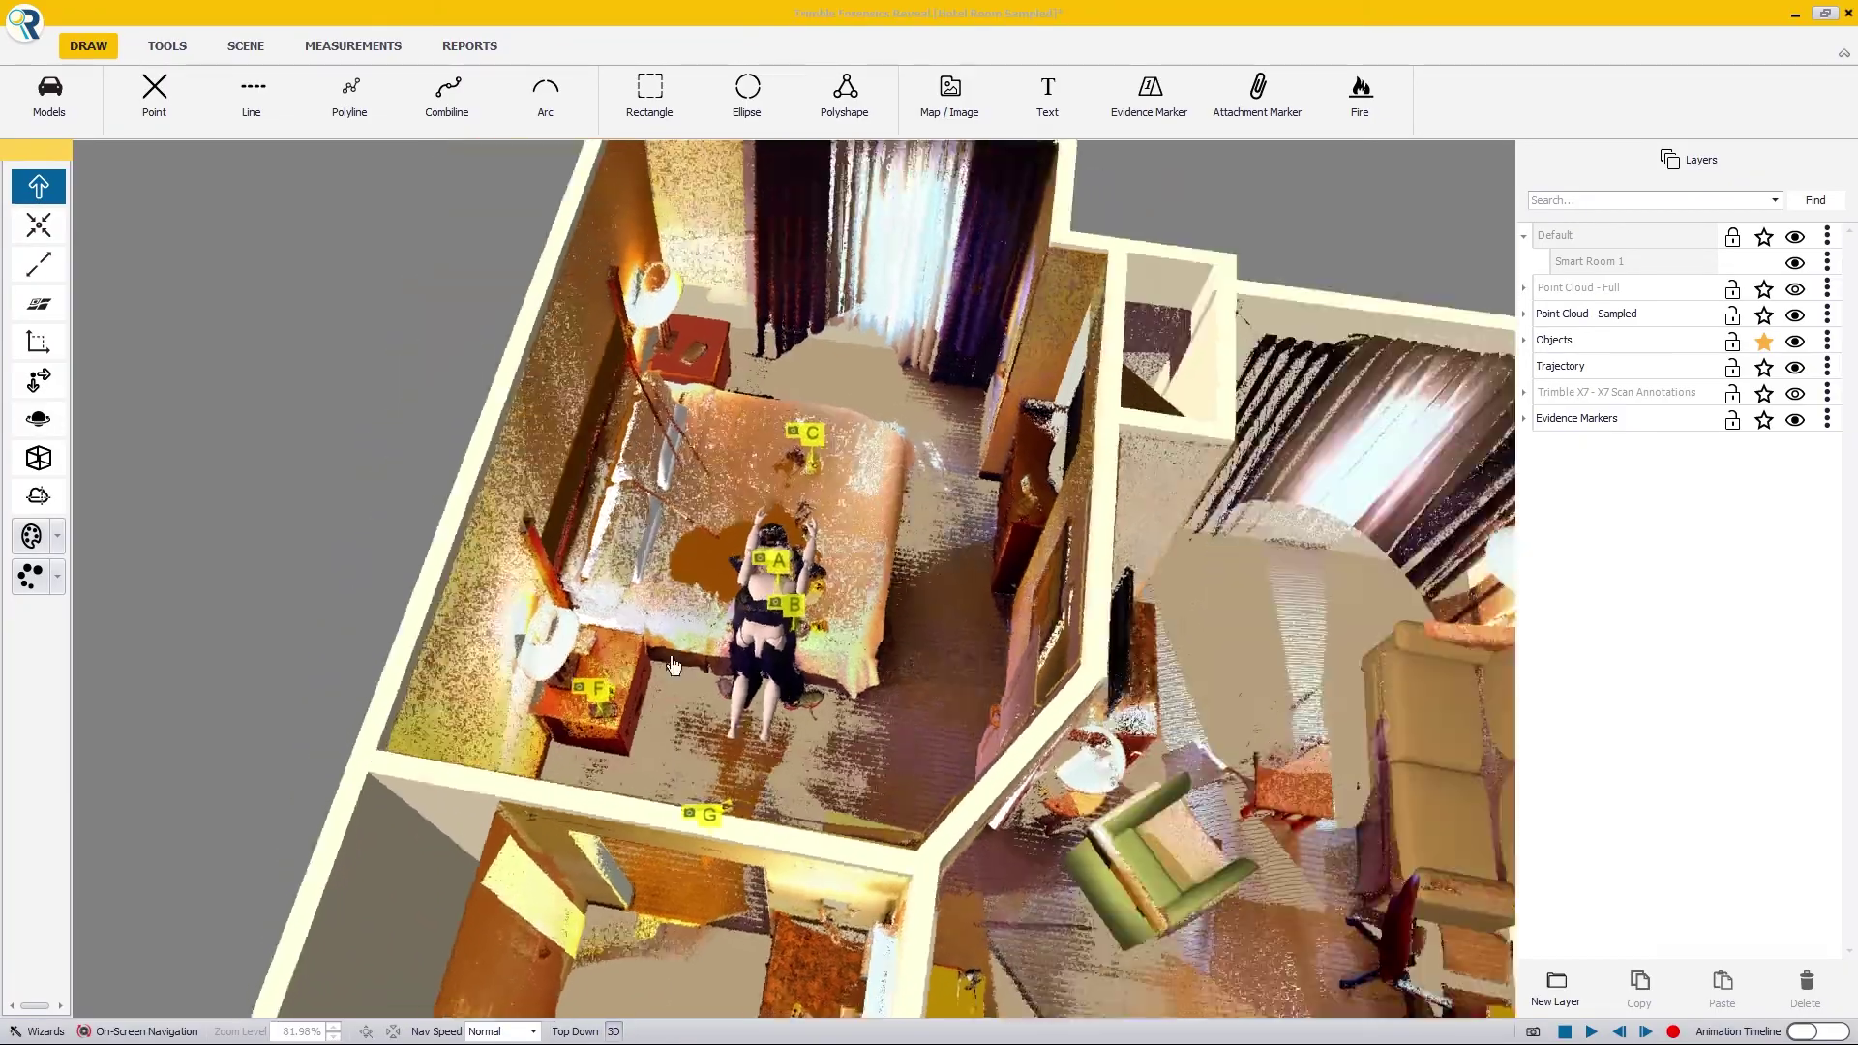
pyautogui.moveTo(675, 666); pyautogui.dragTo(299, 554, button='middle')
pyautogui.moveTo(967, 592); pyautogui.dragTo(746, 477, button='middle')
pyautogui.moveTo(747, 478); pyautogui.dragTo(656, 770)
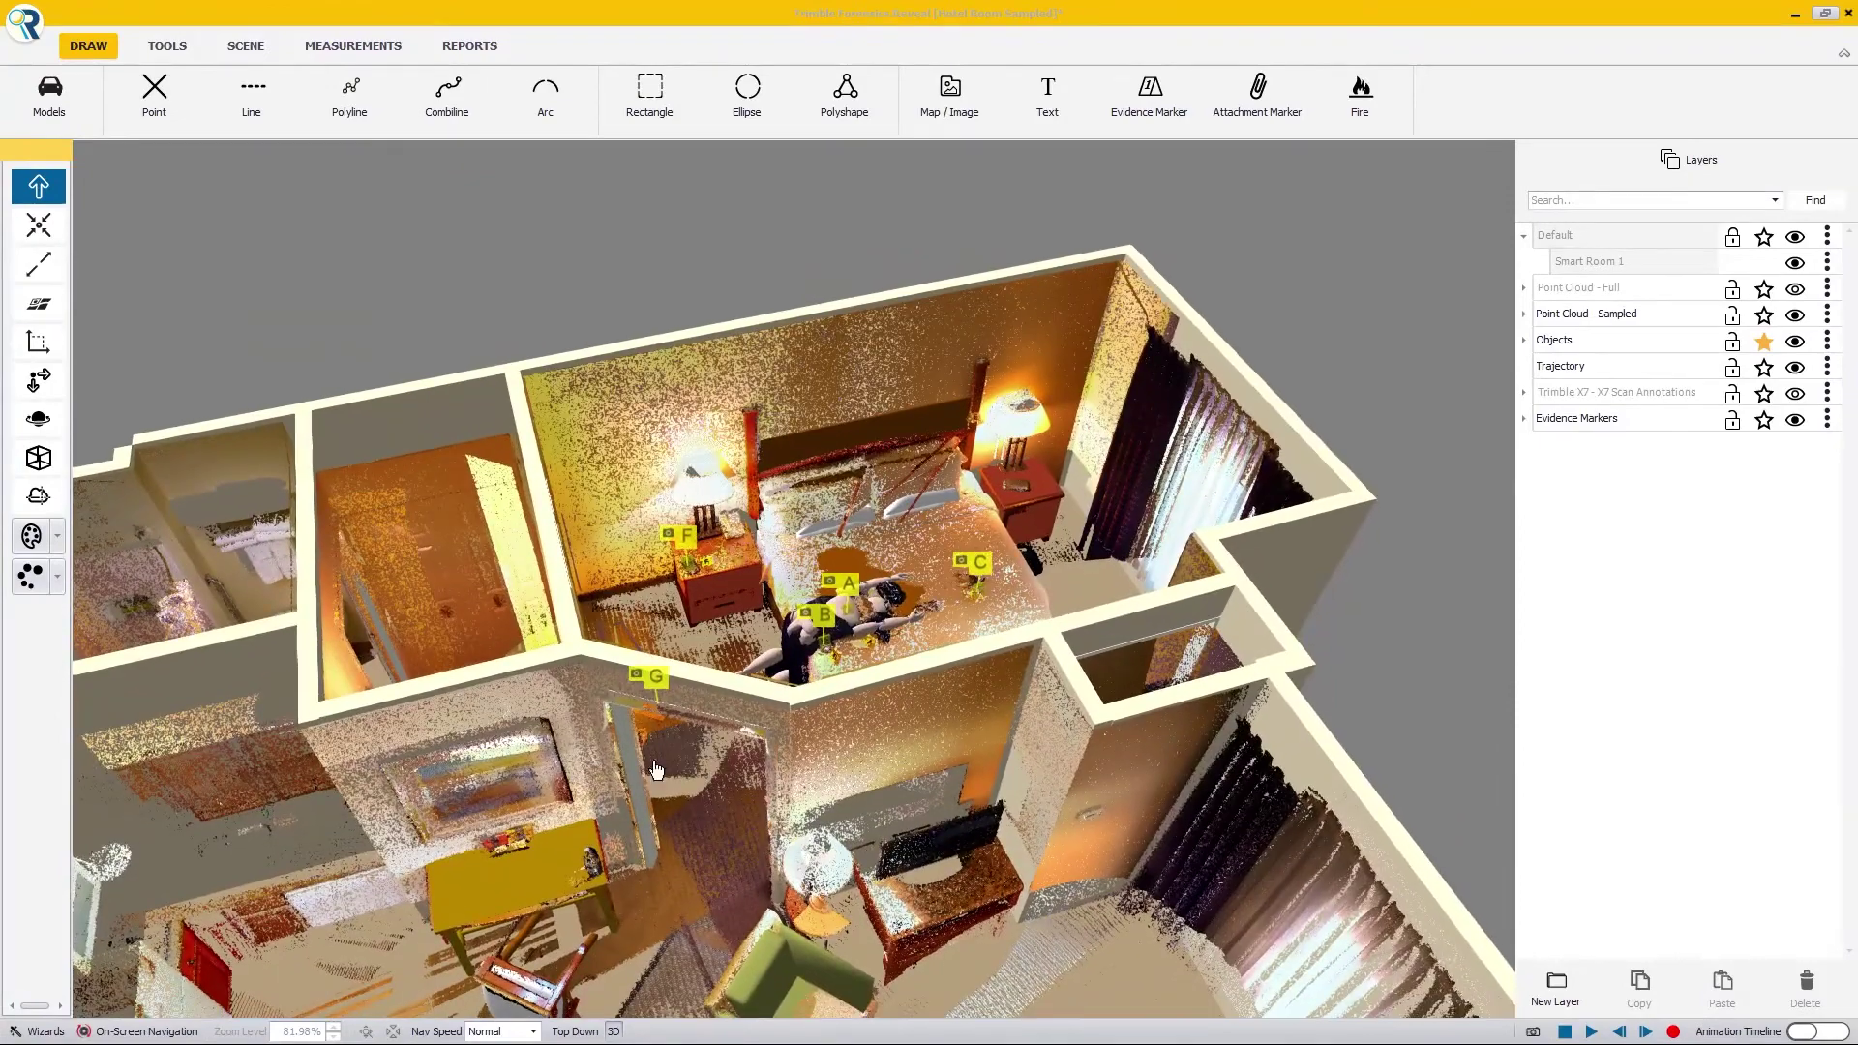
pyautogui.click(531, 1033)
pyautogui.click(522, 1005)
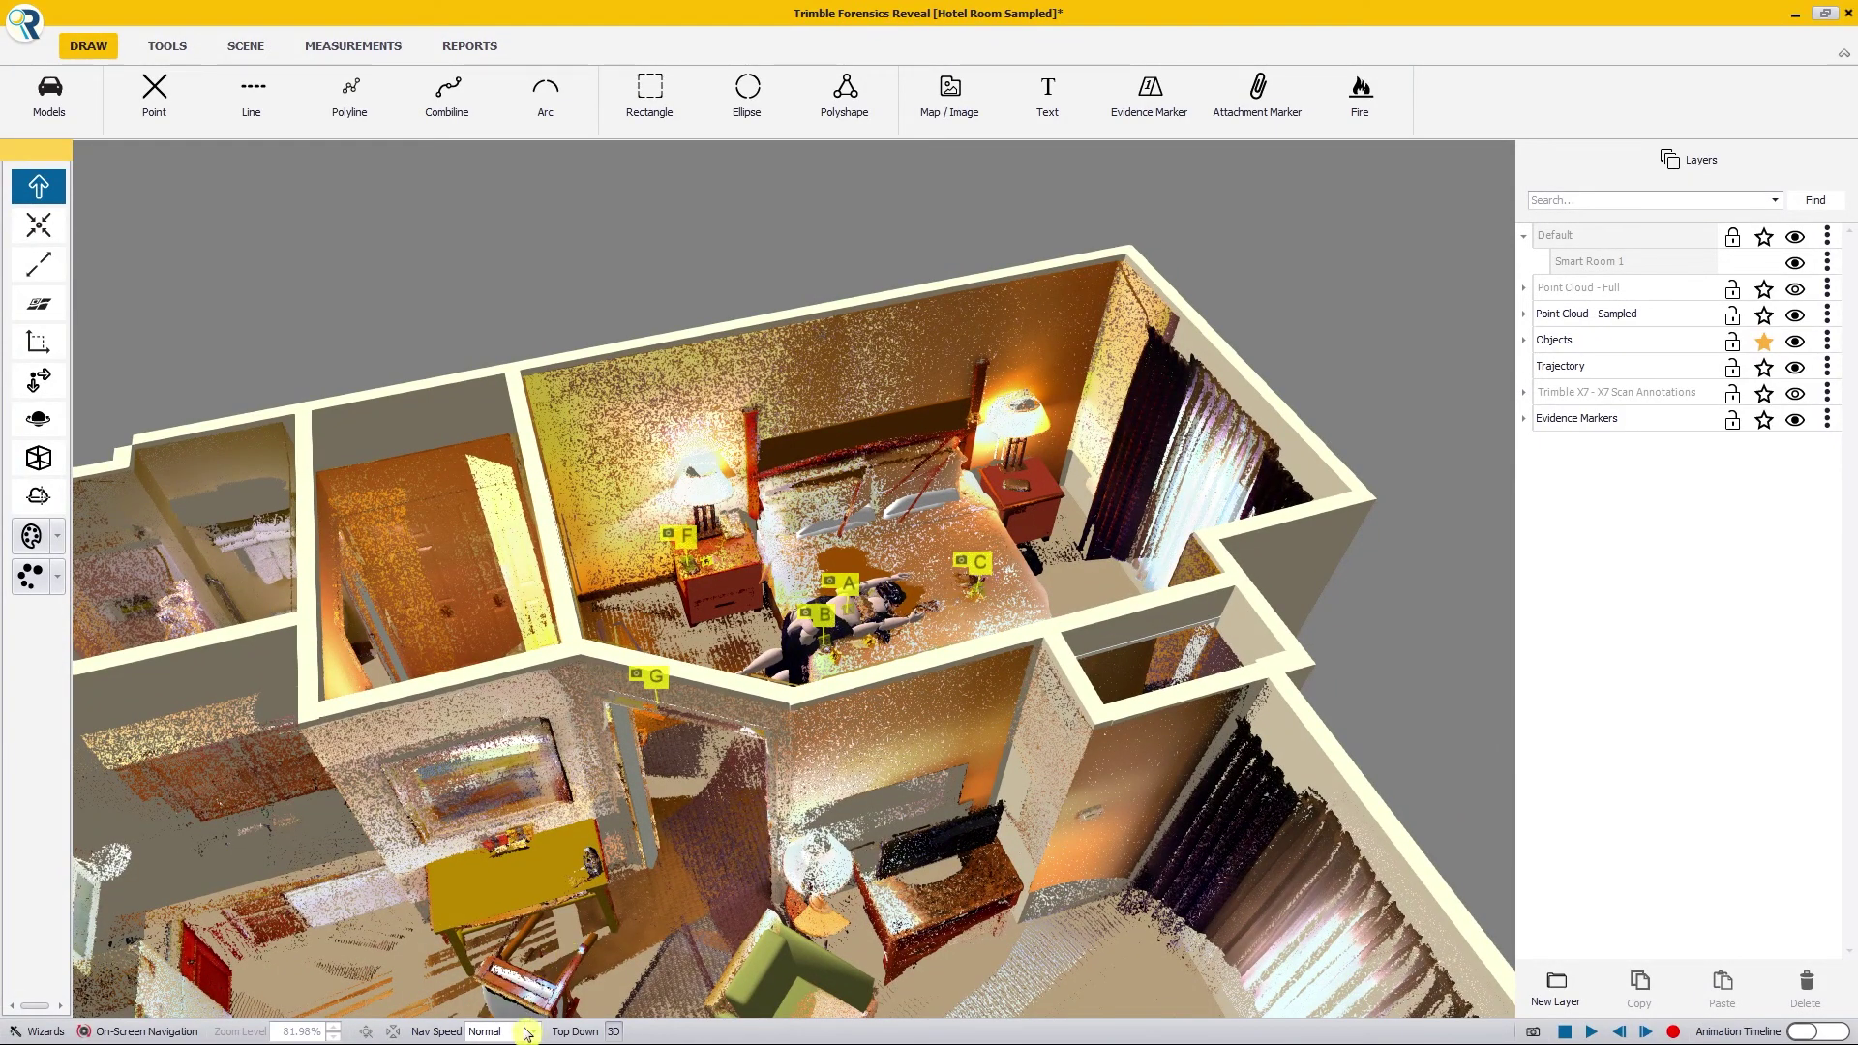
pyautogui.click(532, 1032)
pyautogui.click(513, 986)
# Step: Examine the scanned trajectory rods at the pillows and headboard of the bed up close in 3D
pyautogui.moveTo(991, 550); pyautogui.dragTo(929, 539, button='middle')
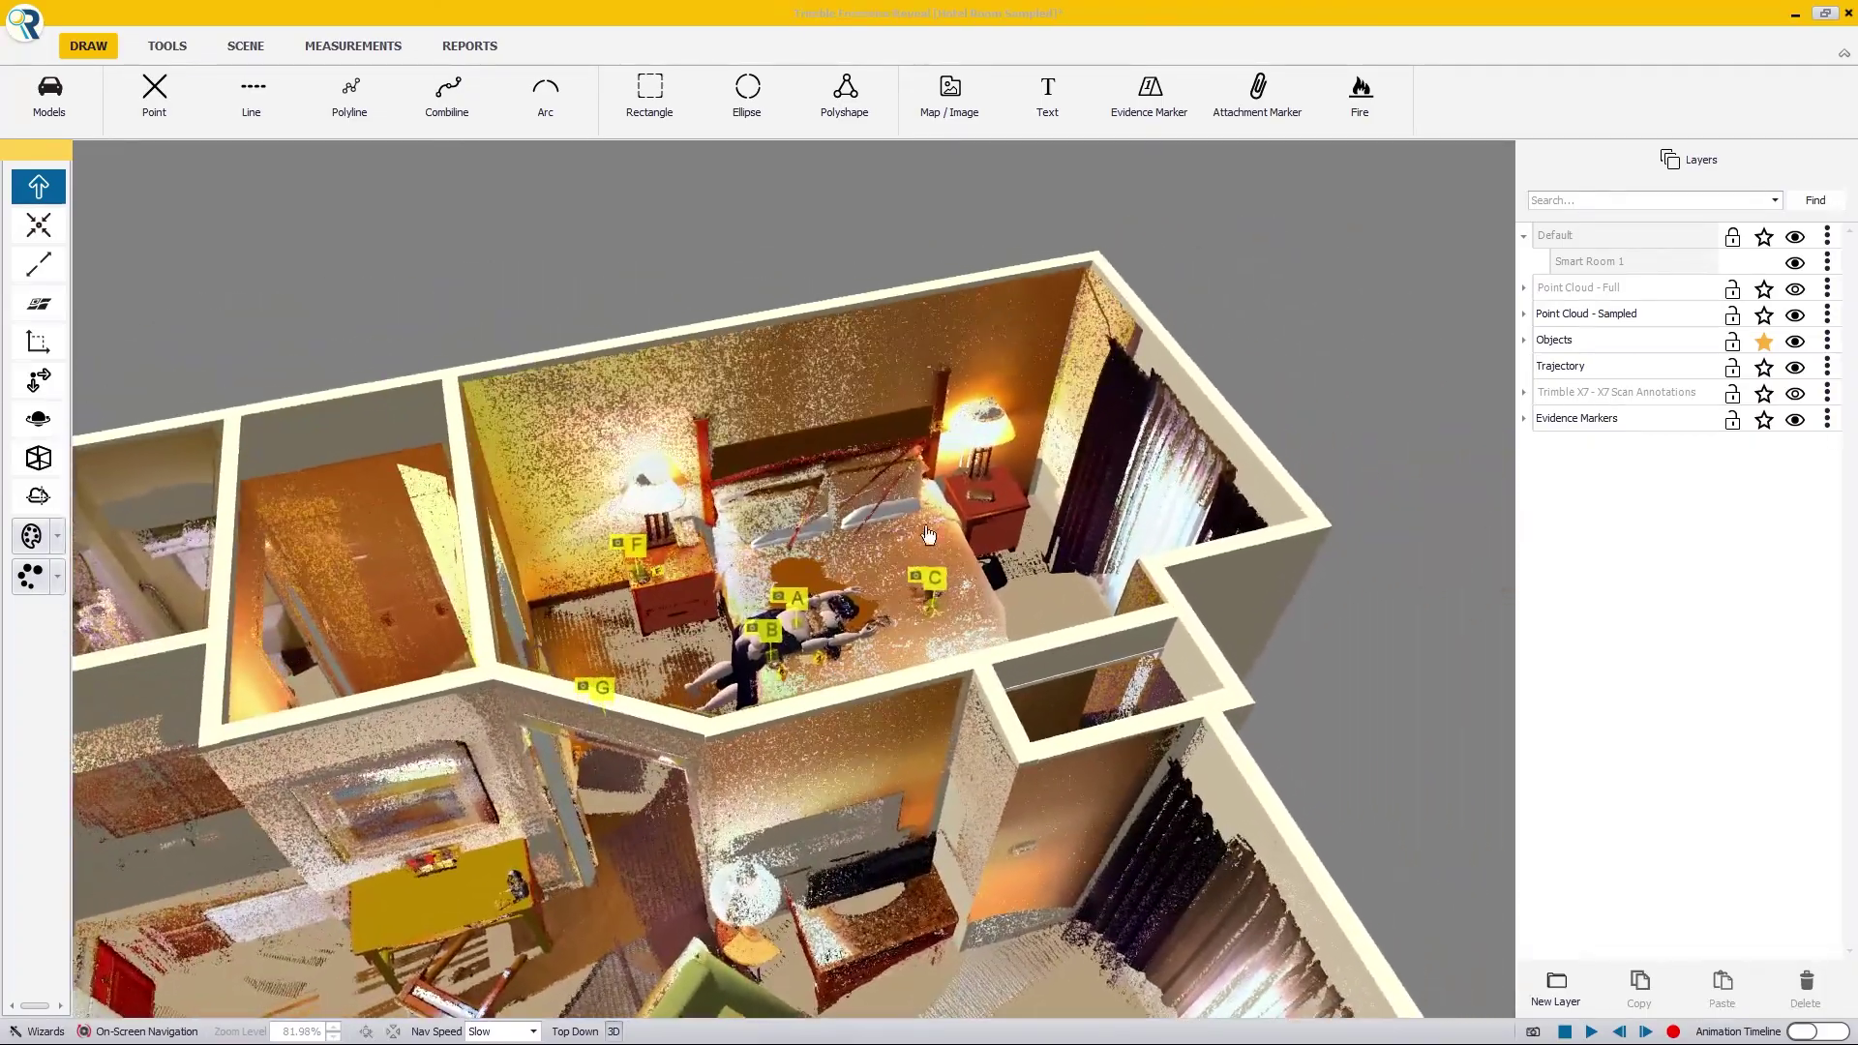
pyautogui.scroll(5, 917, 547)
pyautogui.scroll(5, 887, 571)
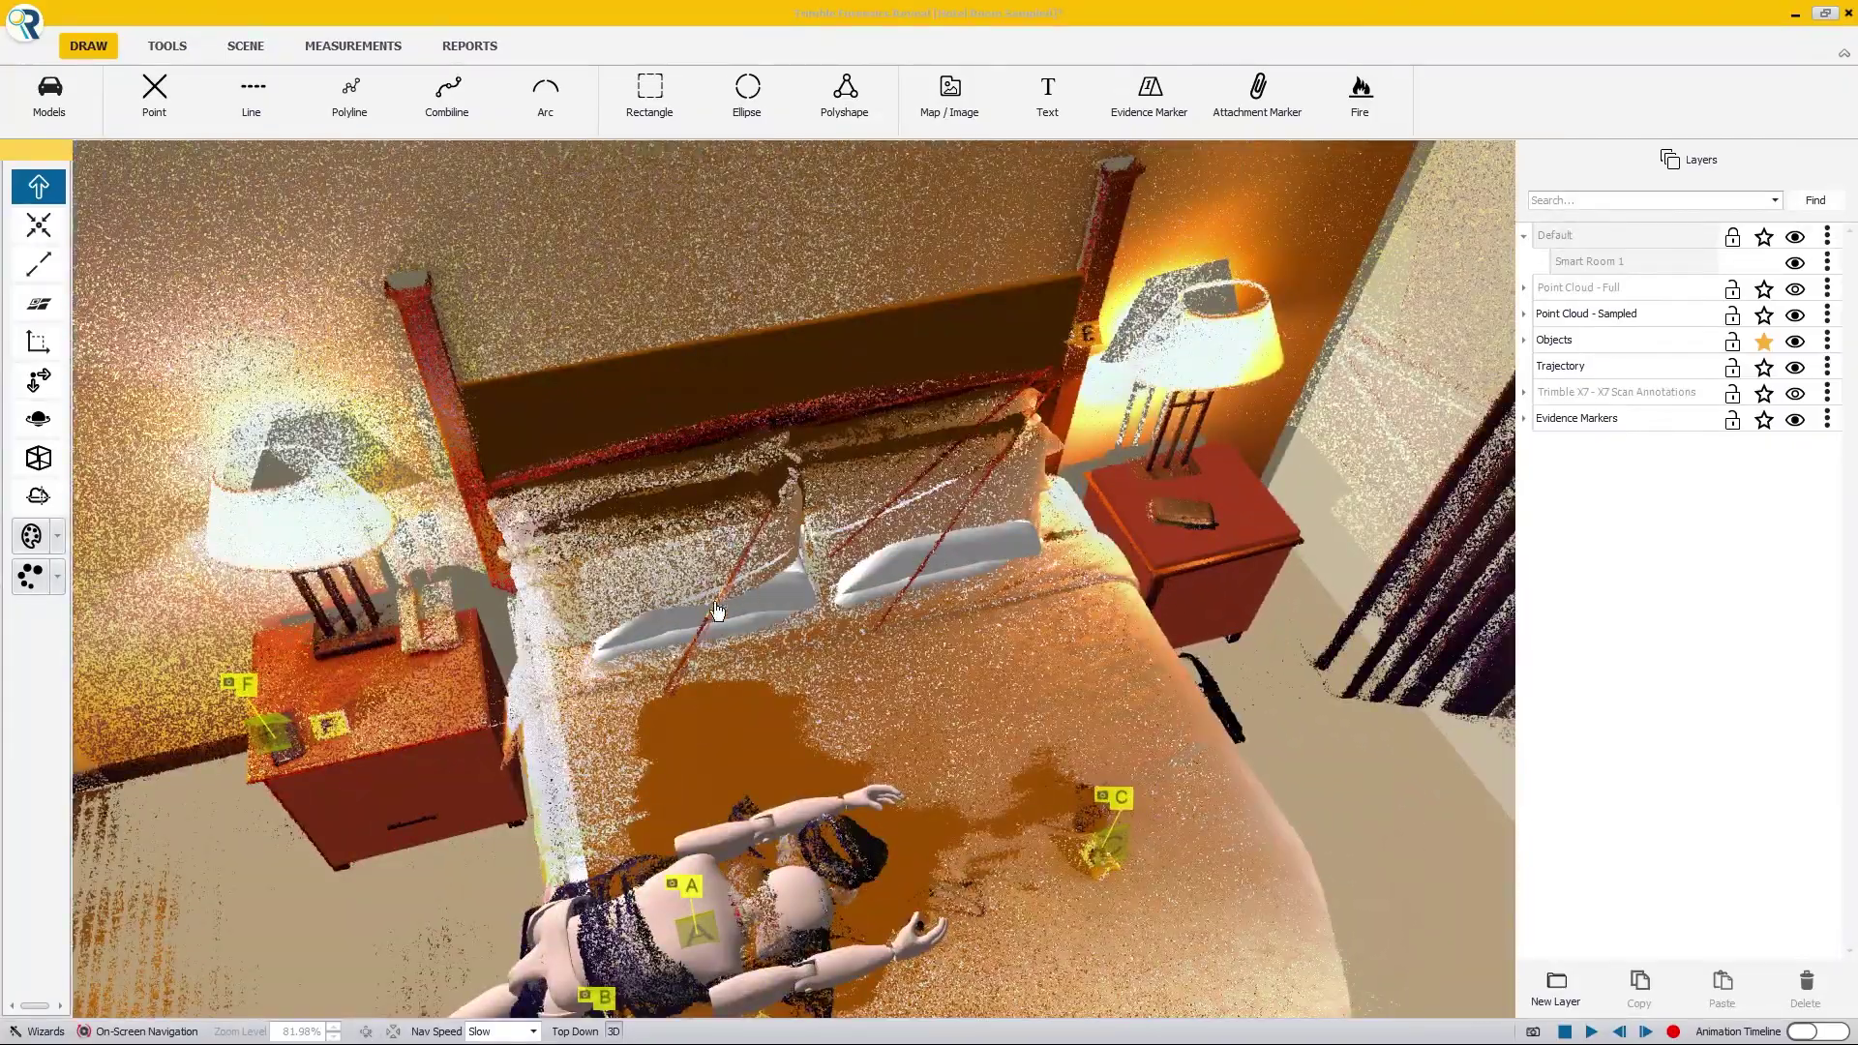
pyautogui.moveTo(736, 654); pyautogui.dragTo(797, 660, button='middle')
pyautogui.moveTo(799, 668); pyautogui.dragTo(945, 676)
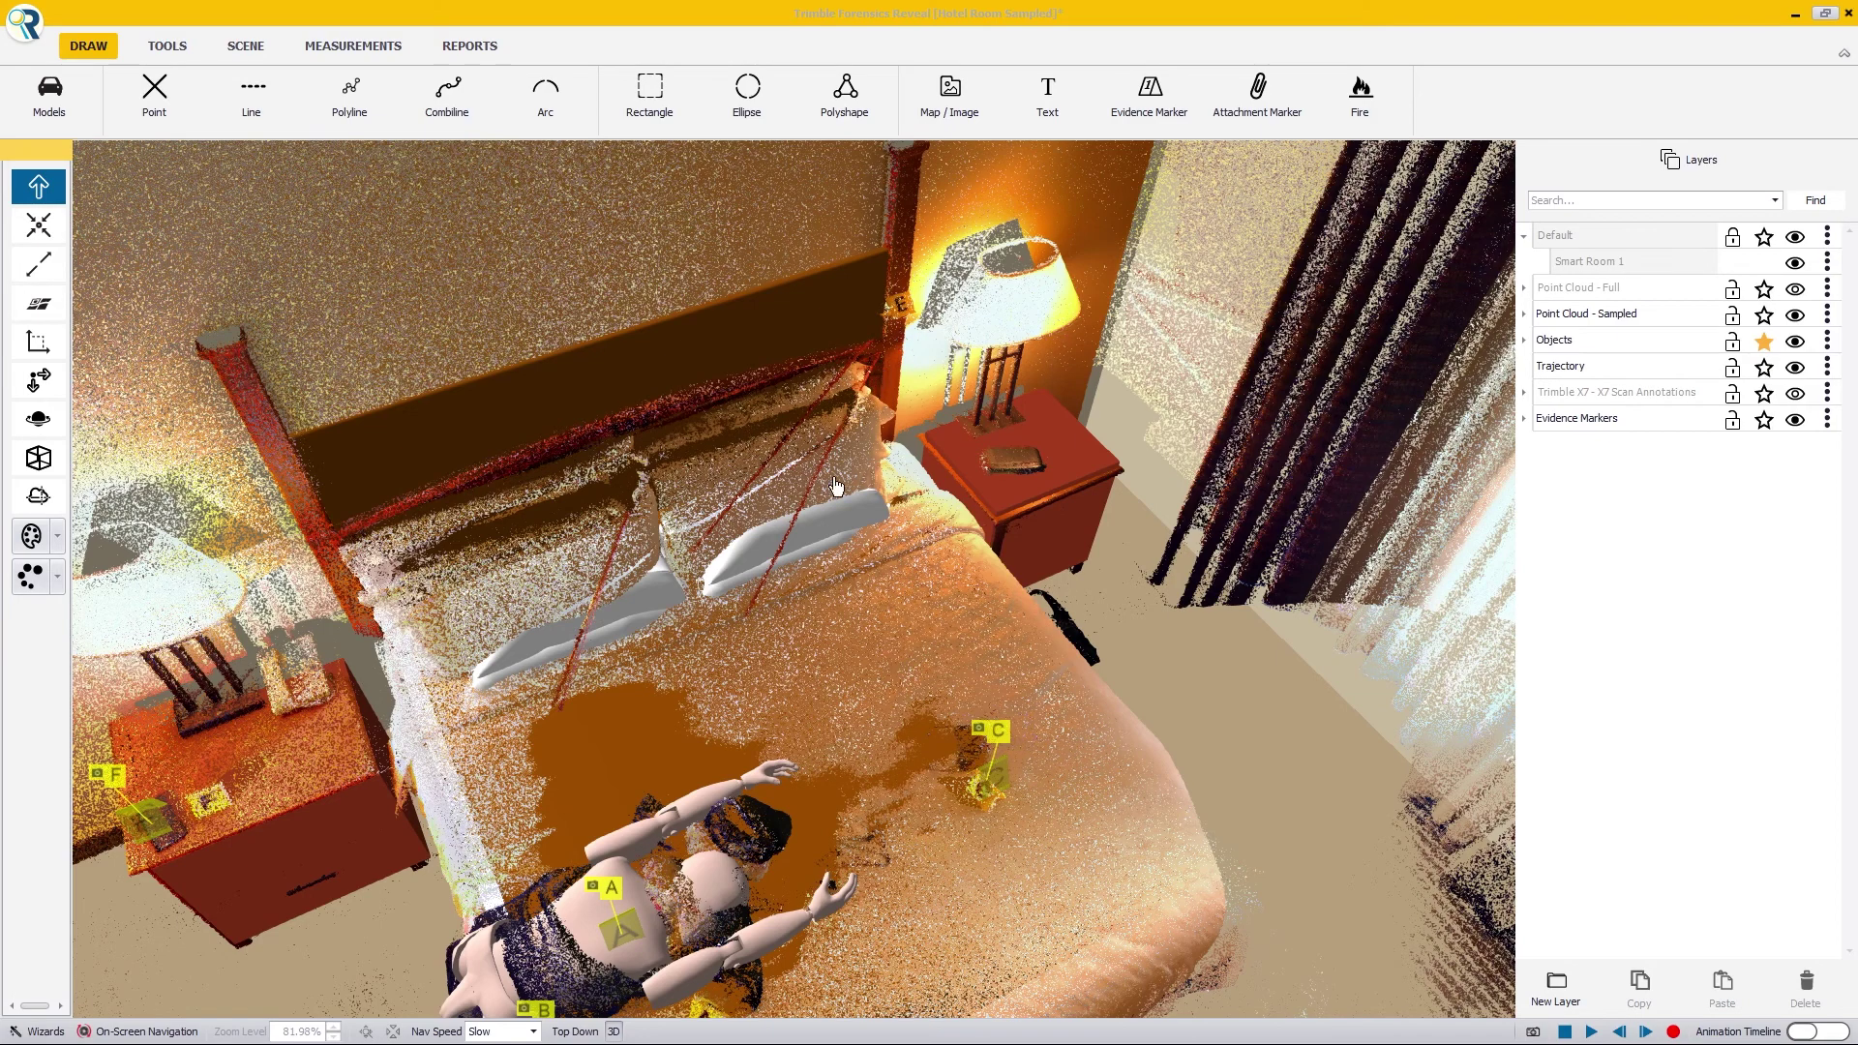
pyautogui.scroll(1, 545, 685)
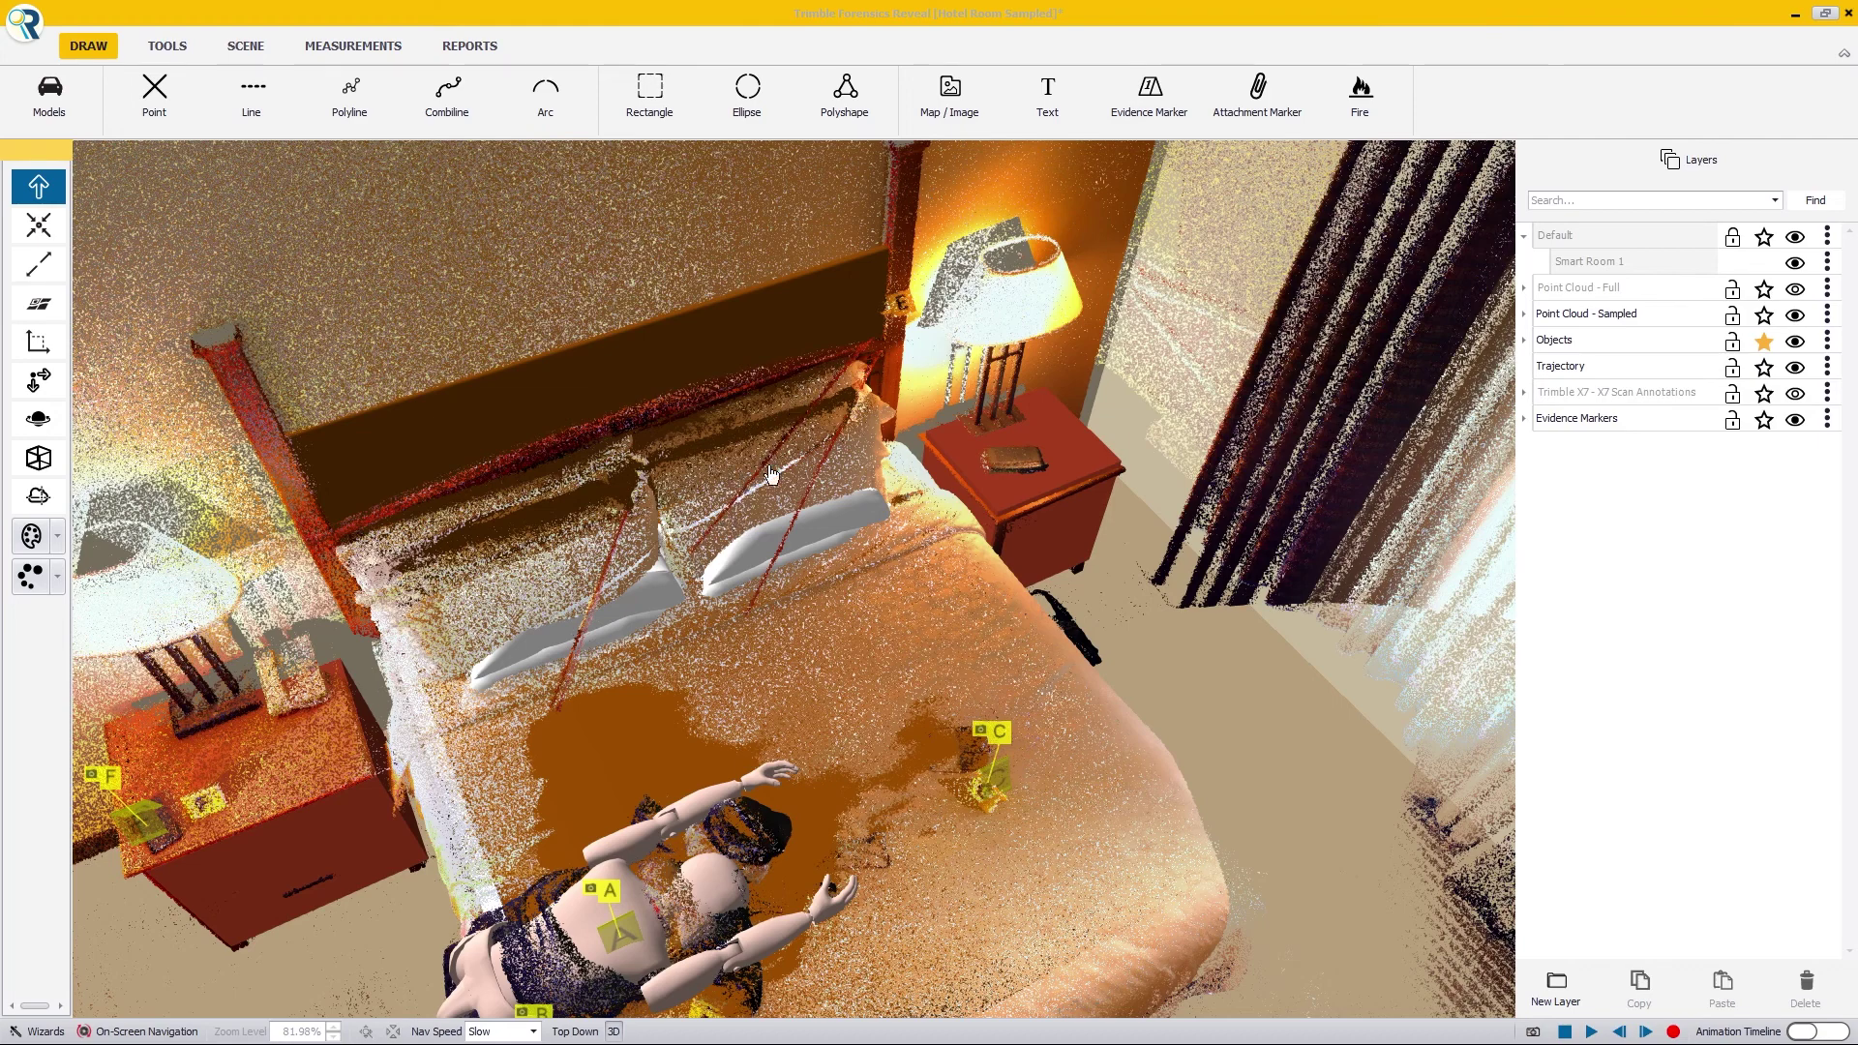
pyautogui.scroll(1, 832, 441)
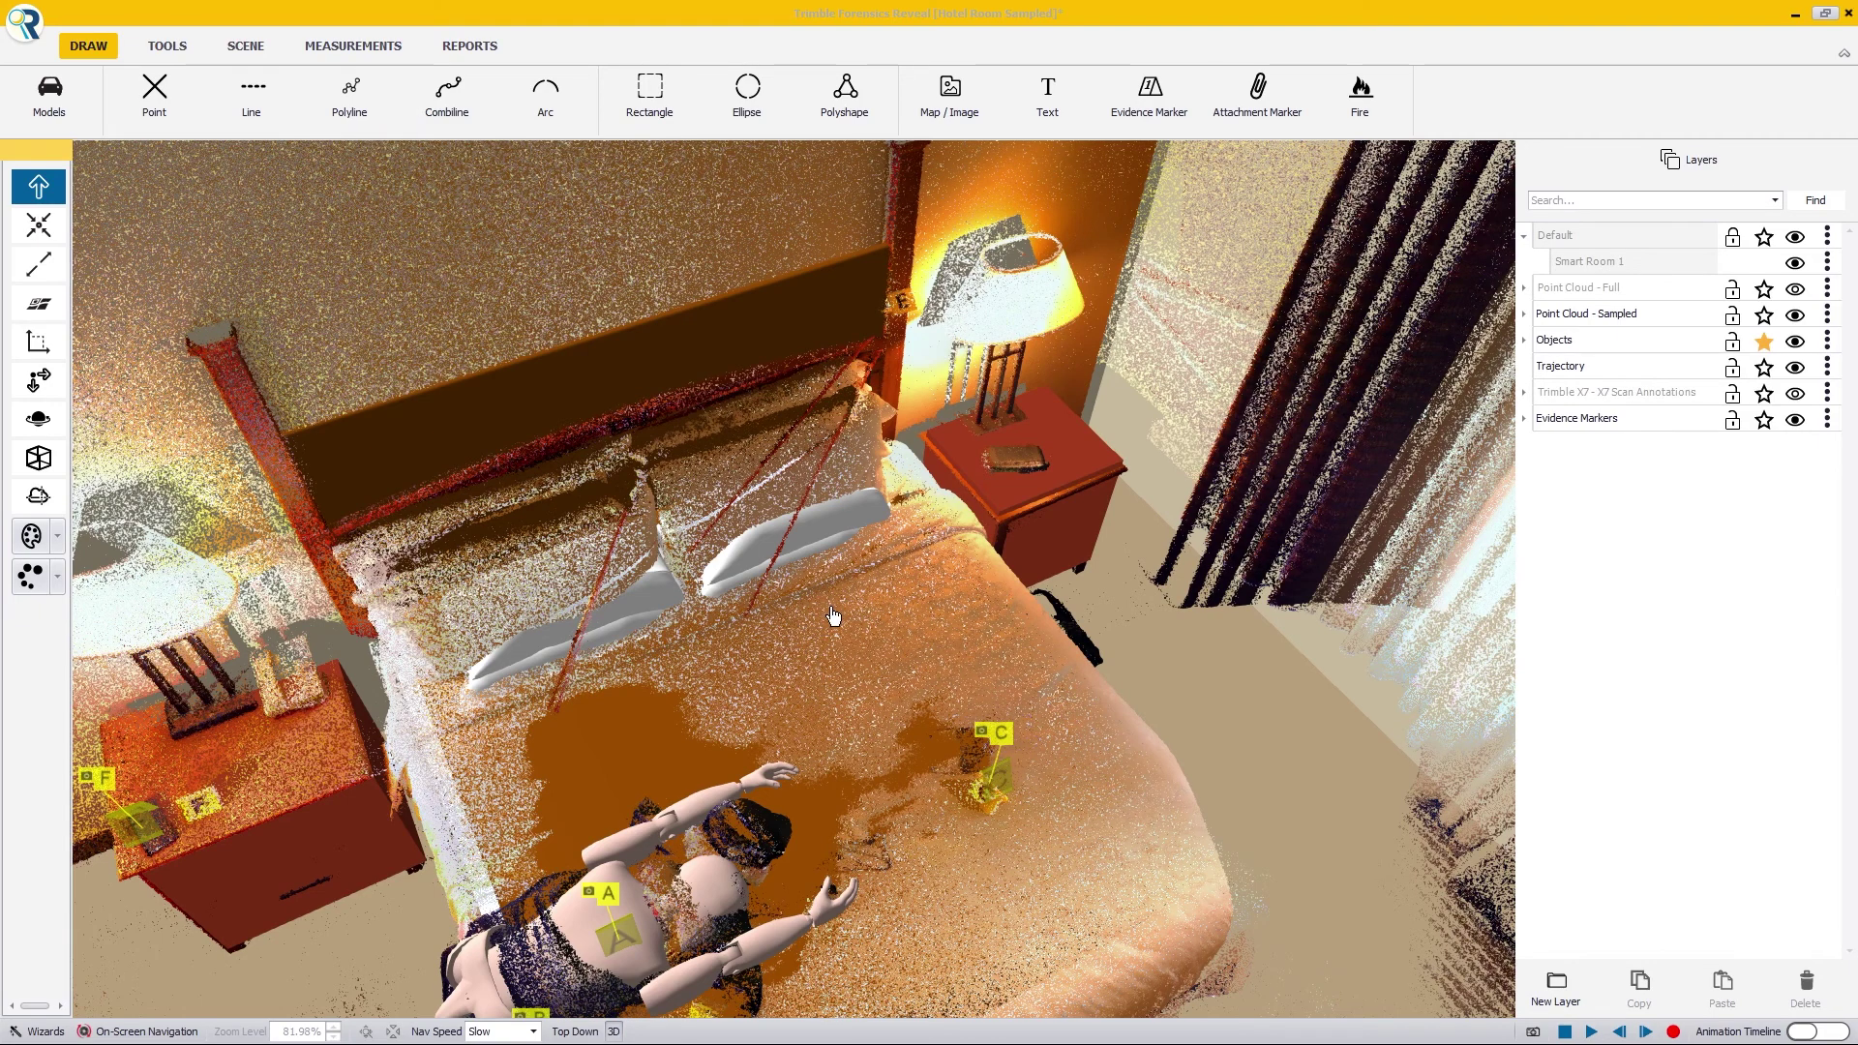
# Step: Make Trajectory the starred active layer and lock the Point Cloud - Sampled layer
pyautogui.click(1765, 368)
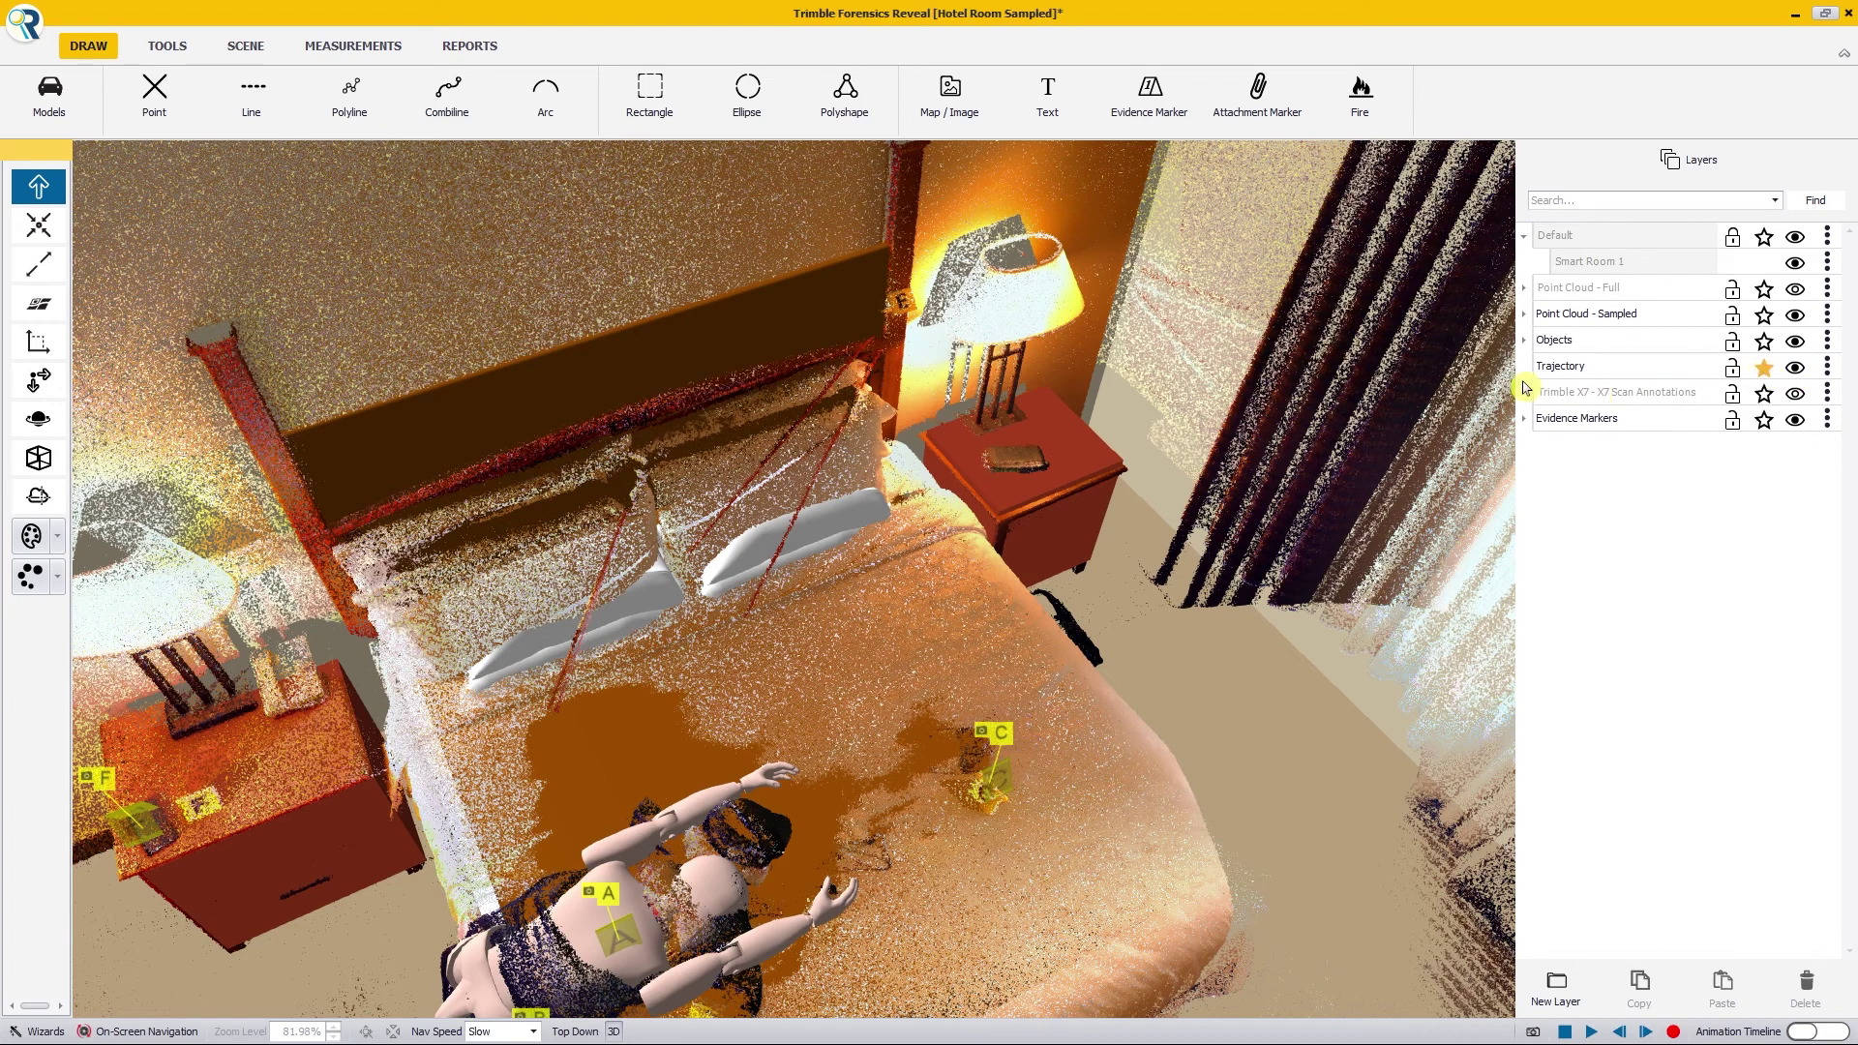
pyautogui.click(1734, 317)
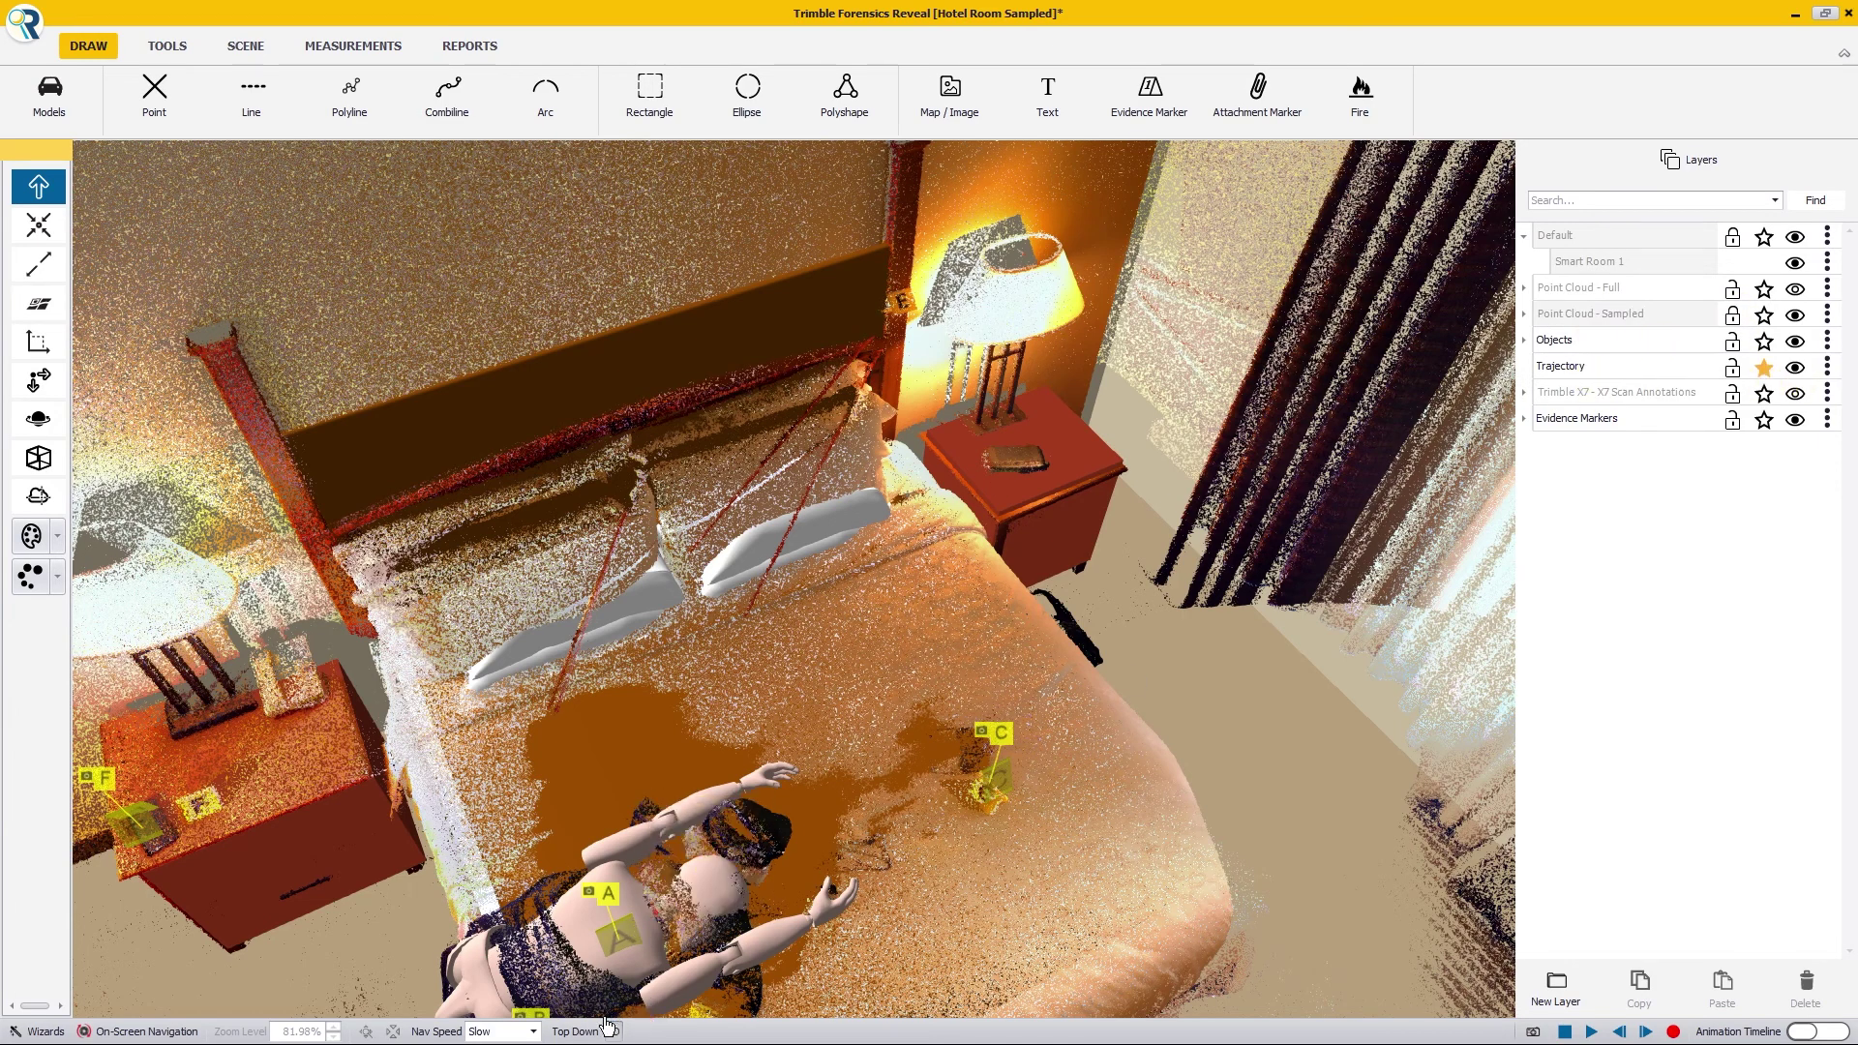
# Step: Return to the top-down view of the bed and set the navigation speed to Normal
pyautogui.click(579, 1031)
pyautogui.scroll(3, 639, 455)
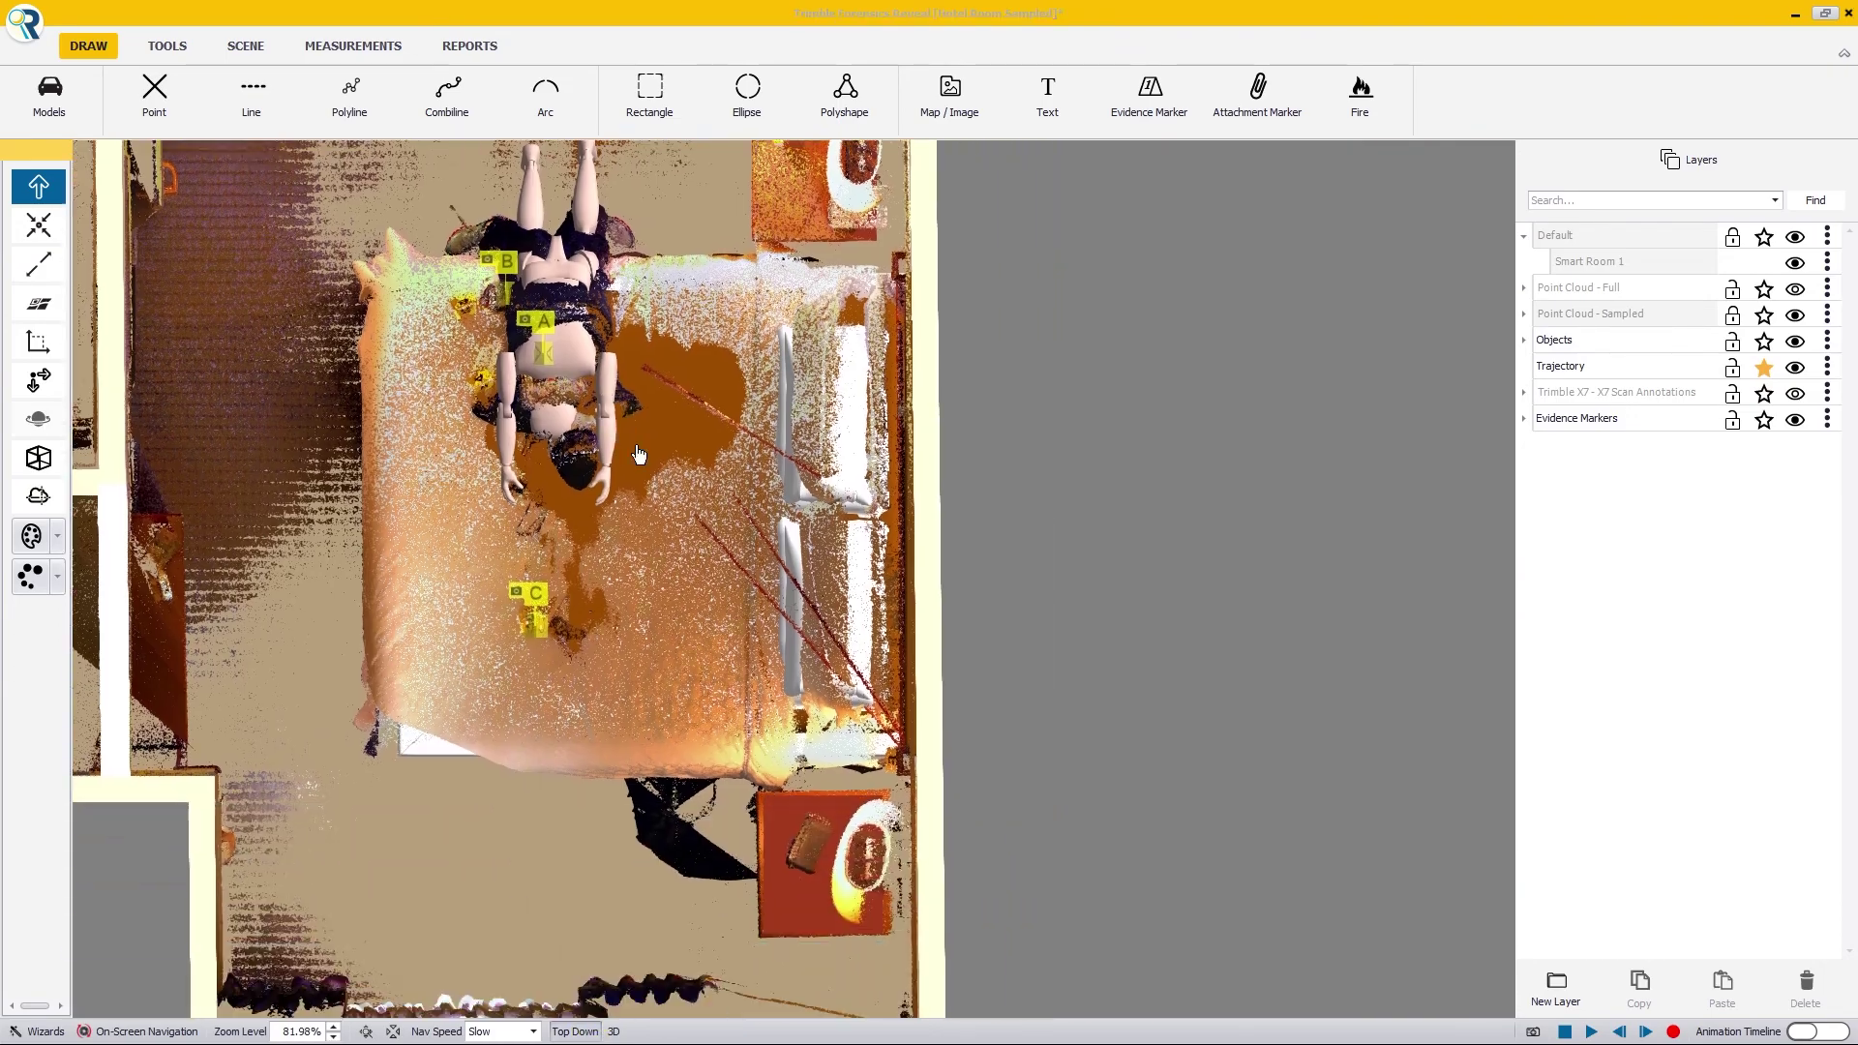
pyautogui.scroll(1, 789, 631)
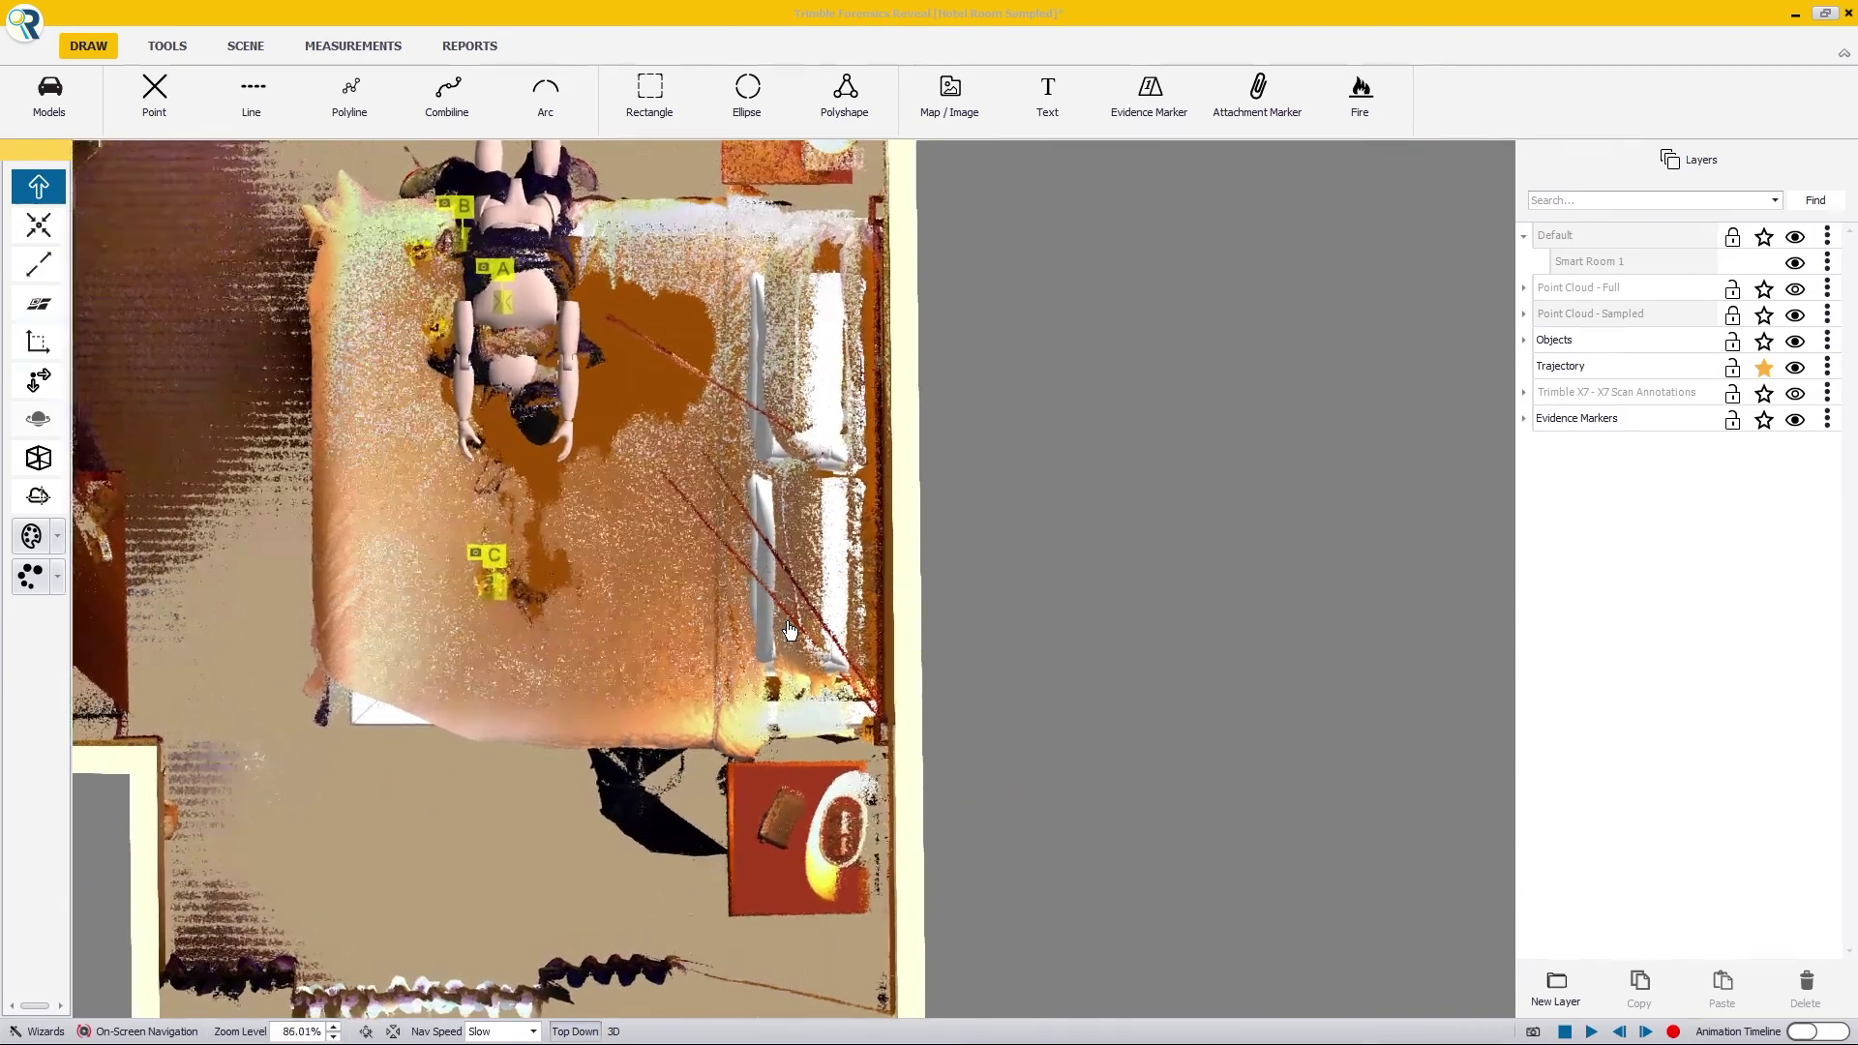
pyautogui.scroll(2, 789, 630)
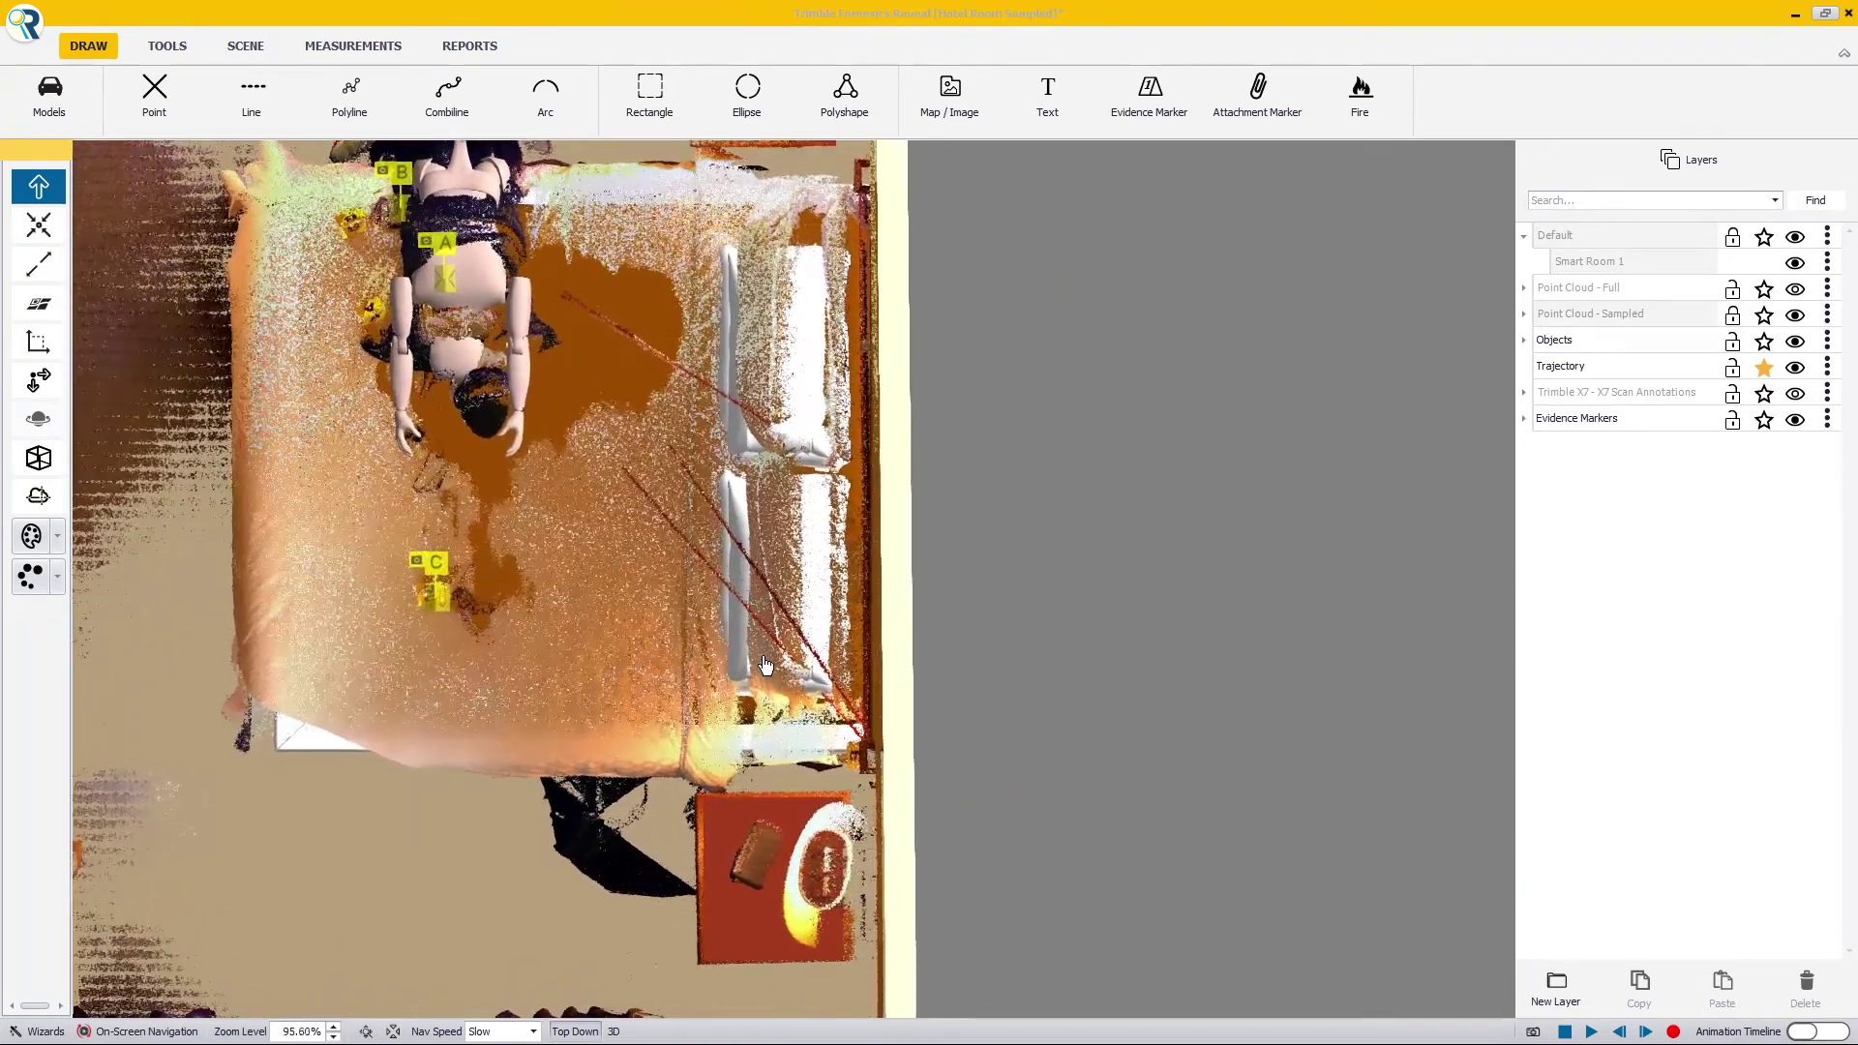
pyautogui.click(529, 1031)
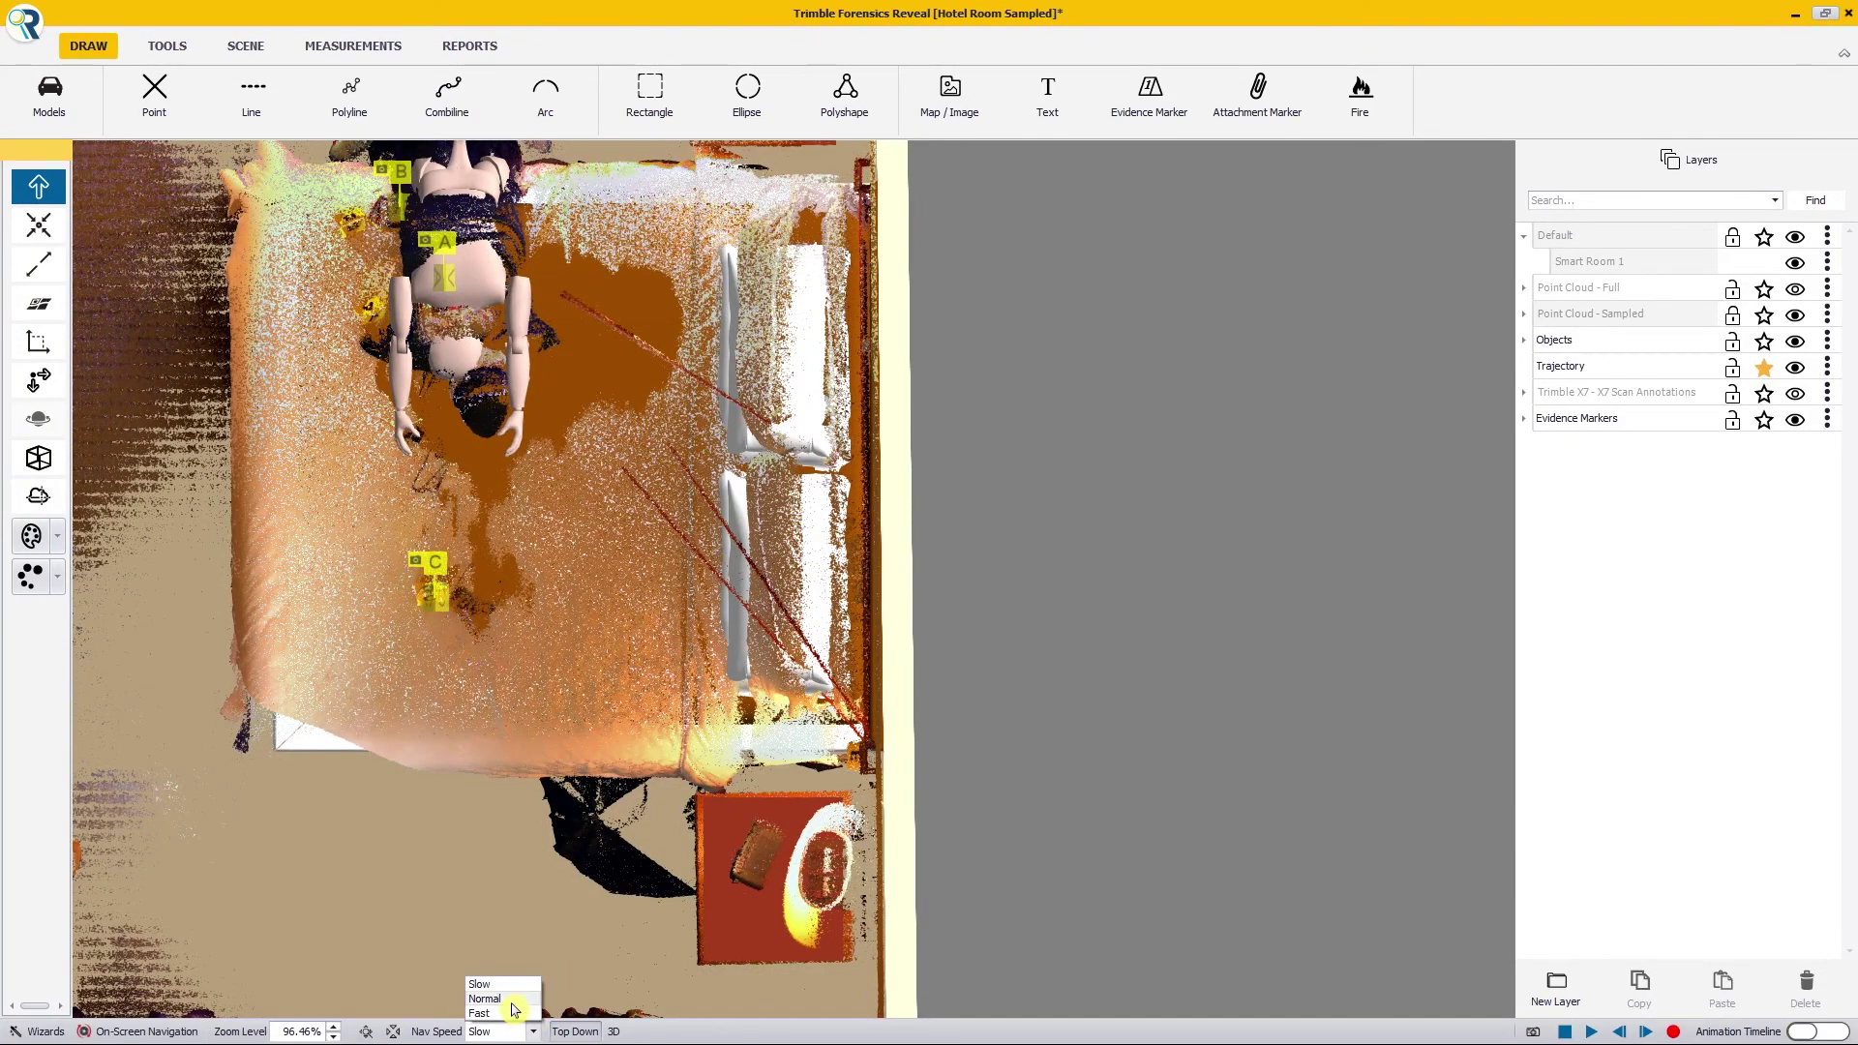
pyautogui.click(494, 999)
# Step: Enlarge the displayed point size of the point cloud and check the three trajectory rods across the pillows
pyautogui.scroll(5, 800, 644)
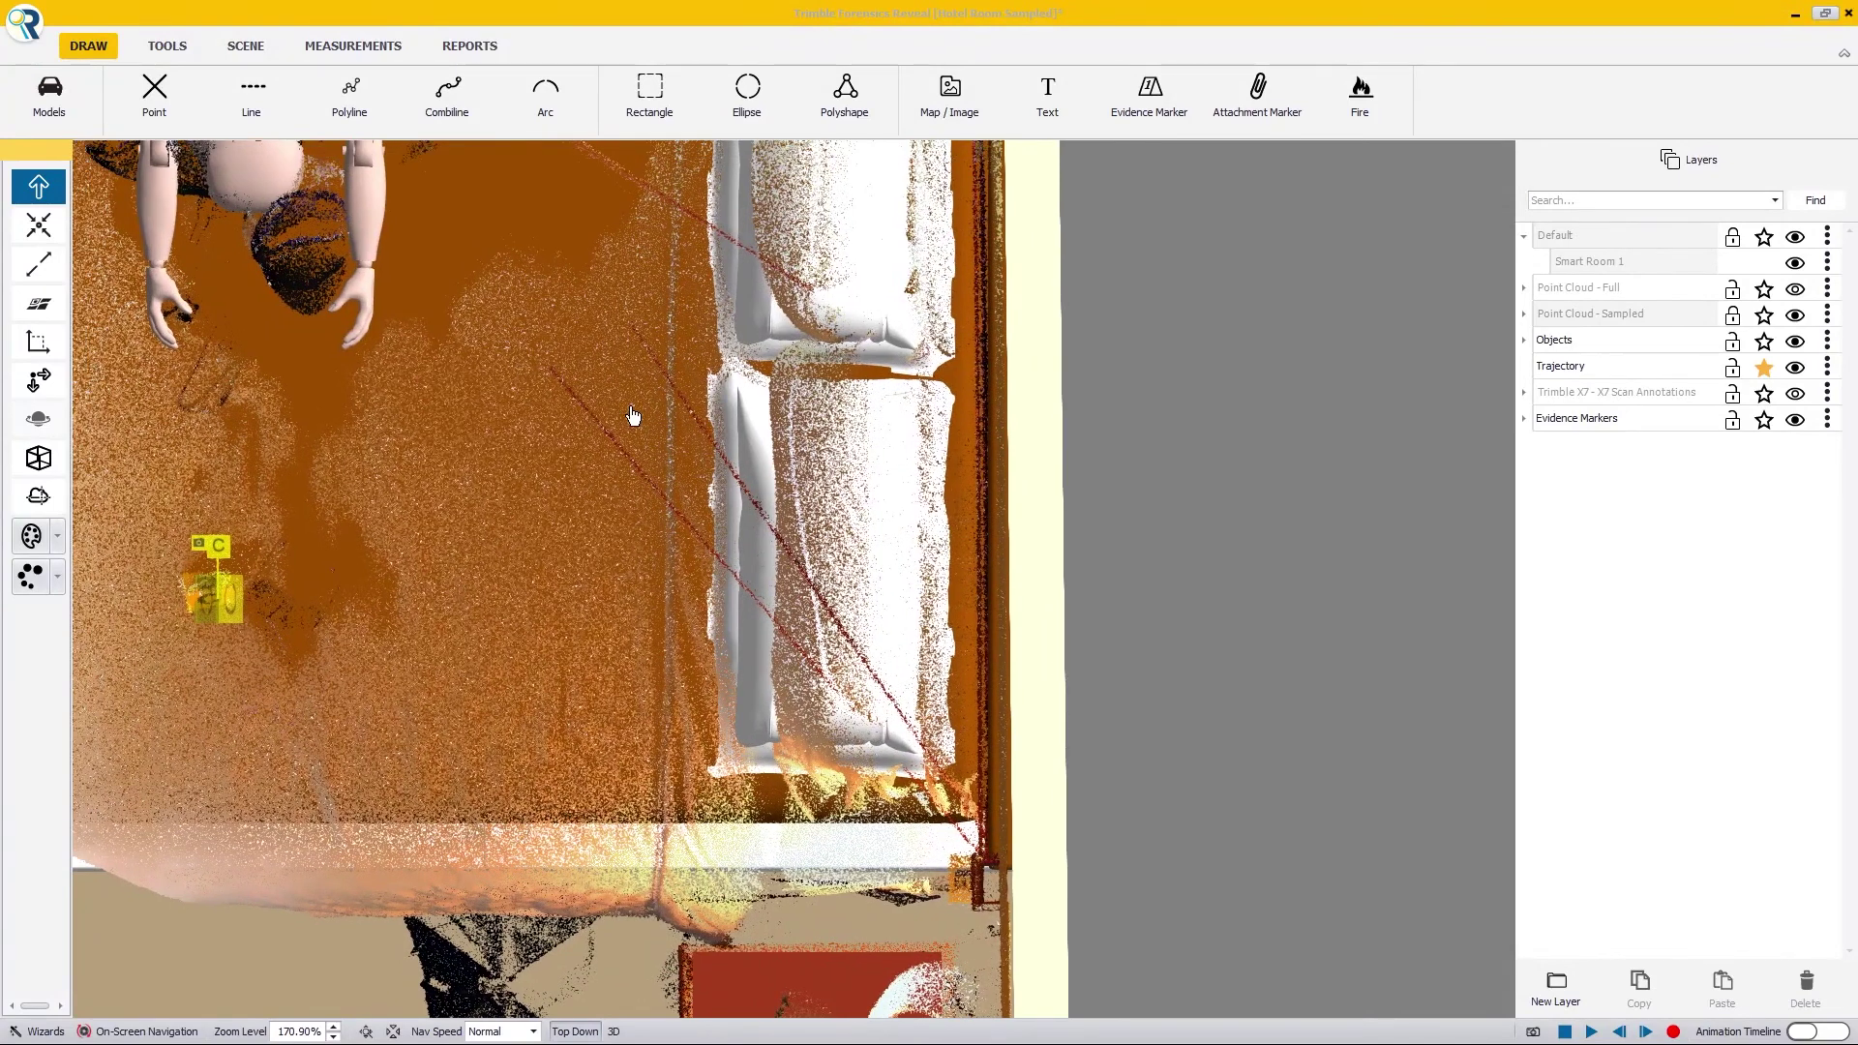
pyautogui.click(59, 578)
pyautogui.click(77, 658)
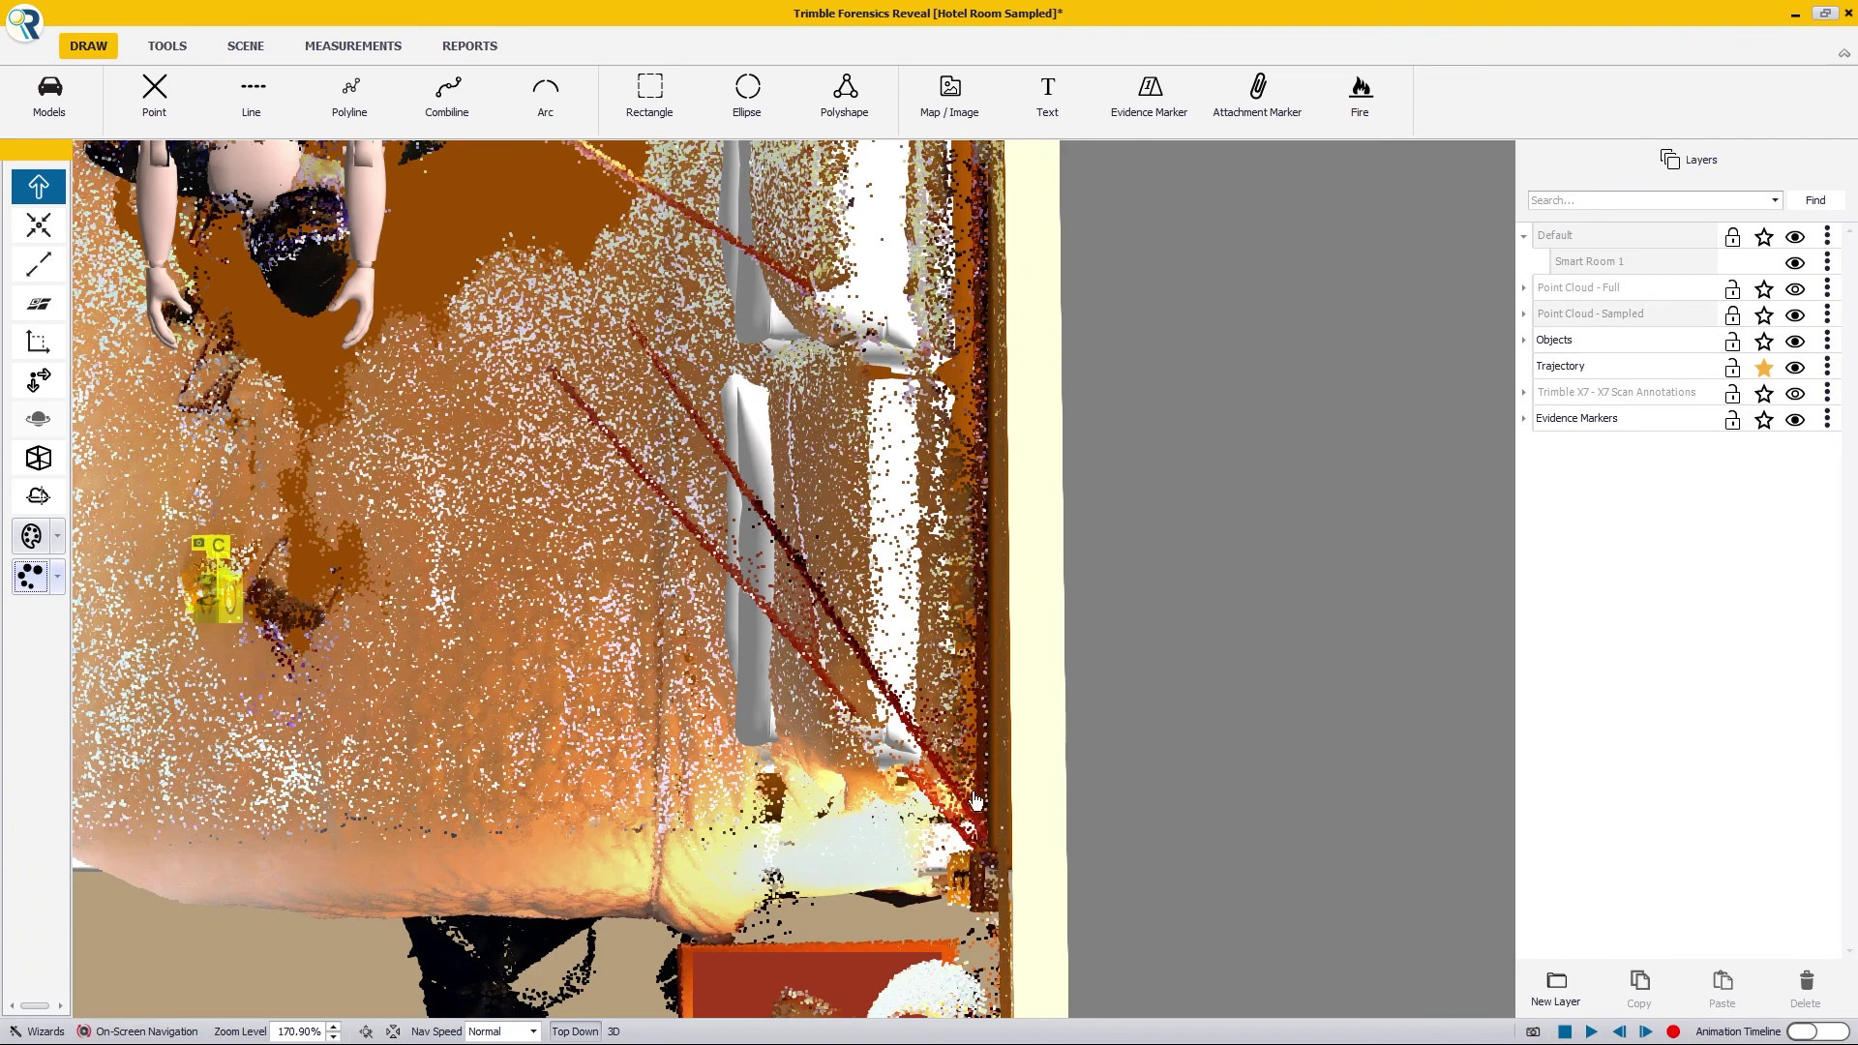
pyautogui.moveTo(798, 316); pyautogui.dragTo(738, 447, button='middle')
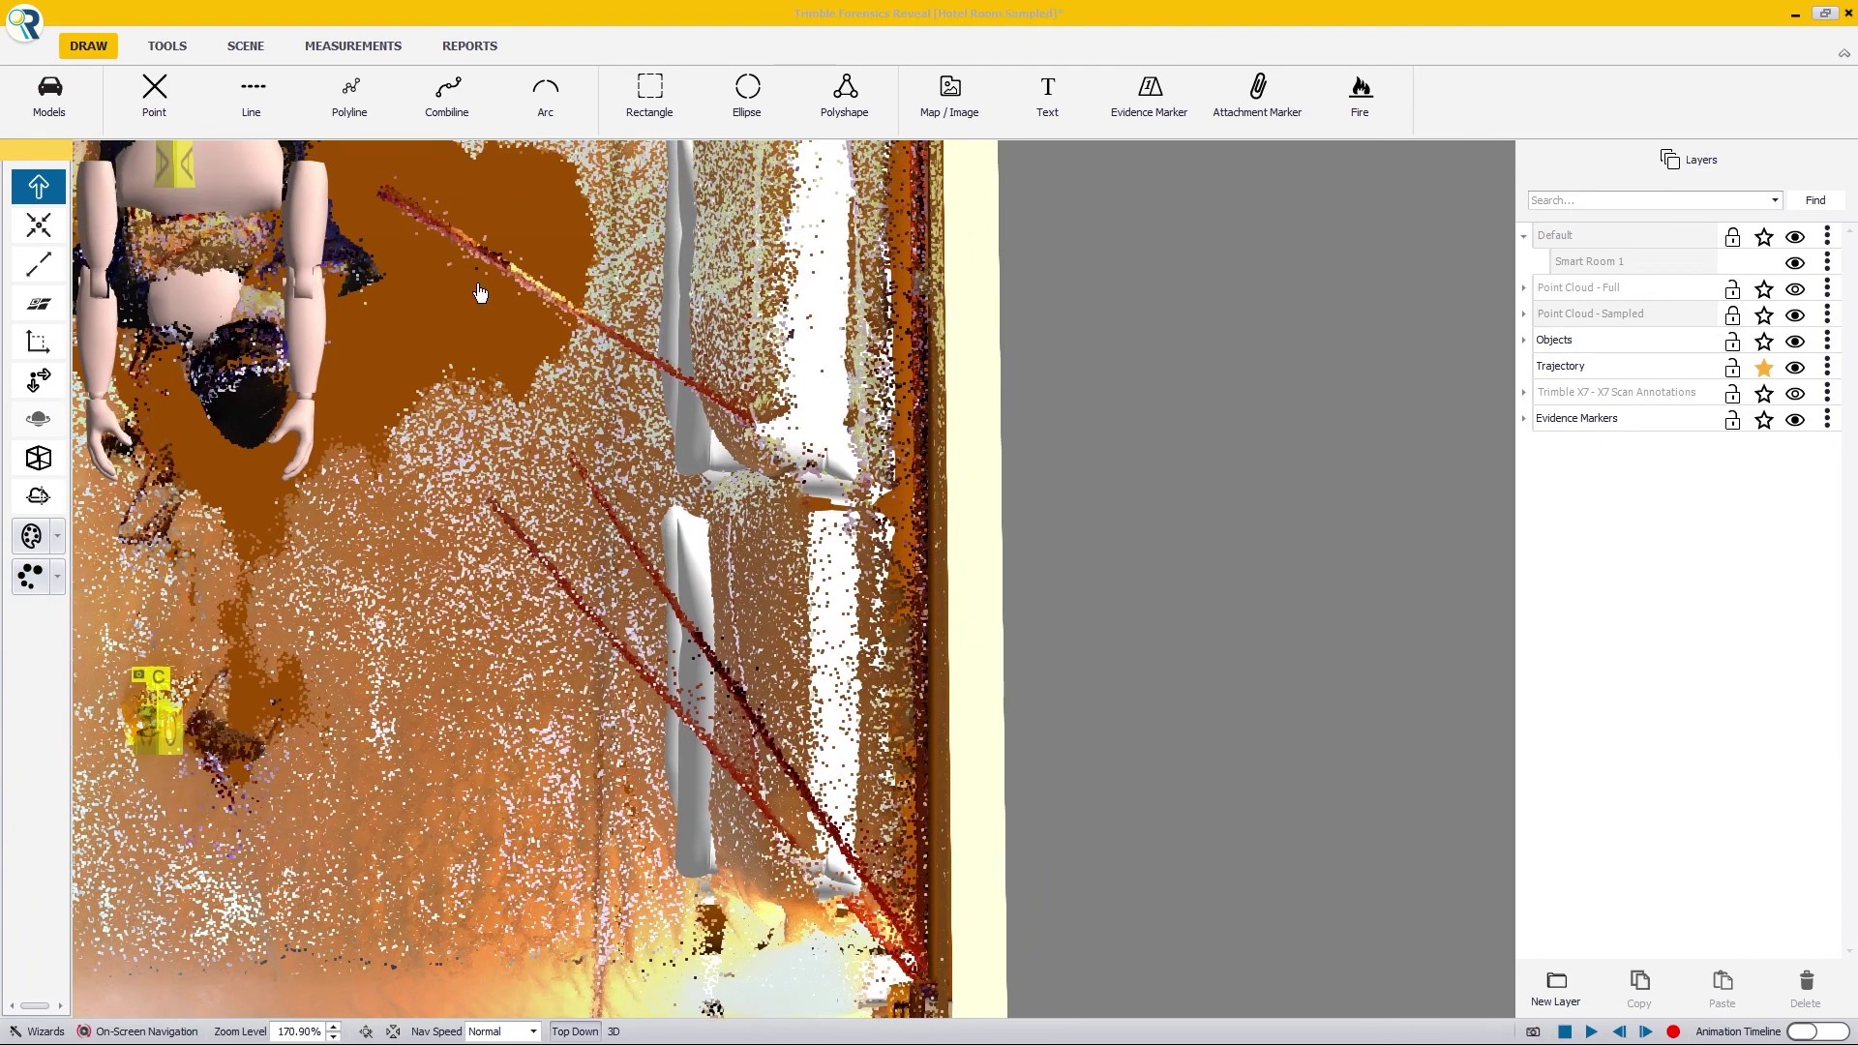
pyautogui.moveTo(801, 720); pyautogui.dragTo(775, 518)
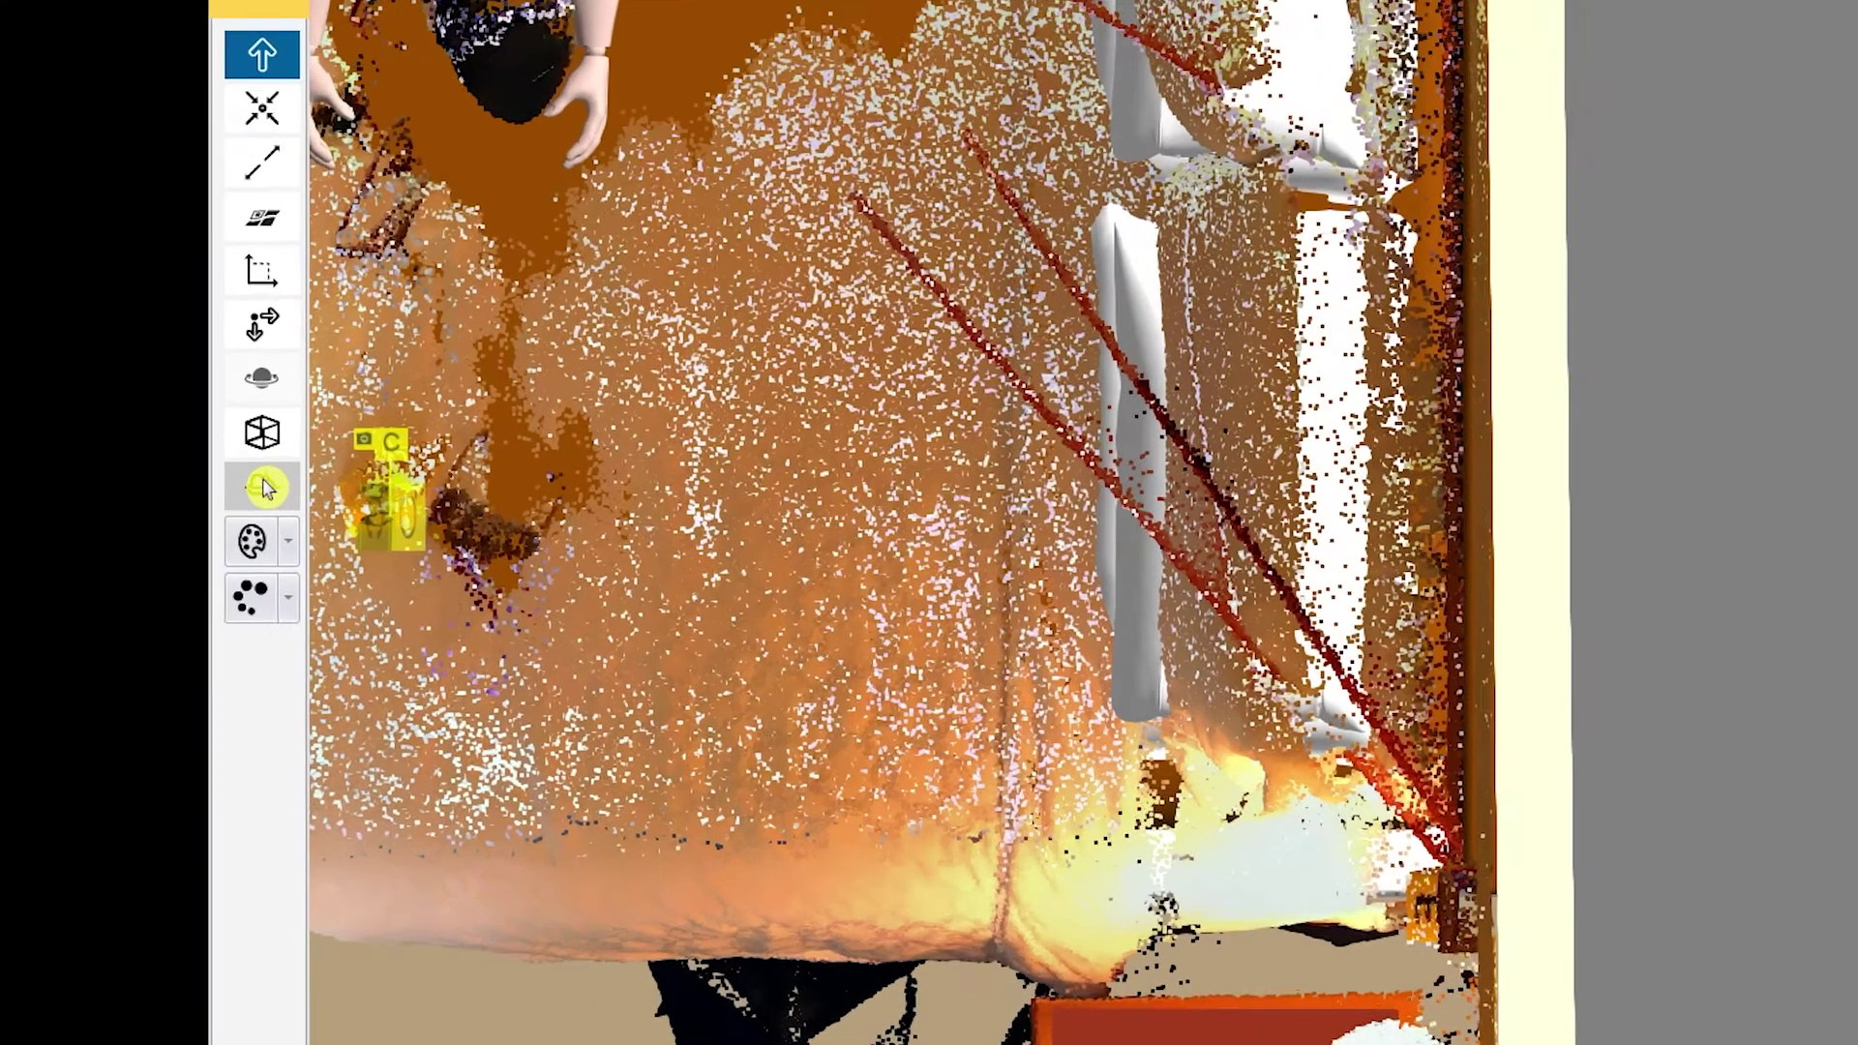
# Step: Turn on point cloud snapping and start a new bullet trajectory with rod caliber .22, .223, 5.56mm, 5.45mm
pyautogui.click(38, 496)
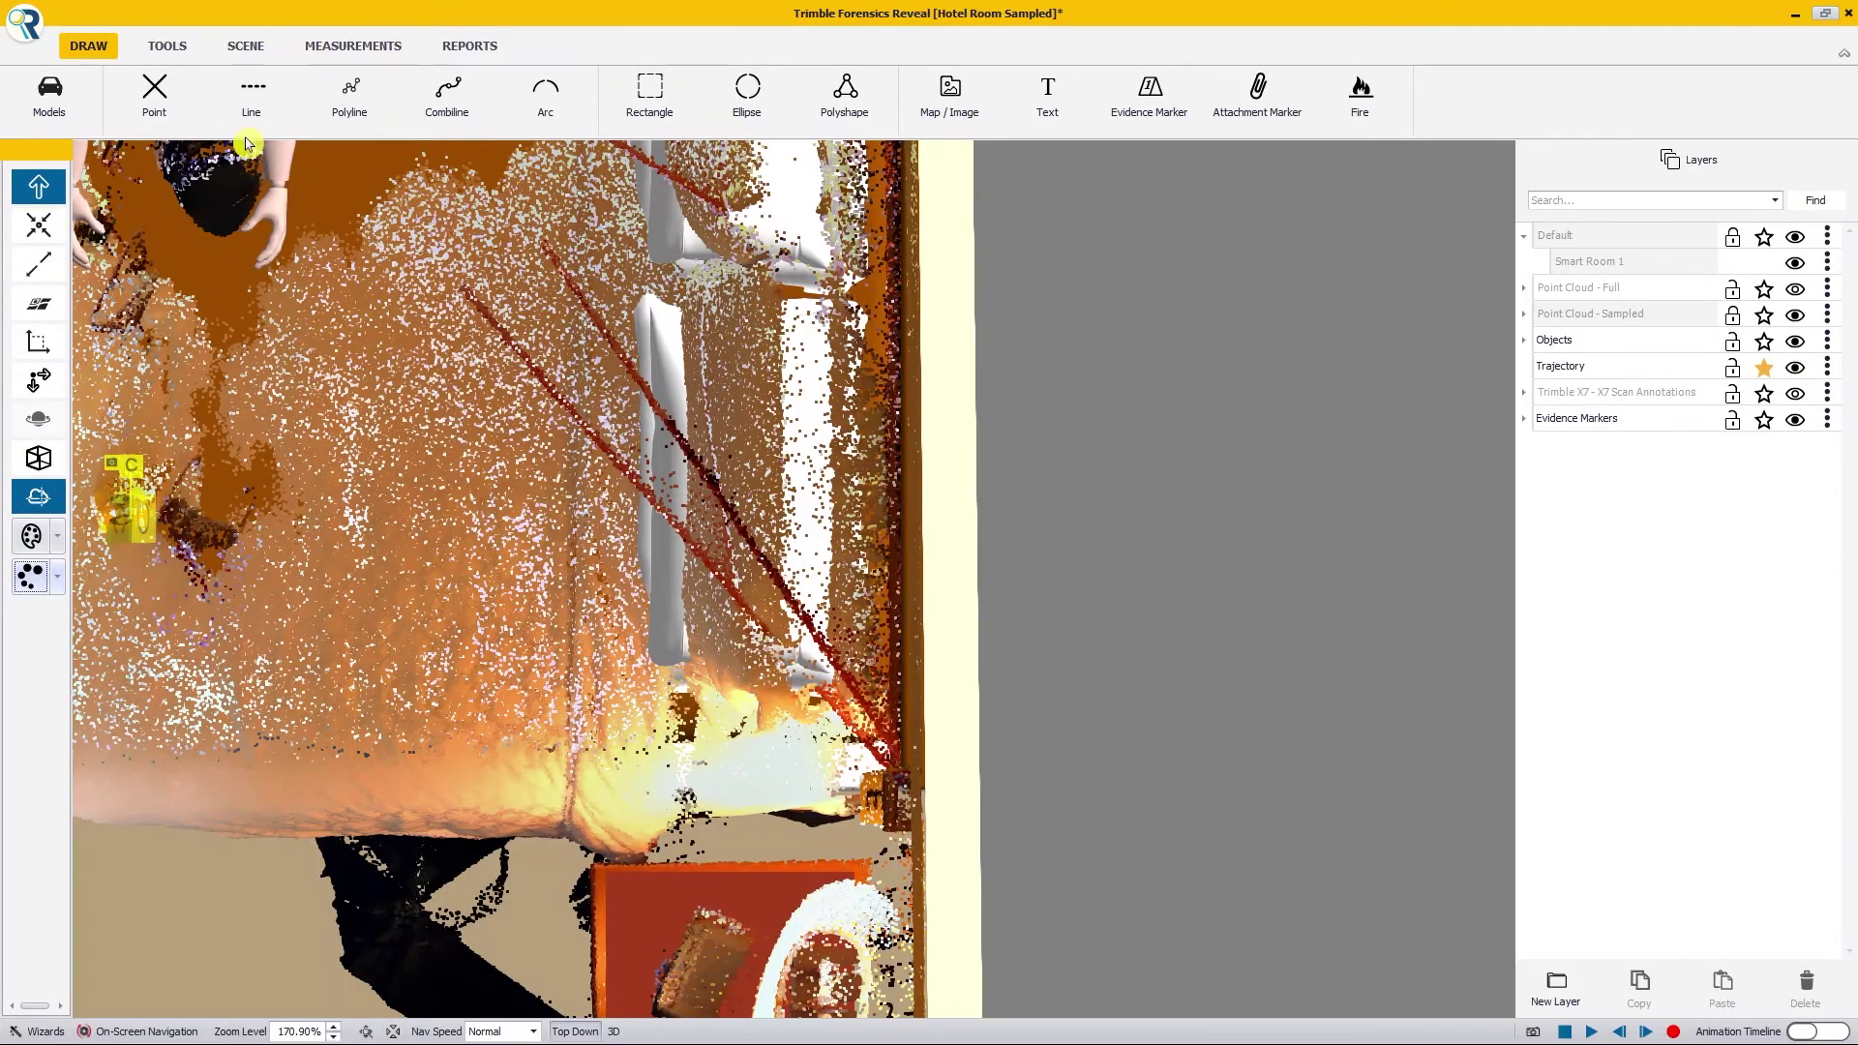
pyautogui.click(186, 46)
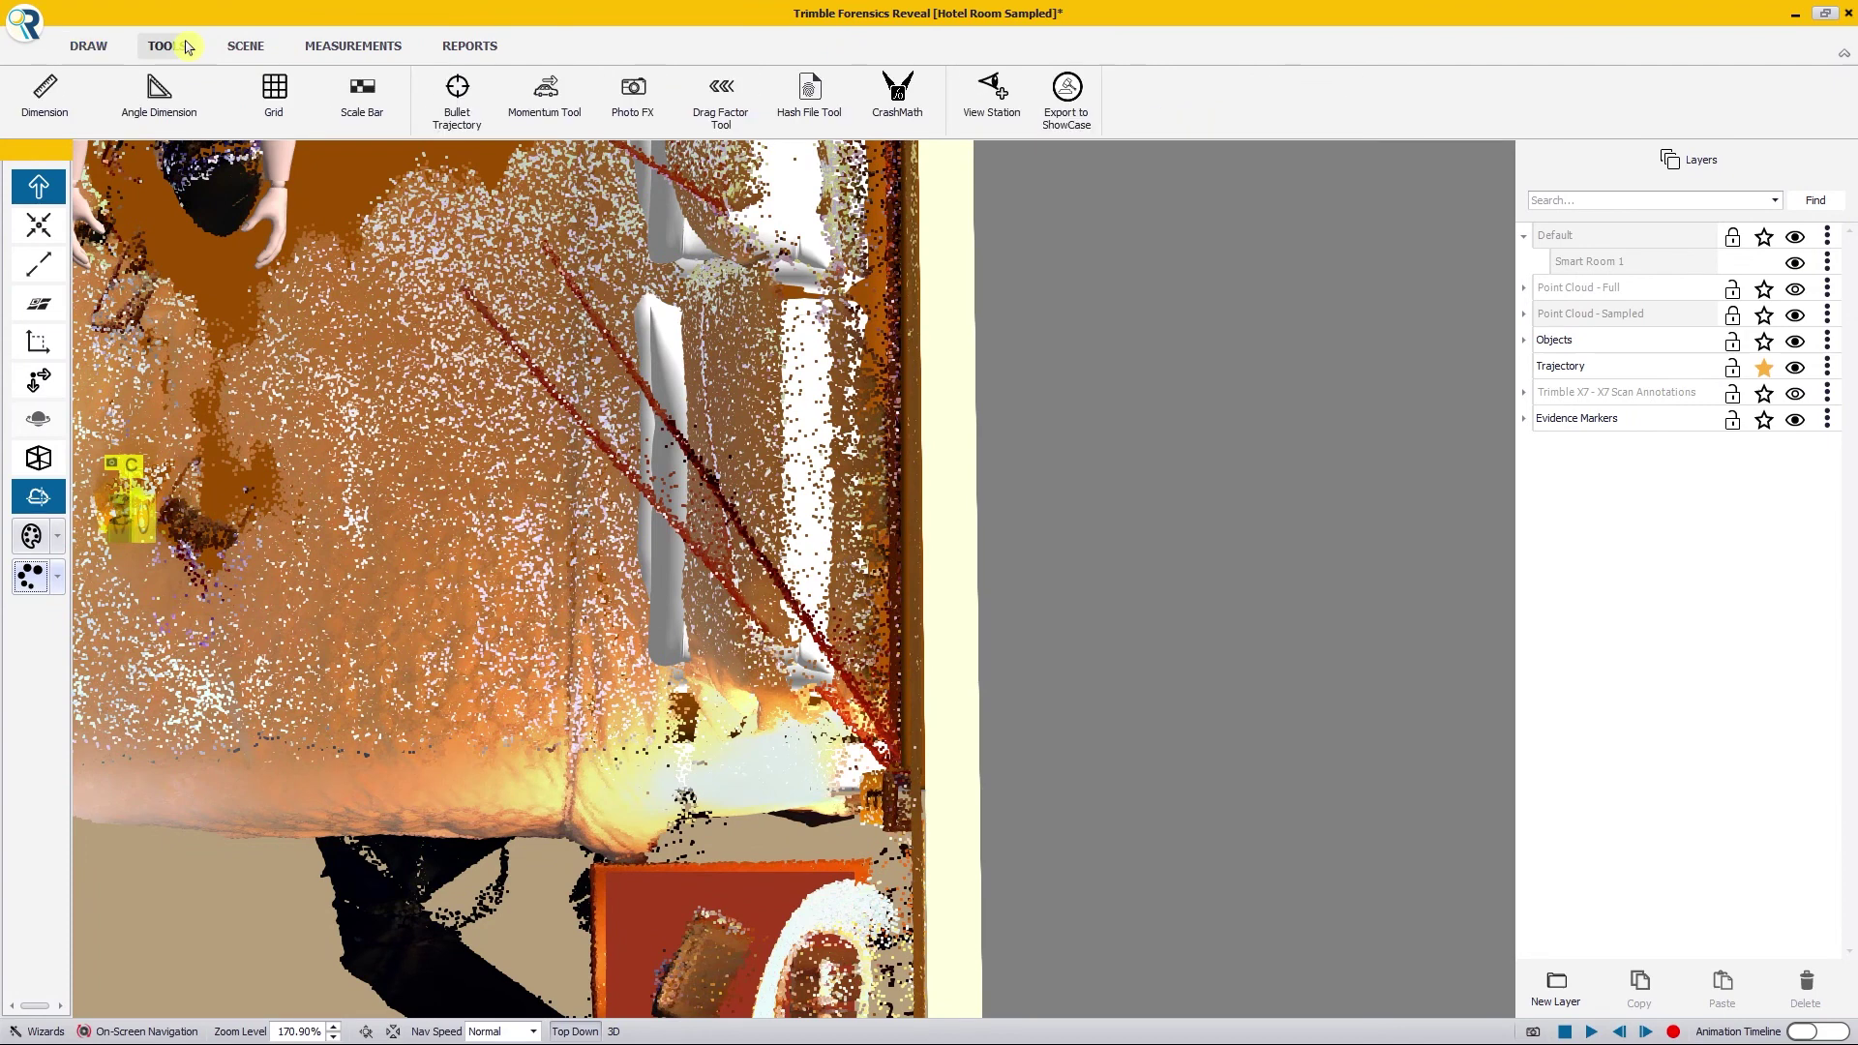
pyautogui.click(444, 94)
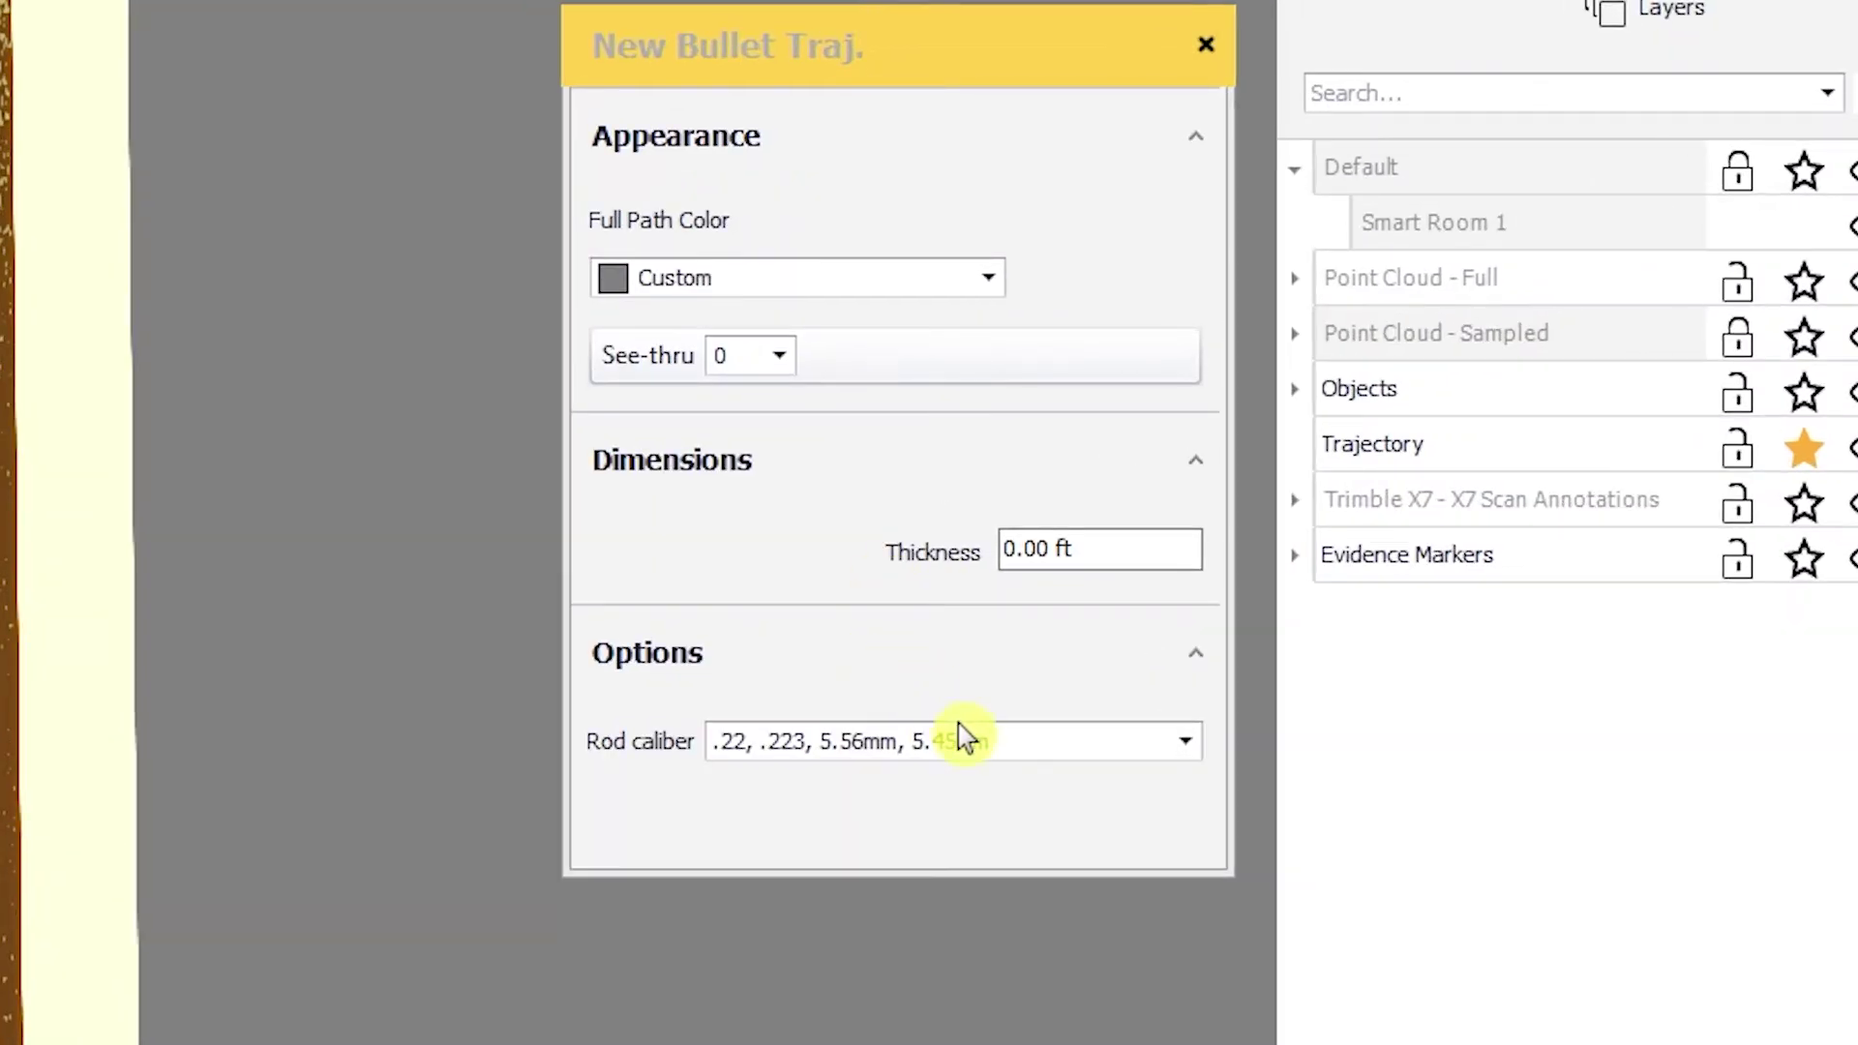
pyautogui.click(1330, 507)
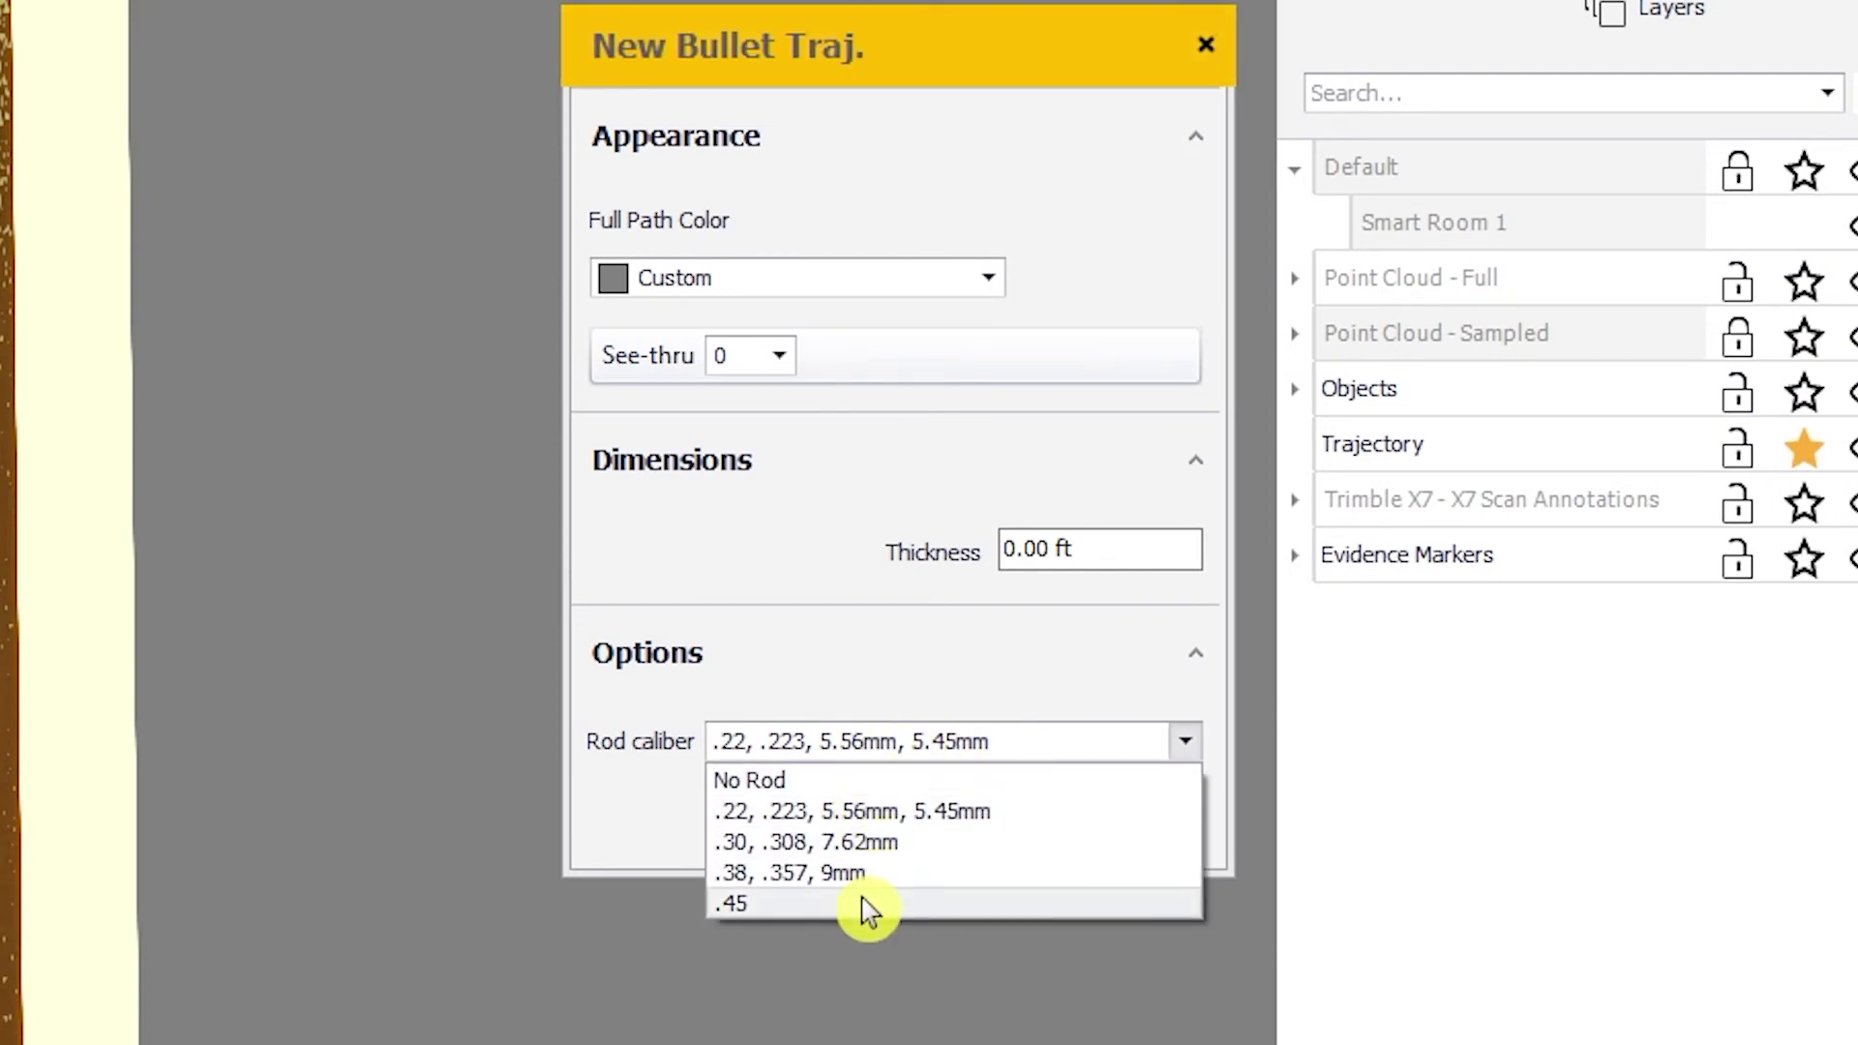
pyautogui.click(901, 815)
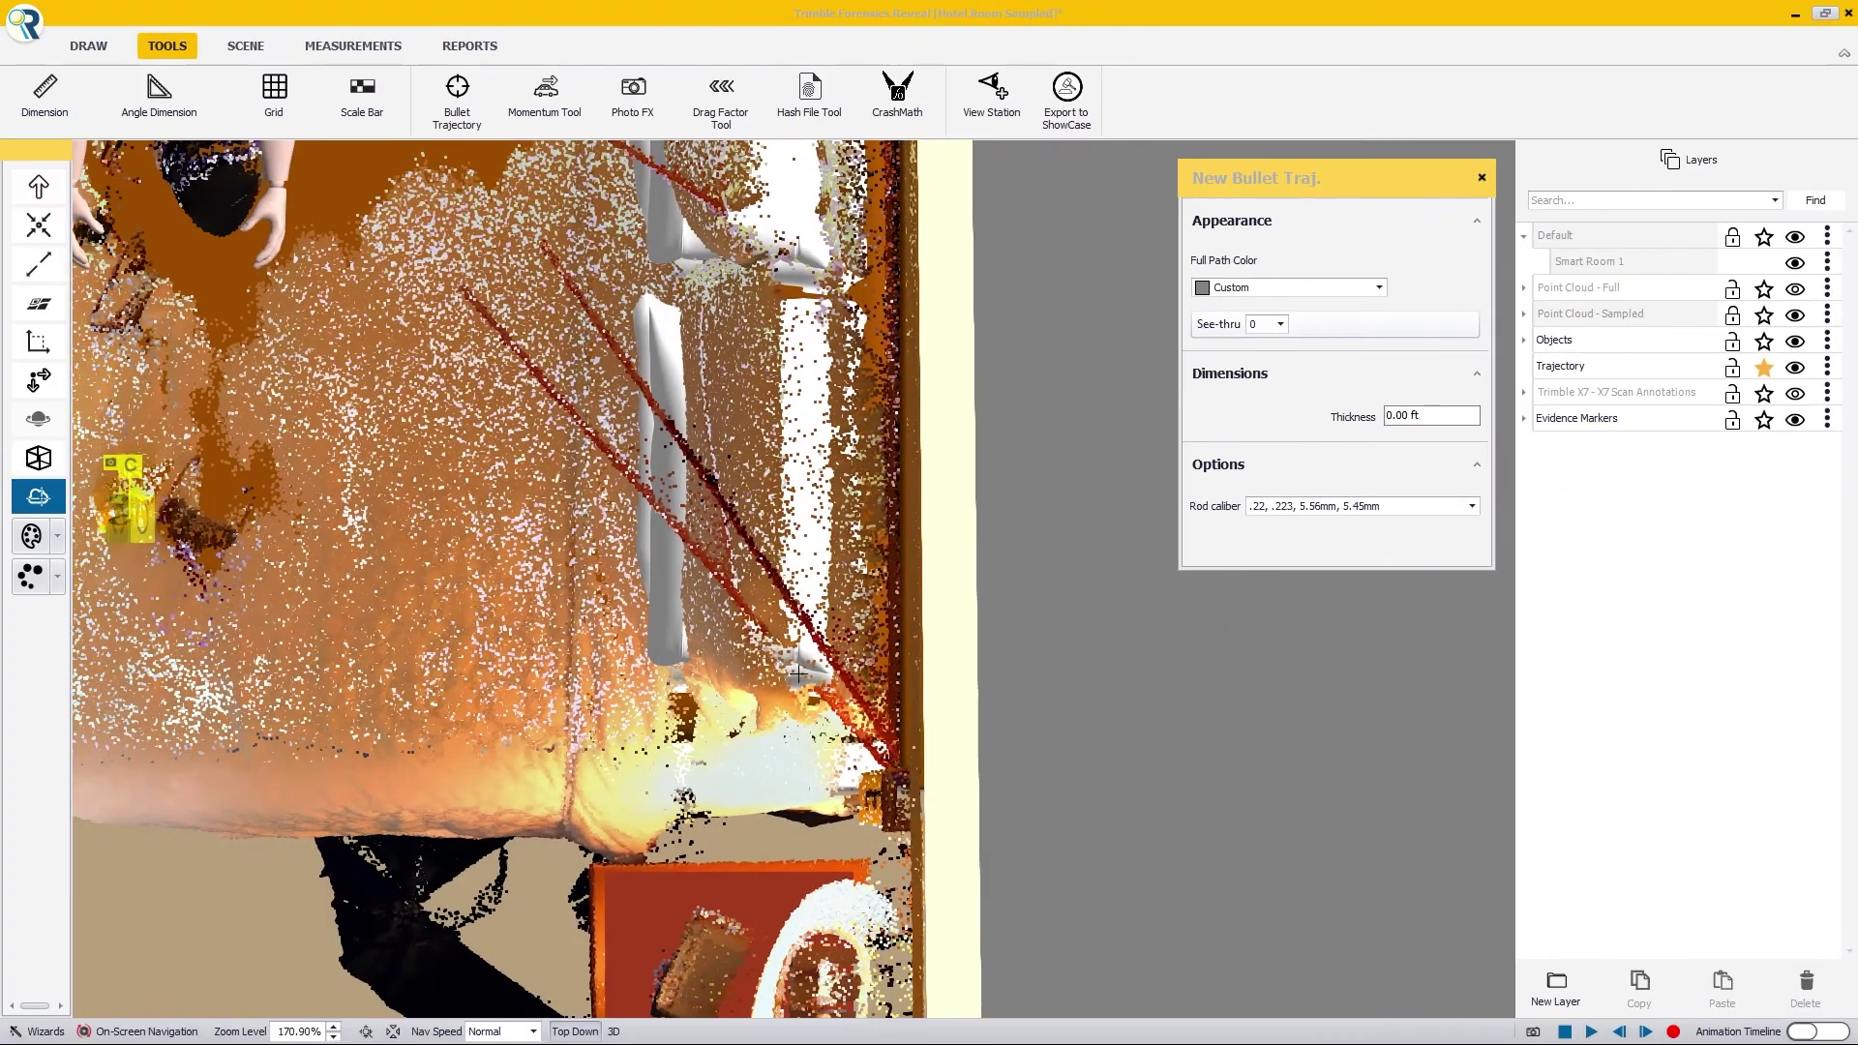
# Step: Place the first bullet trajectory along the upper of the two rods meeting at the bedpost, about 3.75 ft from bedpost to free tip
pyautogui.moveTo(804, 665); pyautogui.dragTo(758, 767, button='middle')
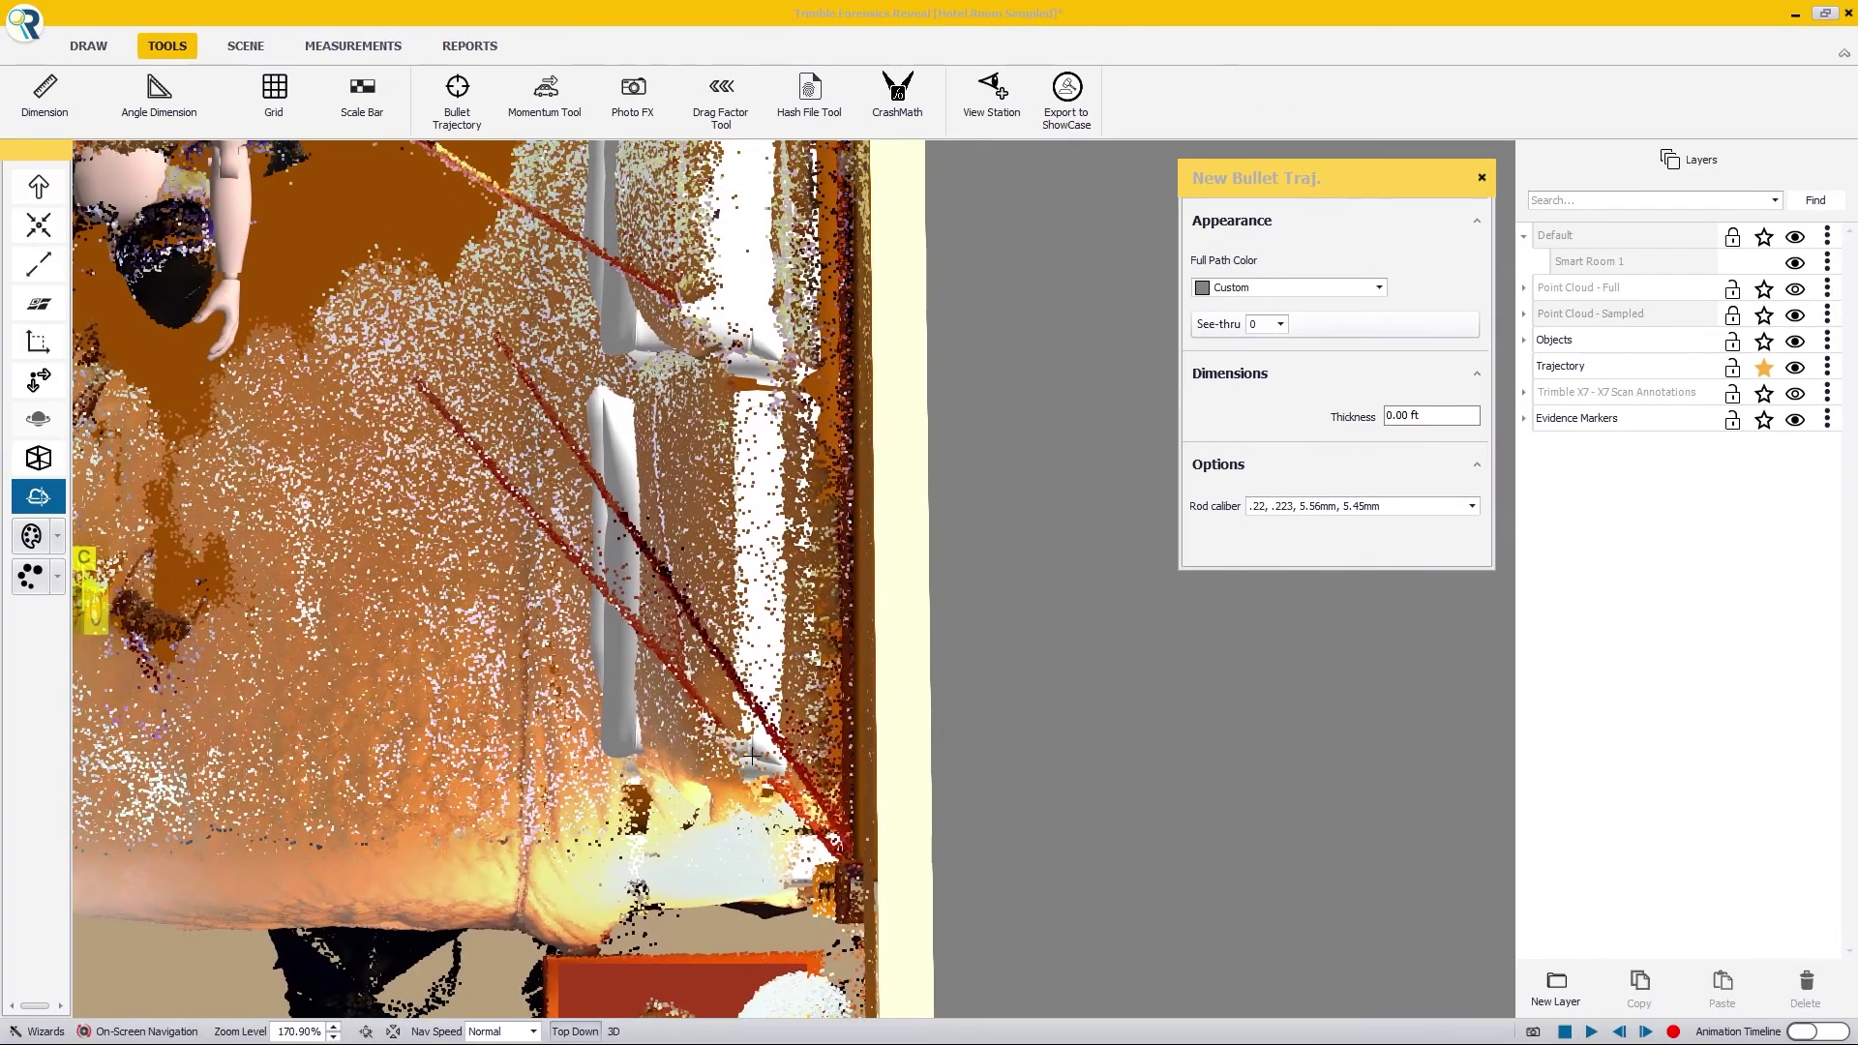
pyautogui.scroll(5, 845, 842)
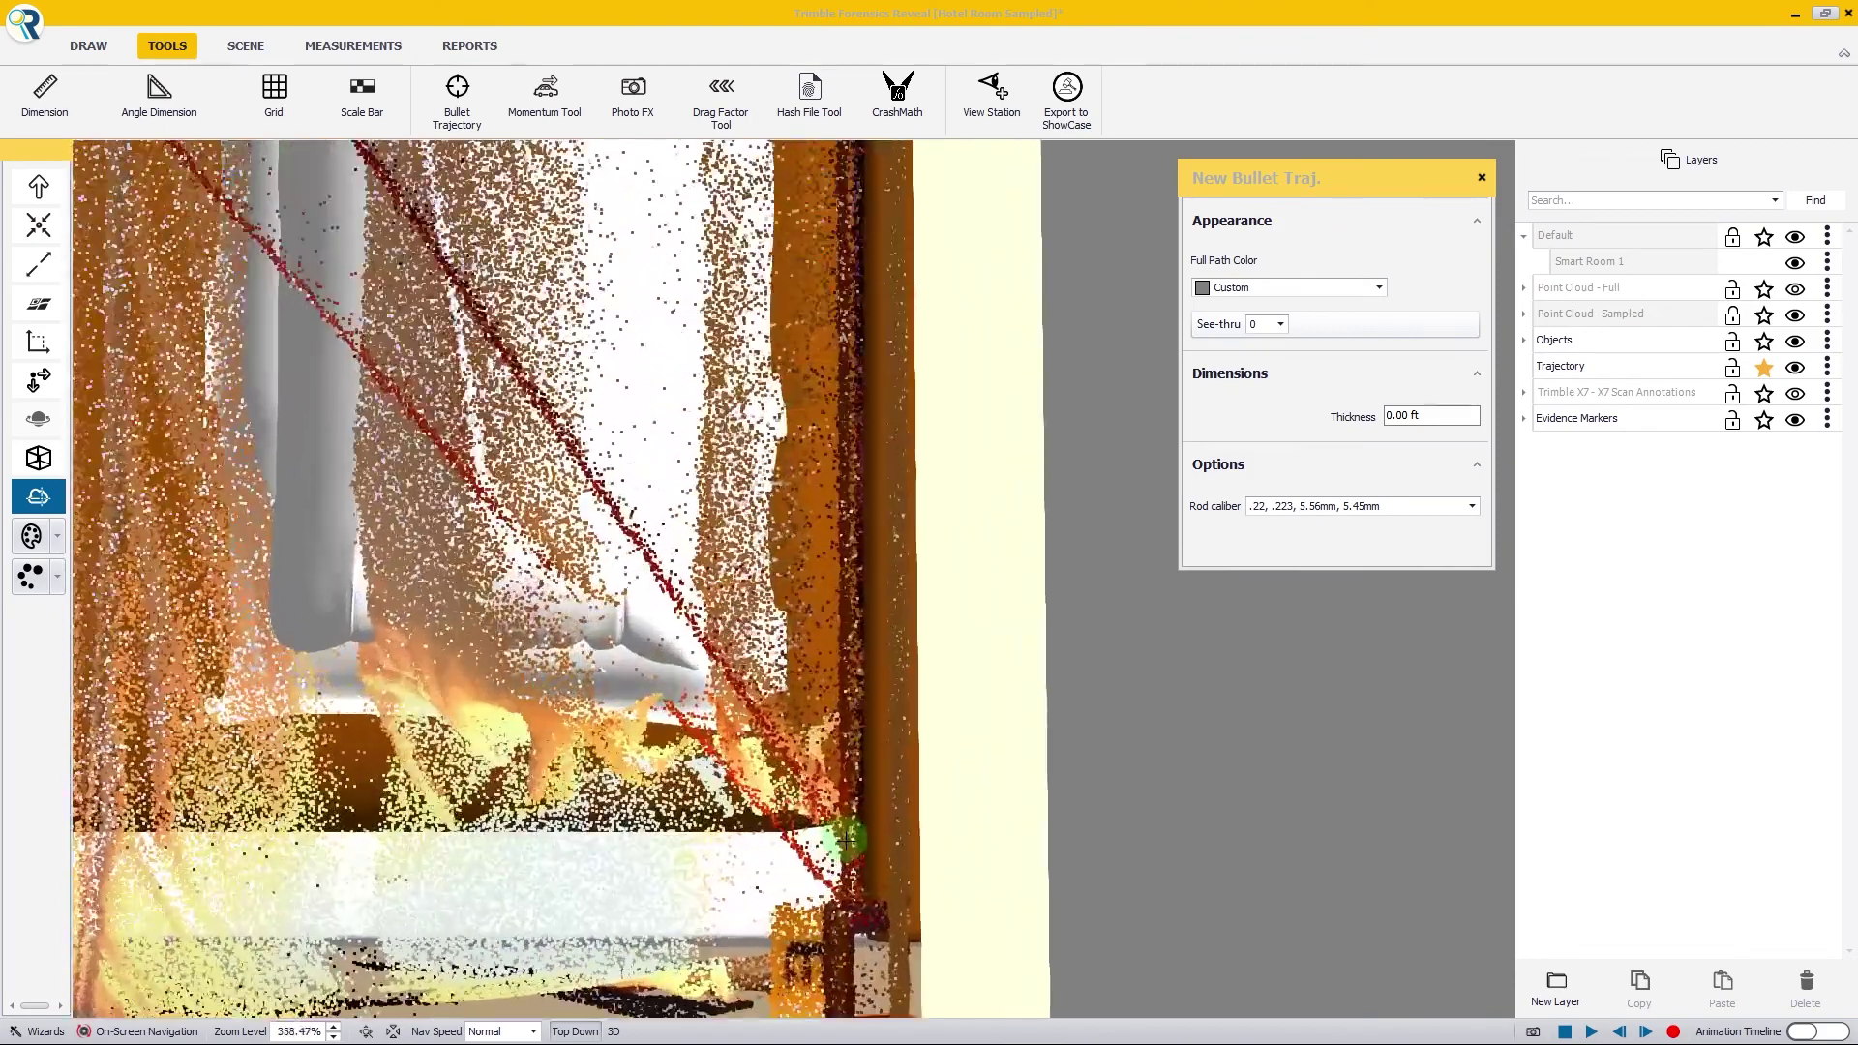
pyautogui.scroll(-1, 860, 873)
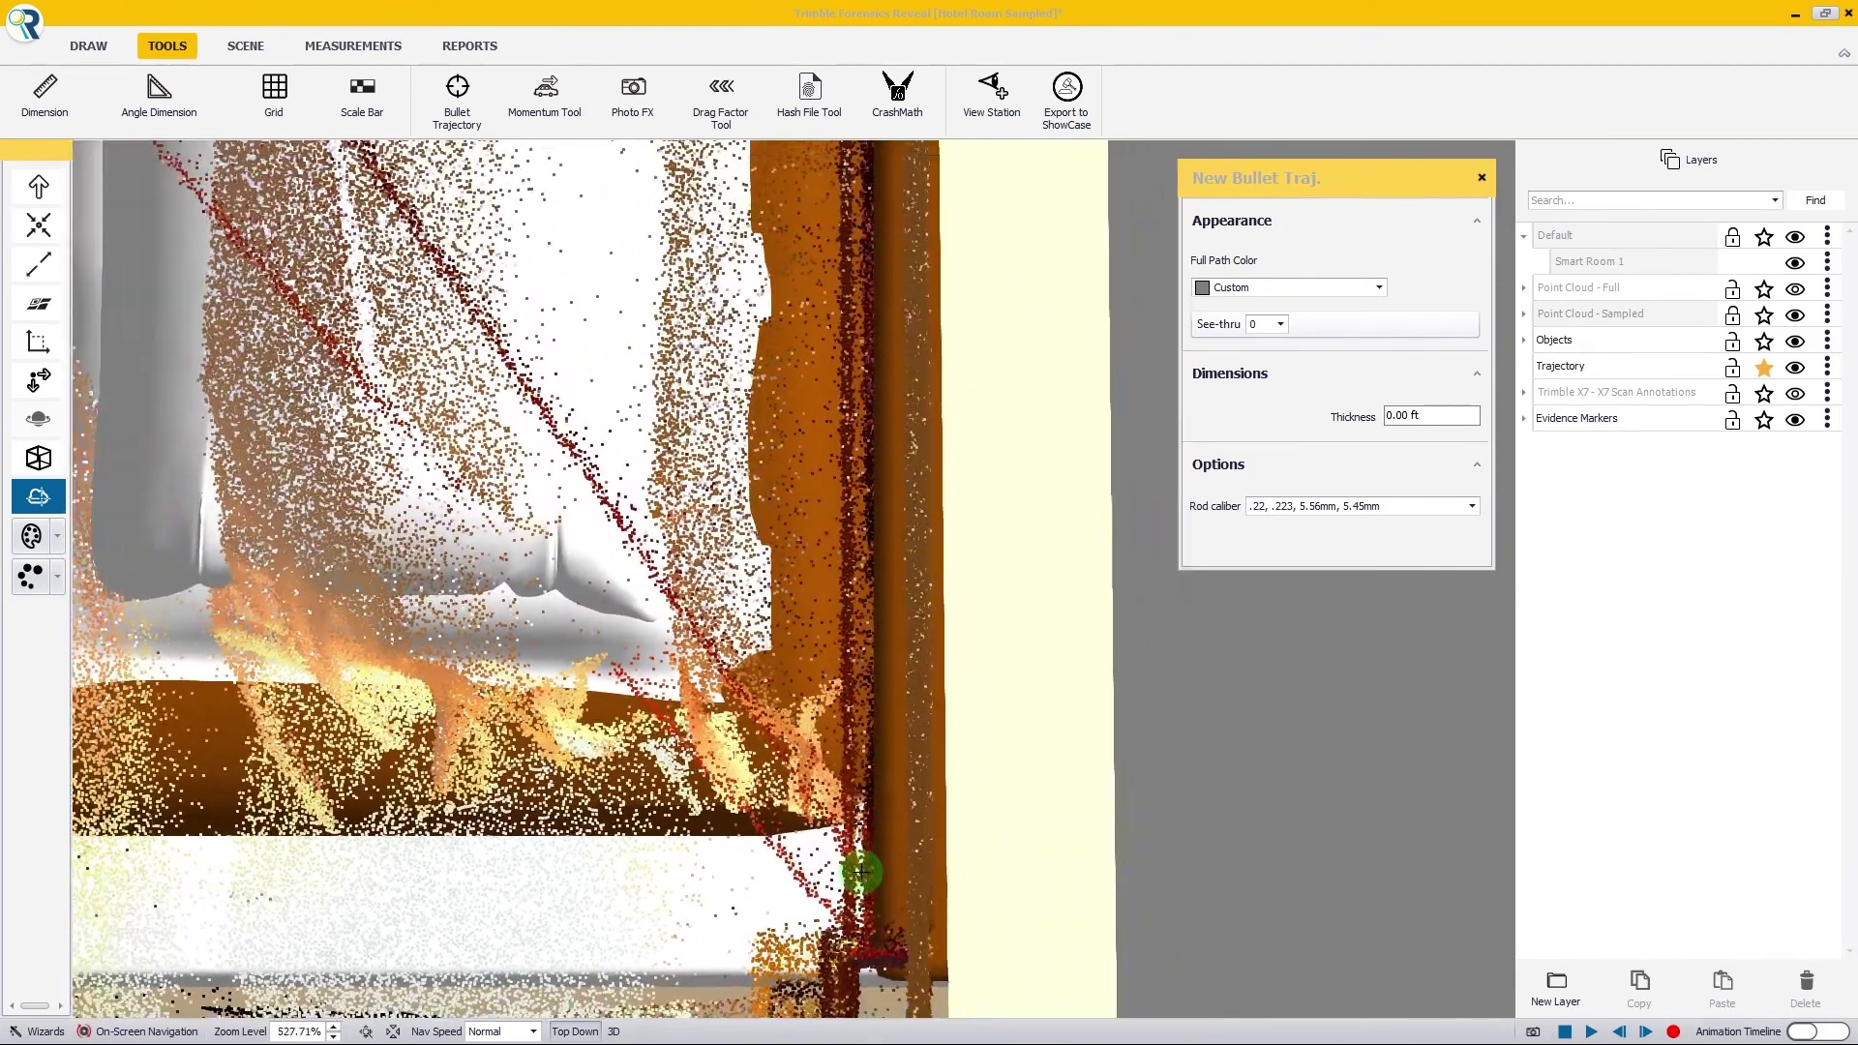
pyautogui.scroll(-1, 861, 873)
pyautogui.scroll(-1, 861, 873)
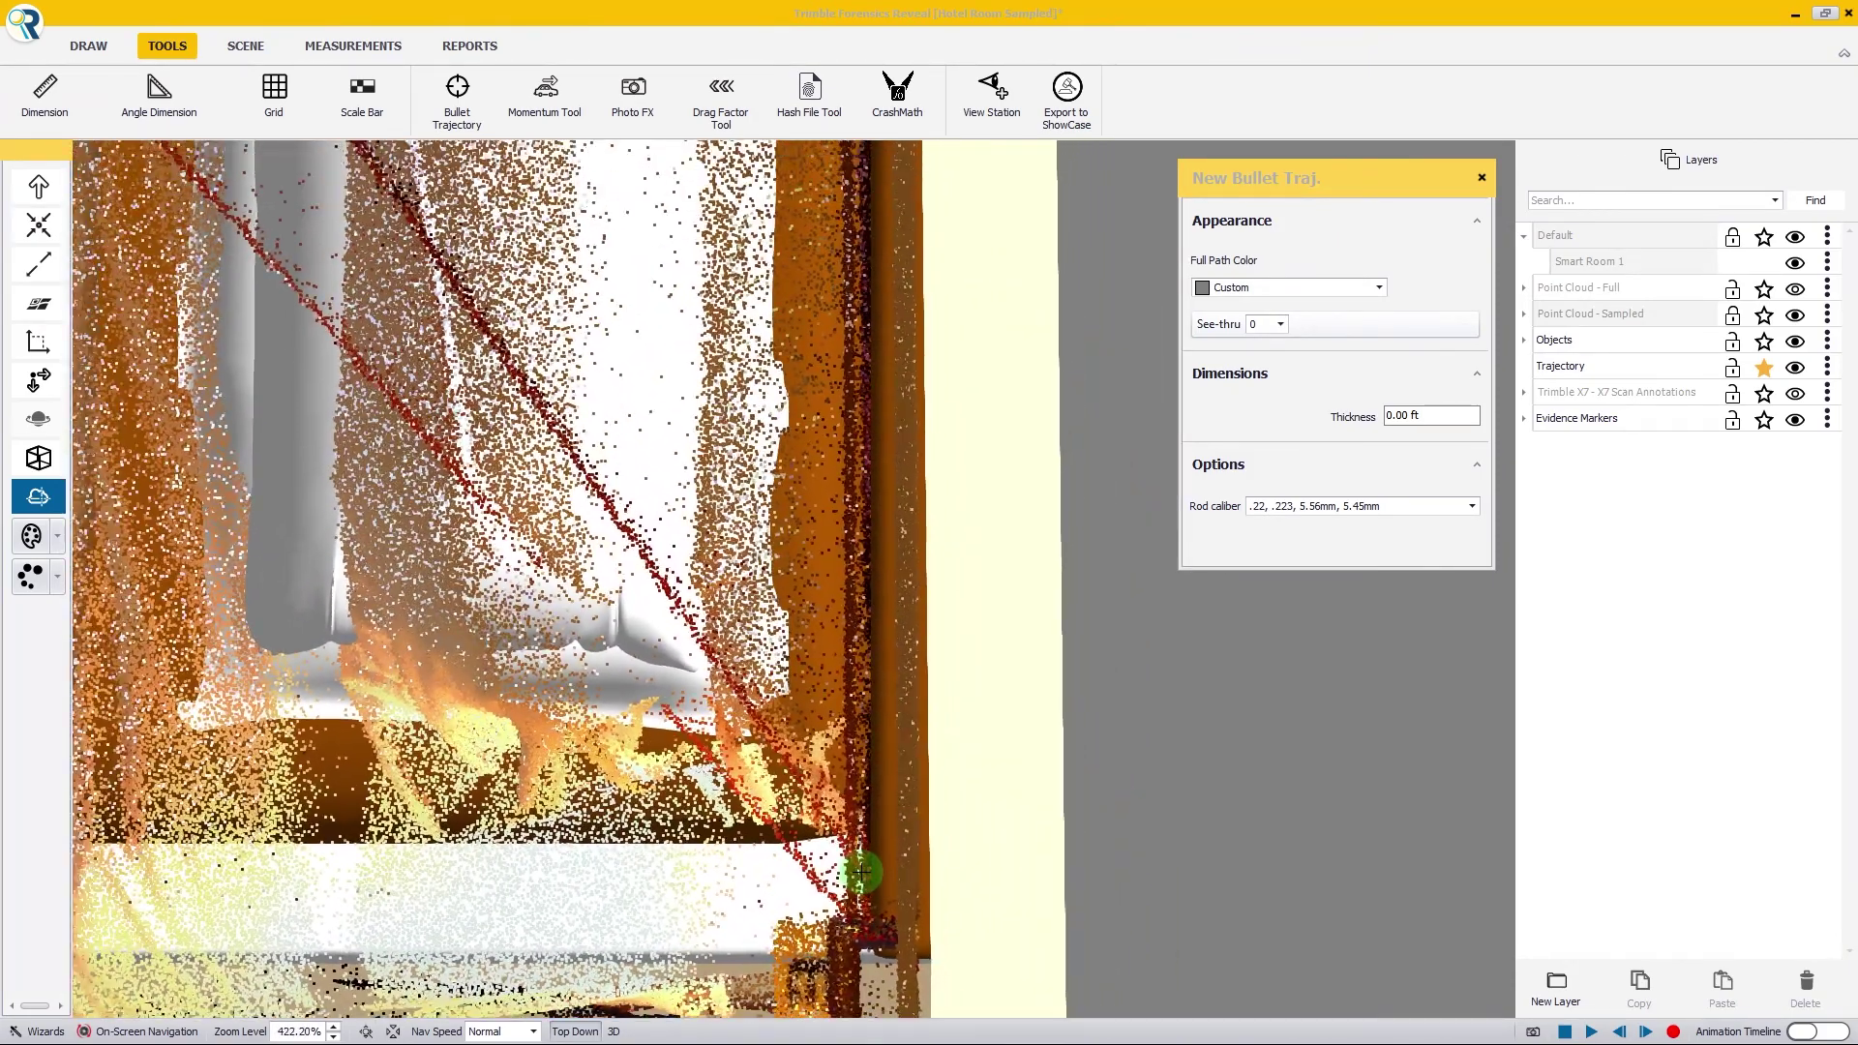
pyautogui.click(861, 873)
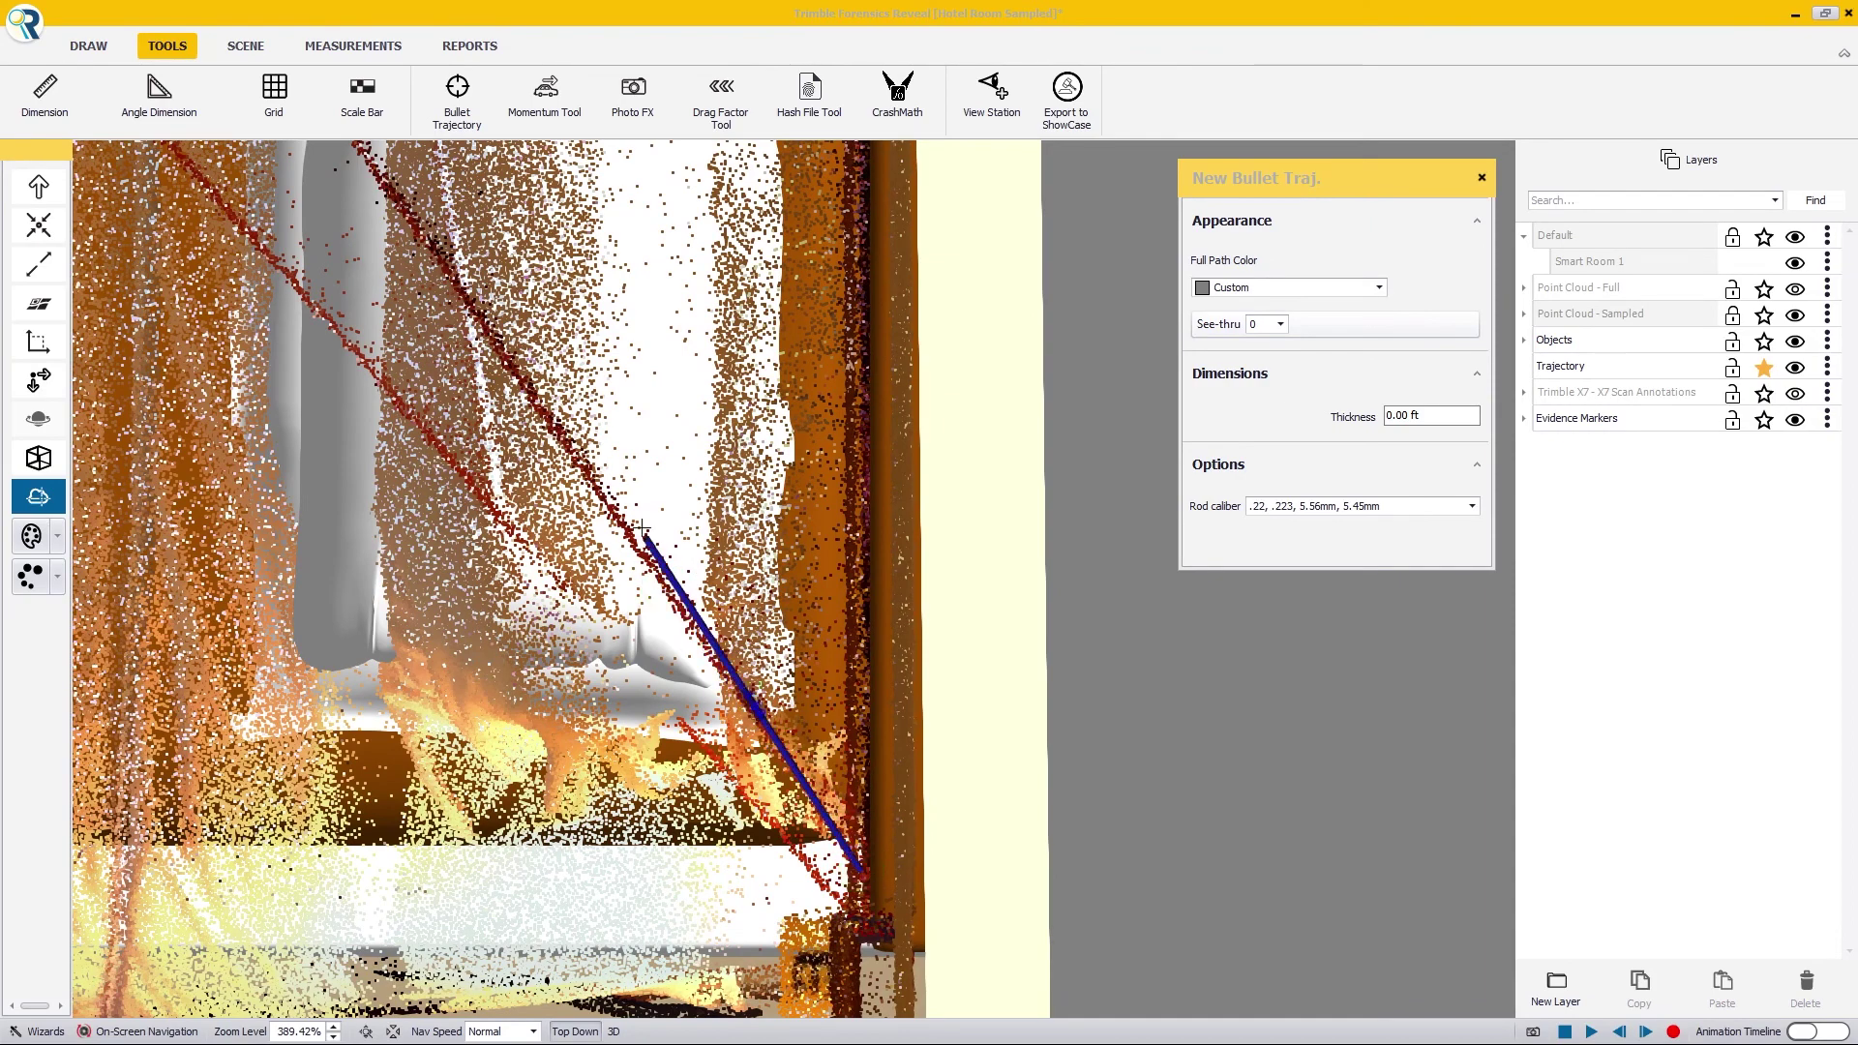
pyautogui.moveTo(643, 532); pyautogui.dragTo(963, 975, button='middle')
pyautogui.scroll(-2, 563, 432)
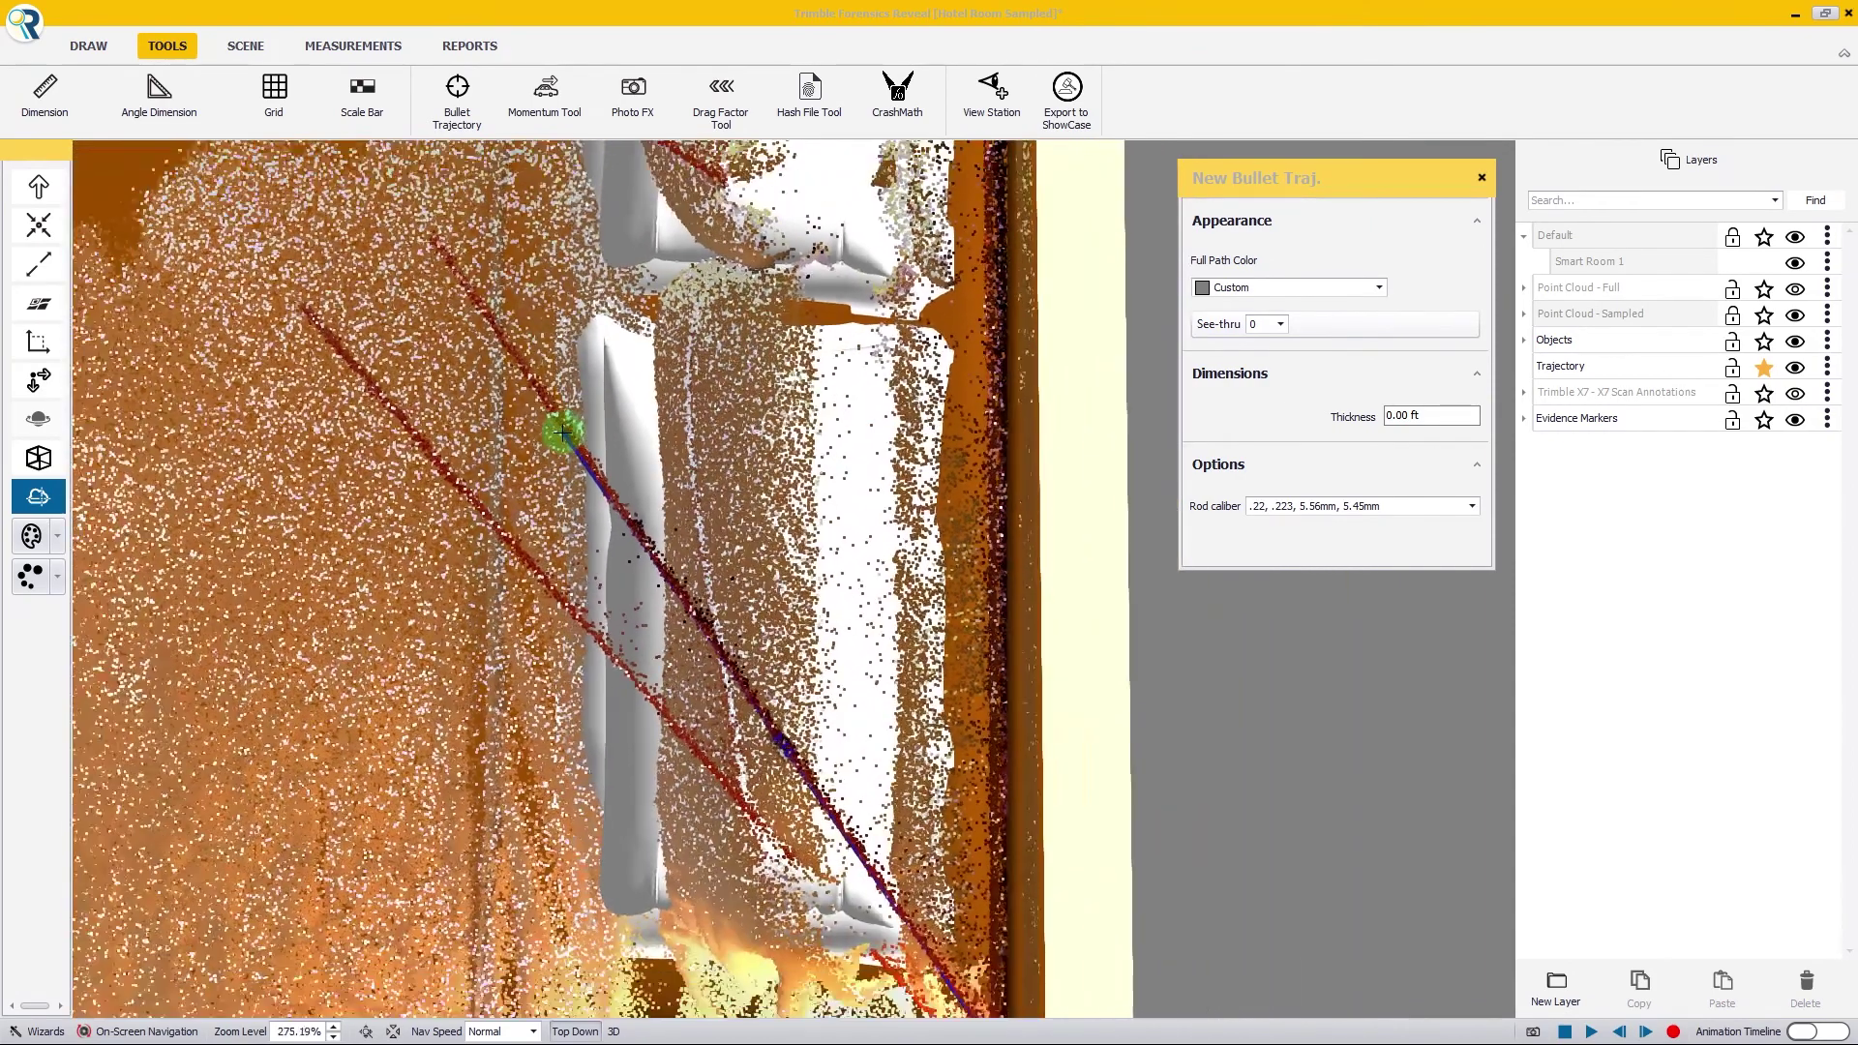
pyautogui.click(437, 242)
# Step: Place a second bullet trajectory about 3.88 ft long along the neighbouring lower rod, from the bedpost to its free tip, and end placement
pyautogui.moveTo(738, 738); pyautogui.dragTo(681, 420, button='middle')
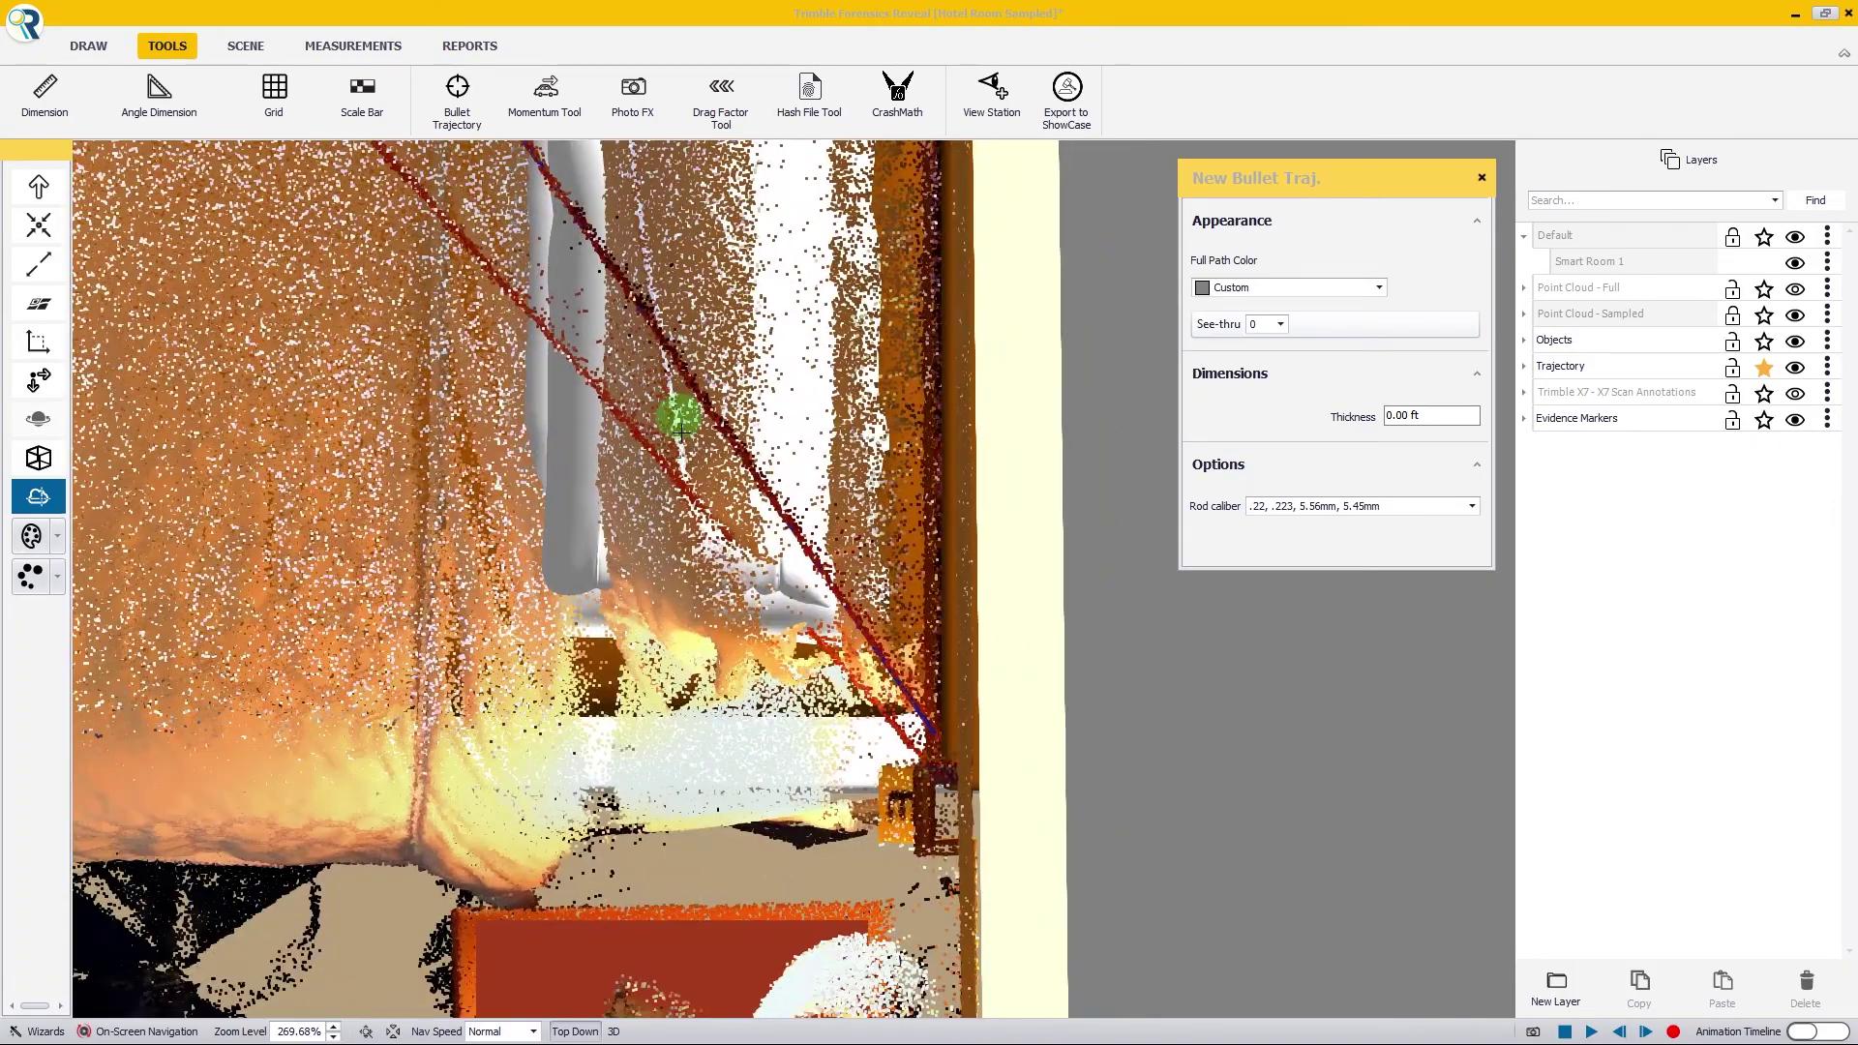
pyautogui.scroll(2, 934, 780)
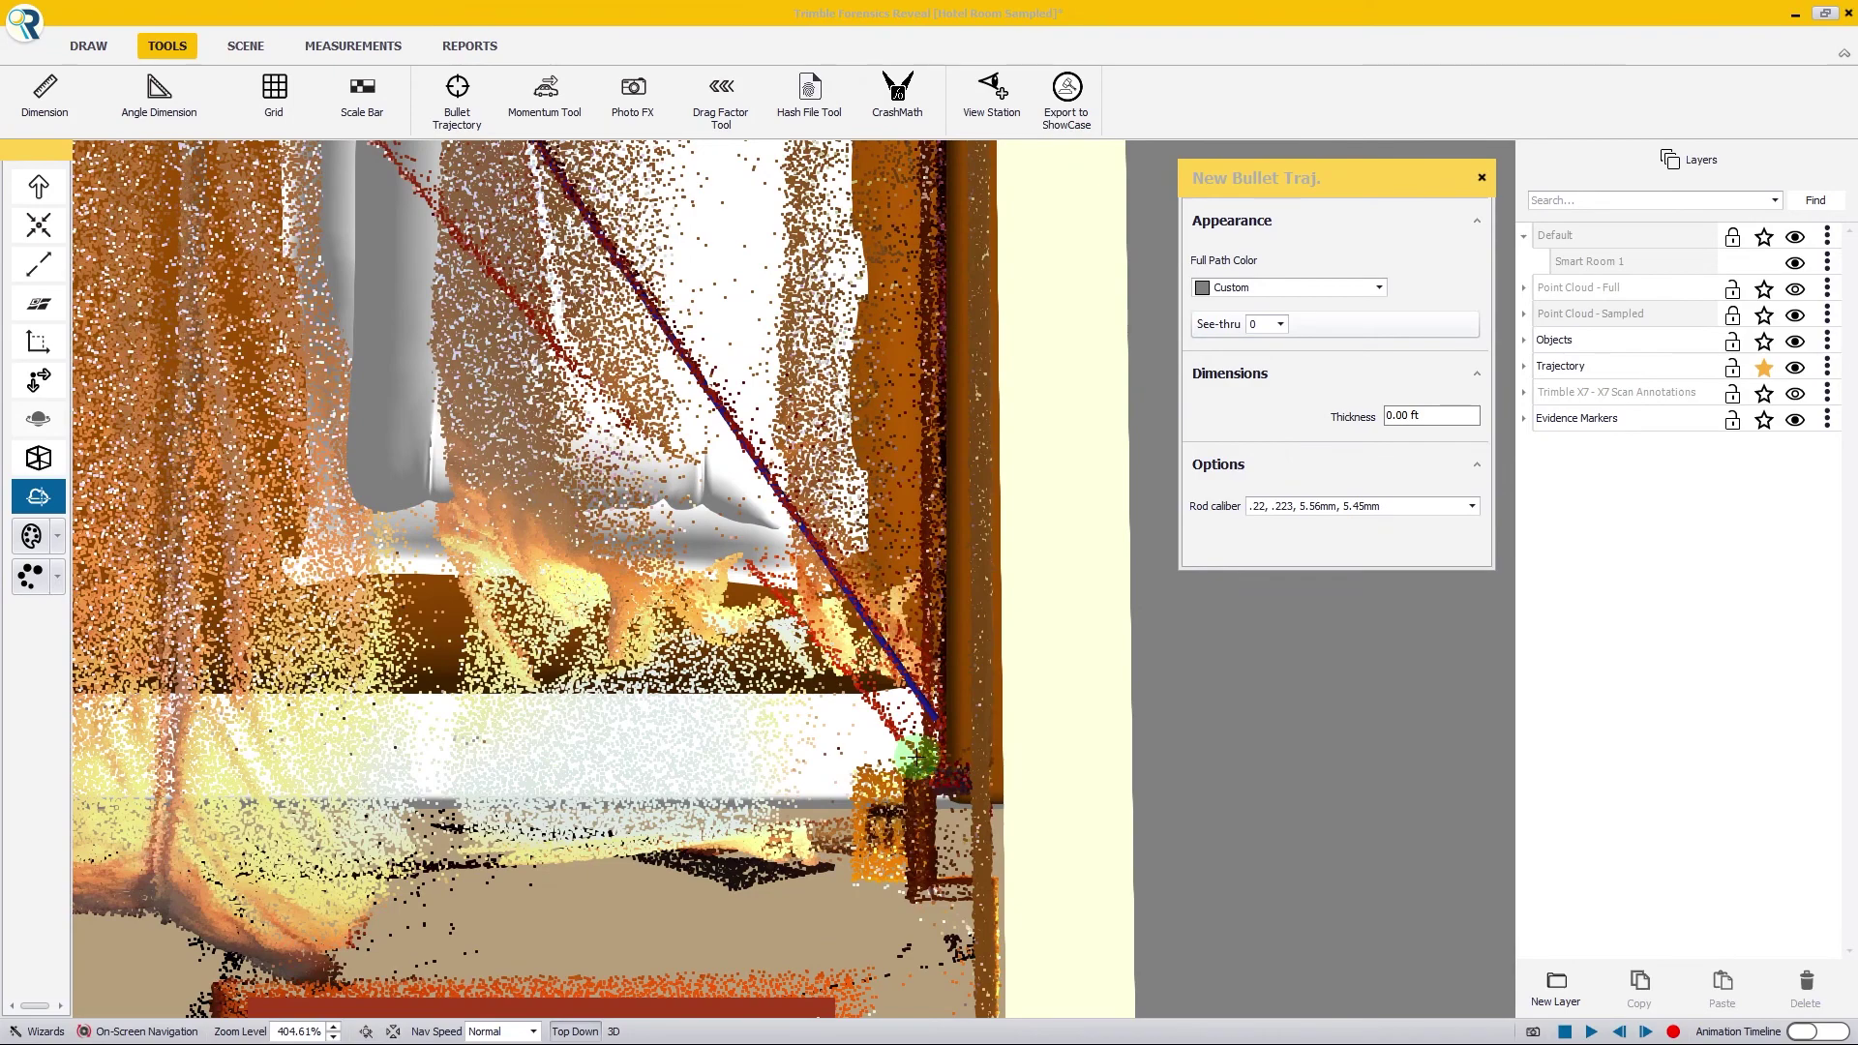
pyautogui.click(917, 757)
pyautogui.moveTo(542, 420); pyautogui.dragTo(654, 525, button='middle')
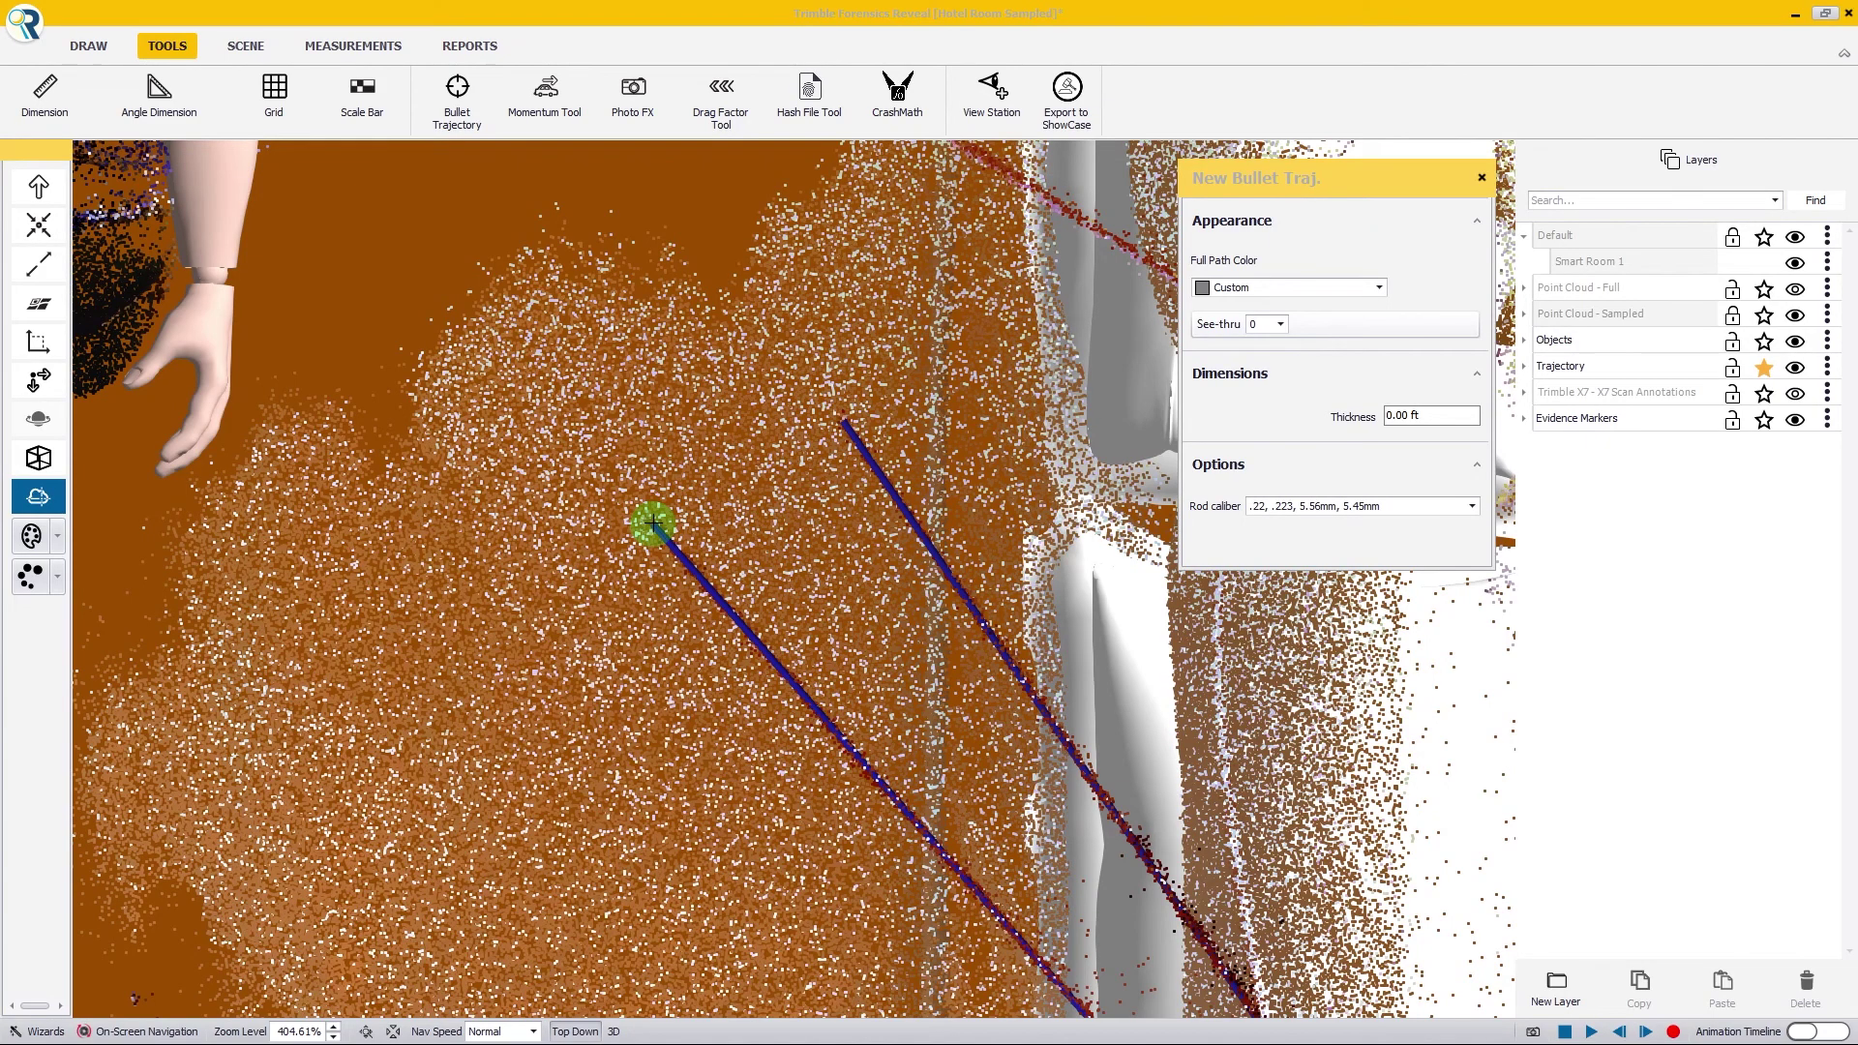
pyautogui.scroll(-5, 581, 594)
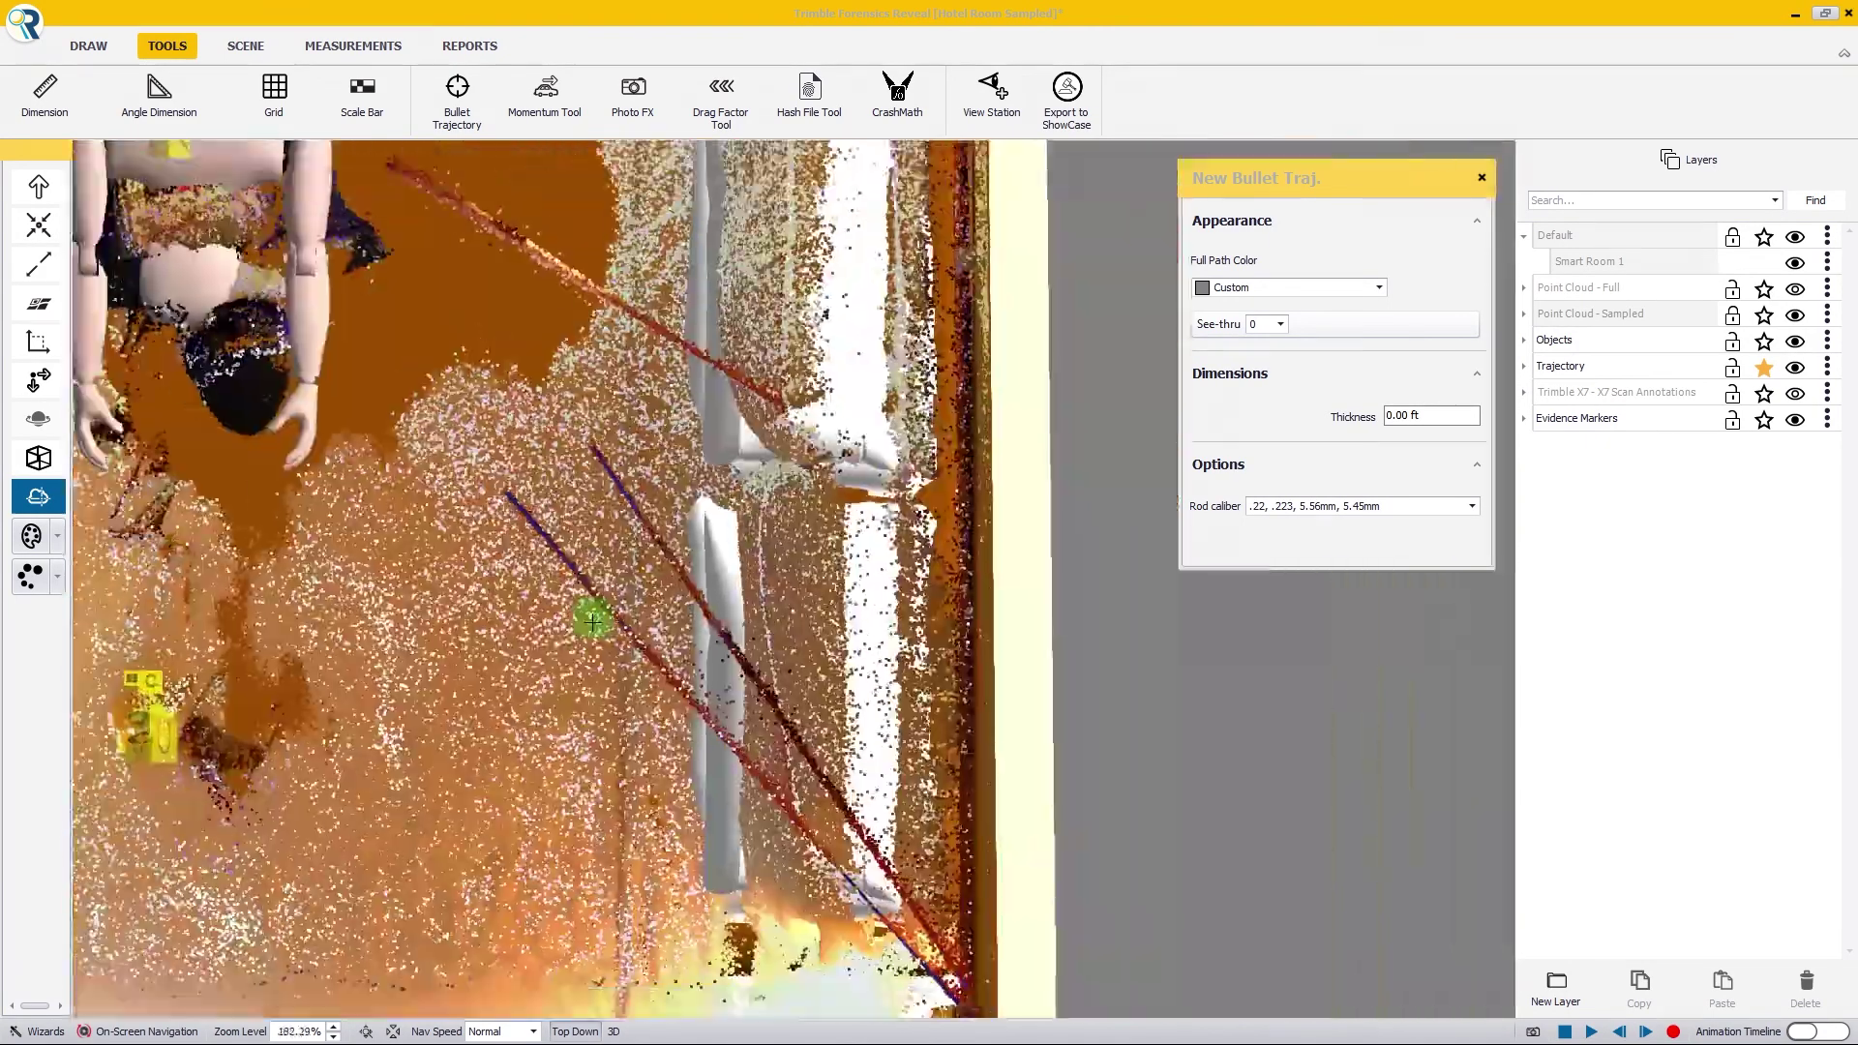
pyautogui.scroll(-3, 593, 622)
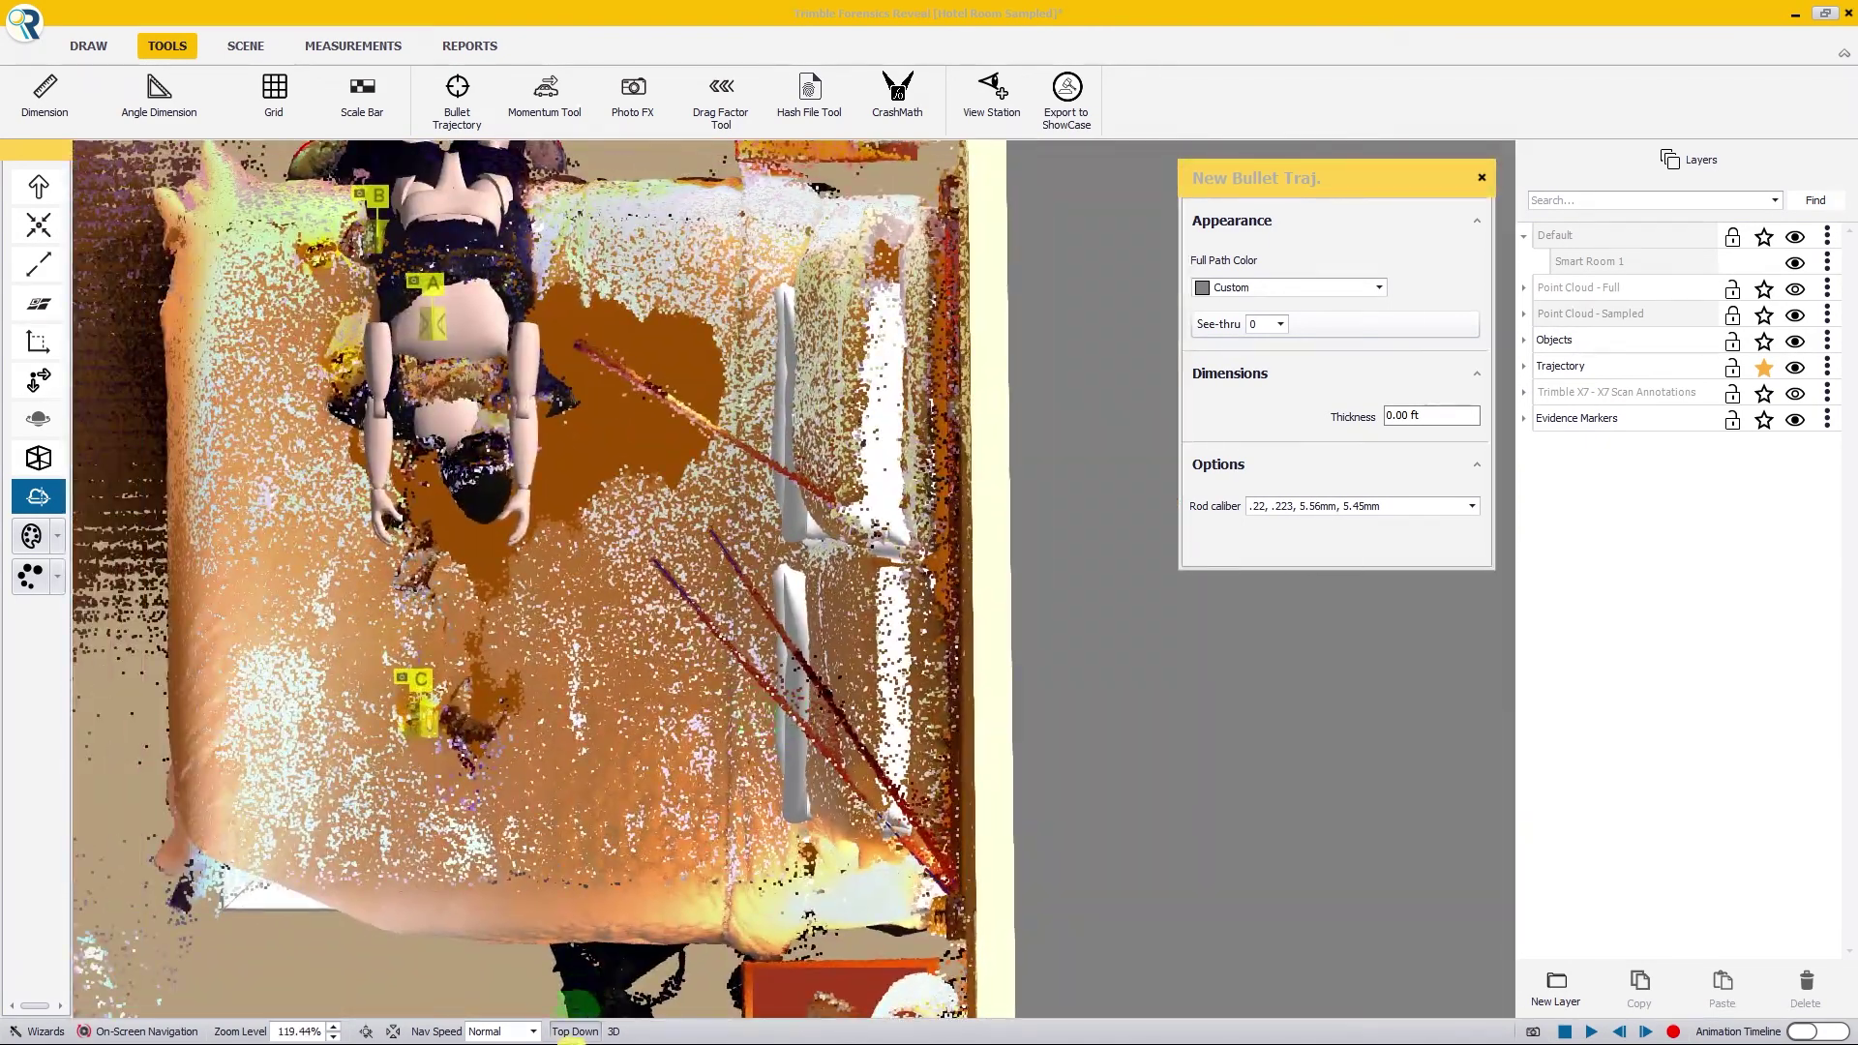
pyautogui.press('Escape')
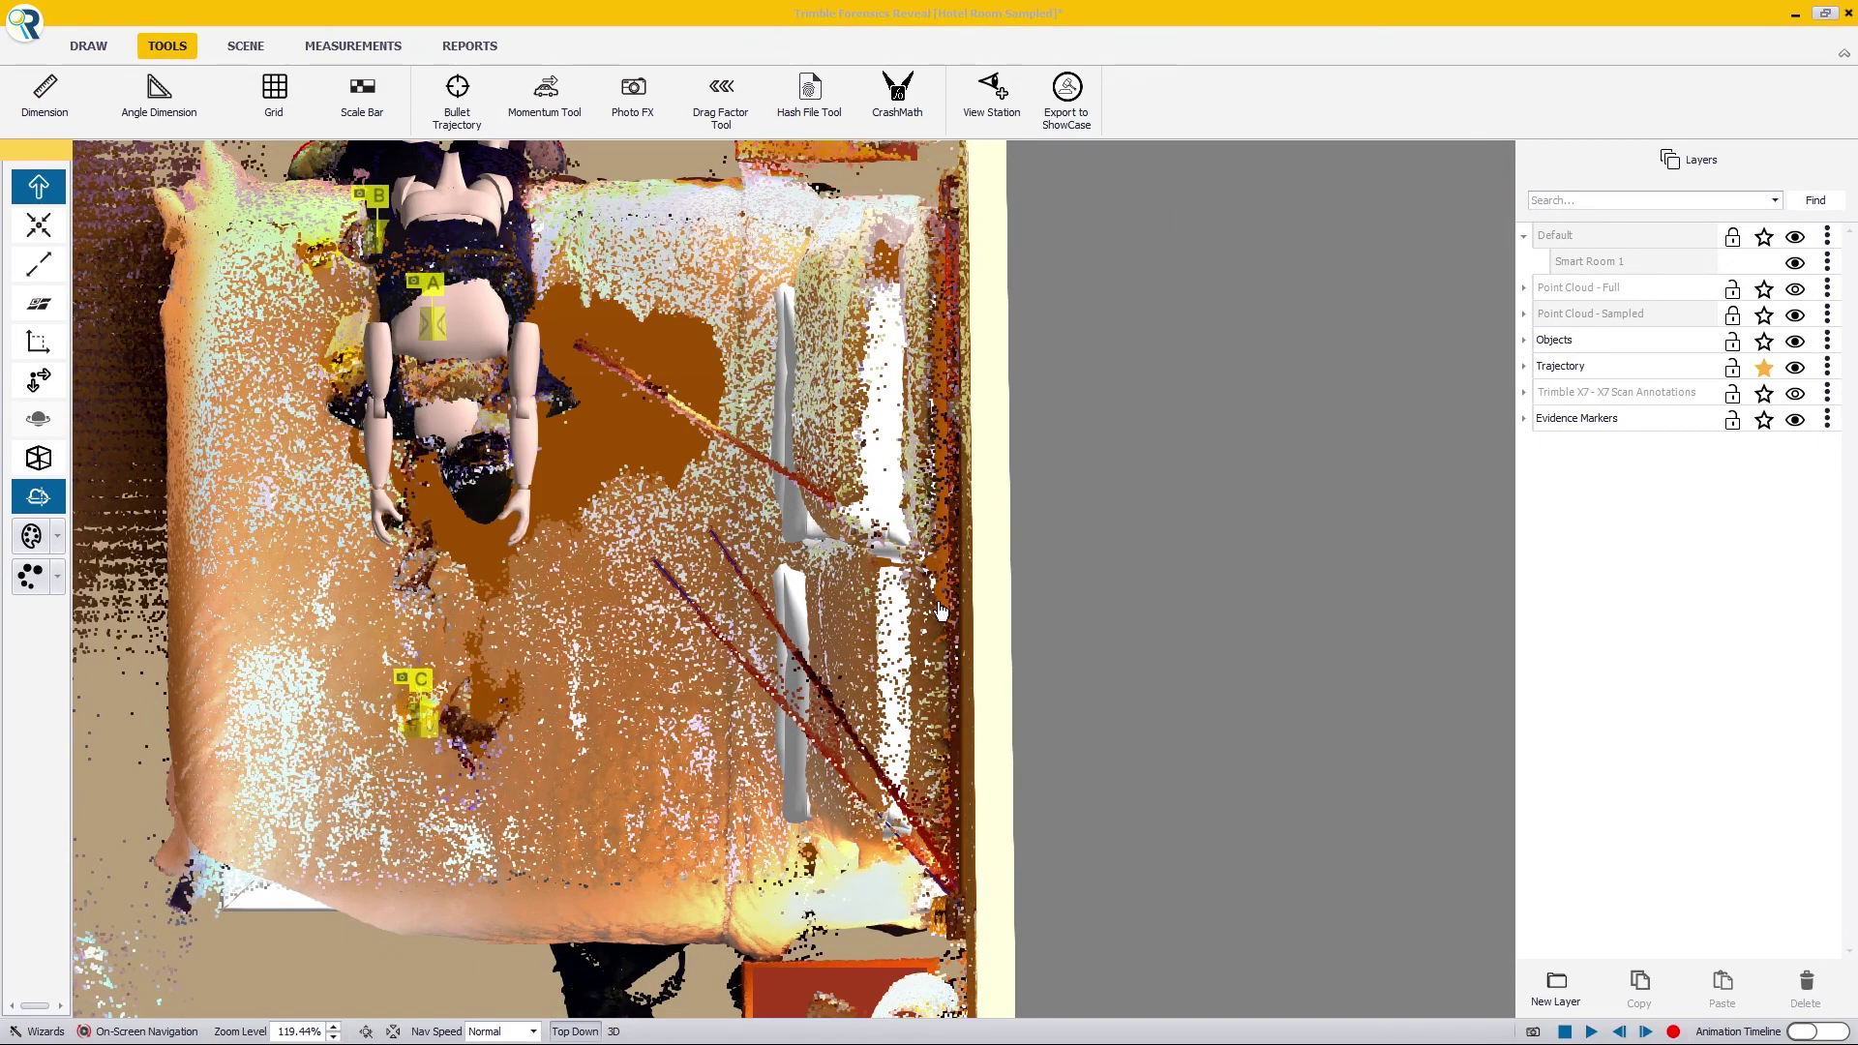
# Step: Switch to the 3D view around the pillows and hide the Objects layer
pyautogui.click(613, 1034)
pyautogui.moveTo(816, 664); pyautogui.dragTo(658, 543, button='middle')
pyautogui.scroll(4, 595, 353)
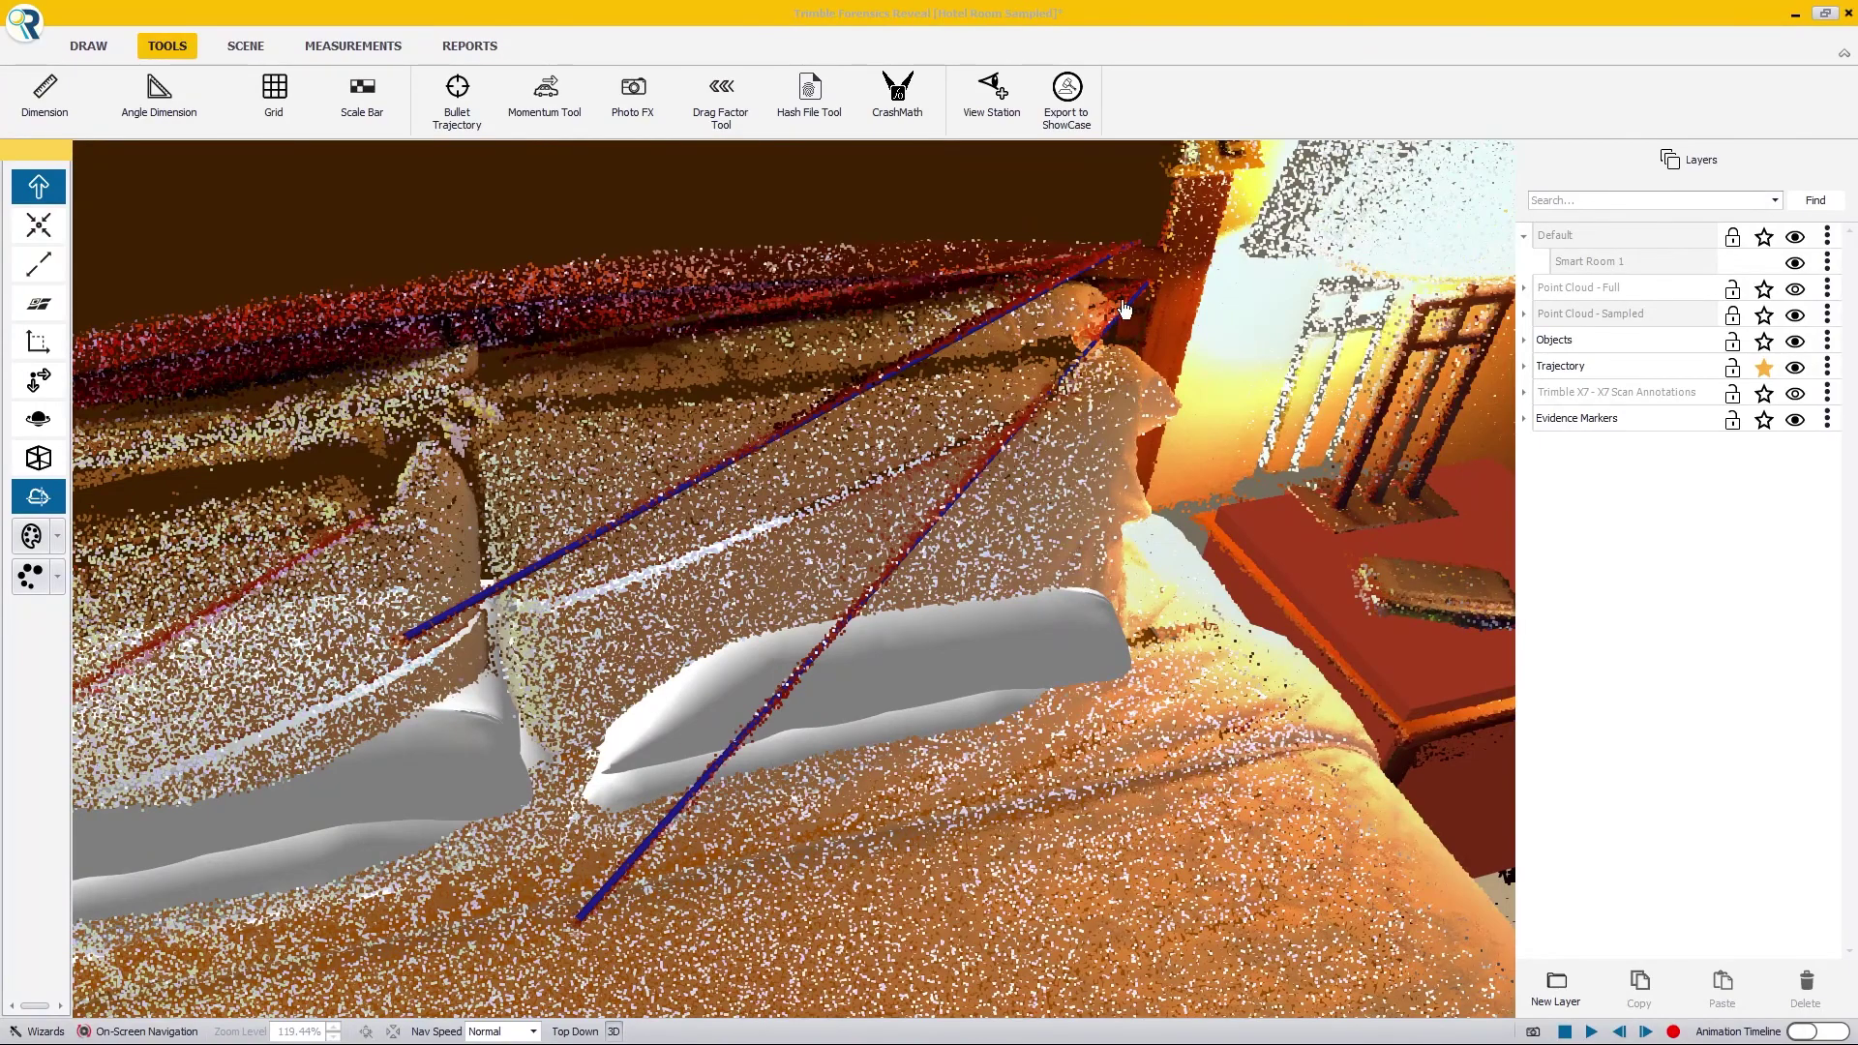
pyautogui.moveTo(1148, 562); pyautogui.dragTo(1097, 549, button='middle')
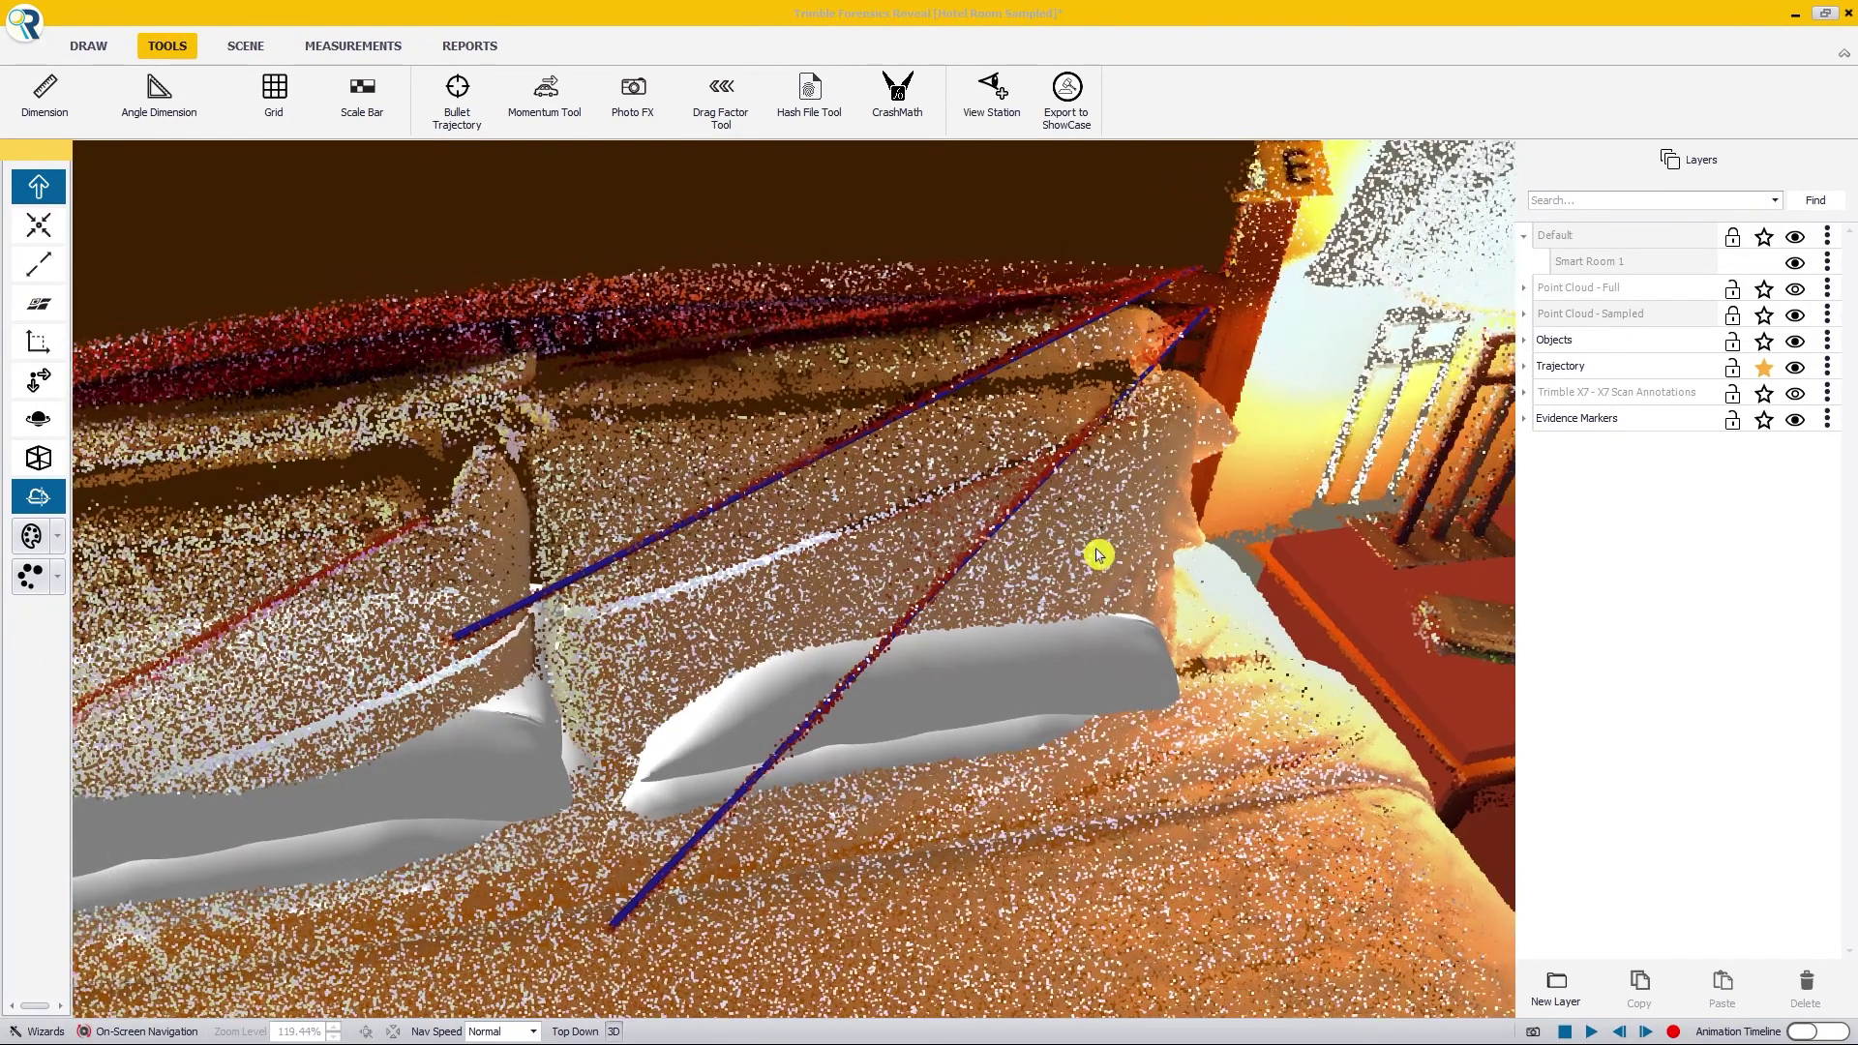
pyautogui.click(1795, 341)
pyautogui.click(1131, 608)
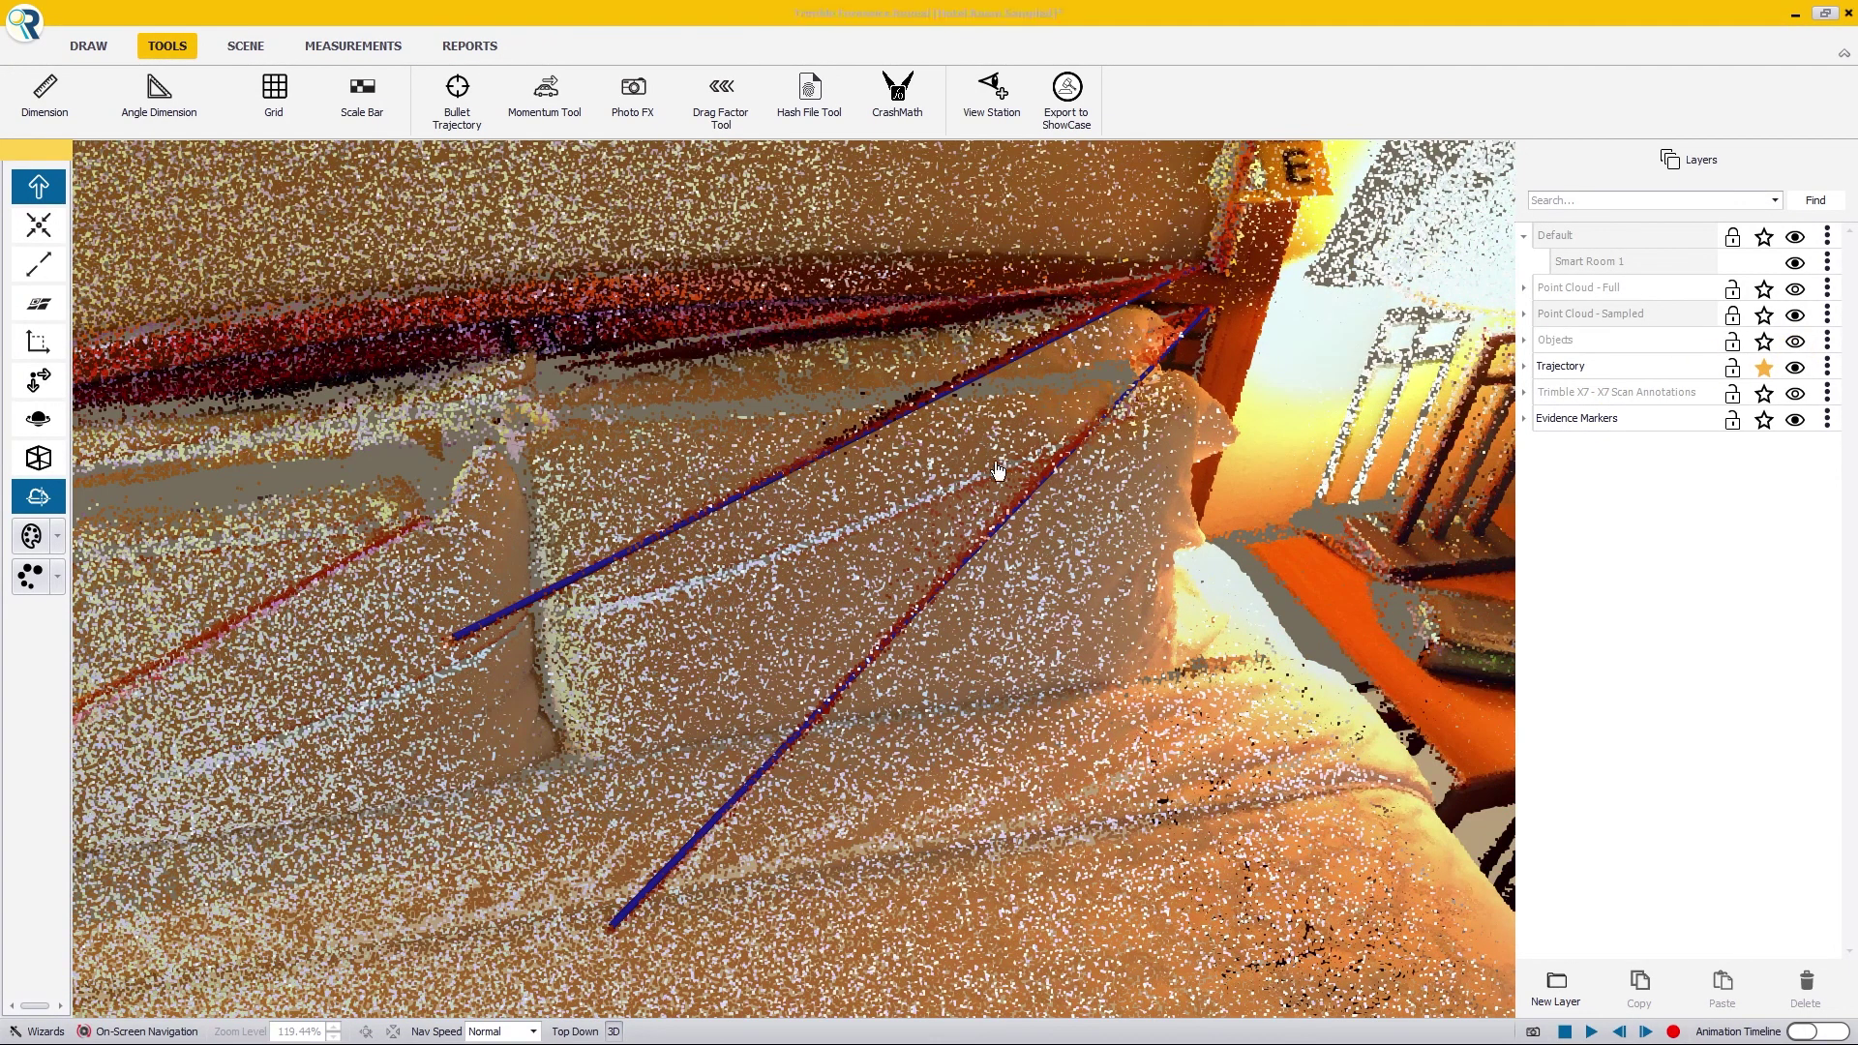
# Step: Set the navigation speed to Slow and check both trajectories against the scanned rods from several angles
pyautogui.moveTo(995, 469); pyautogui.dragTo(634, 489, button='middle')
pyautogui.scroll(3, 633, 488)
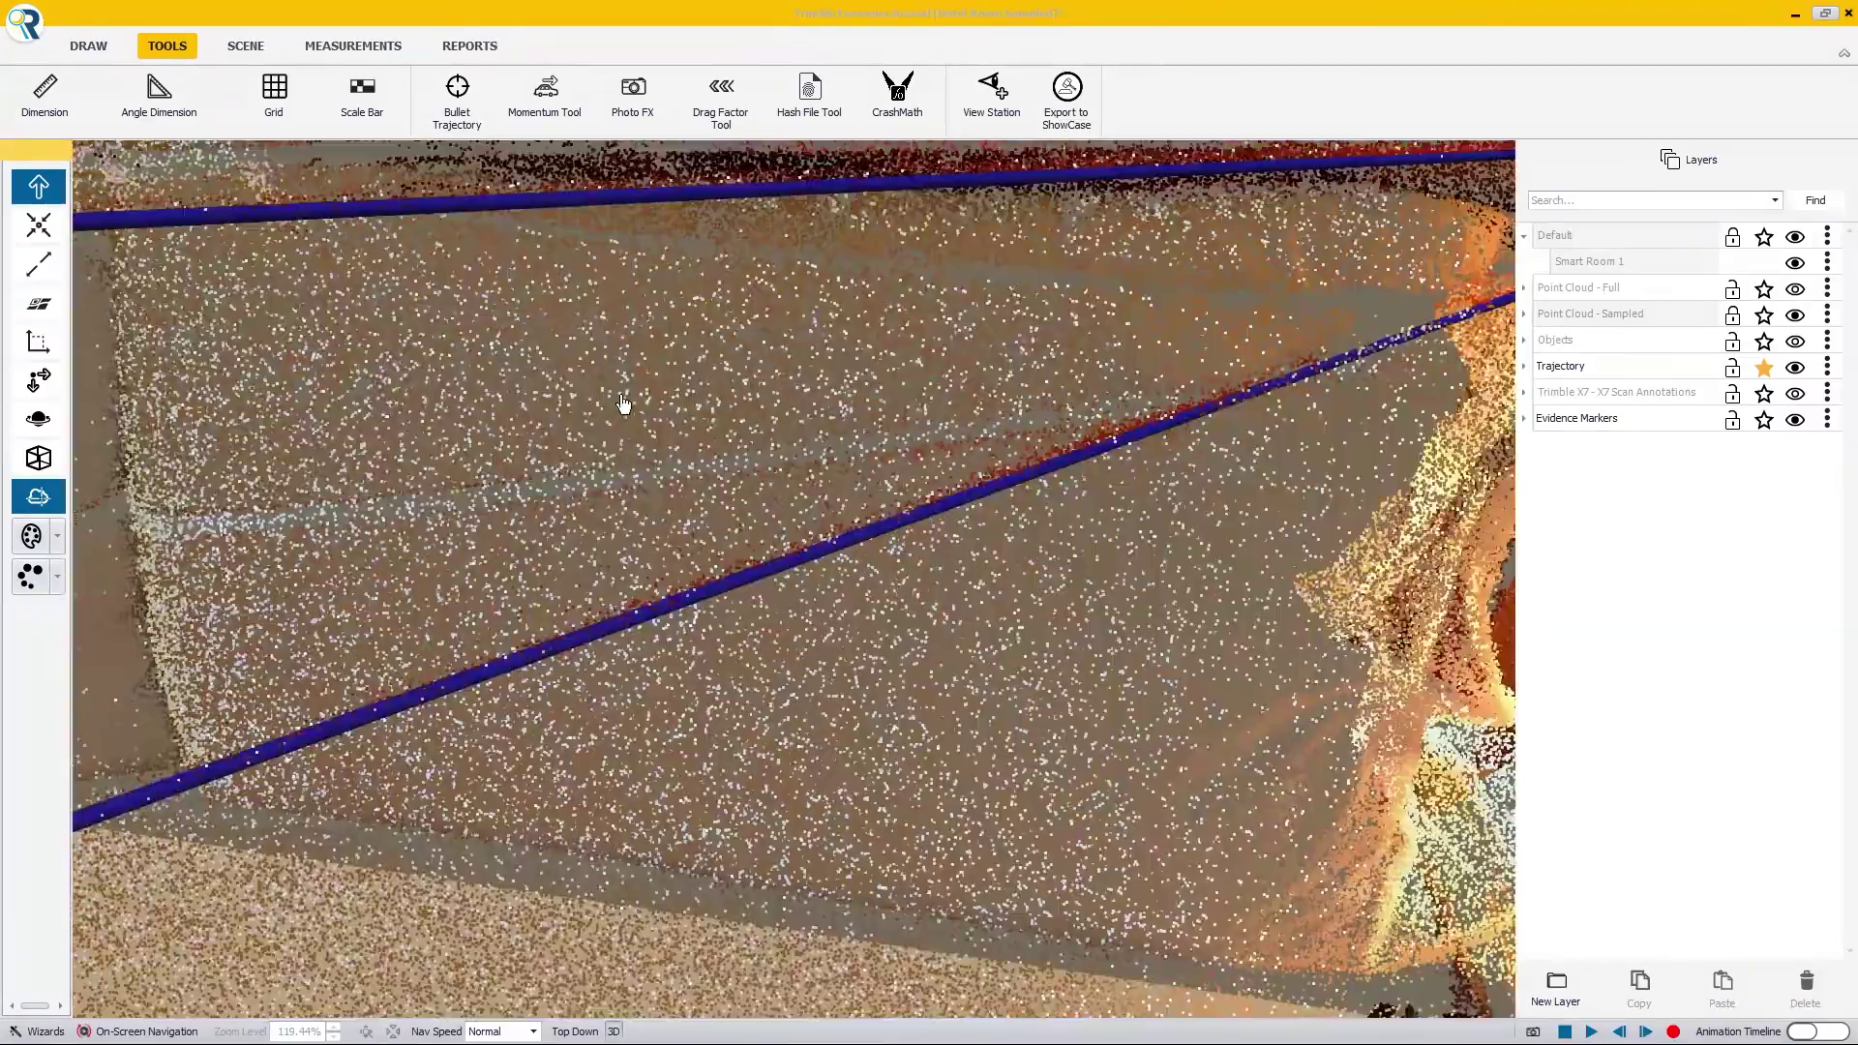
pyautogui.scroll(-2, 677, 424)
pyautogui.moveTo(711, 442); pyautogui.dragTo(368, 433)
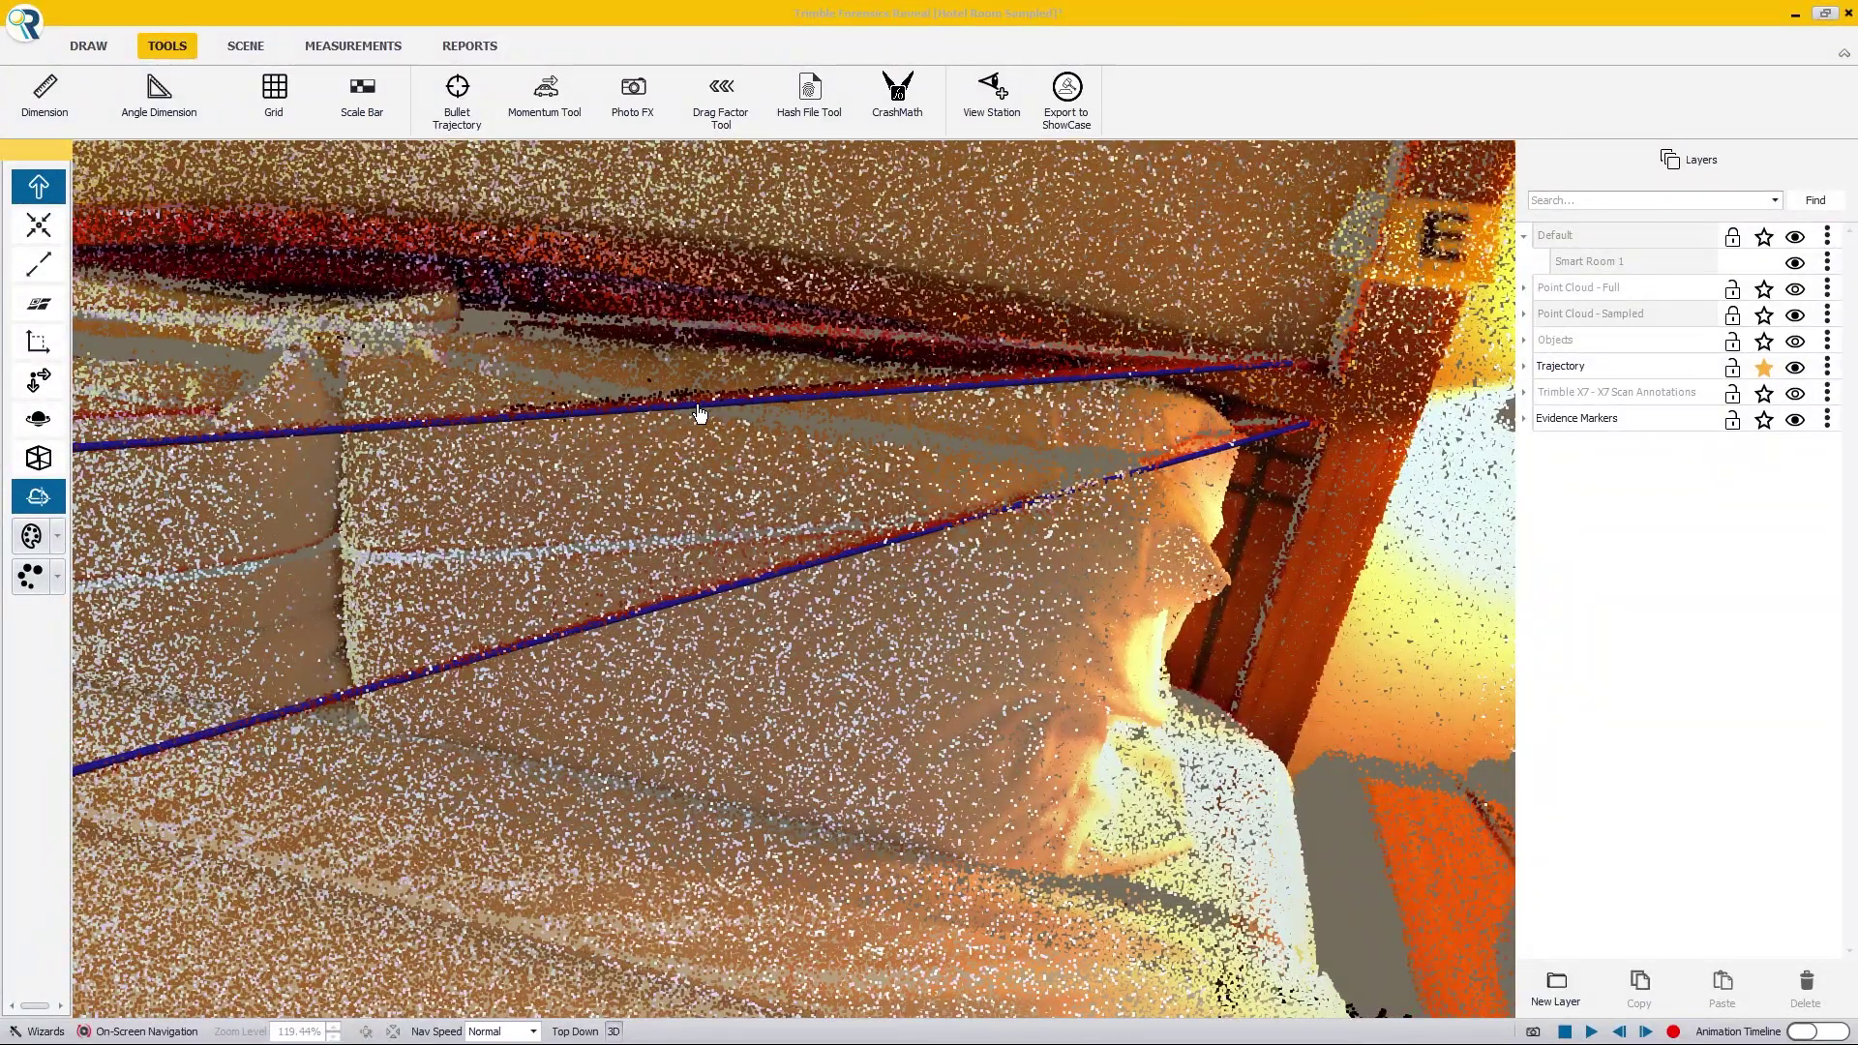
pyautogui.click(534, 1032)
pyautogui.click(520, 988)
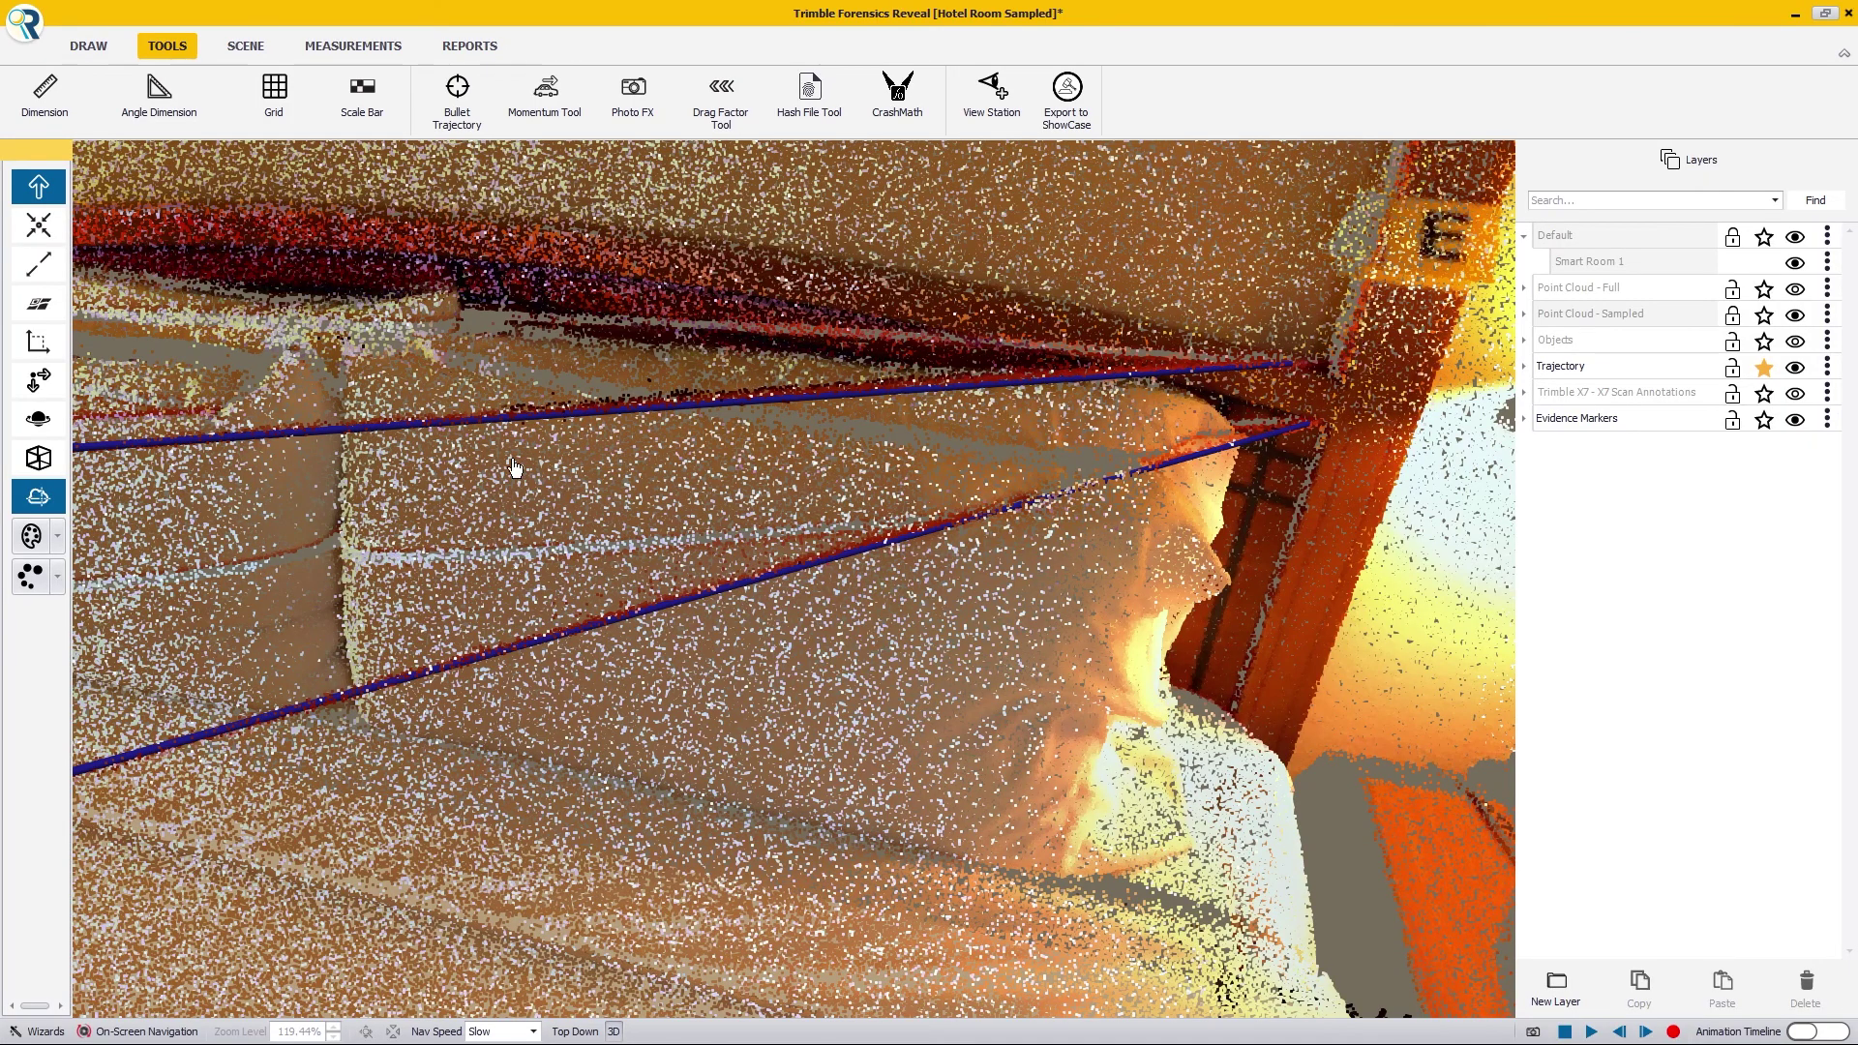
pyautogui.moveTo(514, 468); pyautogui.dragTo(319, 481)
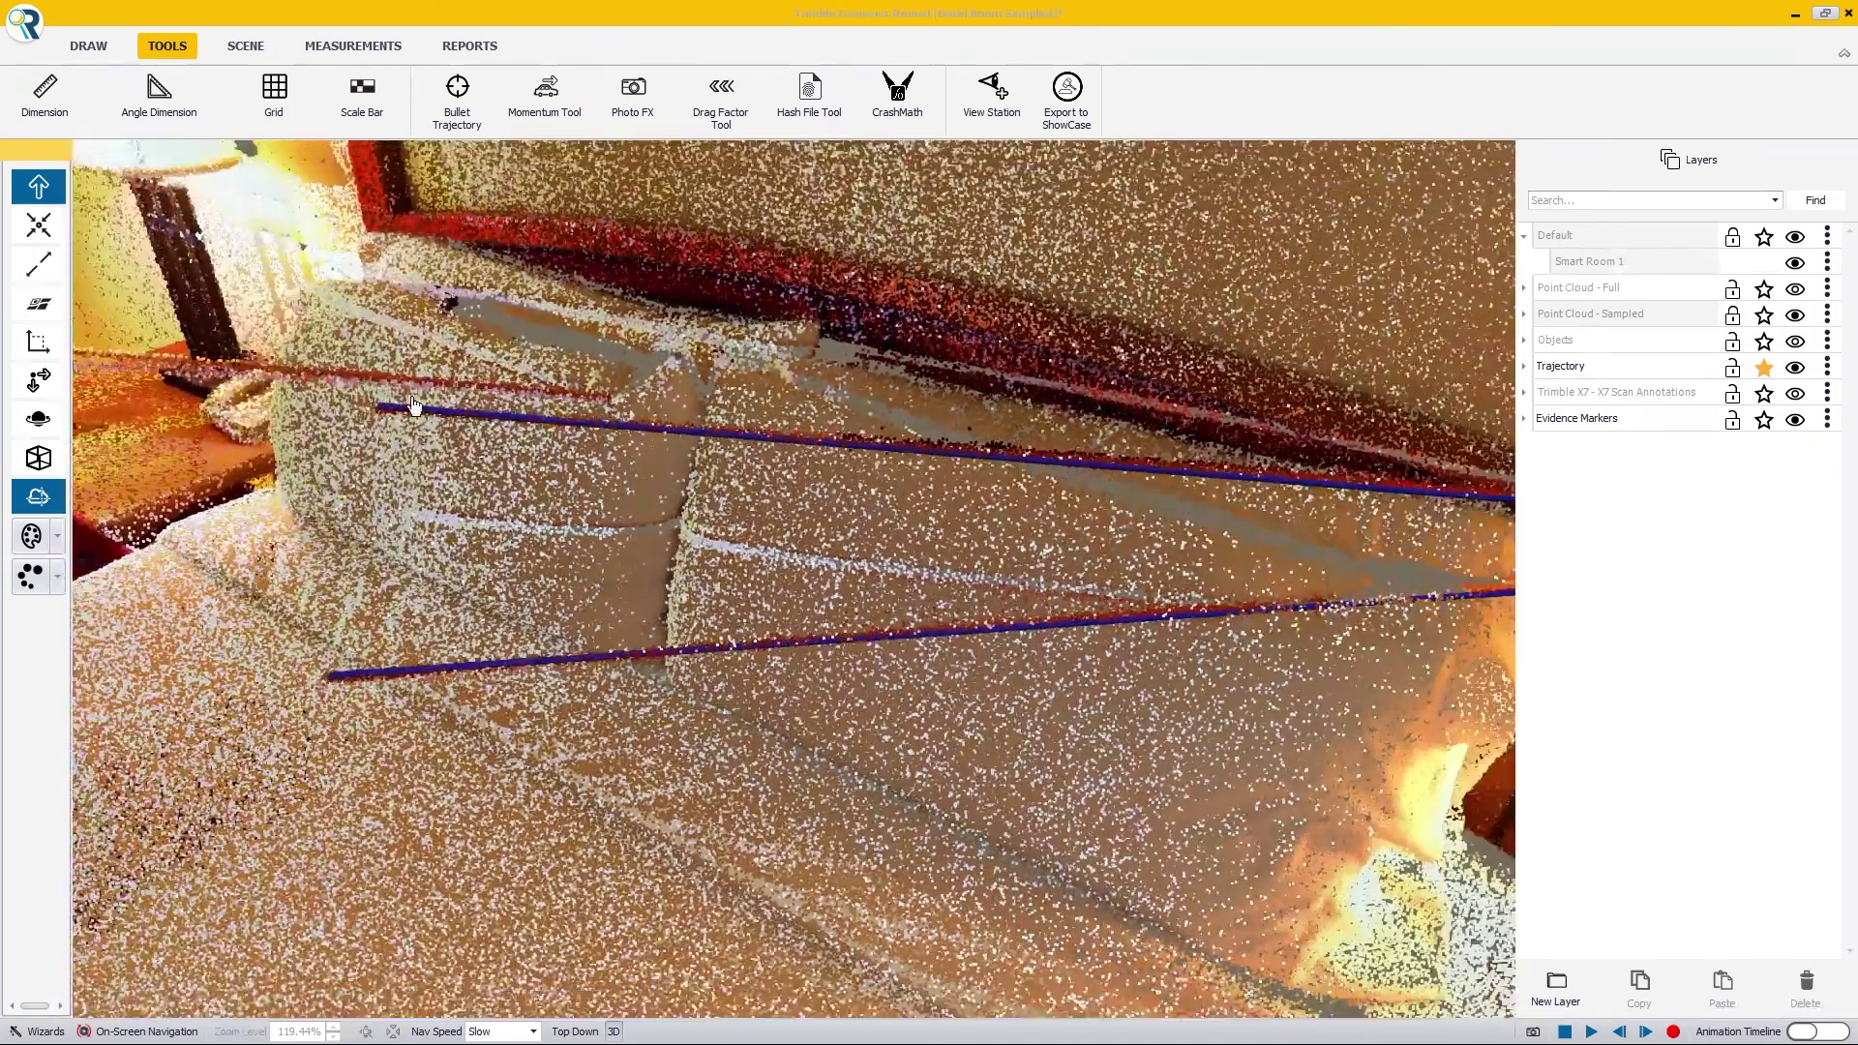
pyautogui.moveTo(423, 447); pyautogui.dragTo(1179, 435)
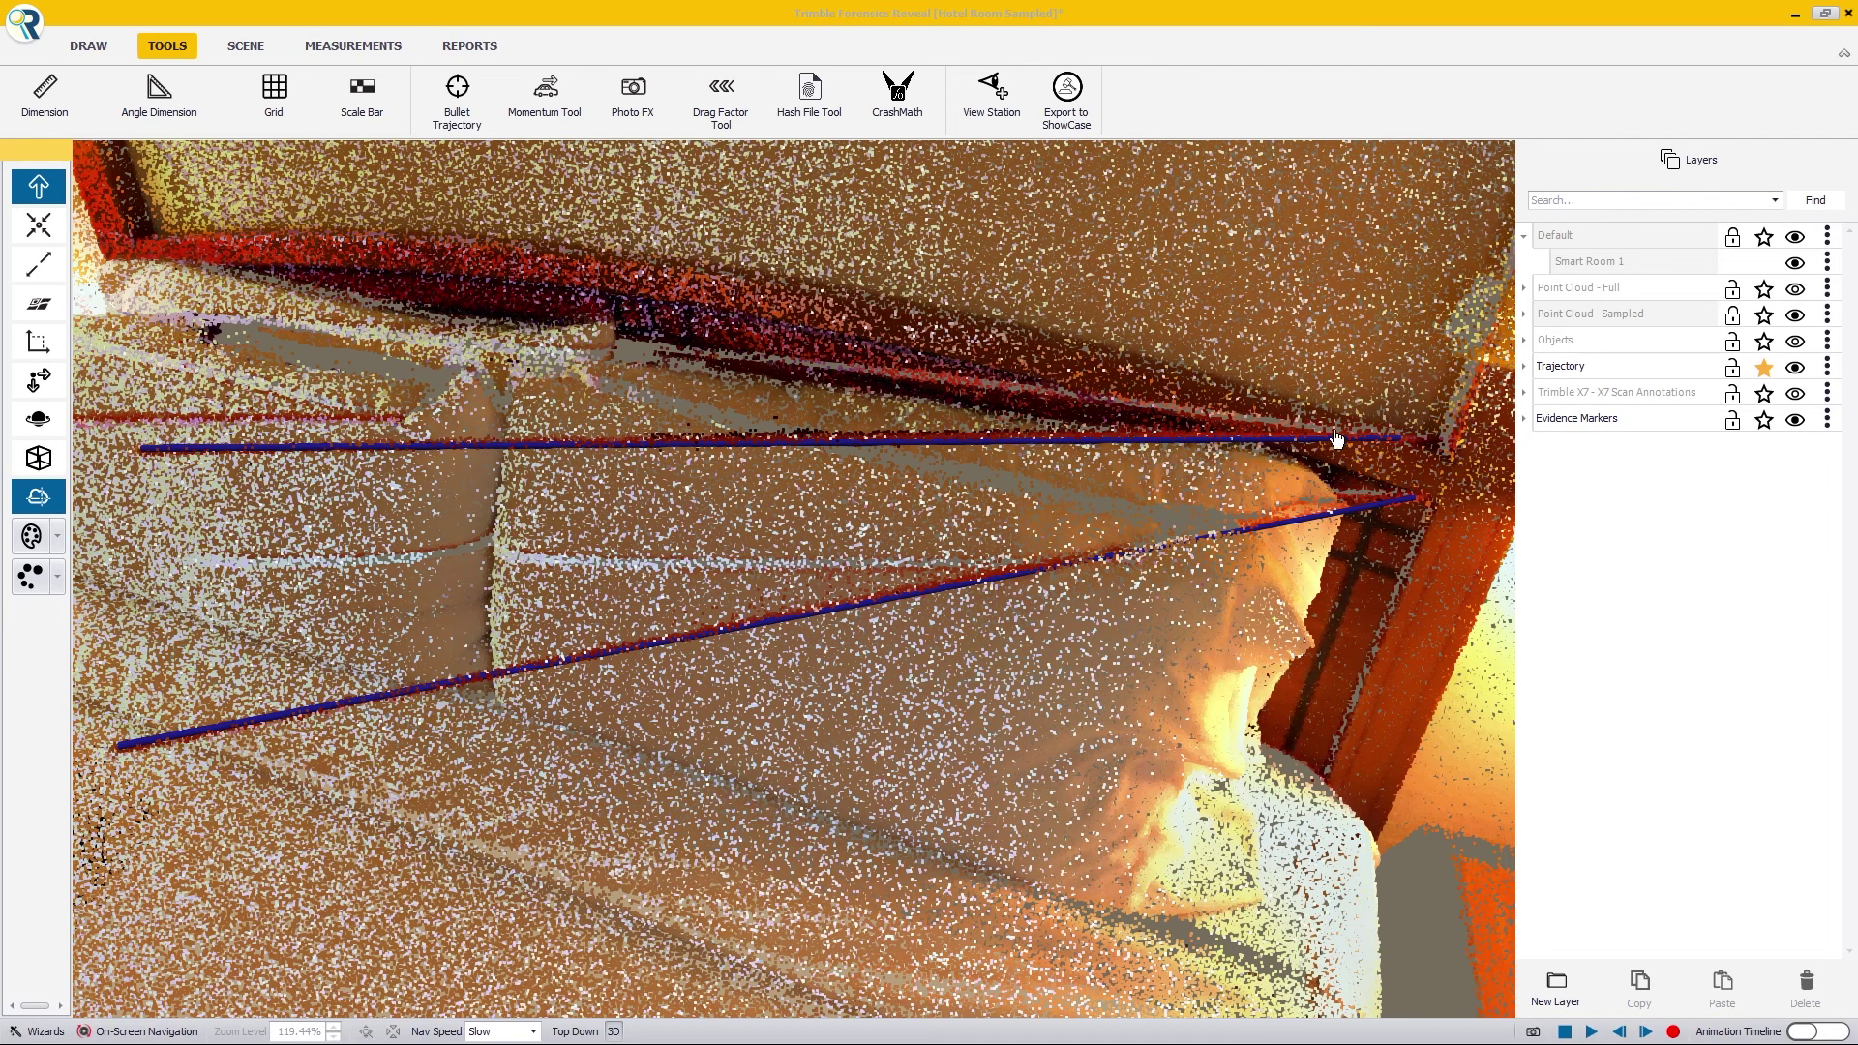
# Step: Select Bullet Trajectory 4 in the Trajectory layer and pull its free end back along the rod to a length of about 1.61 ft
pyautogui.click(1527, 368)
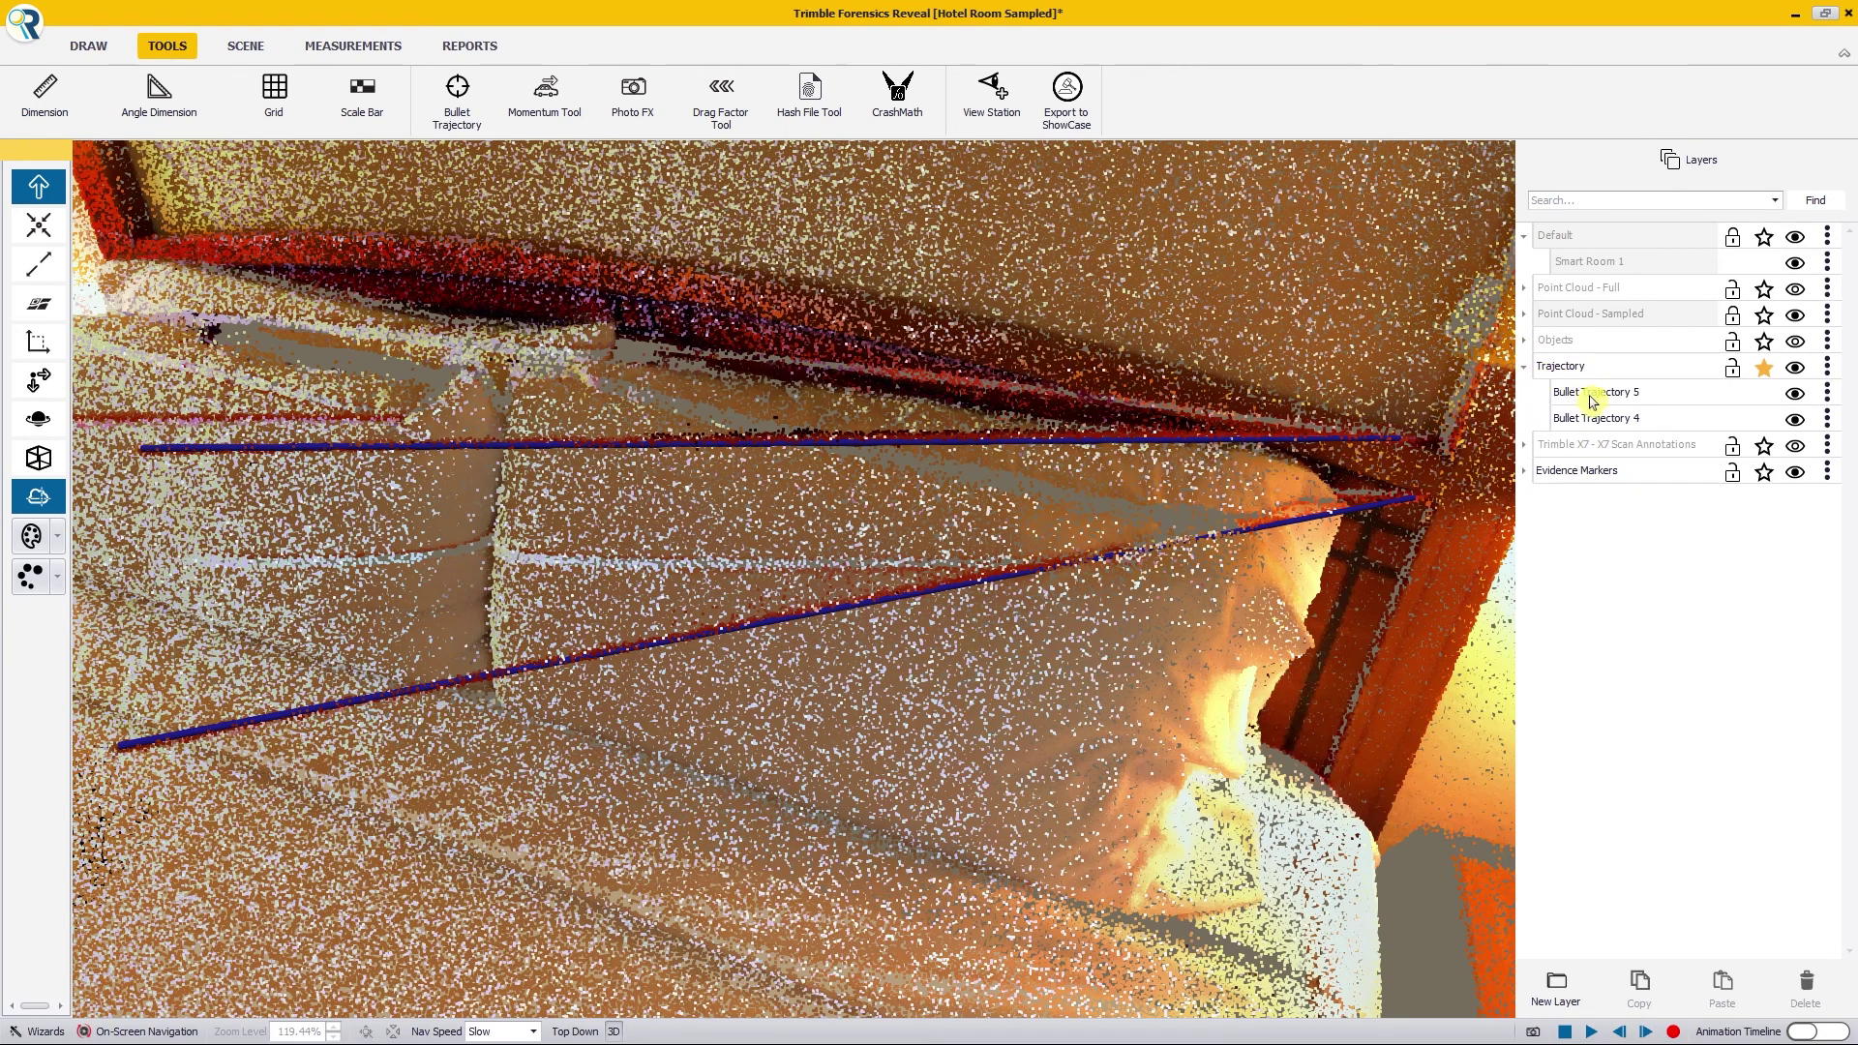
pyautogui.click(1585, 426)
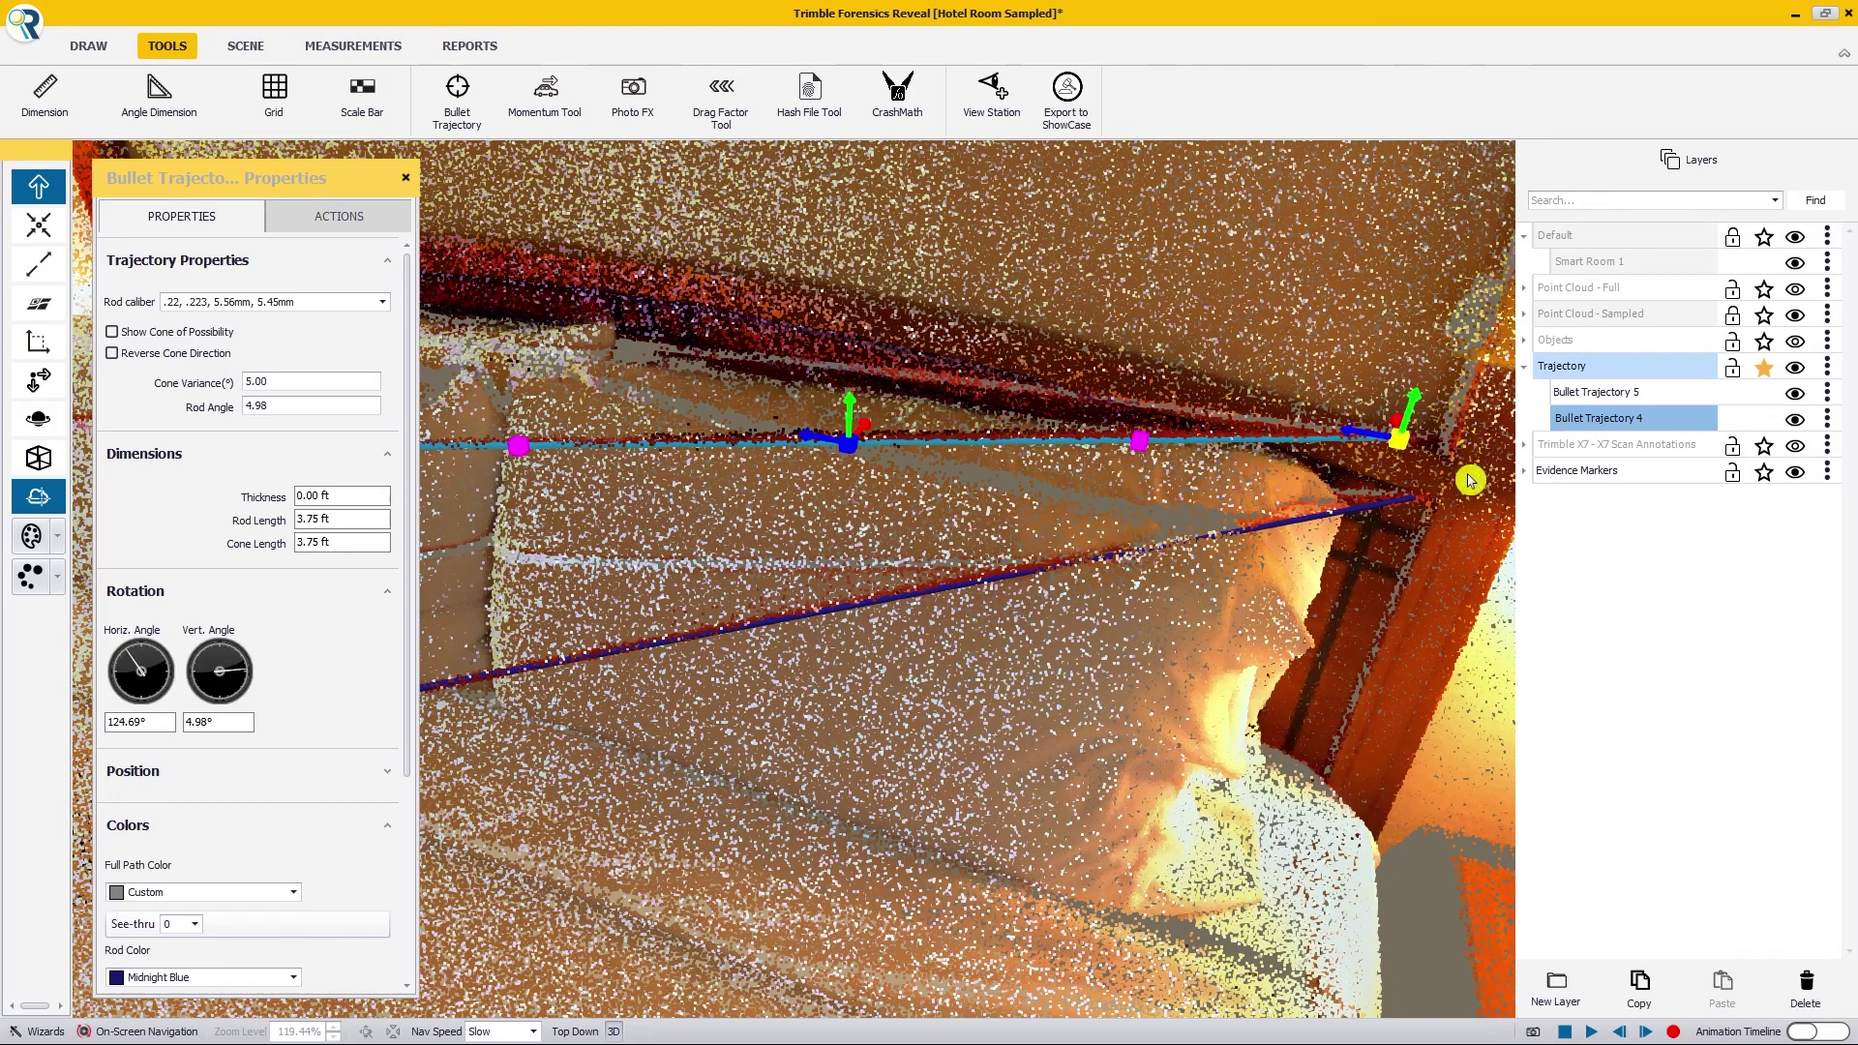
pyautogui.moveTo(1087, 593); pyautogui.dragTo(808, 547)
pyautogui.scroll(-1, 982, 592)
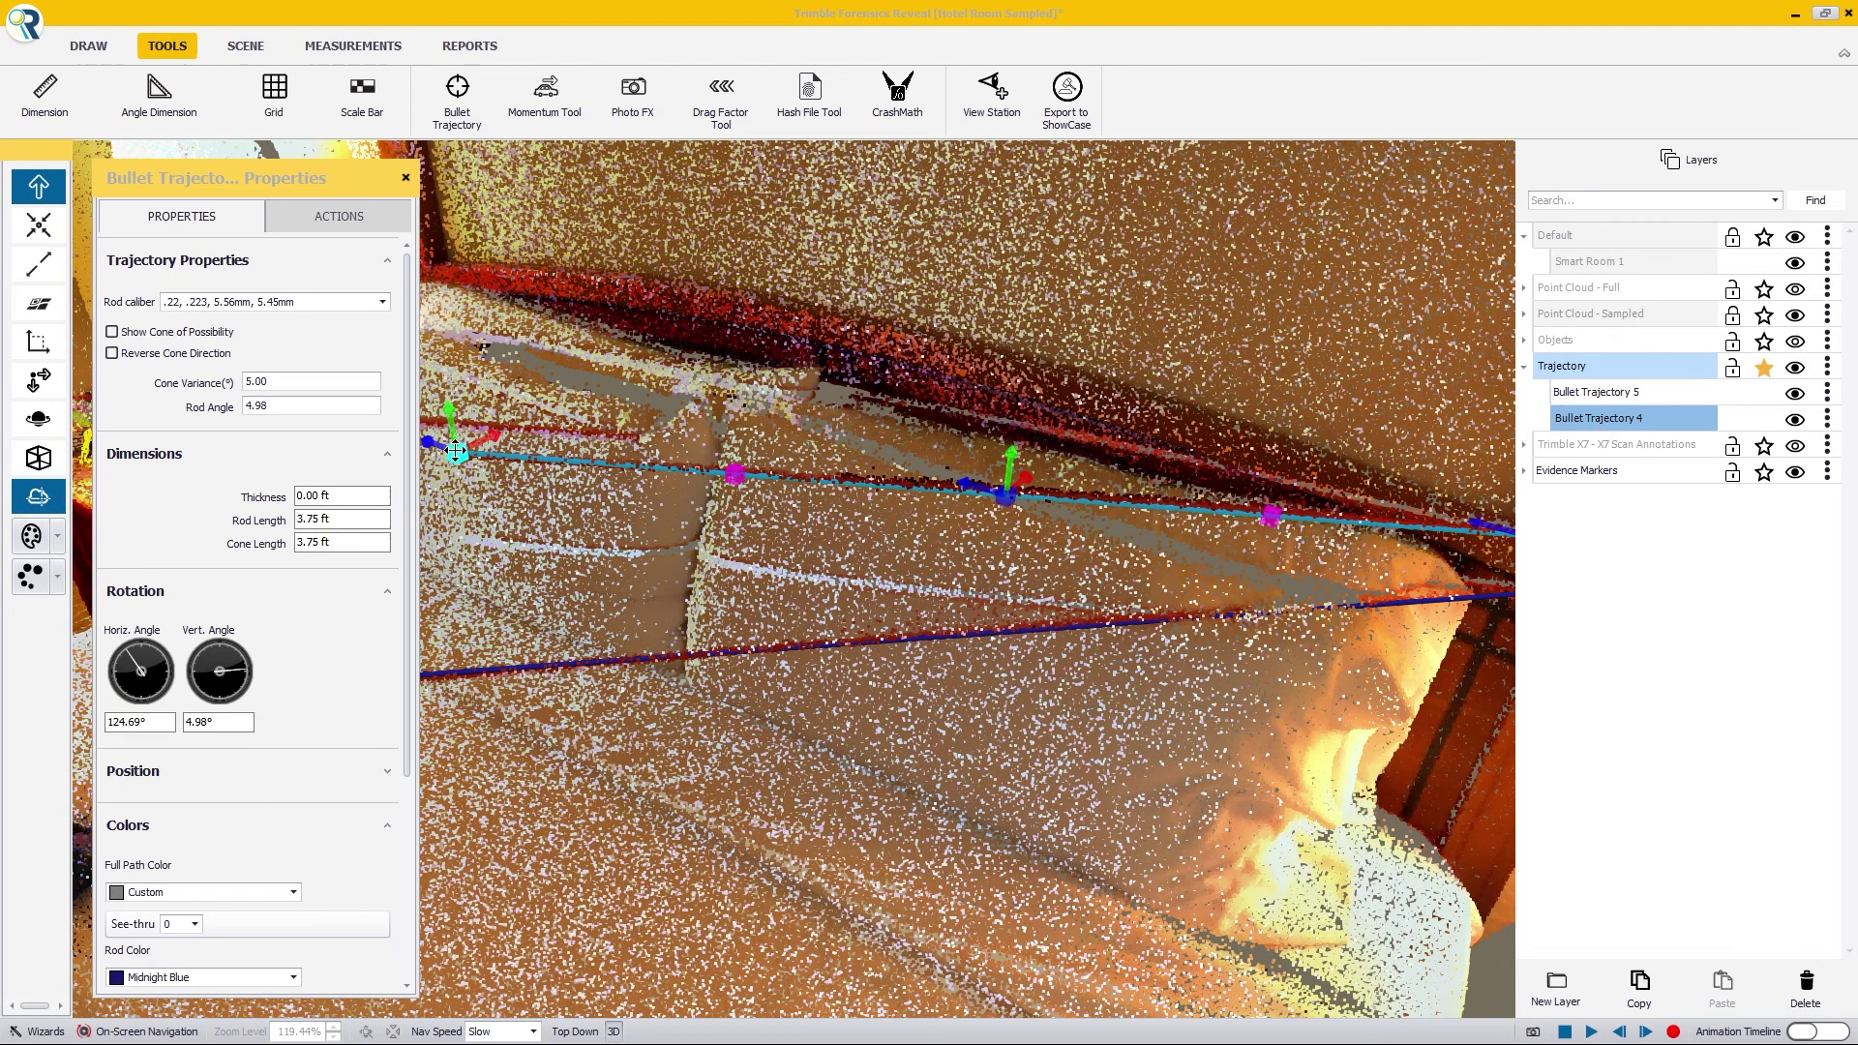
pyautogui.moveTo(443, 462); pyautogui.dragTo(1085, 497)
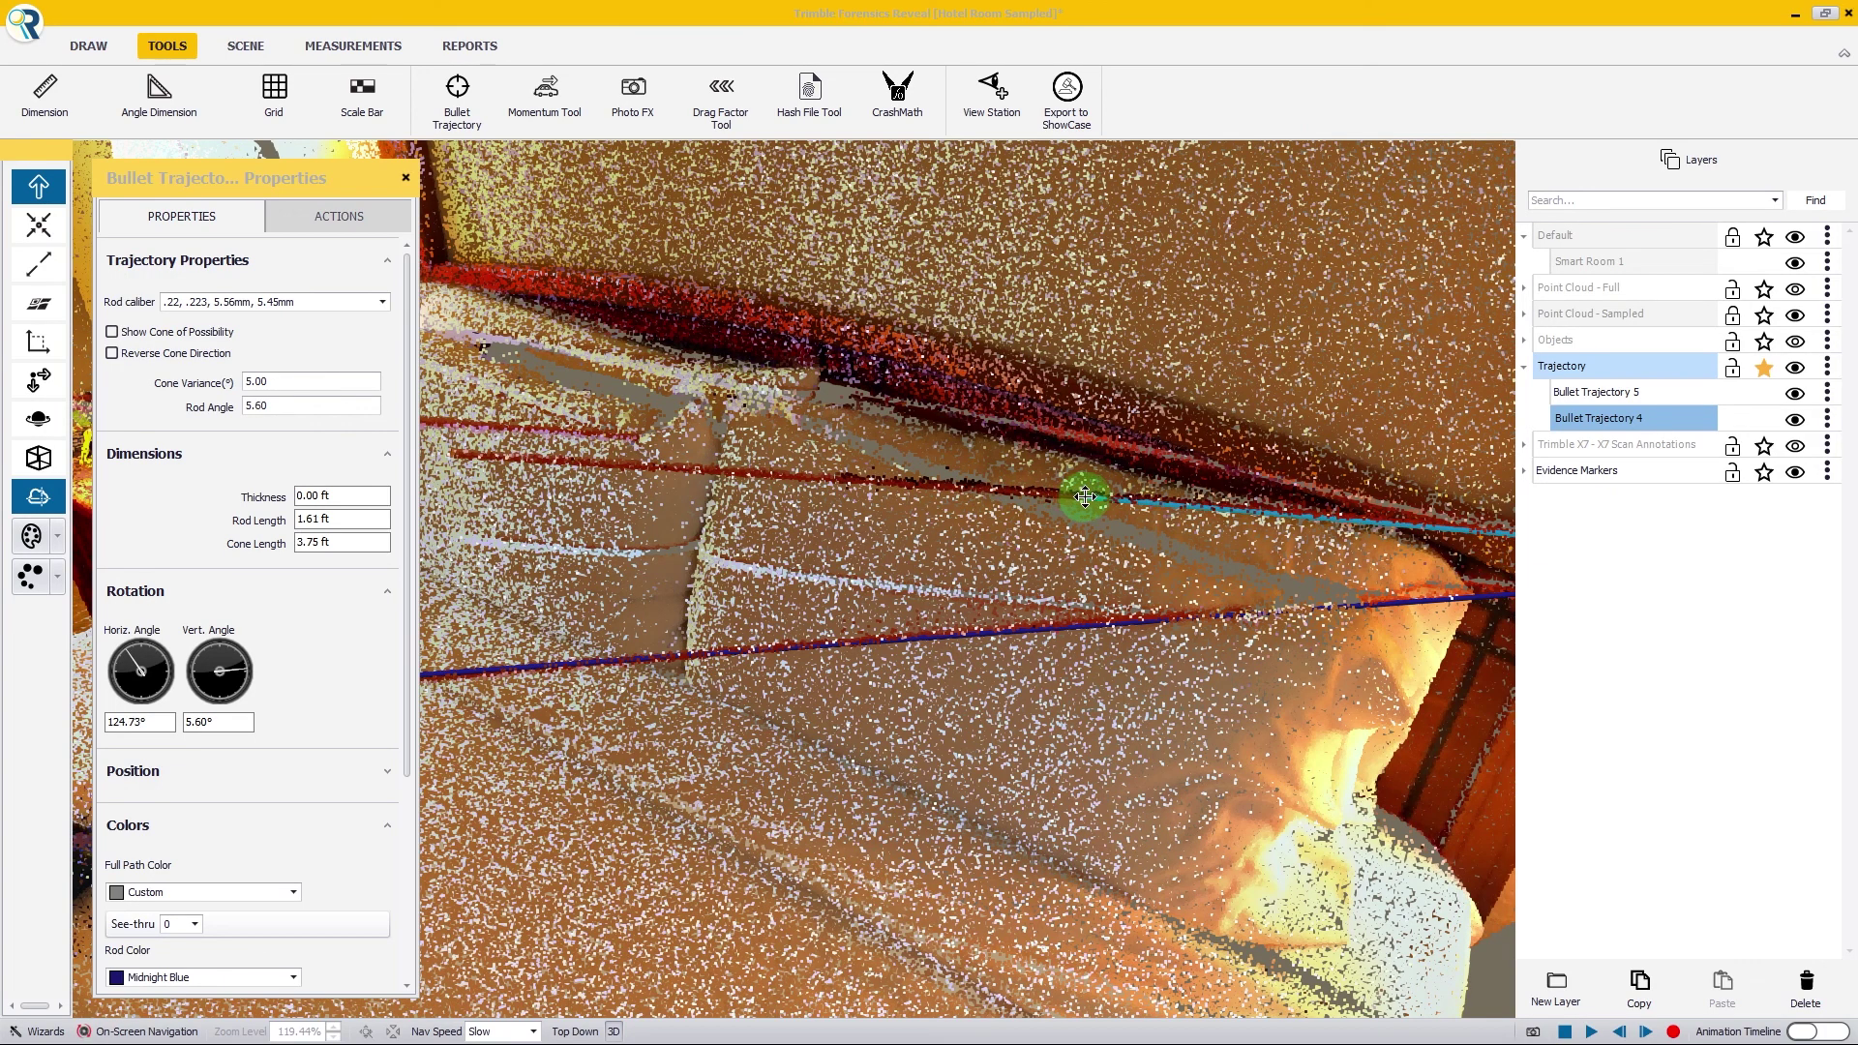
# Step: Move the free end of Bullet Trajectory 4 onto the scanned rod points, at a rod length of about 1.48 ft
pyautogui.moveTo(1161, 550); pyautogui.dragTo(1274, 554, button='middle')
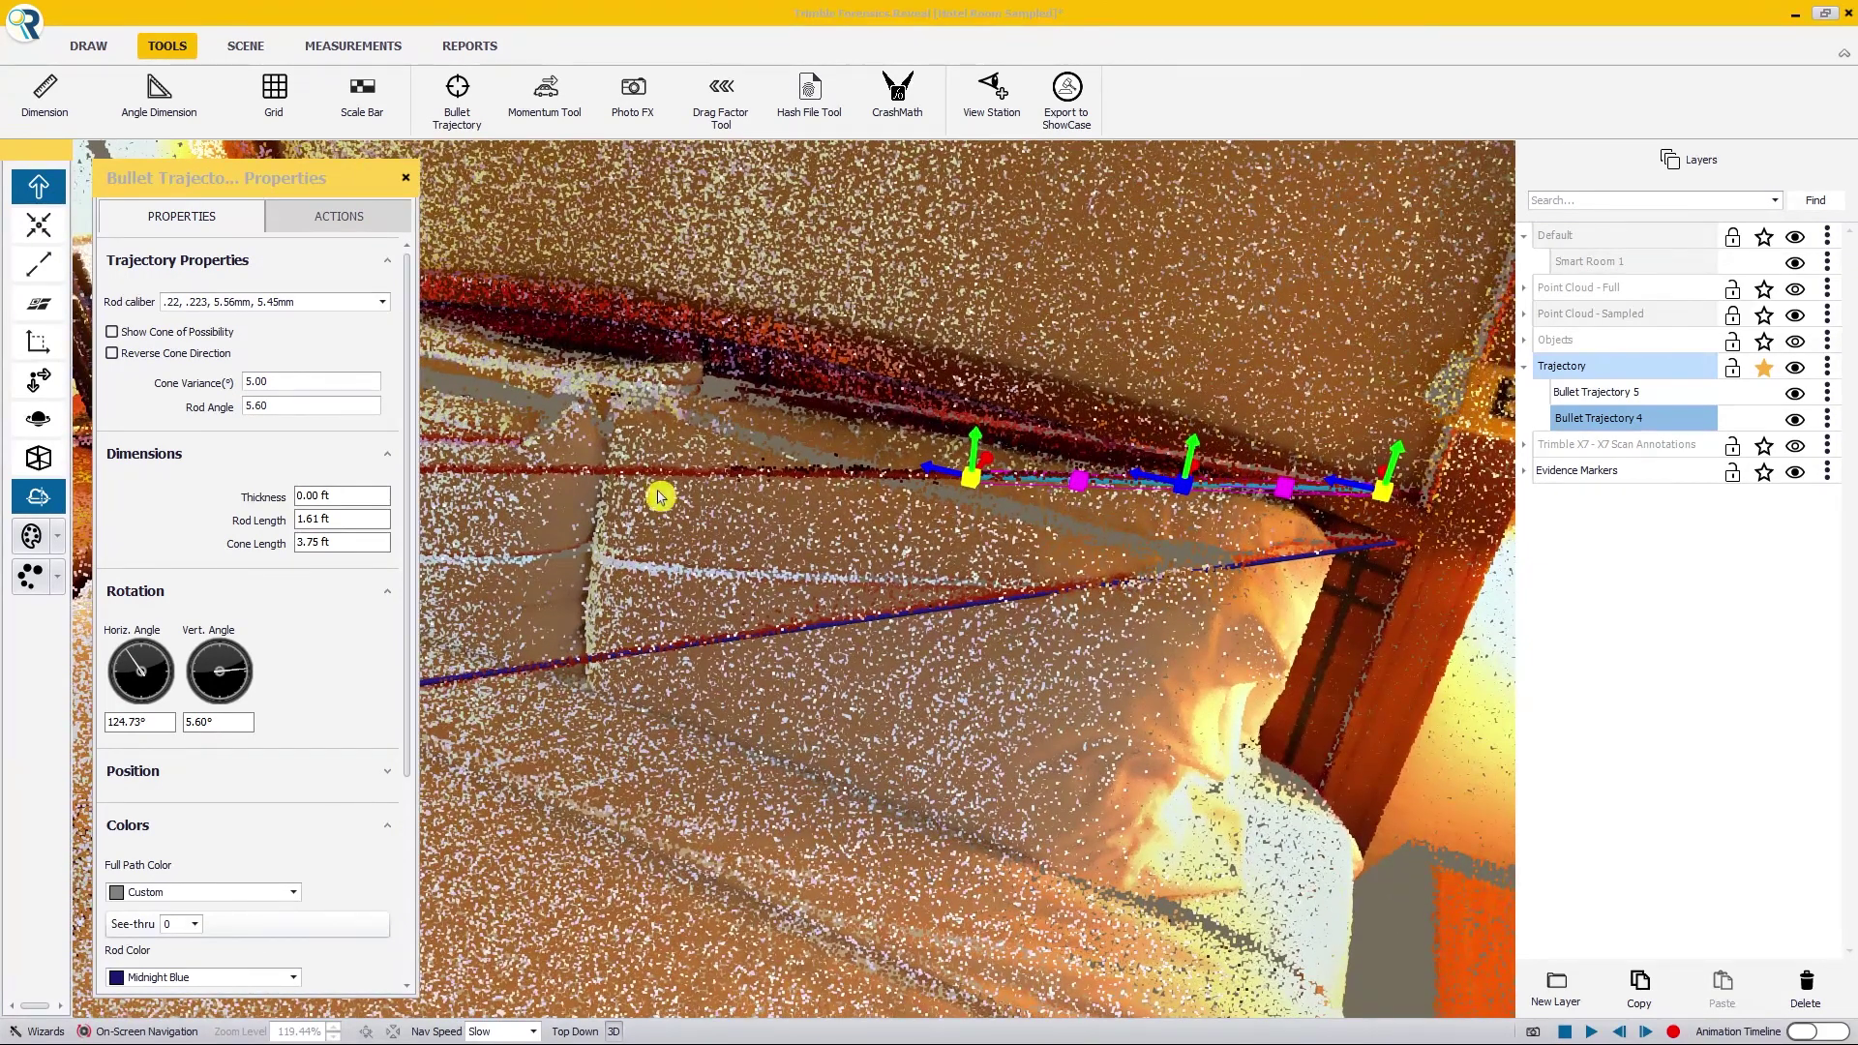
pyautogui.scroll(4, 1079, 533)
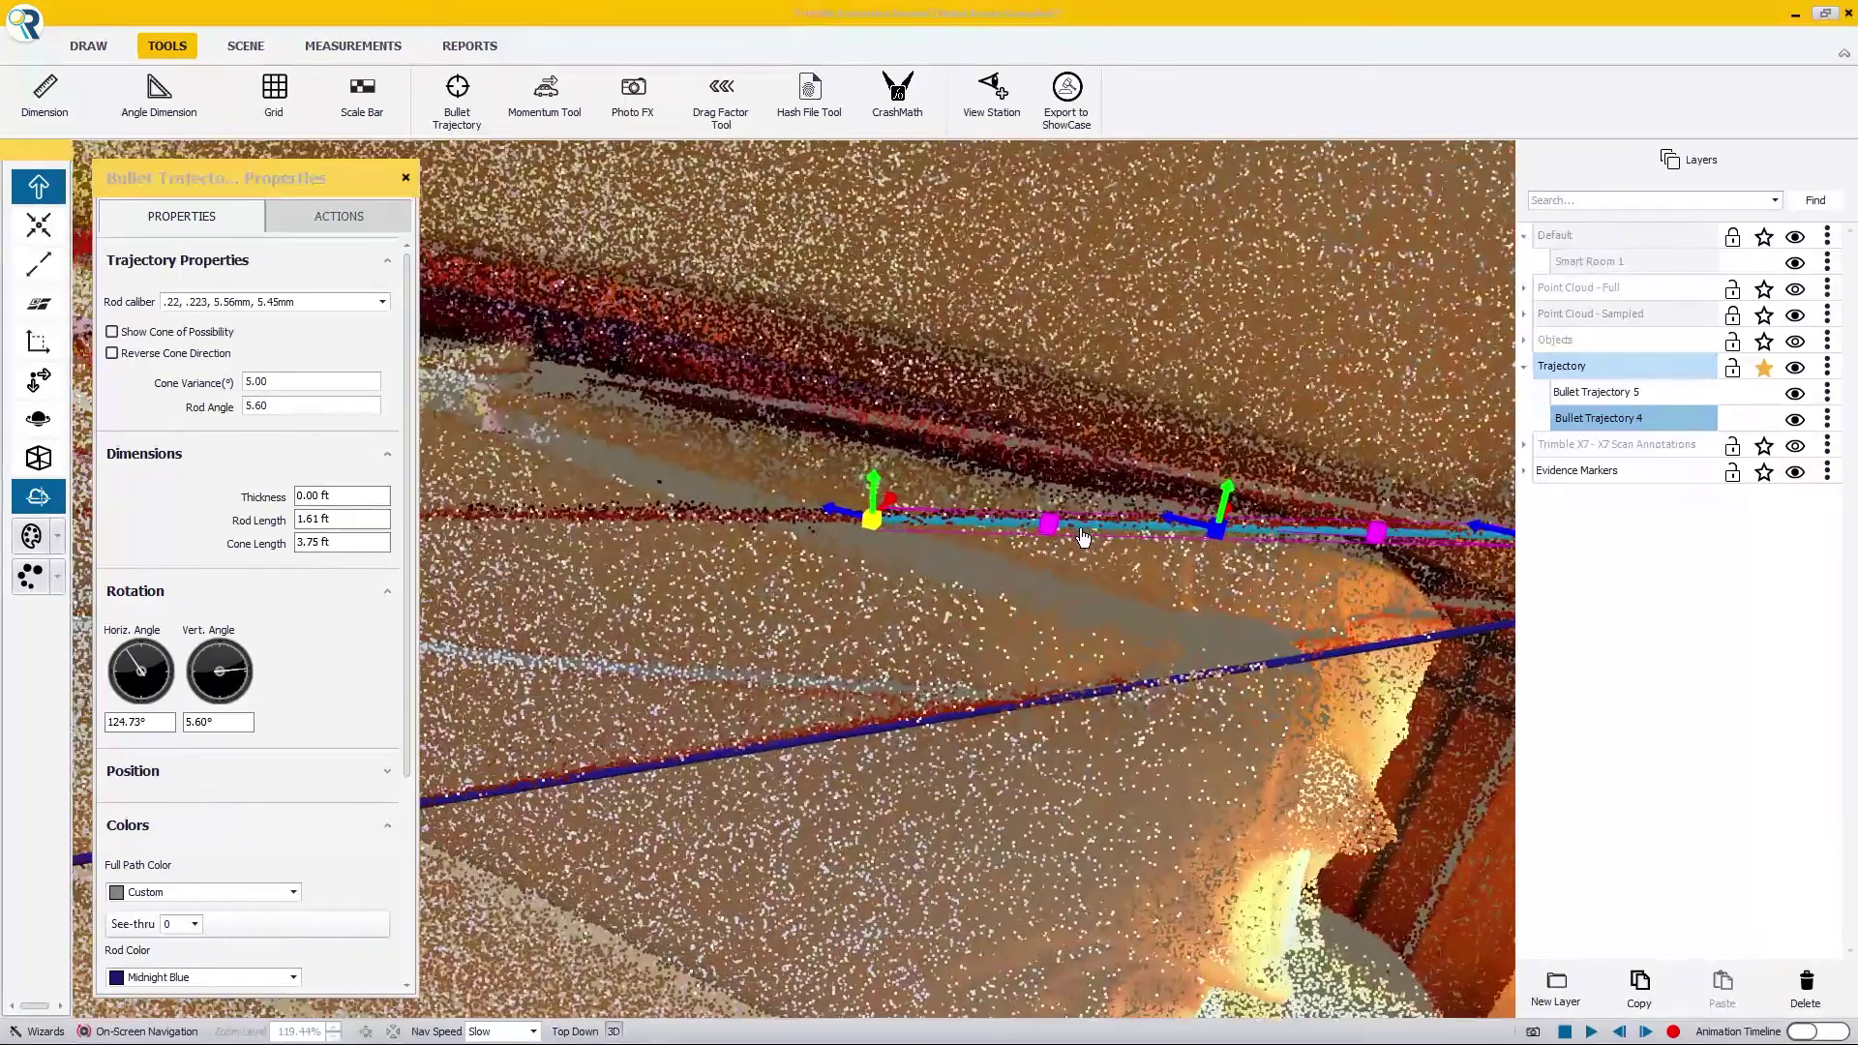
pyautogui.moveTo(1083, 537); pyautogui.dragTo(1065, 566, button='middle')
pyautogui.moveTo(657, 552); pyautogui.dragTo(716, 544)
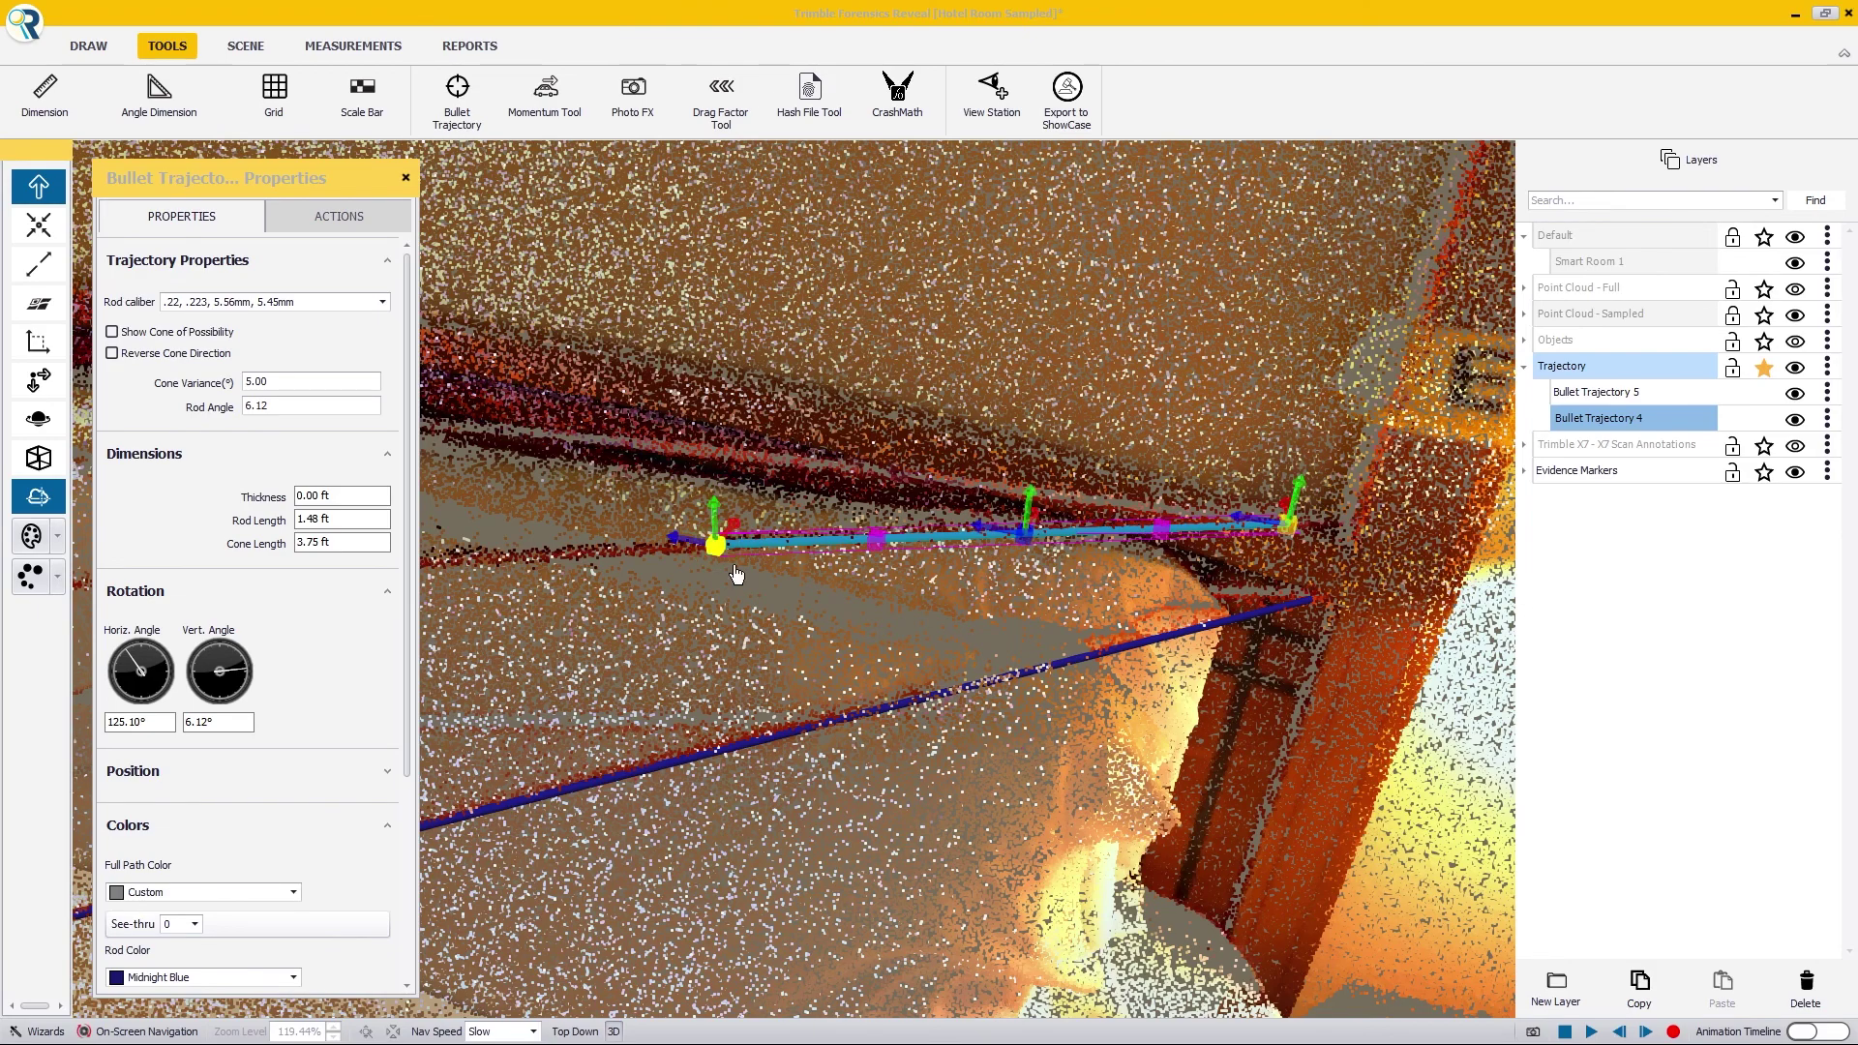
# Step: Examine Bullet Trajectory 4 from along the rod and realign its free end with the scan, at a rod length of about 1.47 ft
pyautogui.moveTo(784, 640); pyautogui.dragTo(791, 627, button='middle')
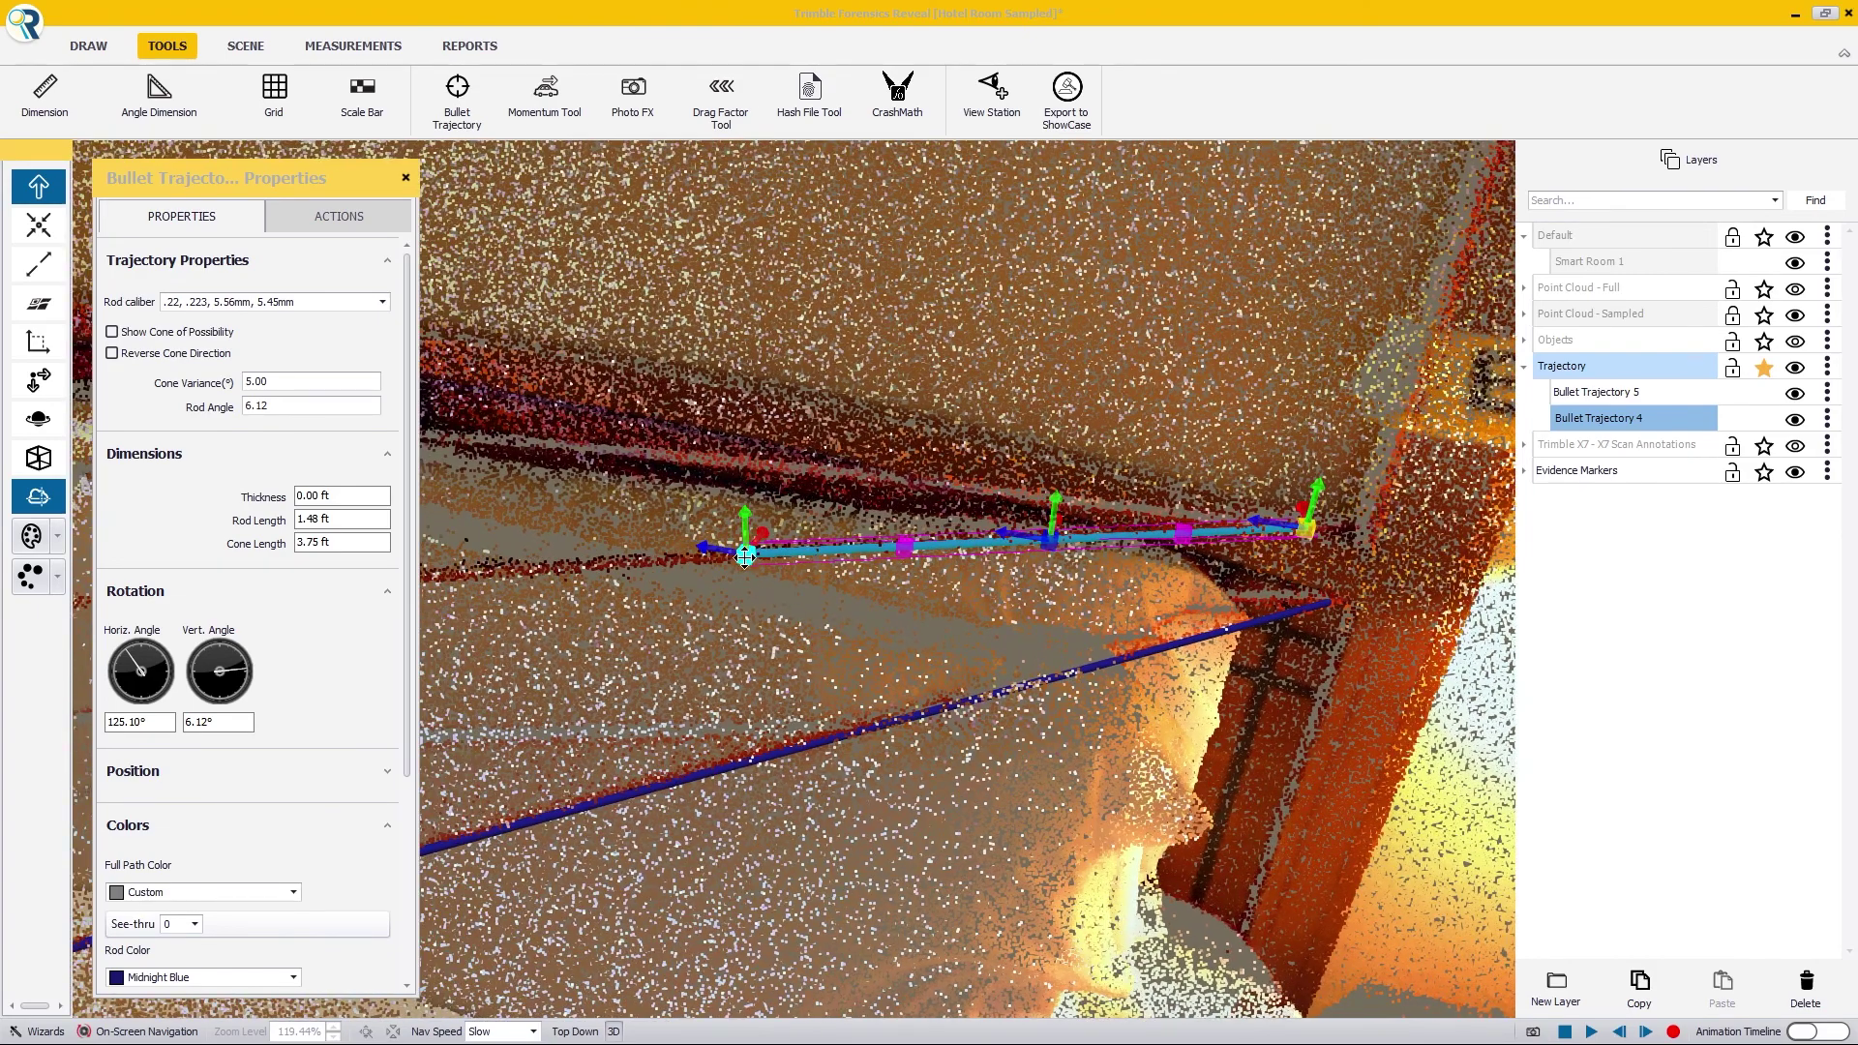
pyautogui.scroll(-2, 795, 621)
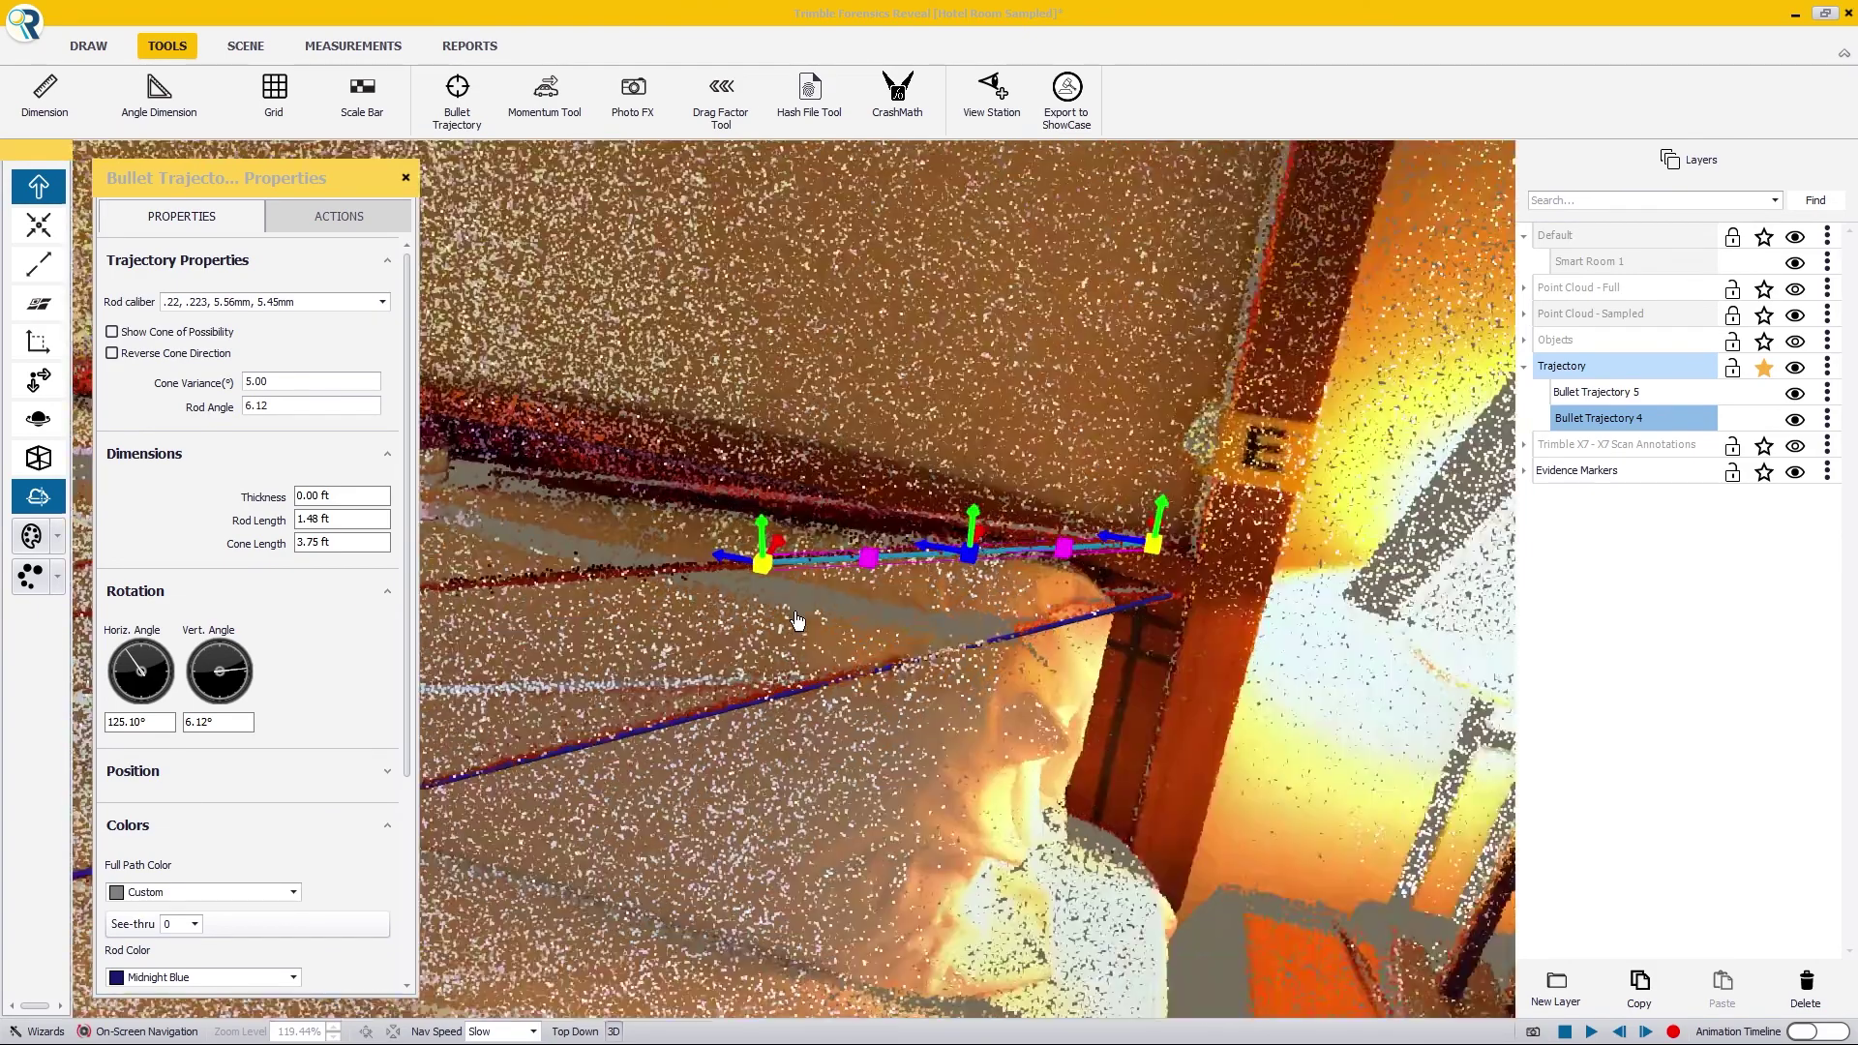
pyautogui.scroll(-2, 797, 621)
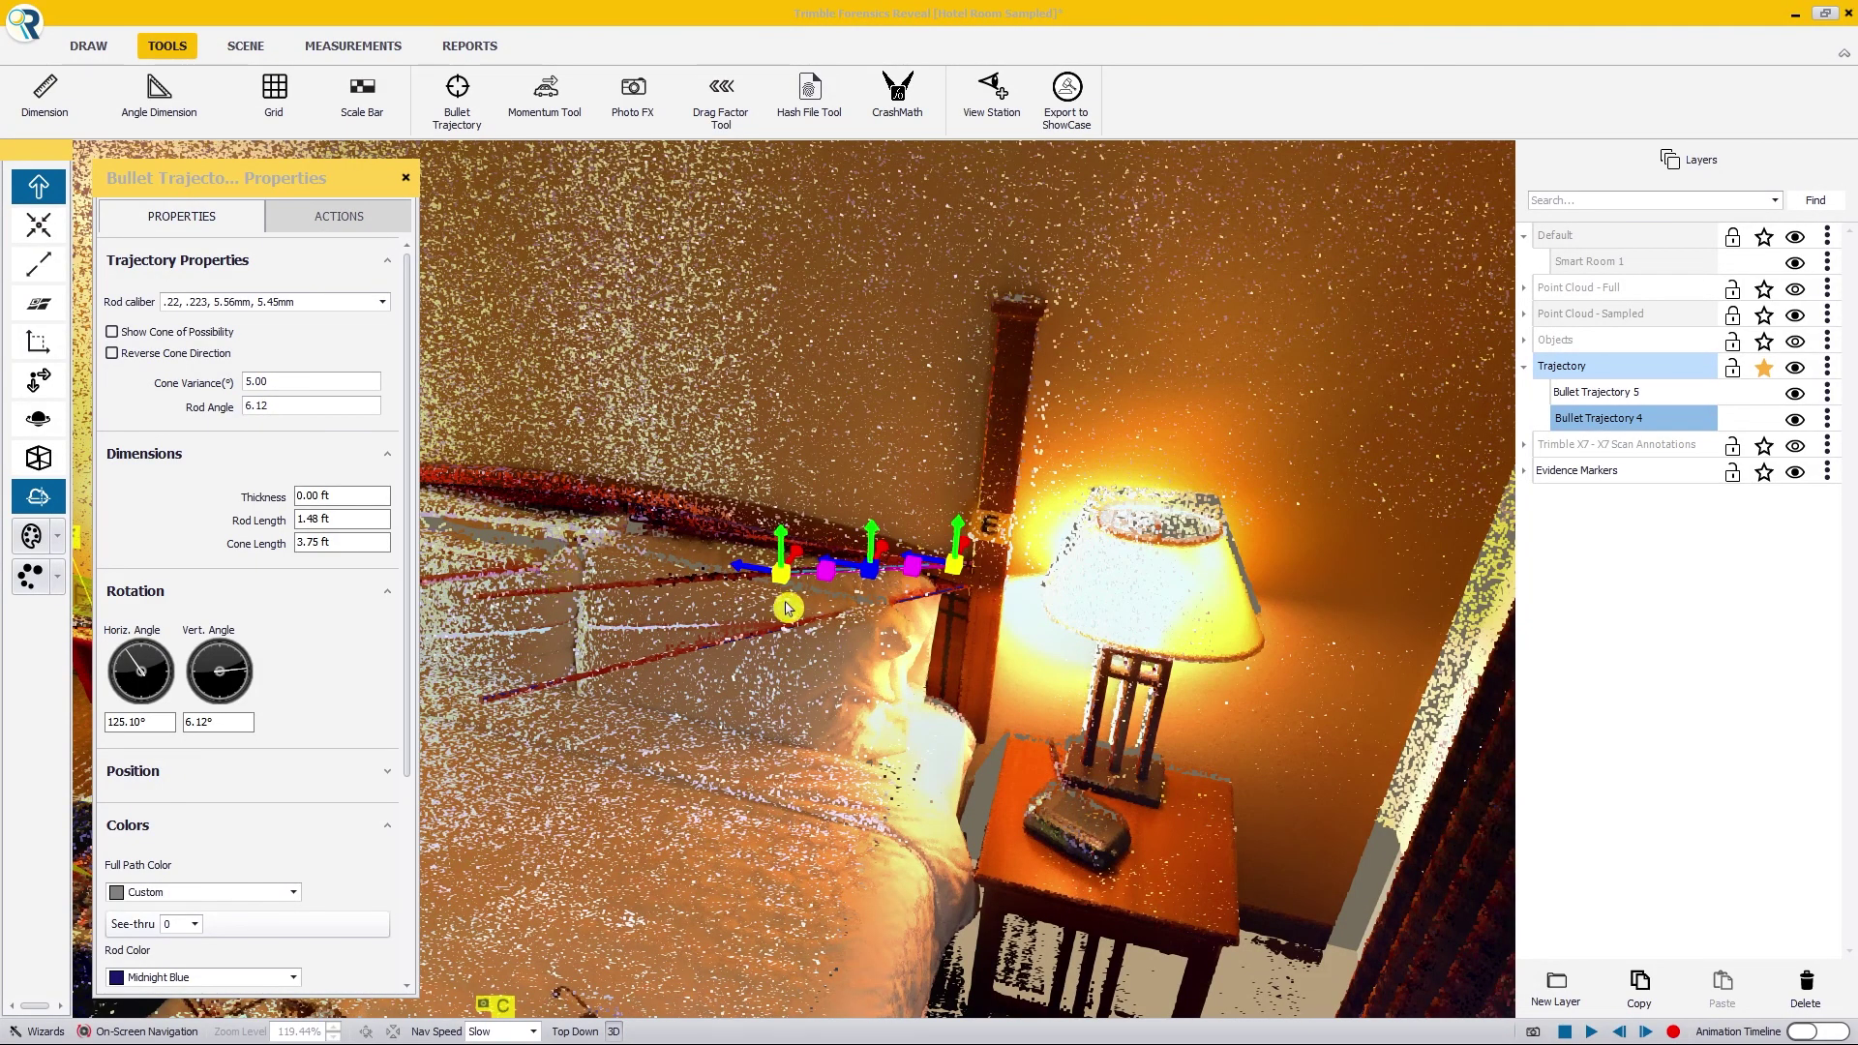
pyautogui.moveTo(787, 608); pyautogui.dragTo(772, 618, button='middle')
pyautogui.scroll(5, 774, 617)
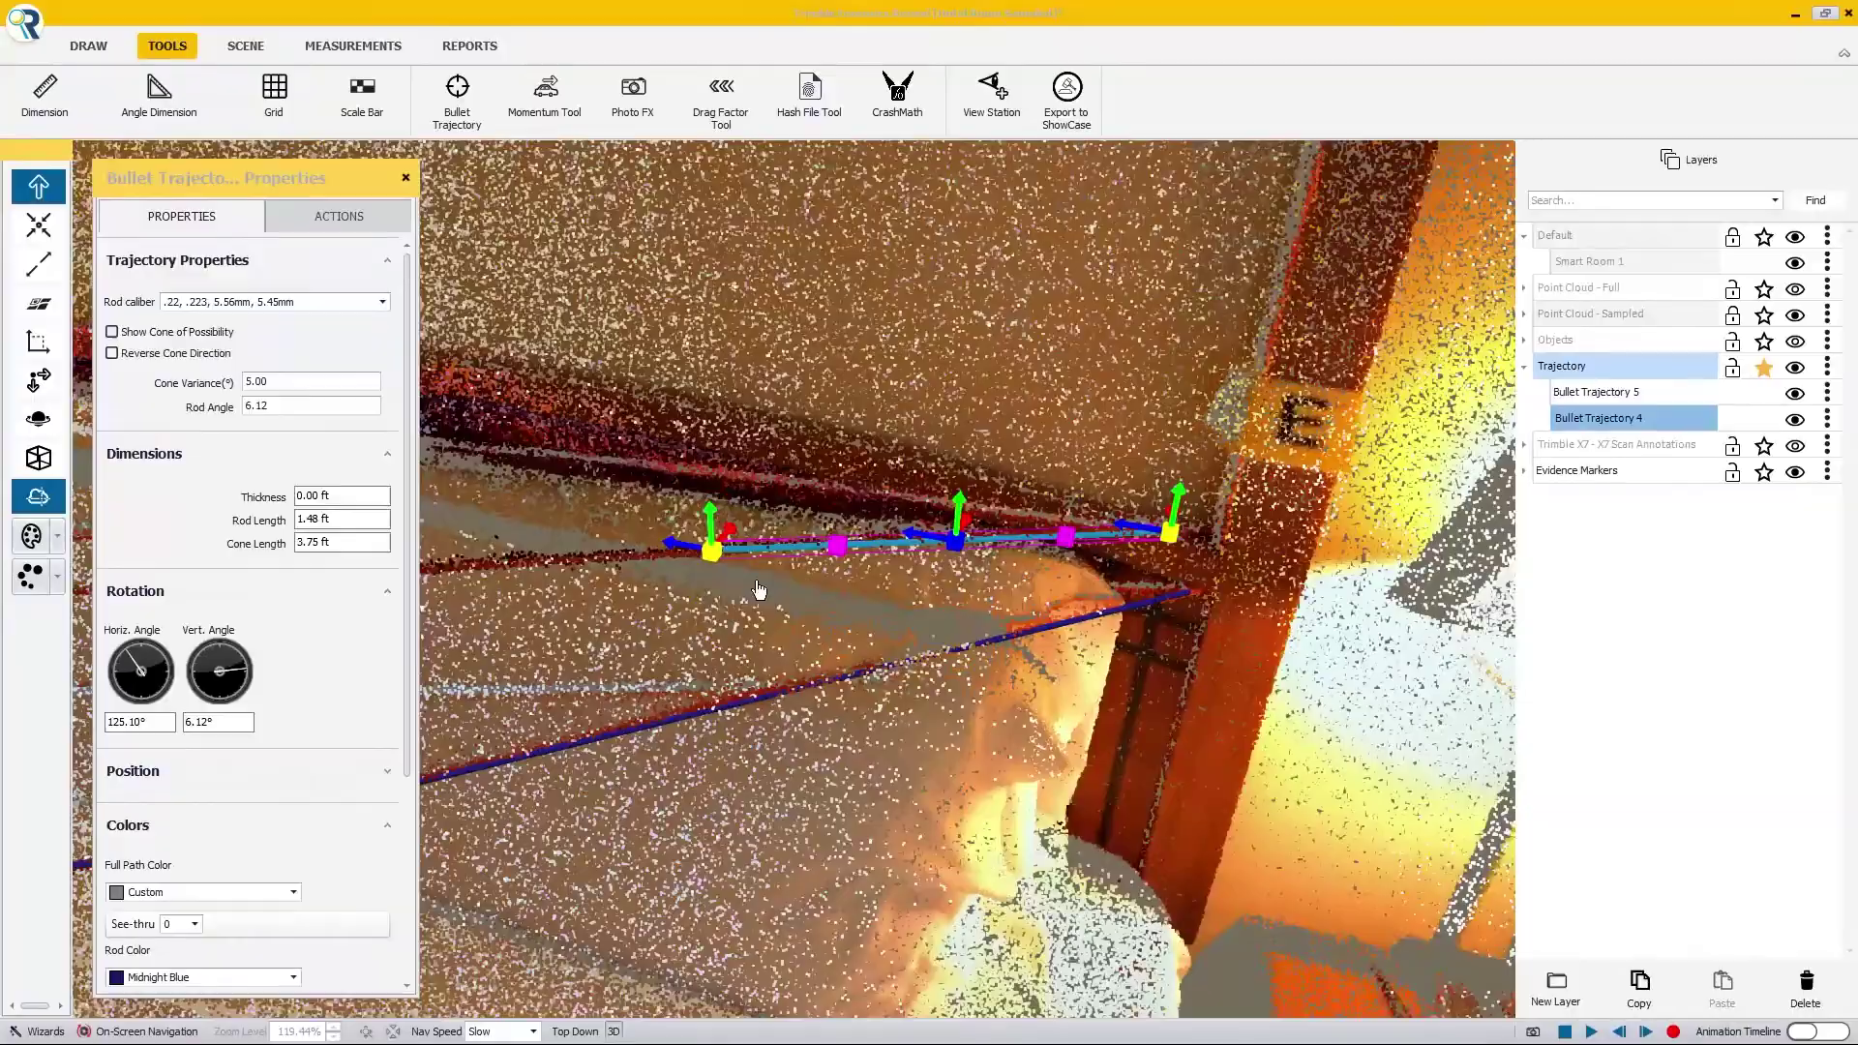
pyautogui.moveTo(758, 589); pyautogui.dragTo(1006, 661, button='middle')
pyautogui.moveTo(1007, 661); pyautogui.dragTo(1055, 845)
pyautogui.moveTo(890, 823); pyautogui.dragTo(889, 821)
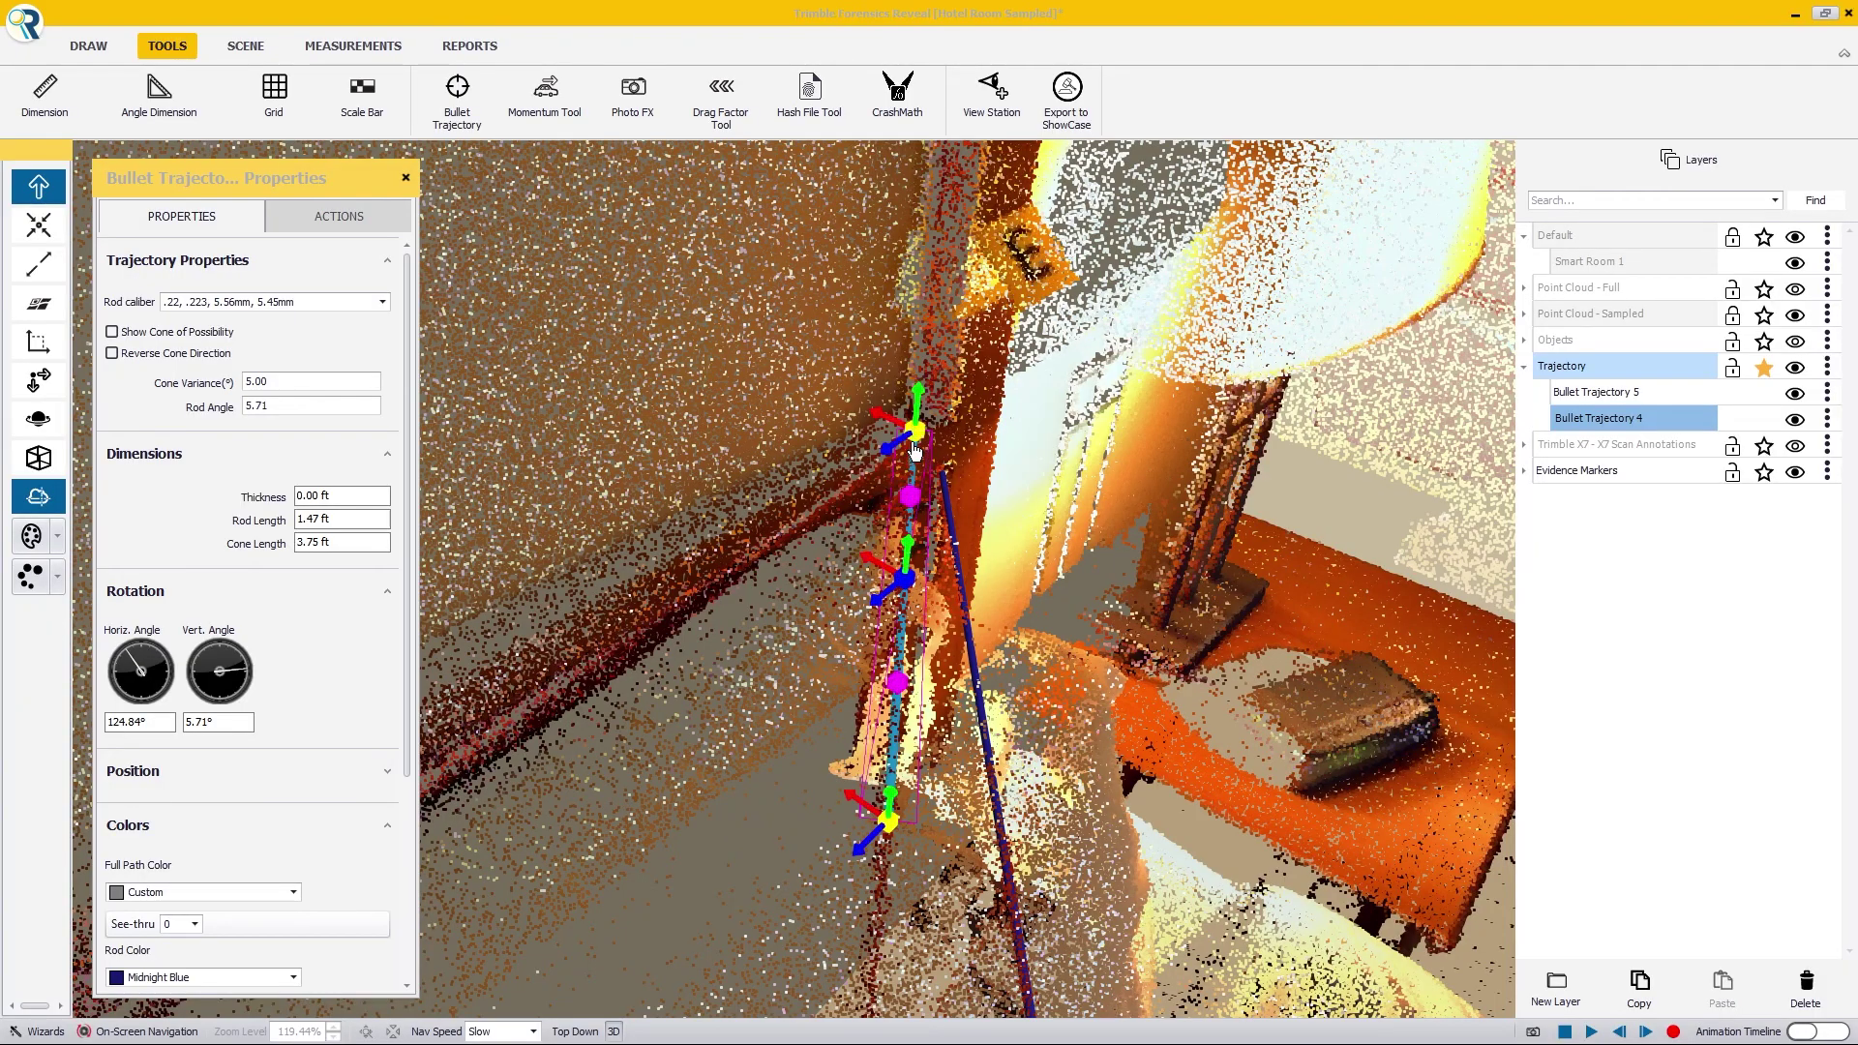
pyautogui.moveTo(972, 769); pyautogui.dragTo(738, 646)
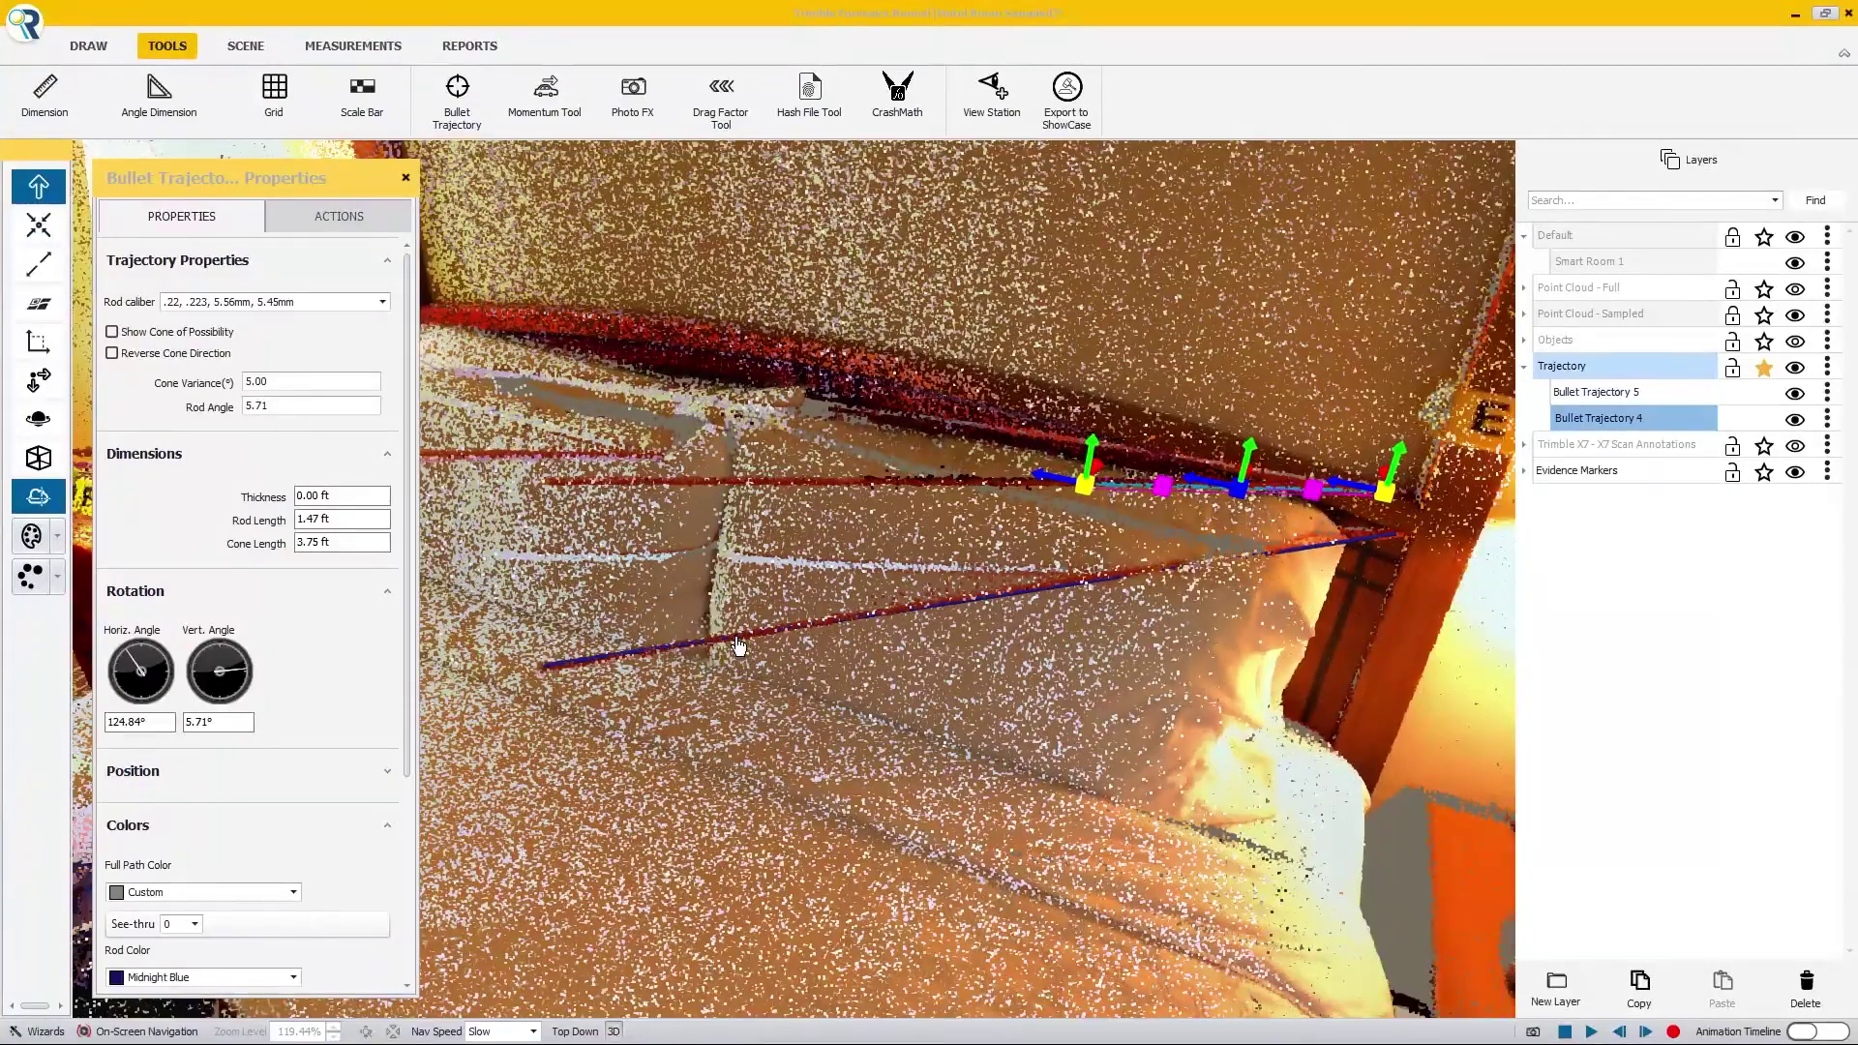
# Step: Select Bullet Trajectory 5 and shorten it along its scanned rod to about 1.85 ft by moving its free end toward the bedpost
pyautogui.click(746, 643)
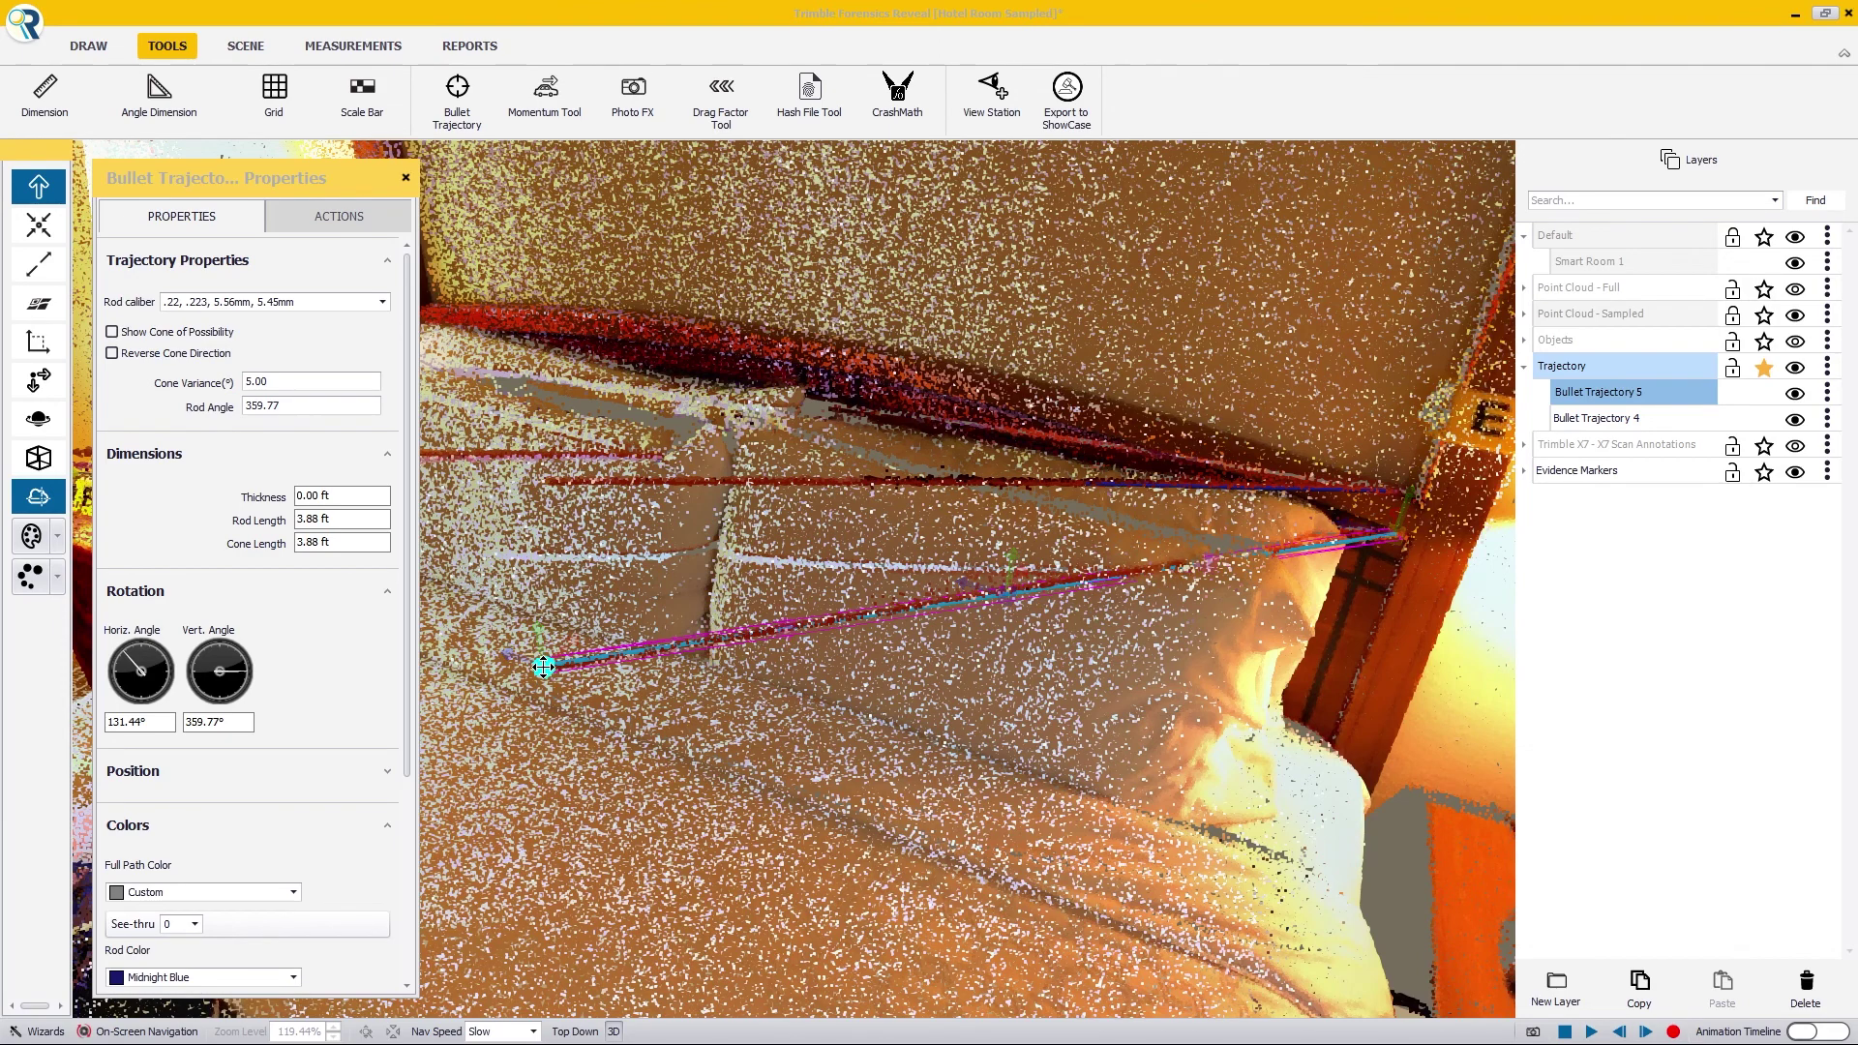
pyautogui.moveTo(544, 667); pyautogui.dragTo(1023, 587)
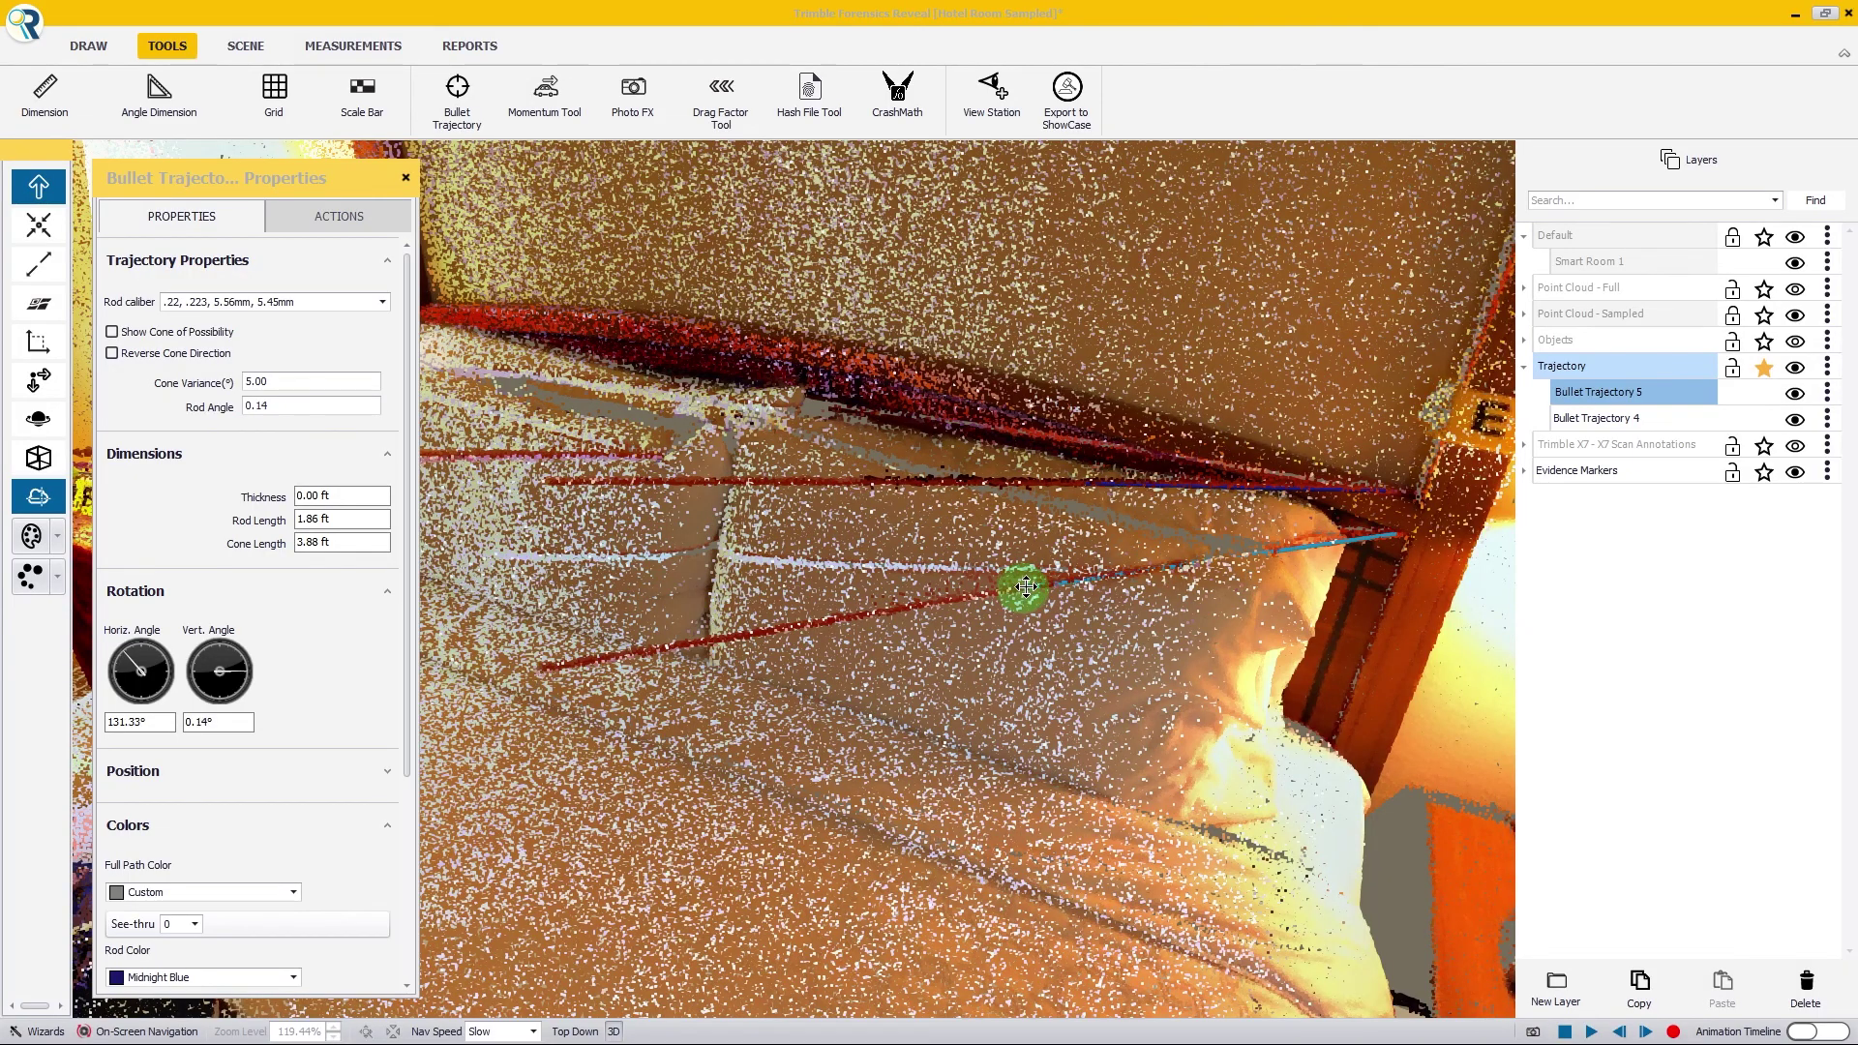
pyautogui.moveTo(1065, 588); pyautogui.dragTo(703, 668, button='middle')
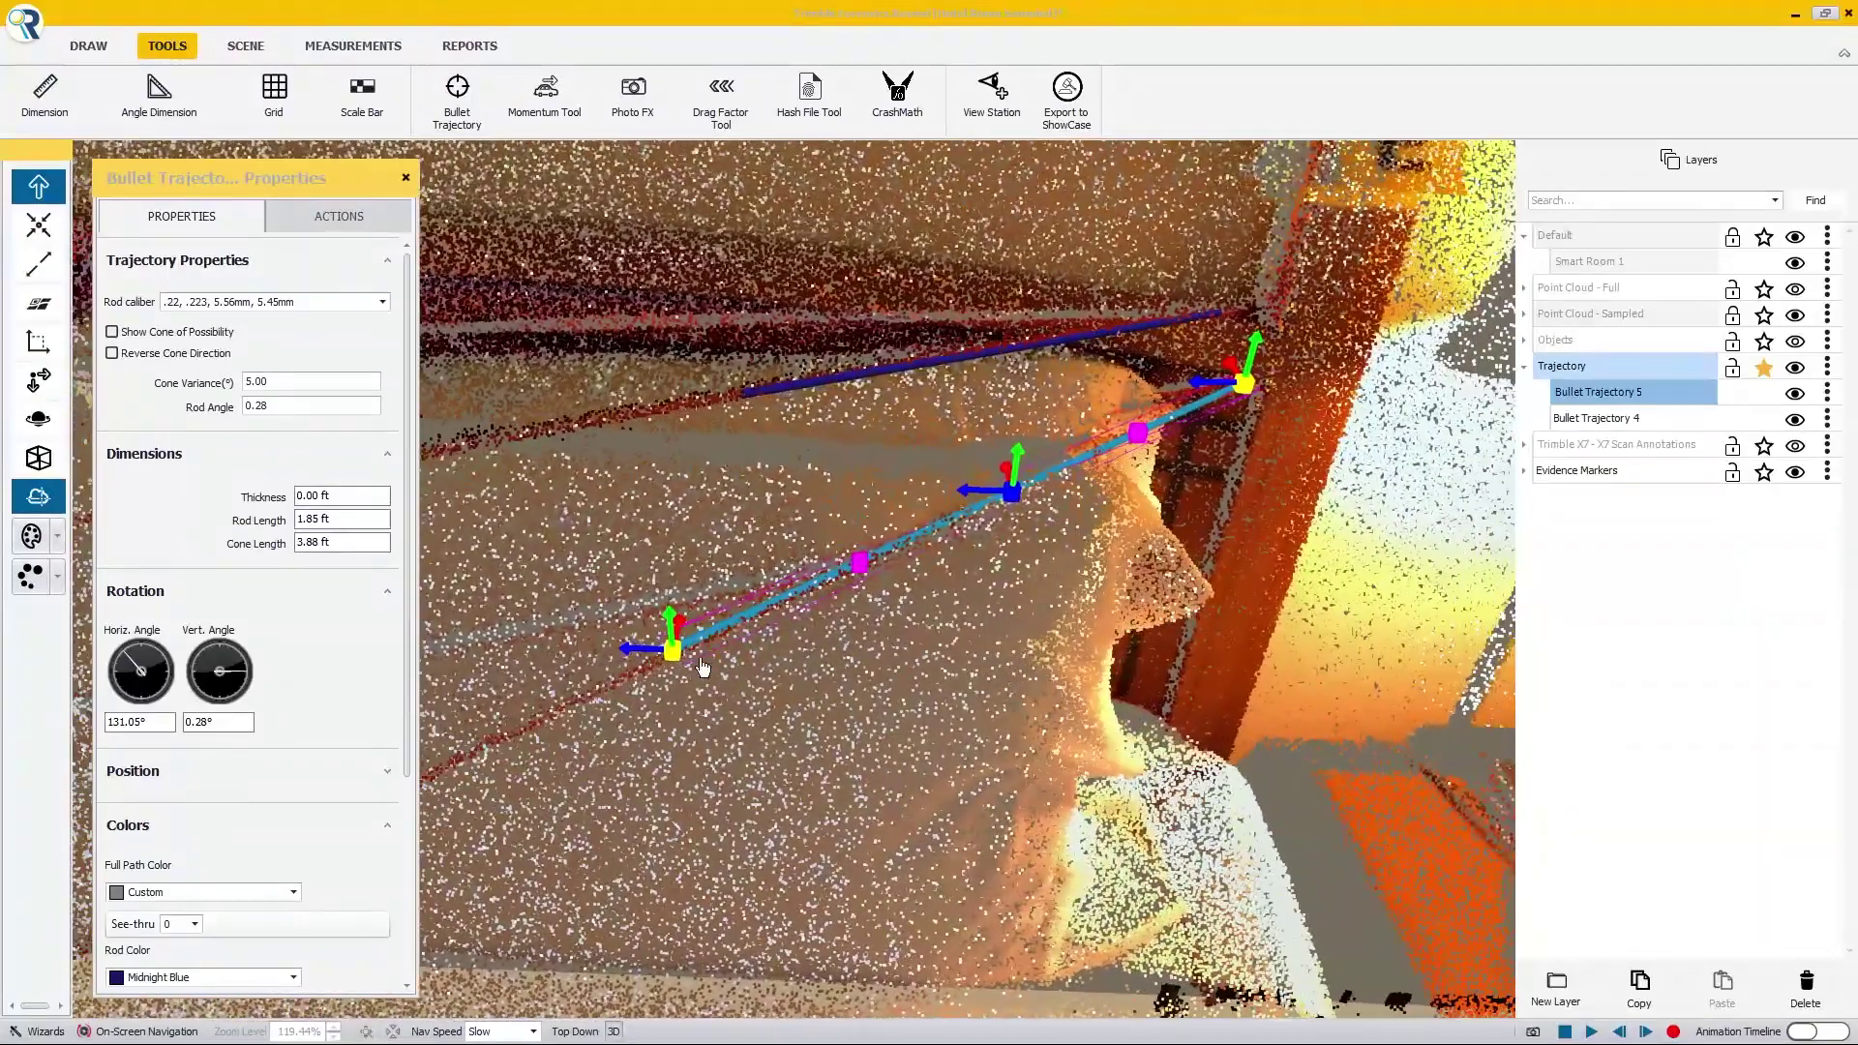
# Step: Turn off point cloud snapping and fine-tune the ends of Bullet Trajectory 5 vertically along its scanned rod, to a vertical angle of about 0.25°
pyautogui.moveTo(669, 610); pyautogui.dragTo(670, 610)
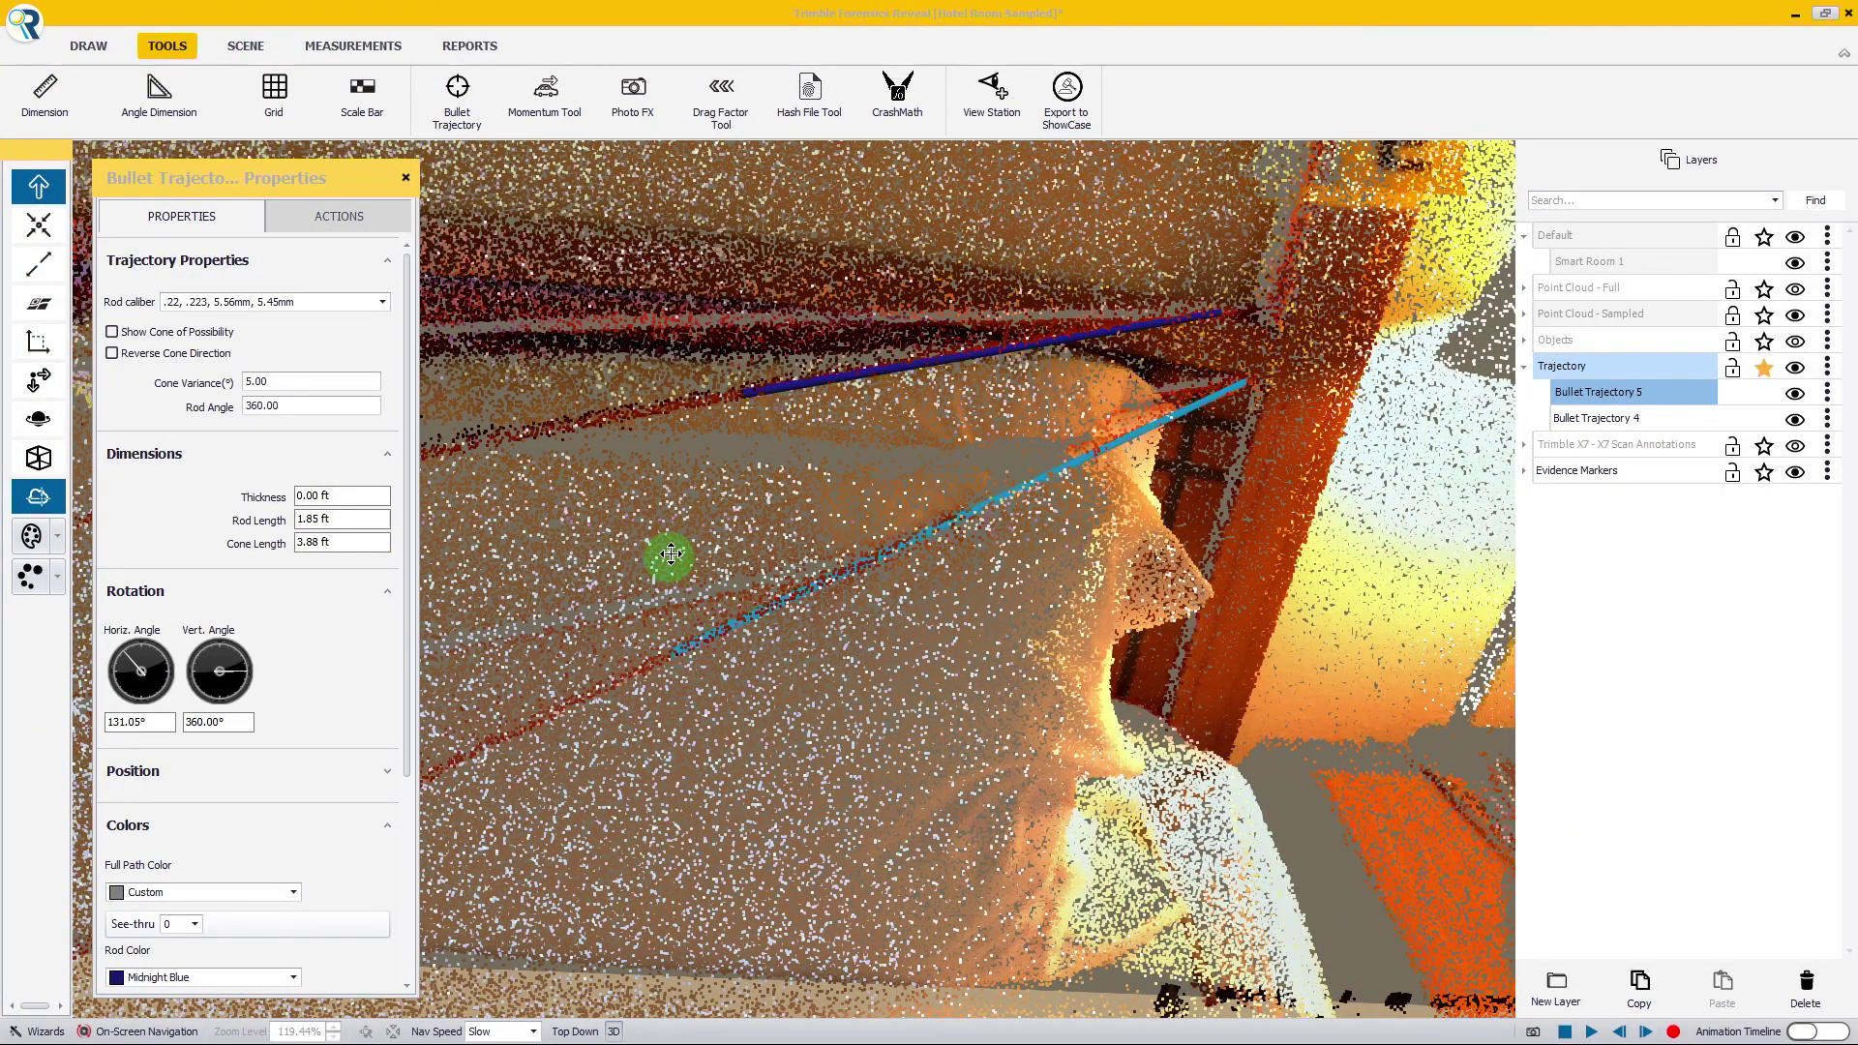
pyautogui.moveTo(671, 552); pyautogui.dragTo(671, 552)
pyautogui.click(50, 497)
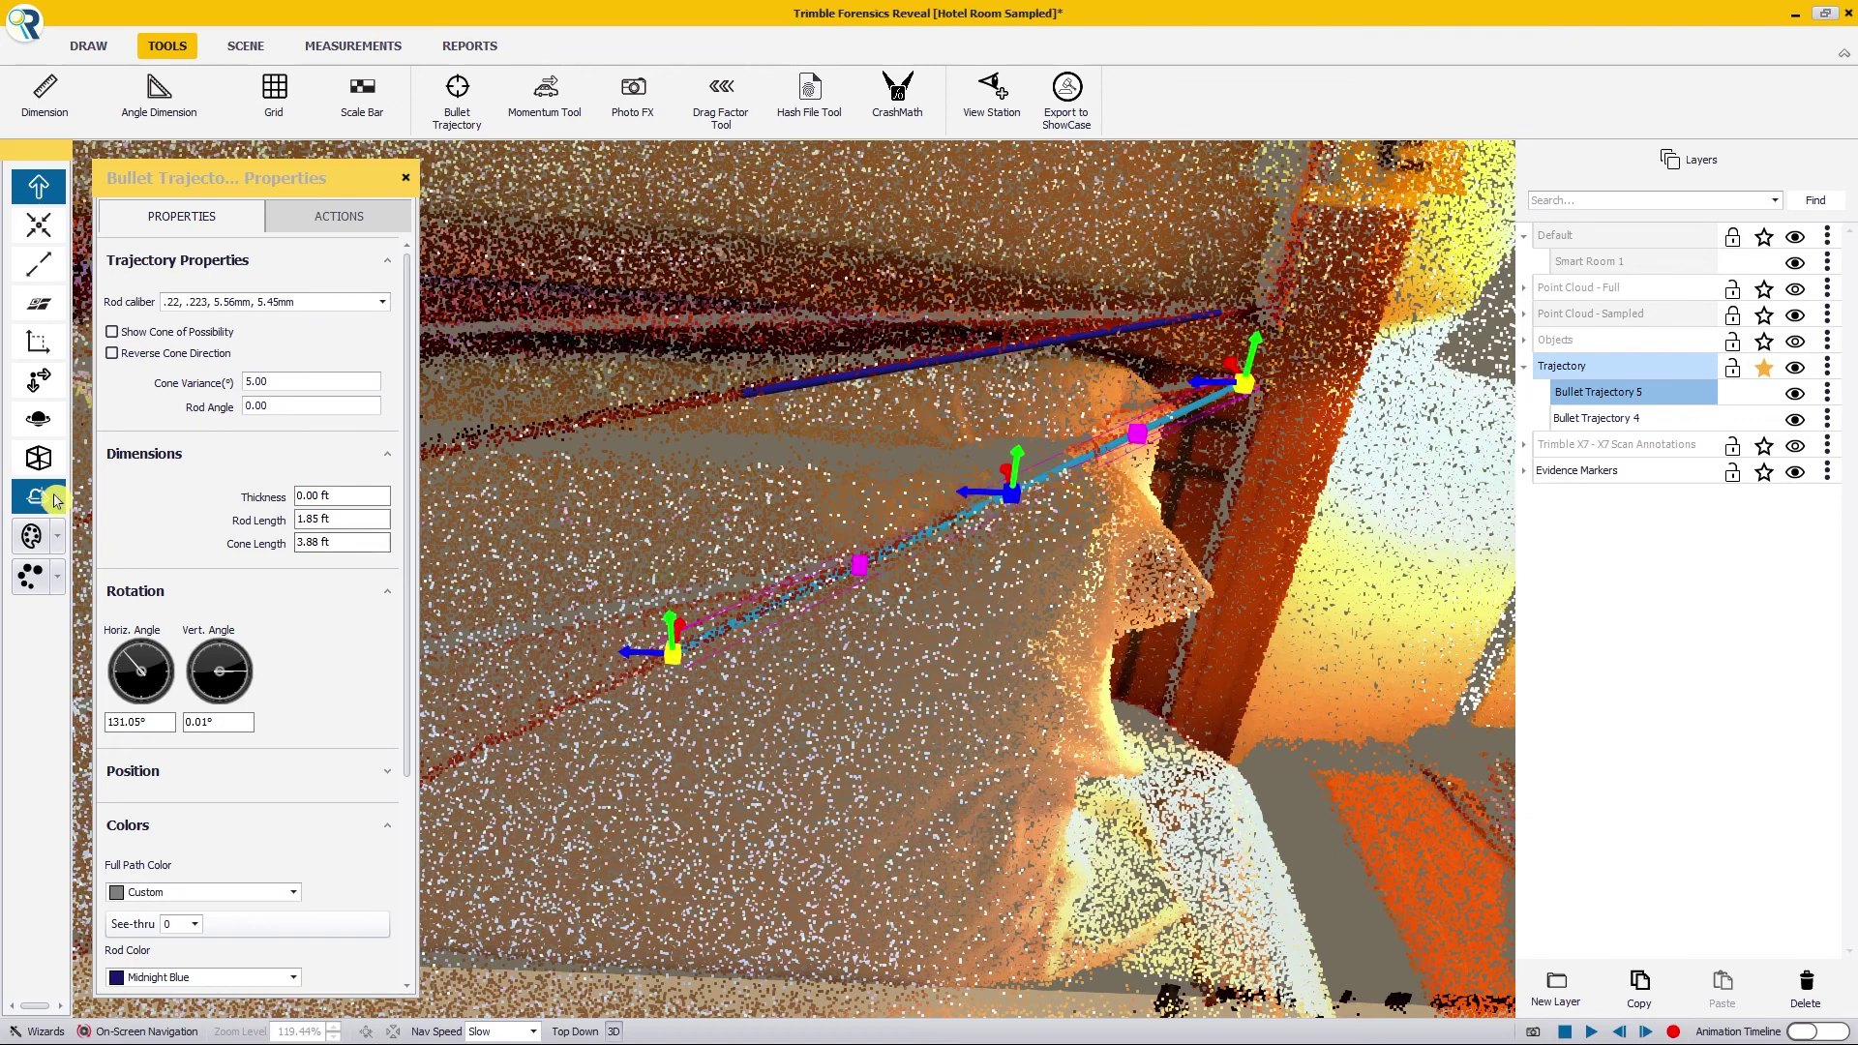
pyautogui.moveTo(672, 617); pyautogui.dragTo(673, 620)
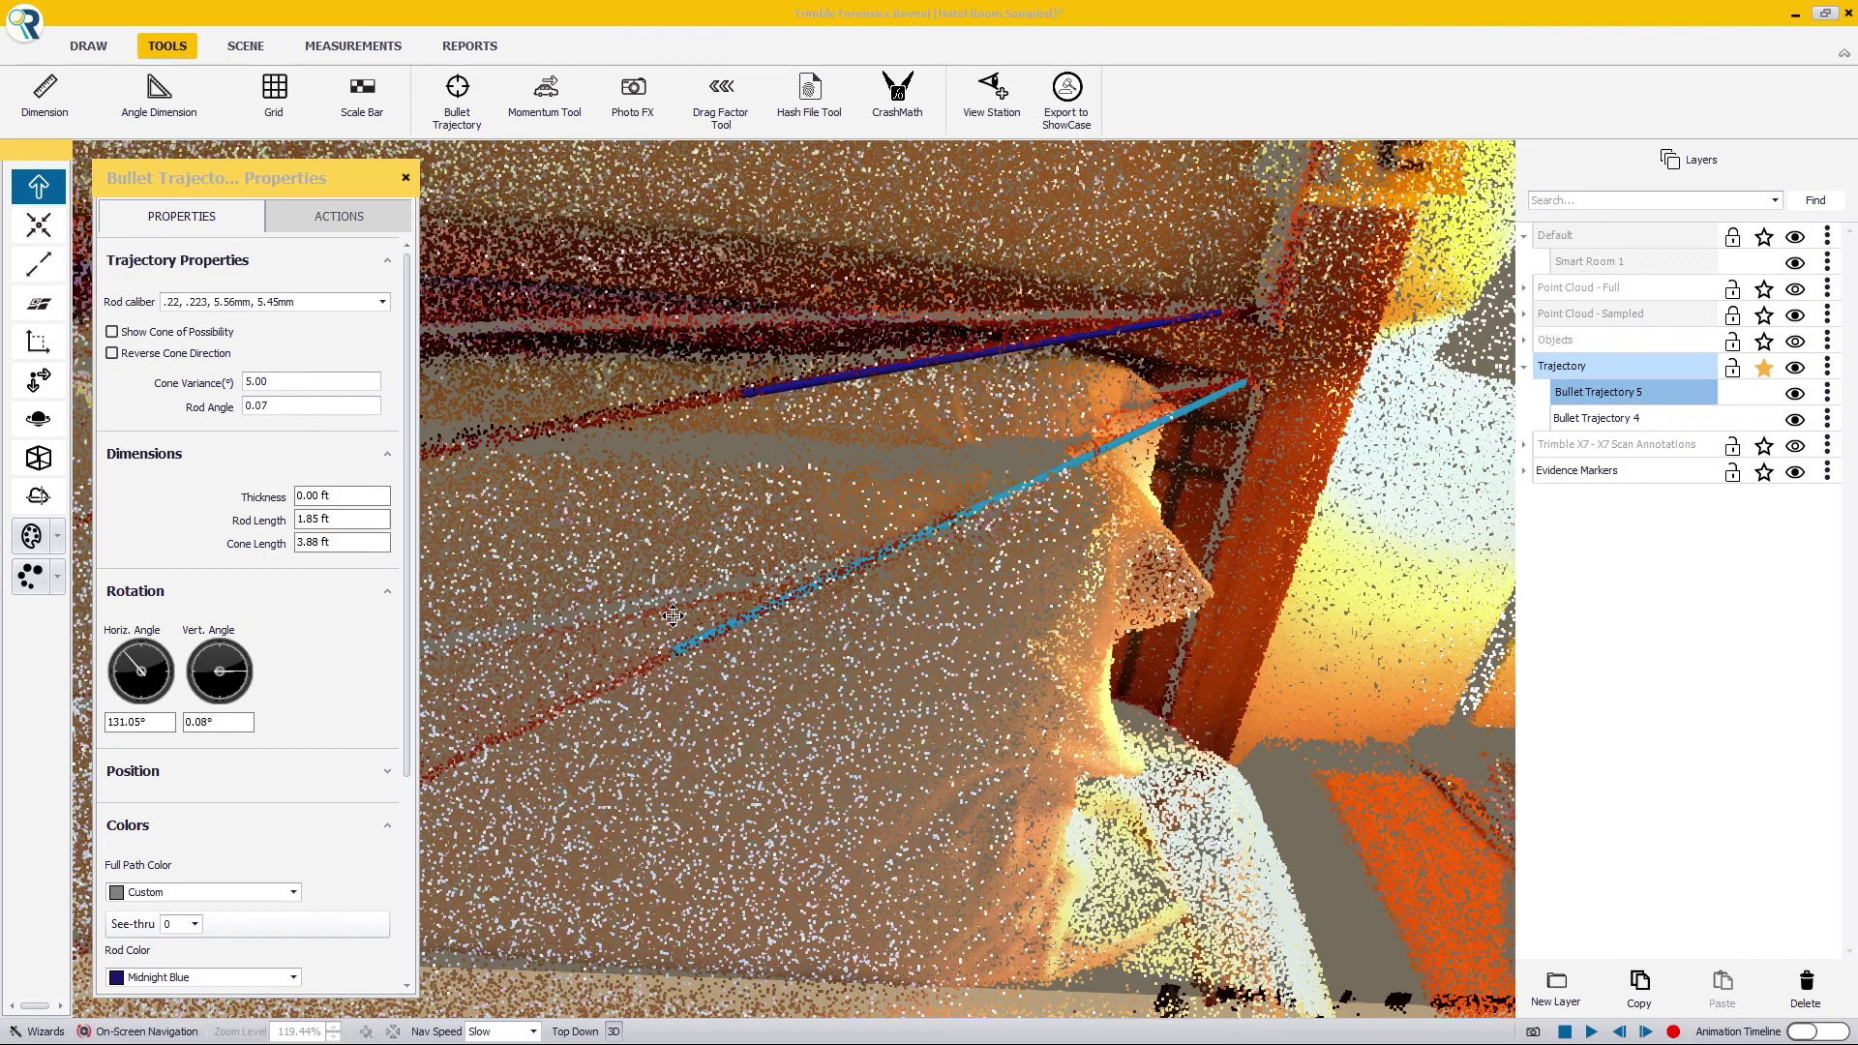
pyautogui.moveTo(1266, 355); pyautogui.dragTo(1258, 338)
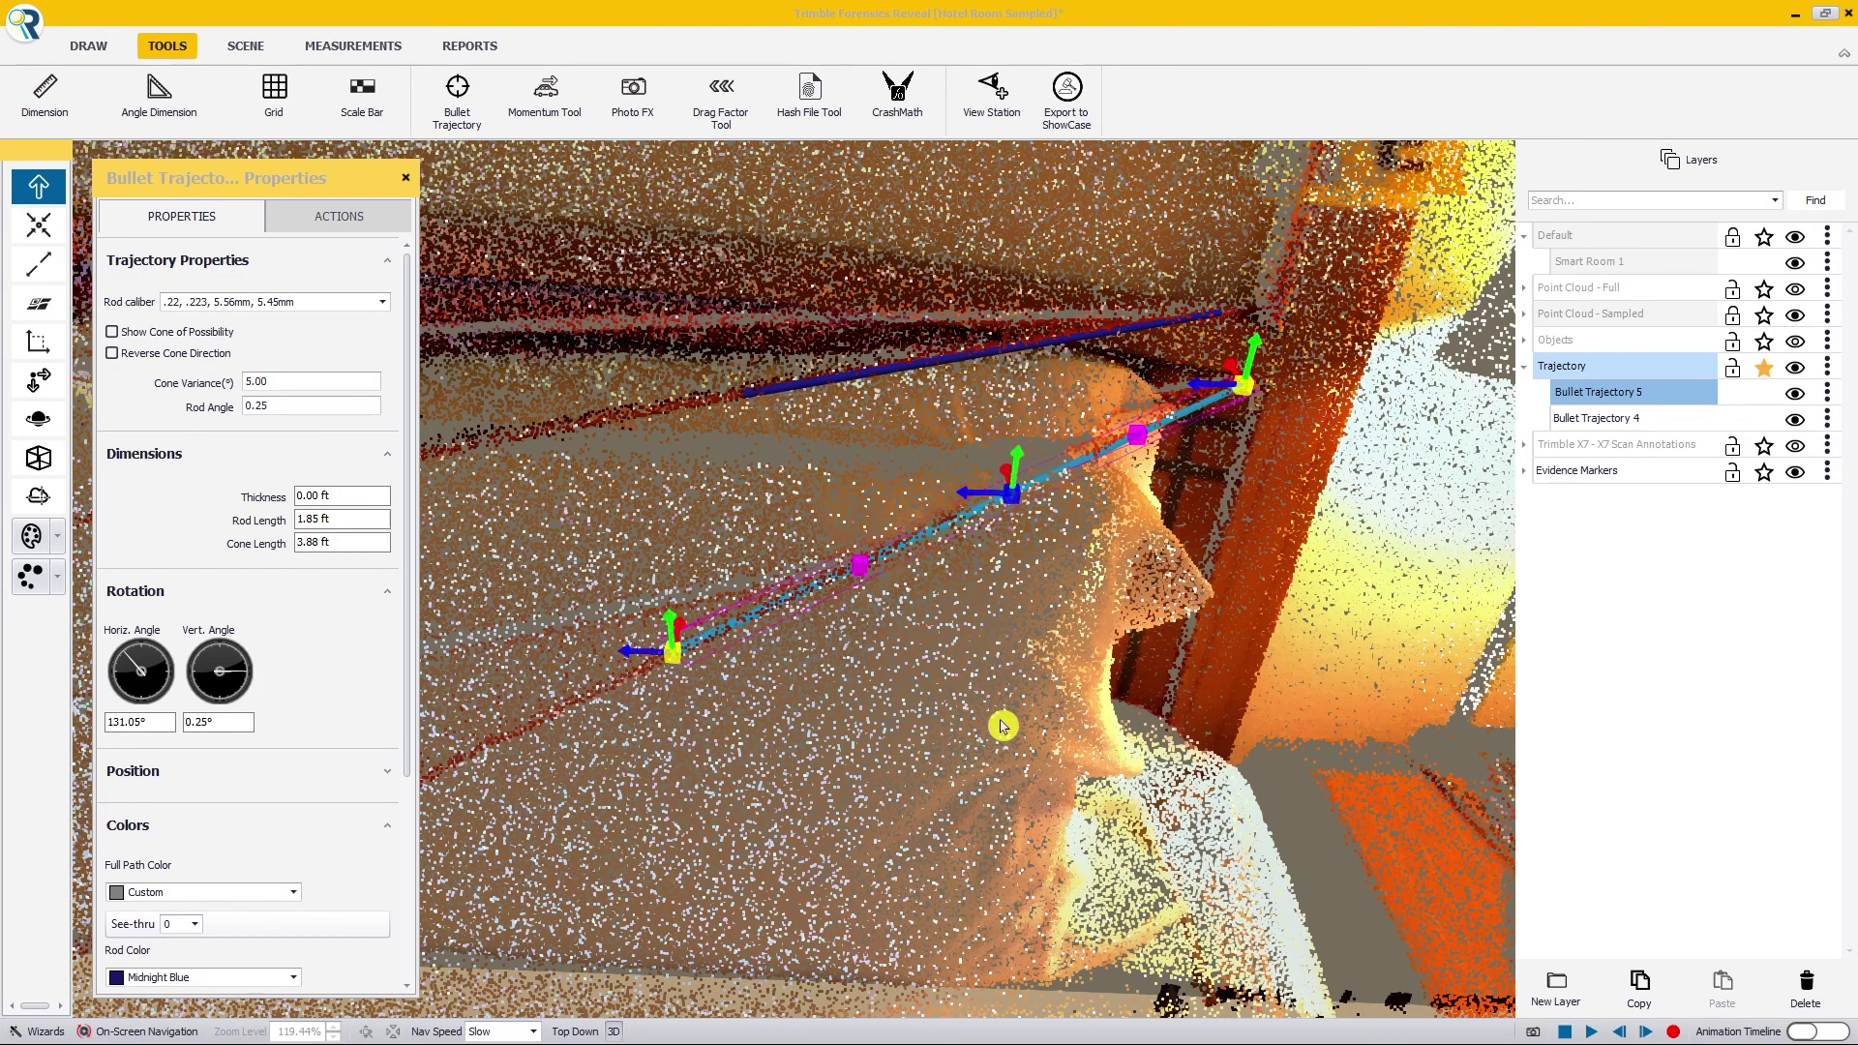
# Step: Examine the alignment of Bullet Trajectory 5 with its scanned rod from several angles and distances around the bed
pyautogui.moveTo(915, 736); pyautogui.dragTo(1362, 721, button='middle')
pyautogui.moveTo(1364, 721); pyautogui.dragTo(750, 702)
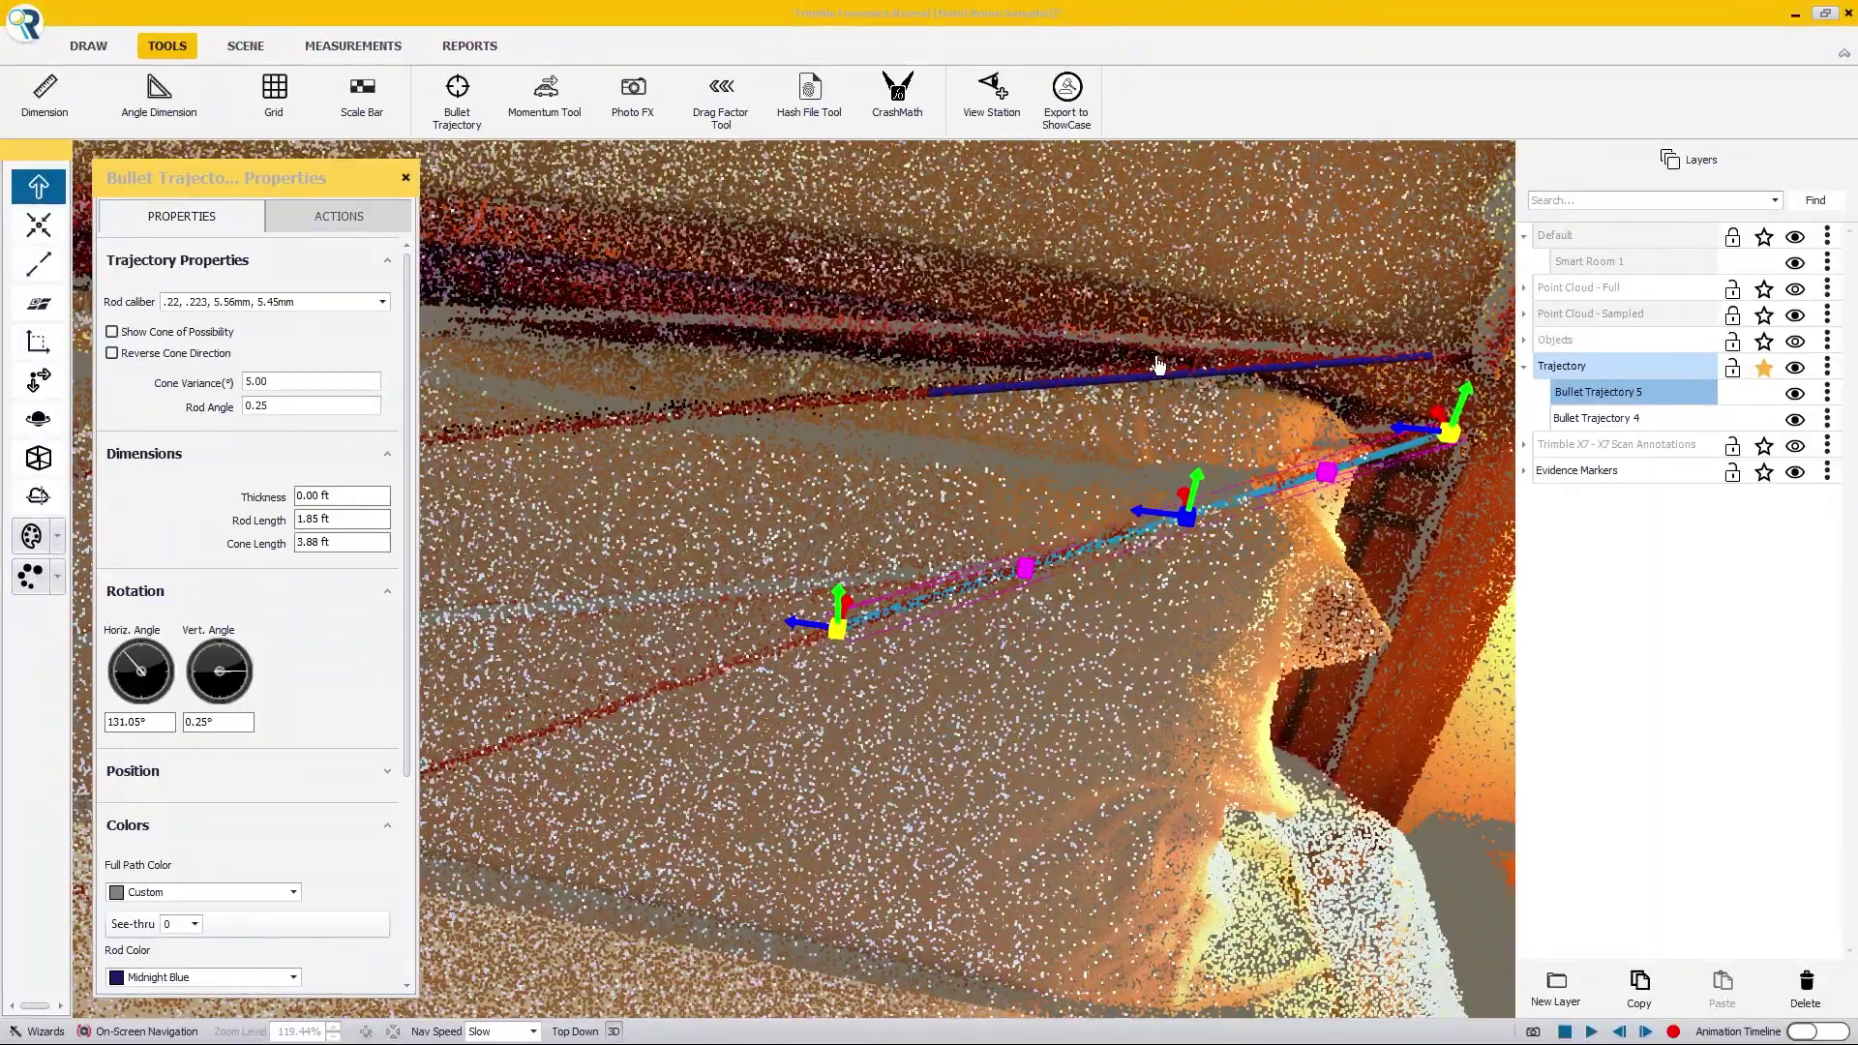
pyautogui.moveTo(1101, 718); pyautogui.dragTo(923, 726)
pyautogui.scroll(-3, 924, 726)
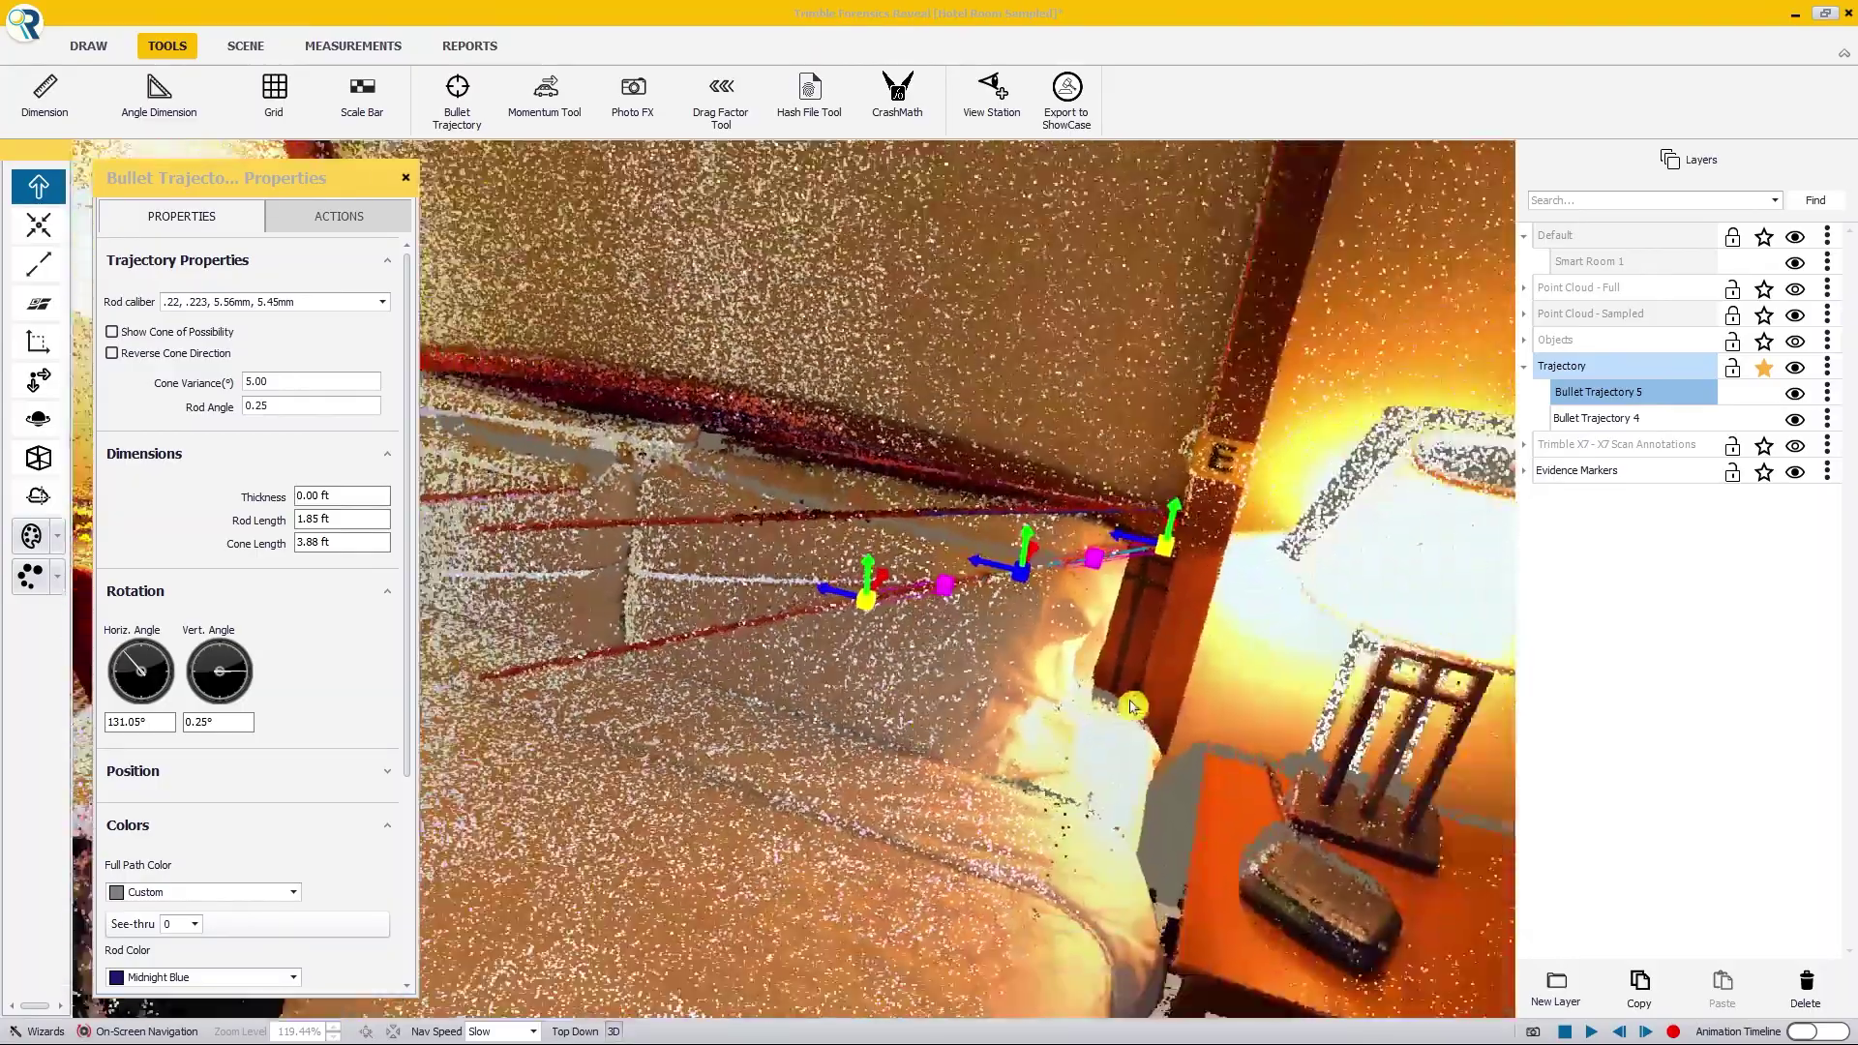
pyautogui.moveTo(1132, 707); pyautogui.dragTo(949, 730)
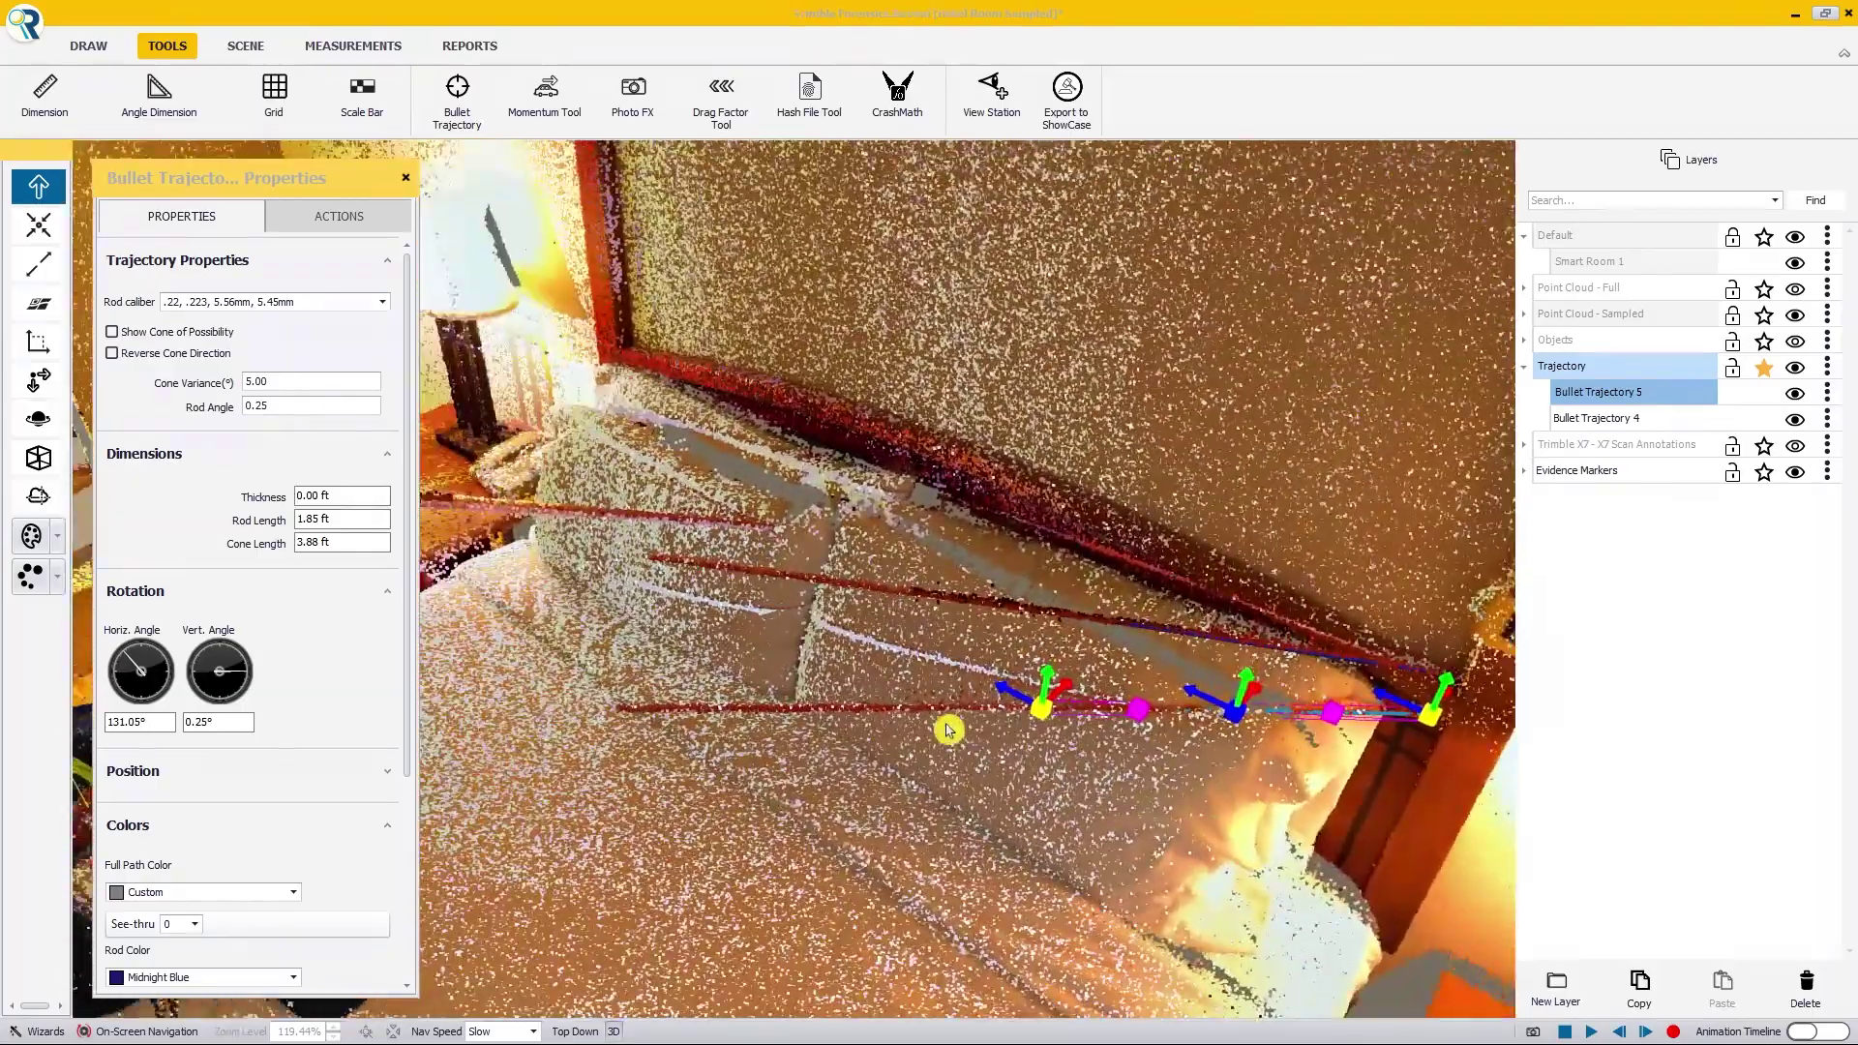
pyautogui.scroll(-6, 963, 726)
pyautogui.scroll(2, 978, 724)
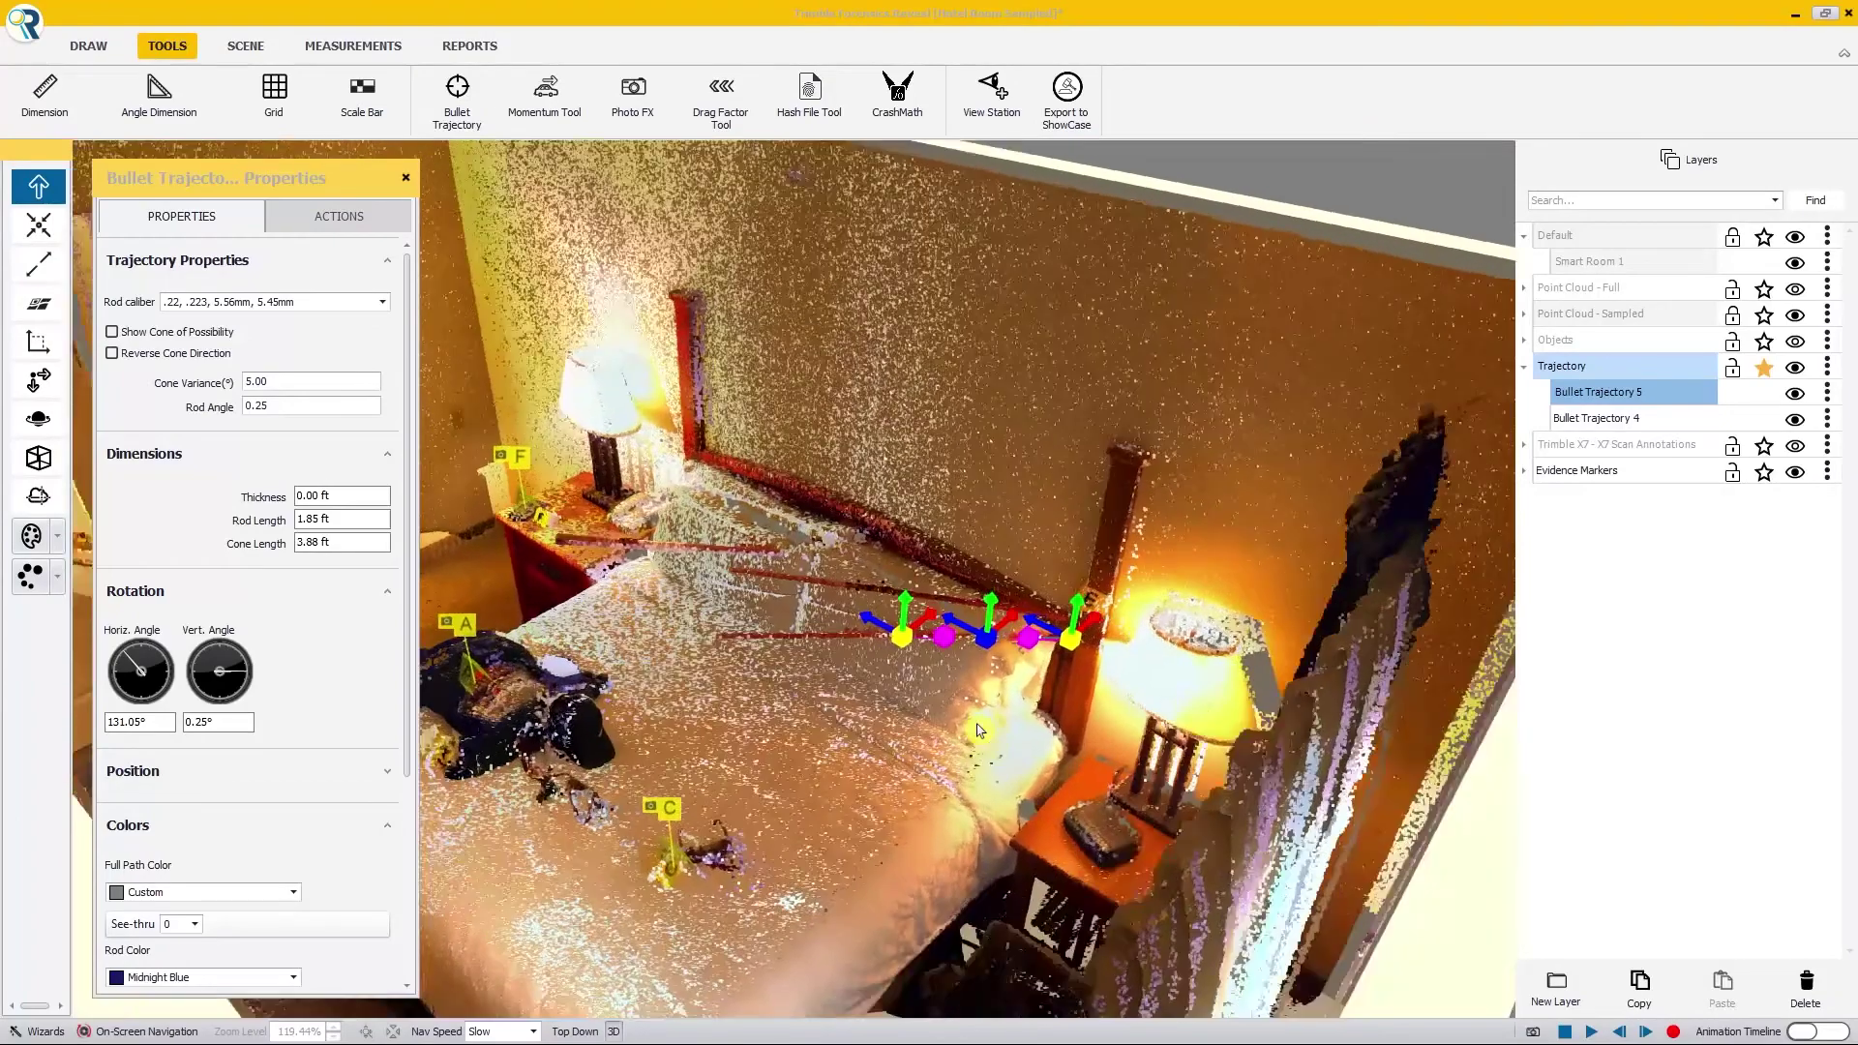
pyautogui.moveTo(980, 729); pyautogui.dragTo(1098, 706)
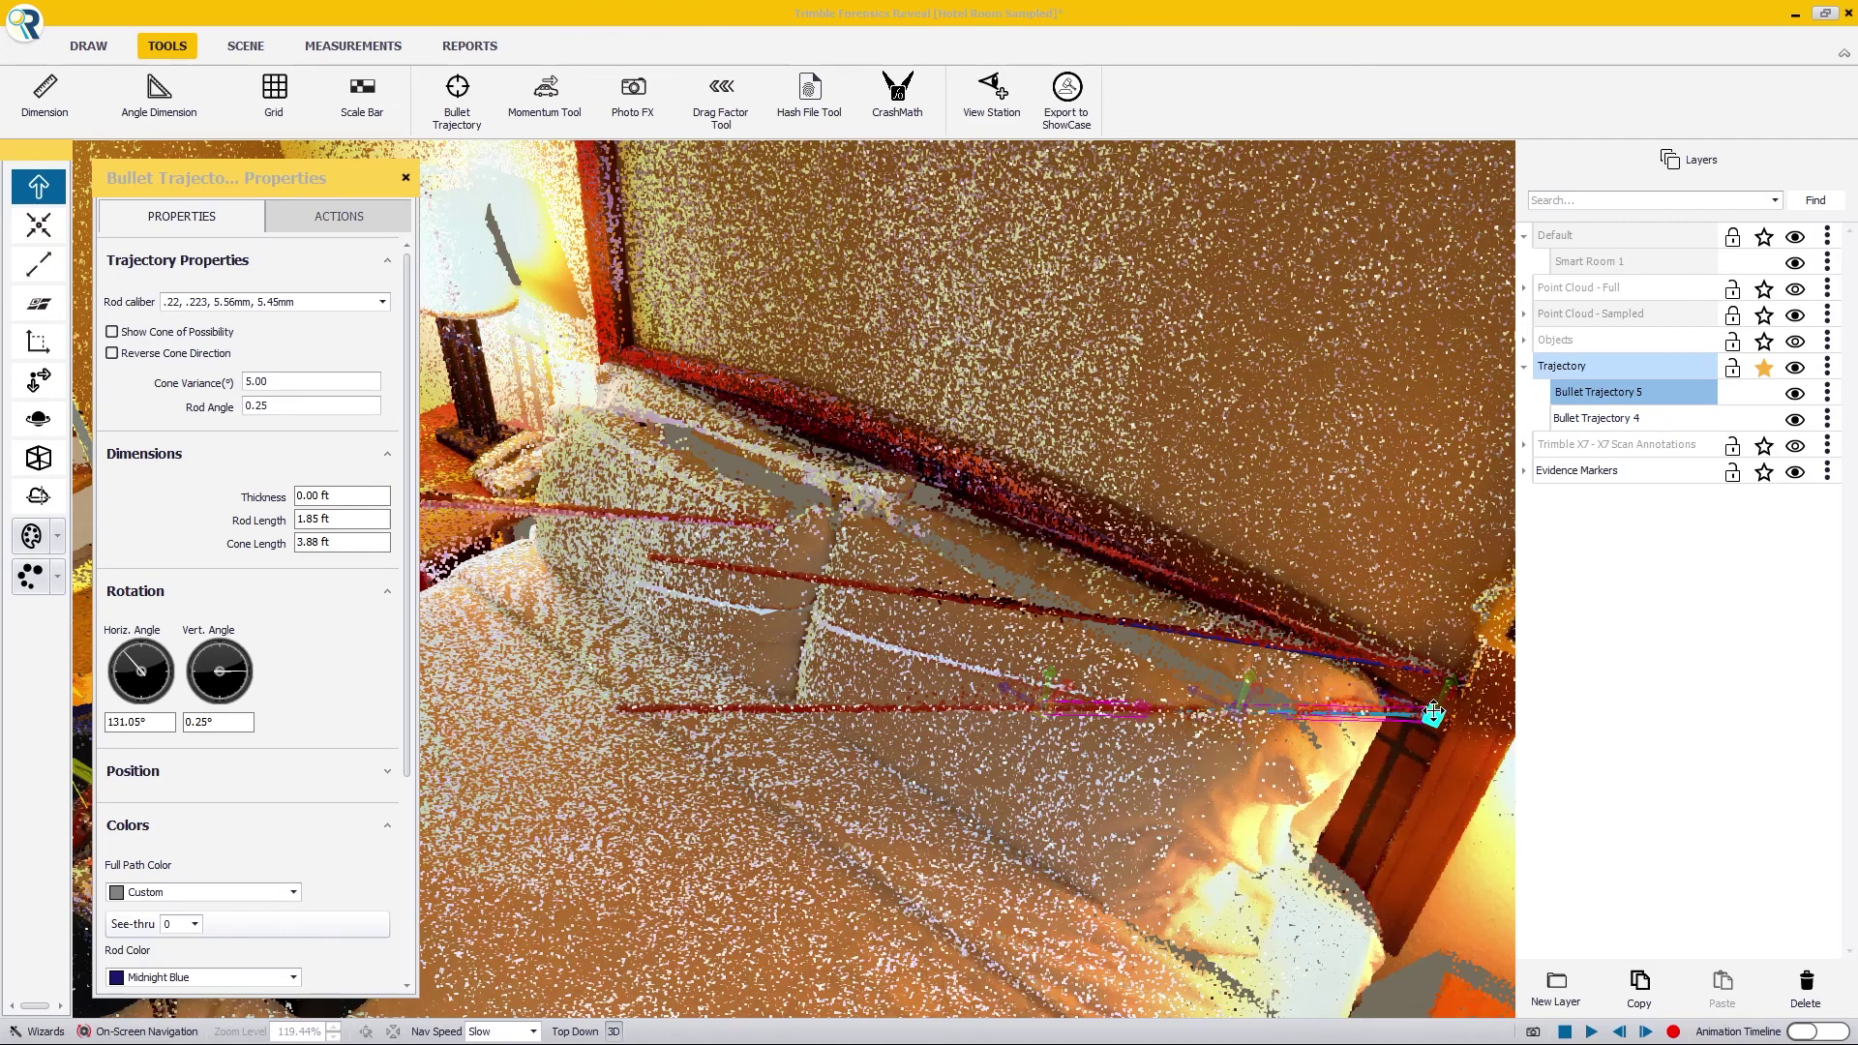
pyautogui.moveTo(1433, 714); pyautogui.dragTo(1434, 715)
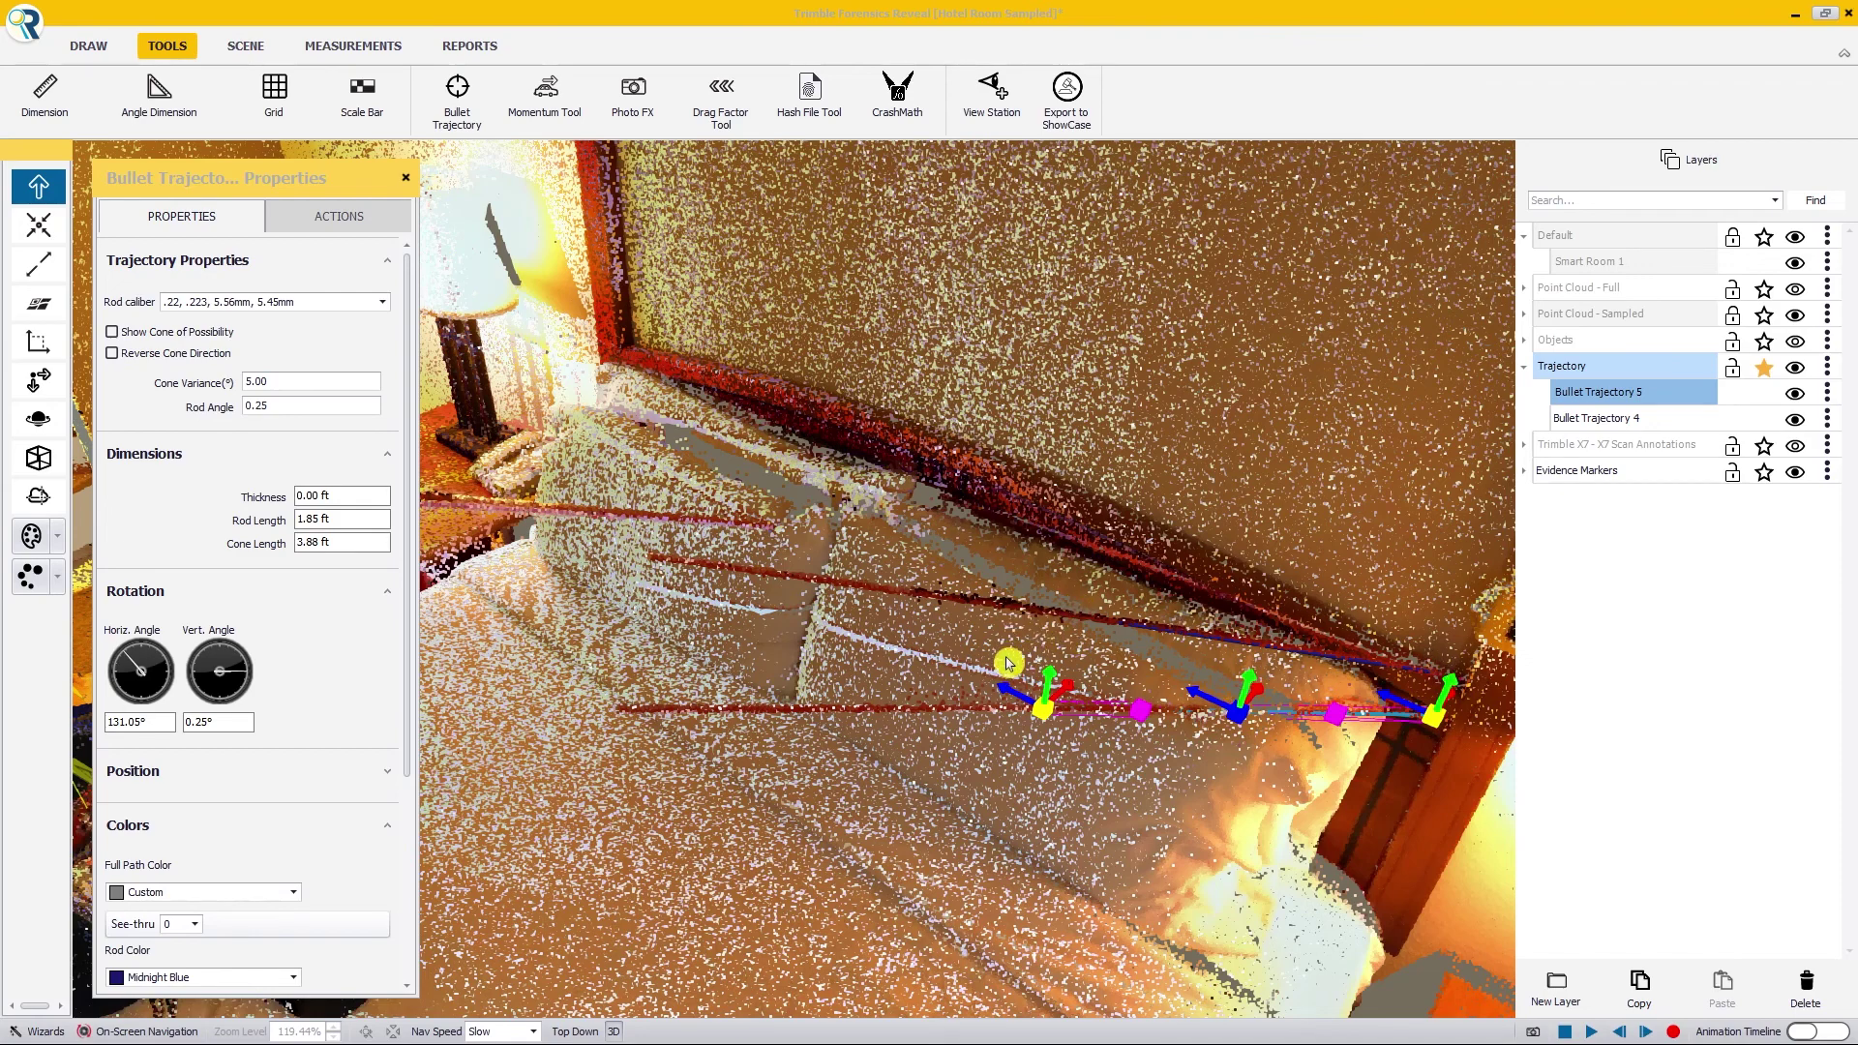
# Step: Show the cone of possibility for Bullet Trajectory 4 and set its cone length to 20 ft
pyautogui.click(1577, 417)
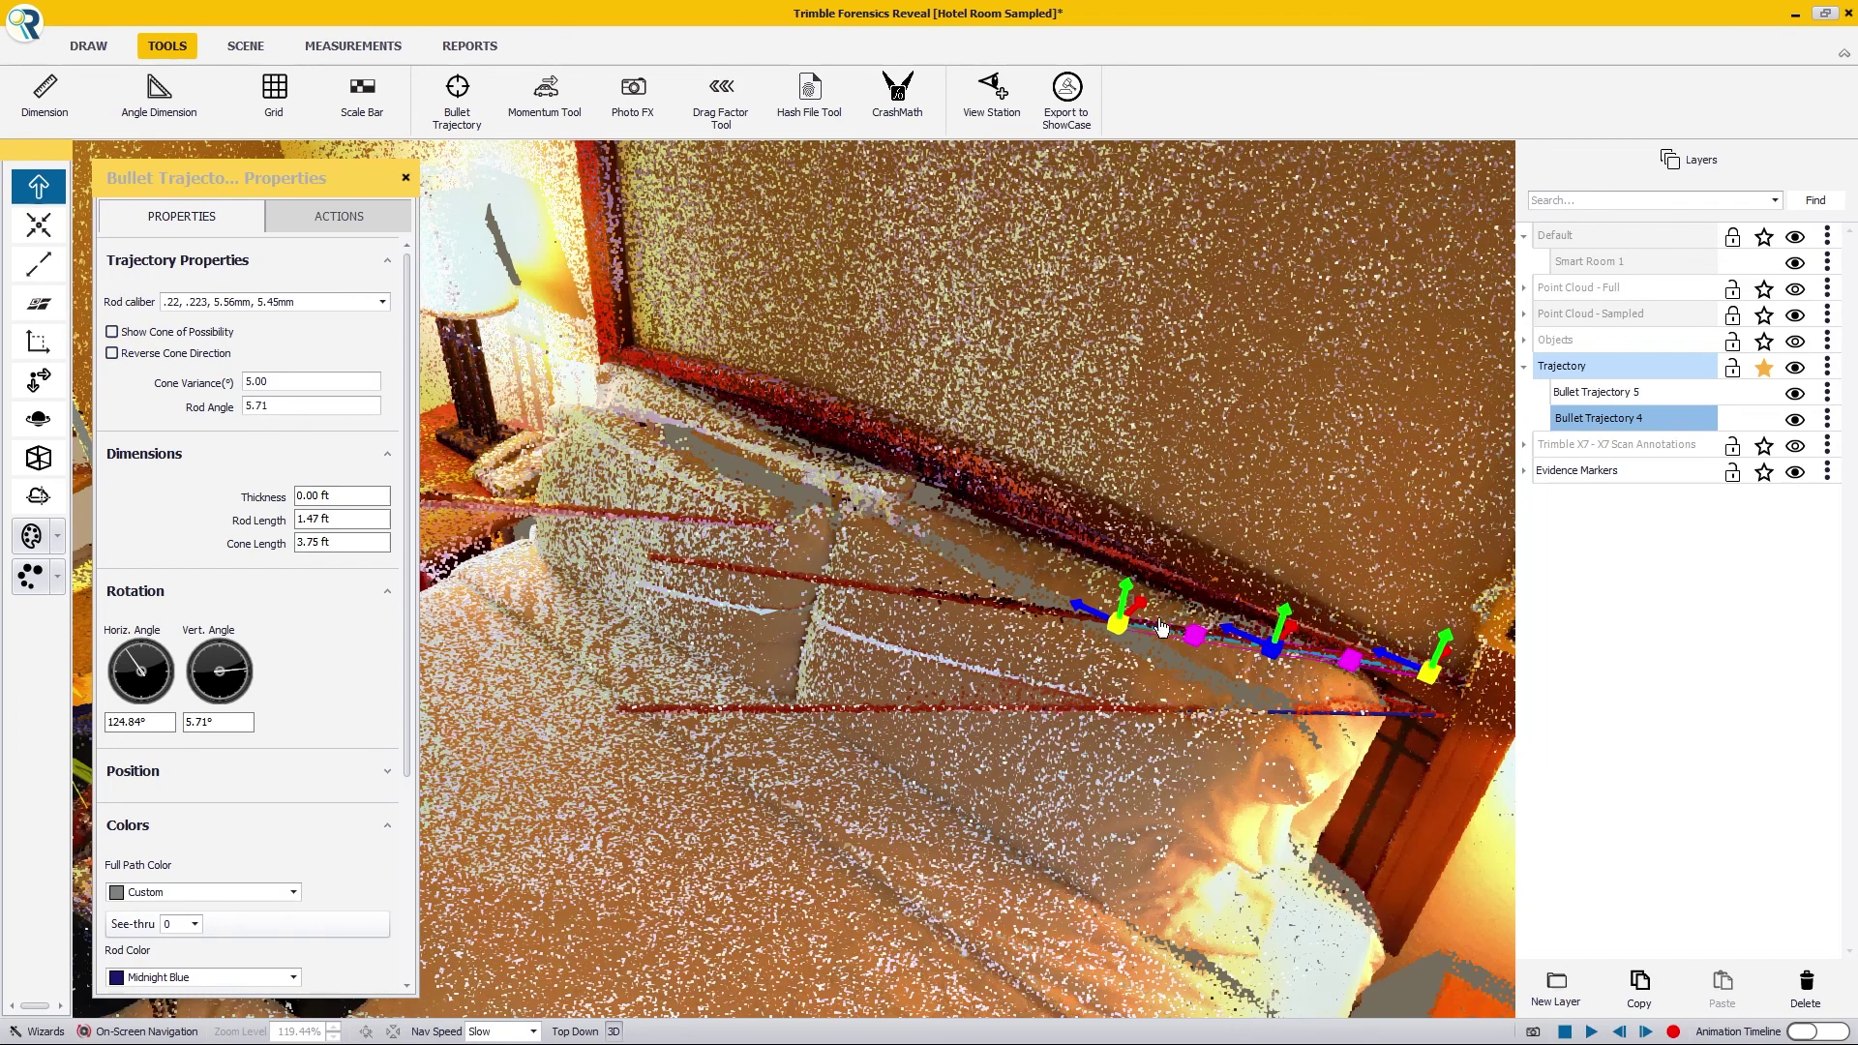
pyautogui.click(114, 334)
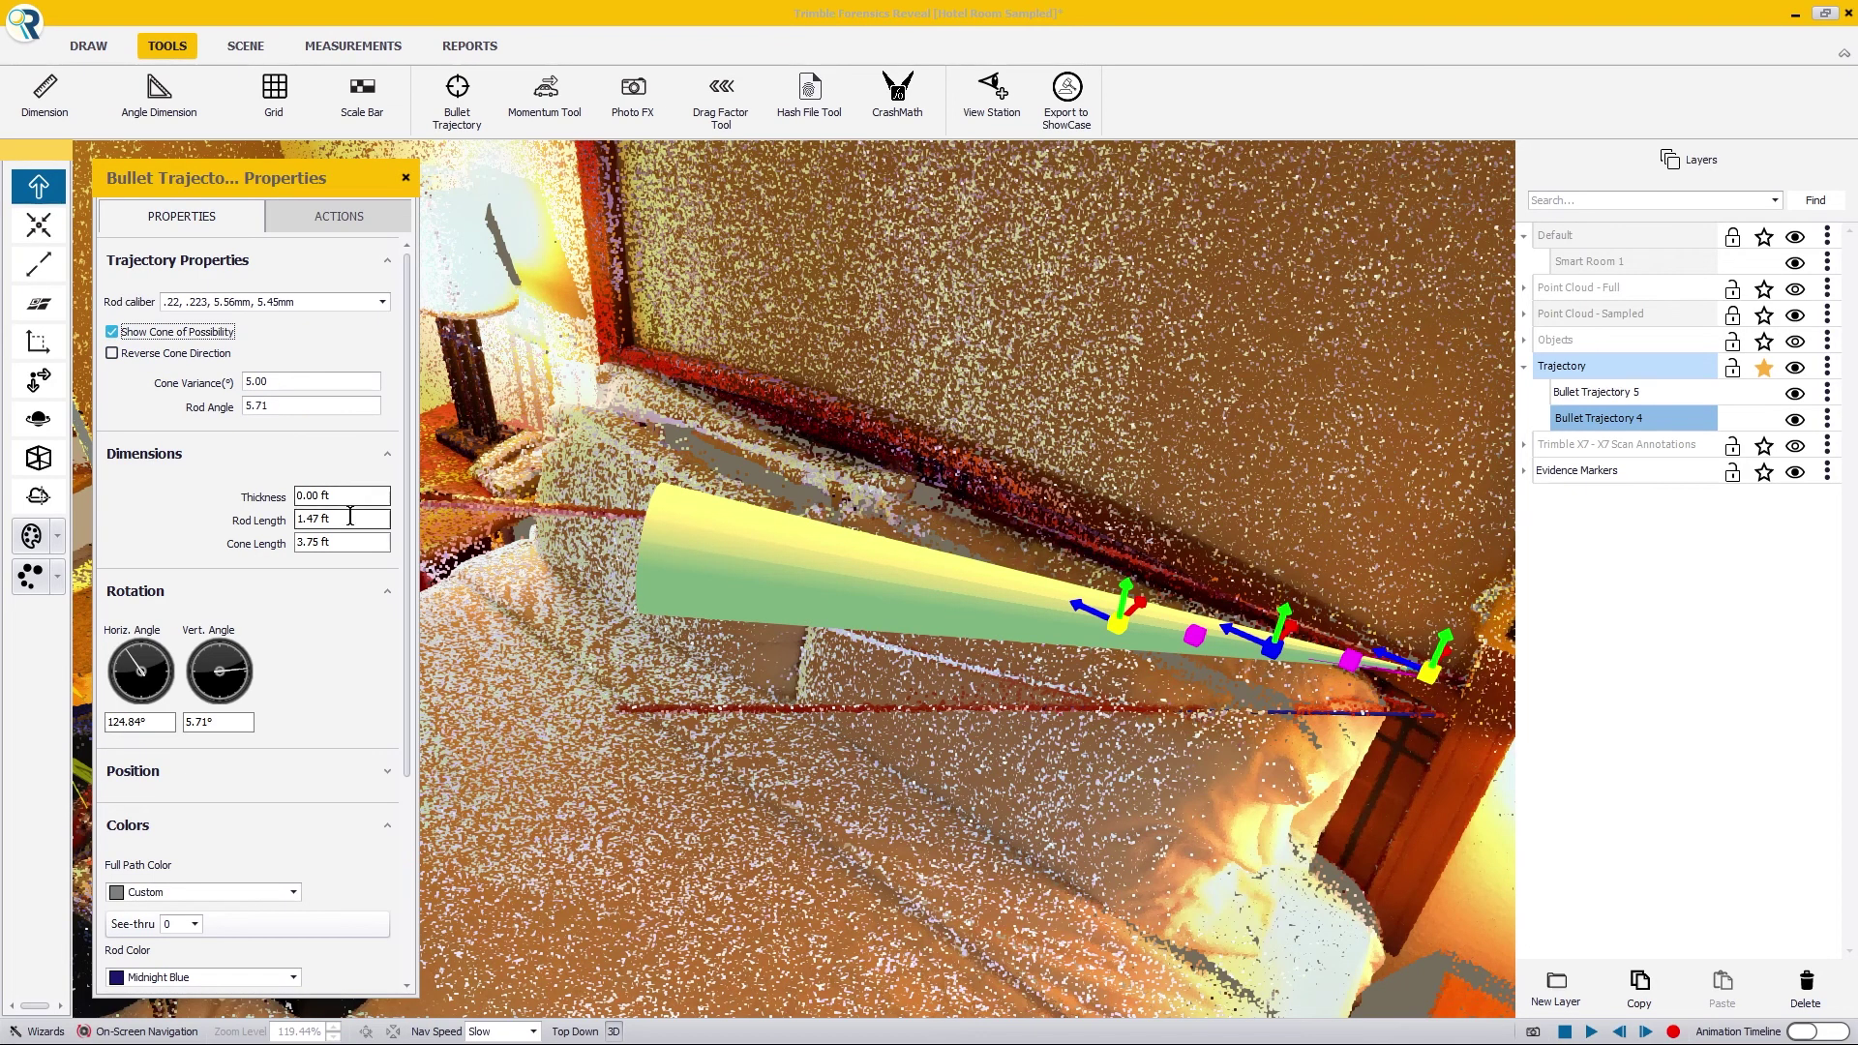
pyautogui.moveTo(678, 571); pyautogui.dragTo(910, 593)
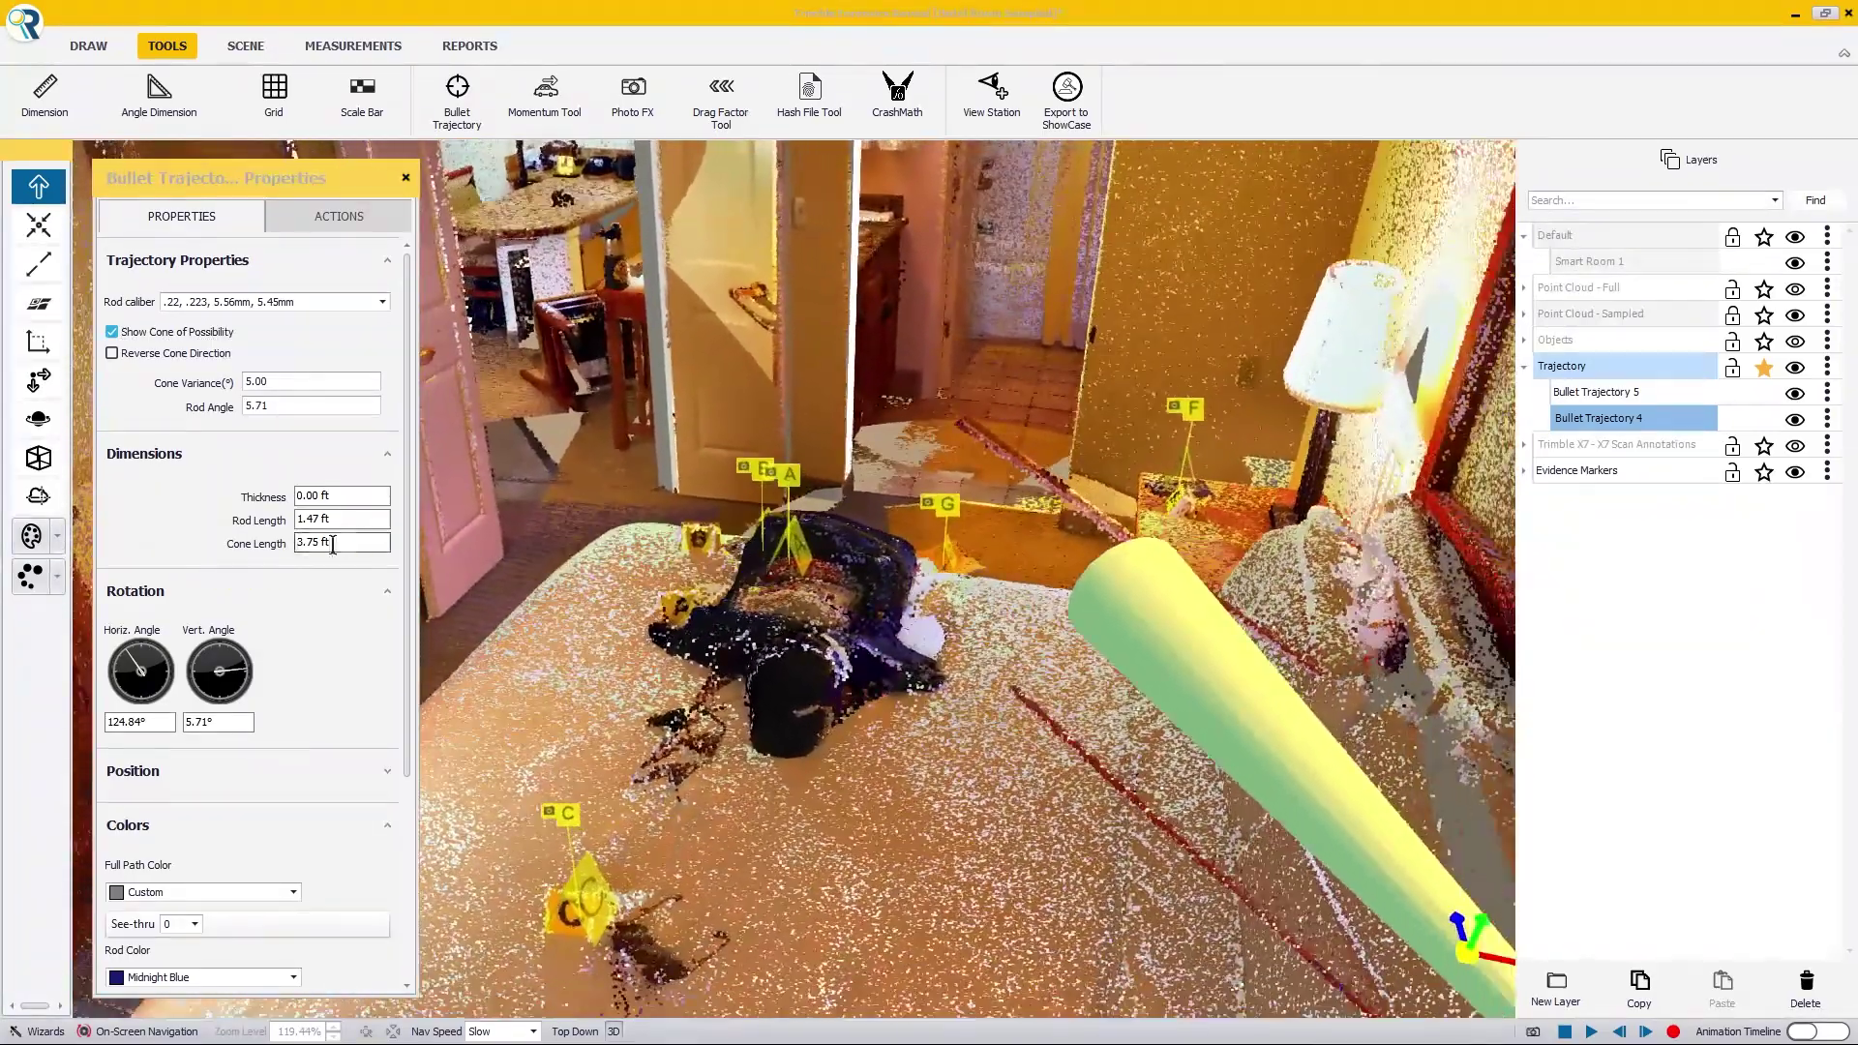
pyautogui.click(333, 543)
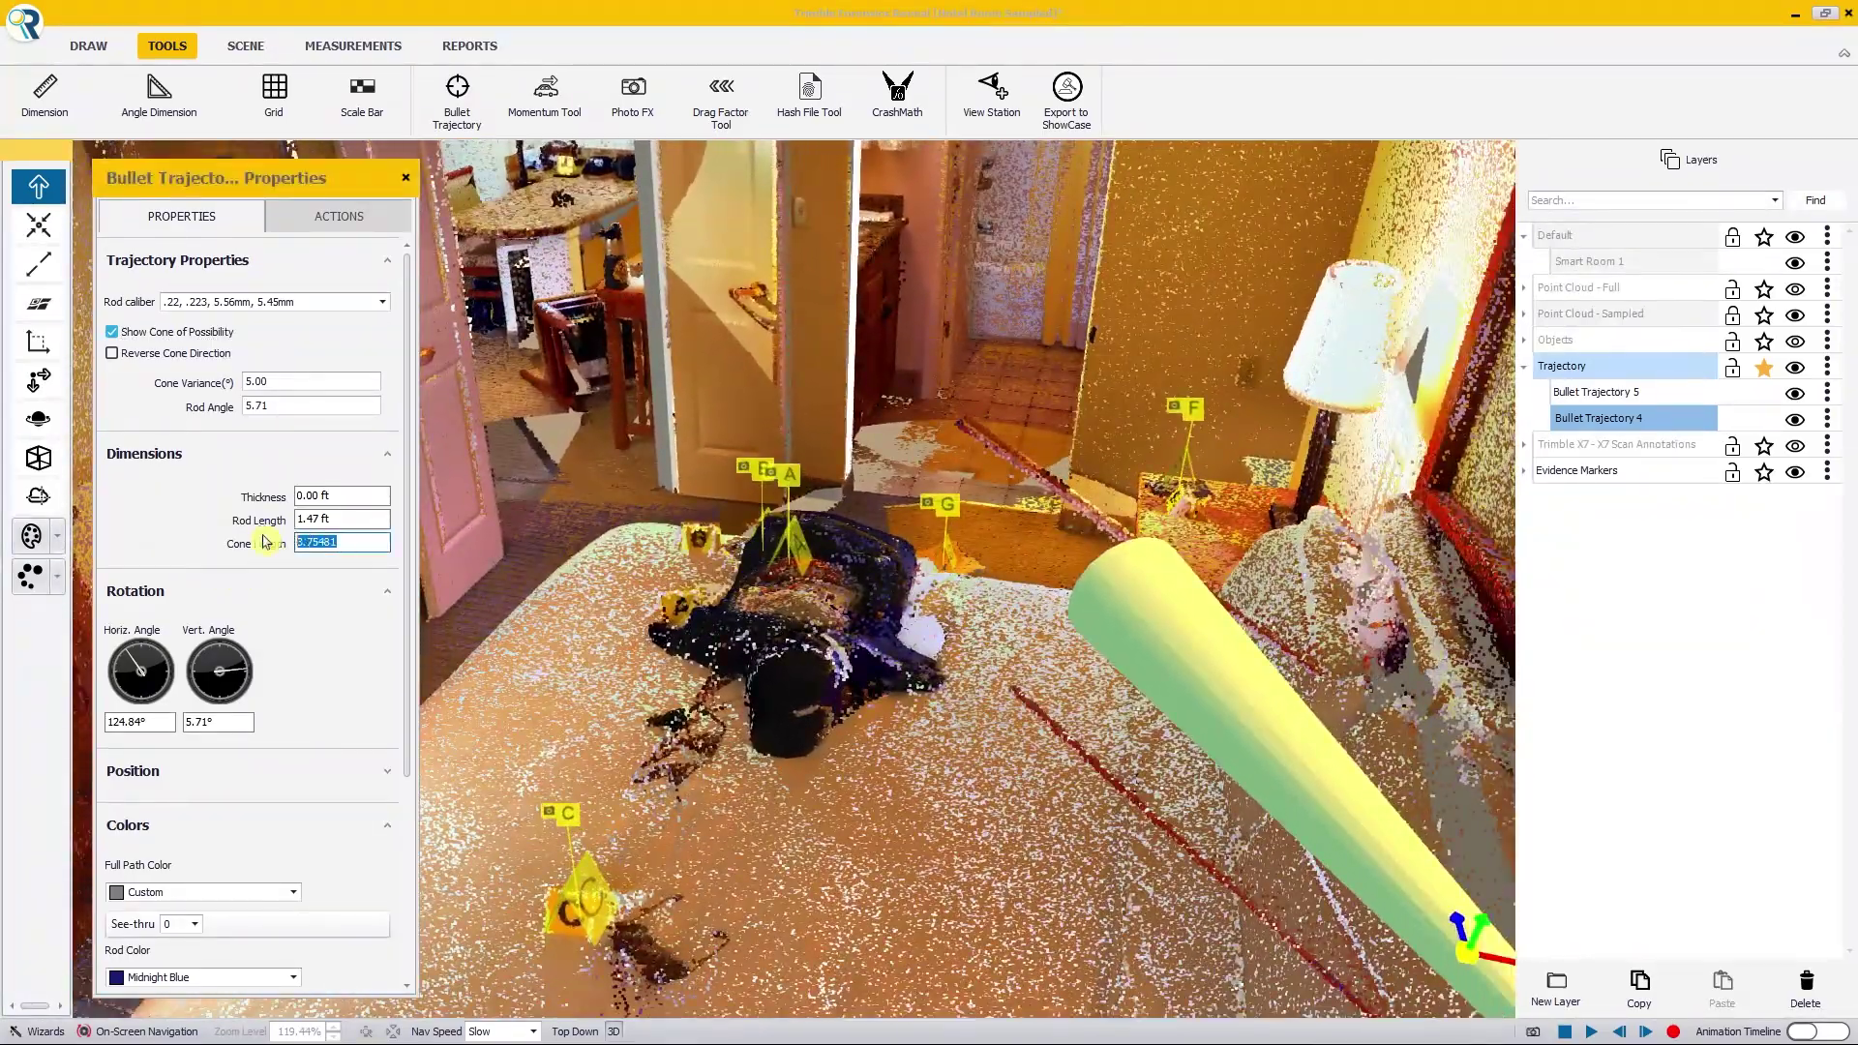
pyautogui.write('20')
pyautogui.moveTo(746, 486); pyautogui.dragTo(631, 473, button='middle')
pyautogui.scroll(-5, 857, 476)
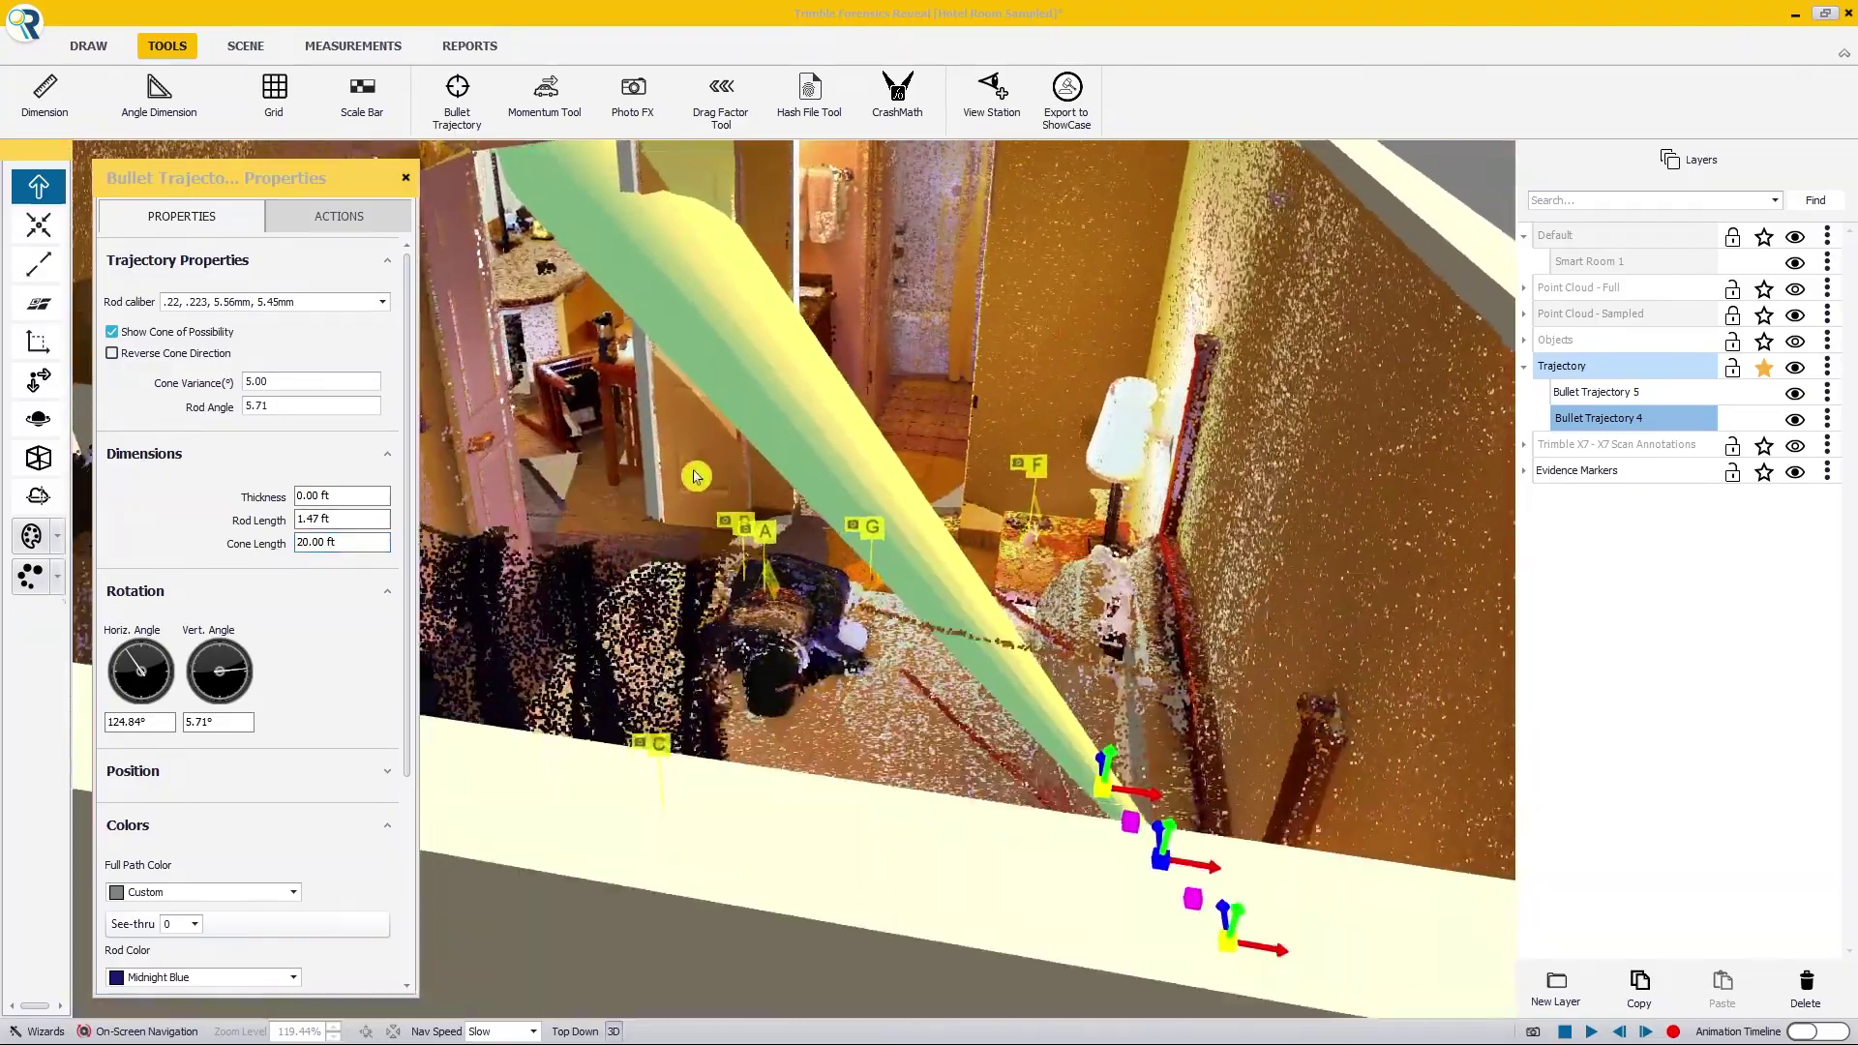
pyautogui.scroll(5, 623, 478)
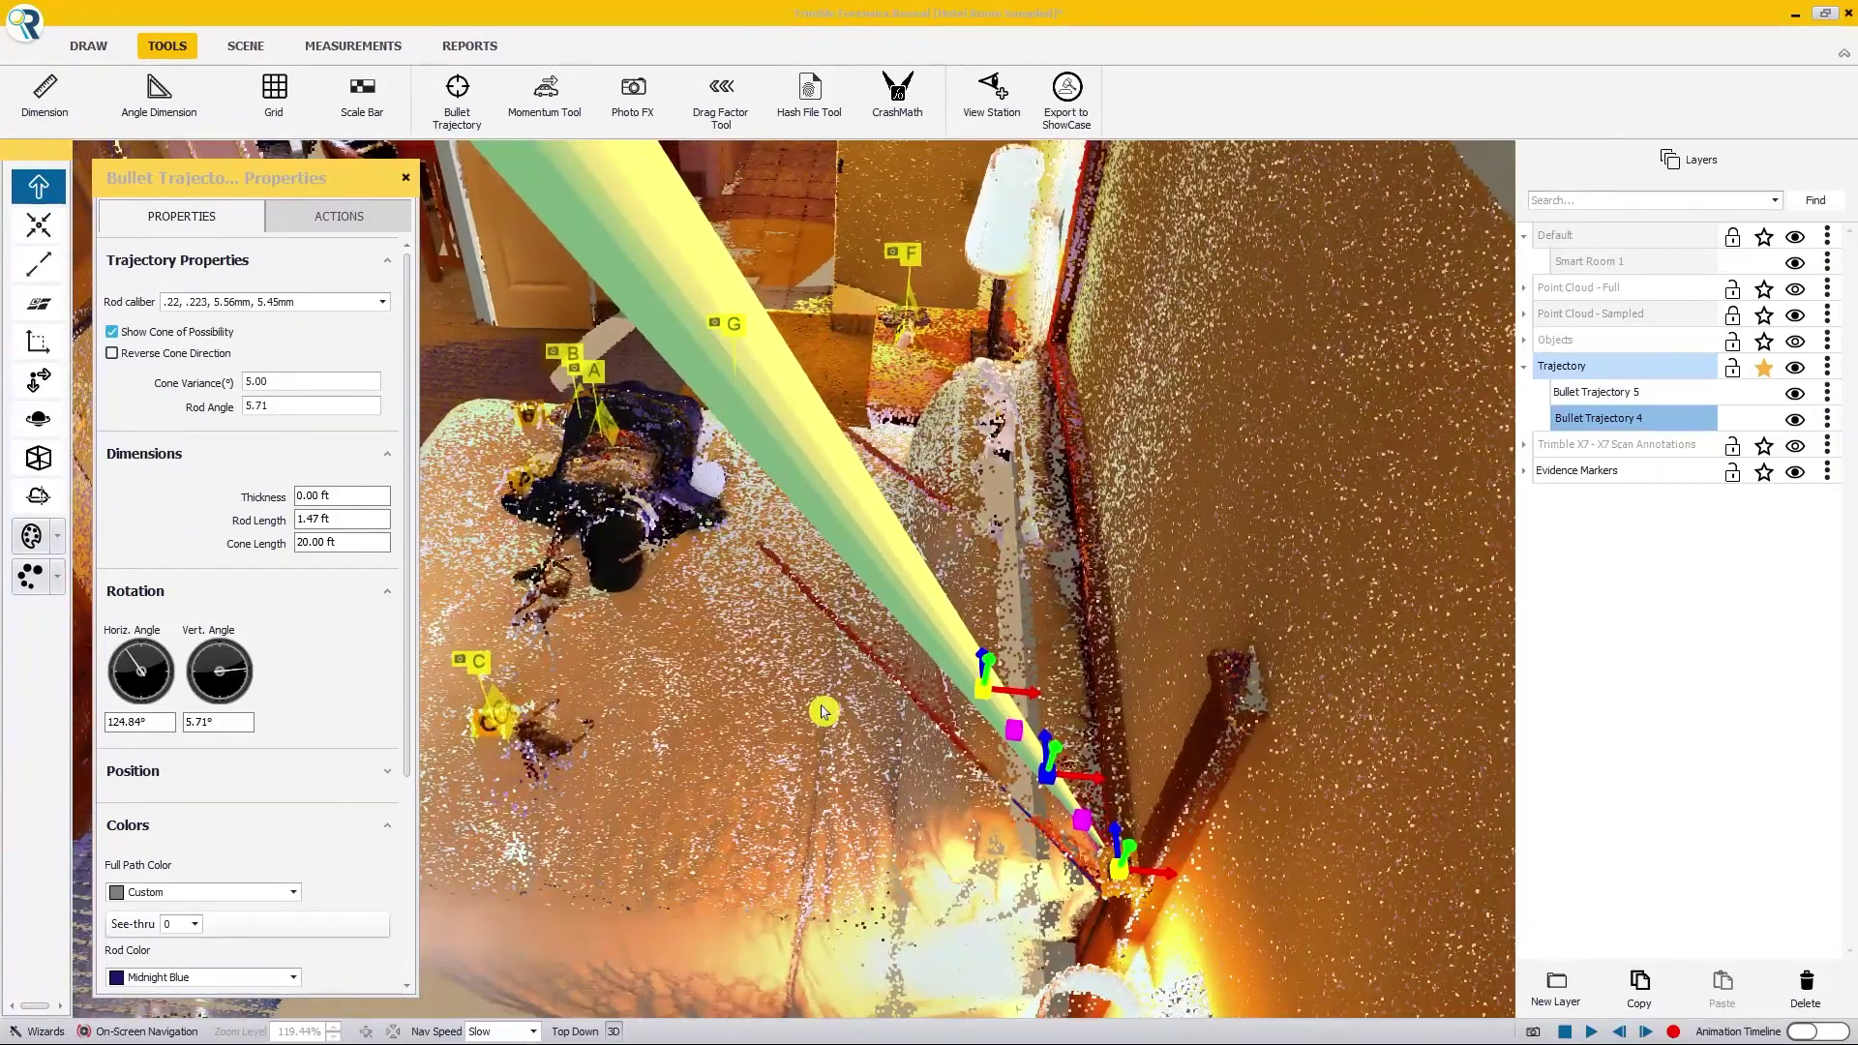
# Step: Show the cone of possibility for Bullet Trajectory 5 and extend its cone length to 20 ft
pyautogui.click(1640, 395)
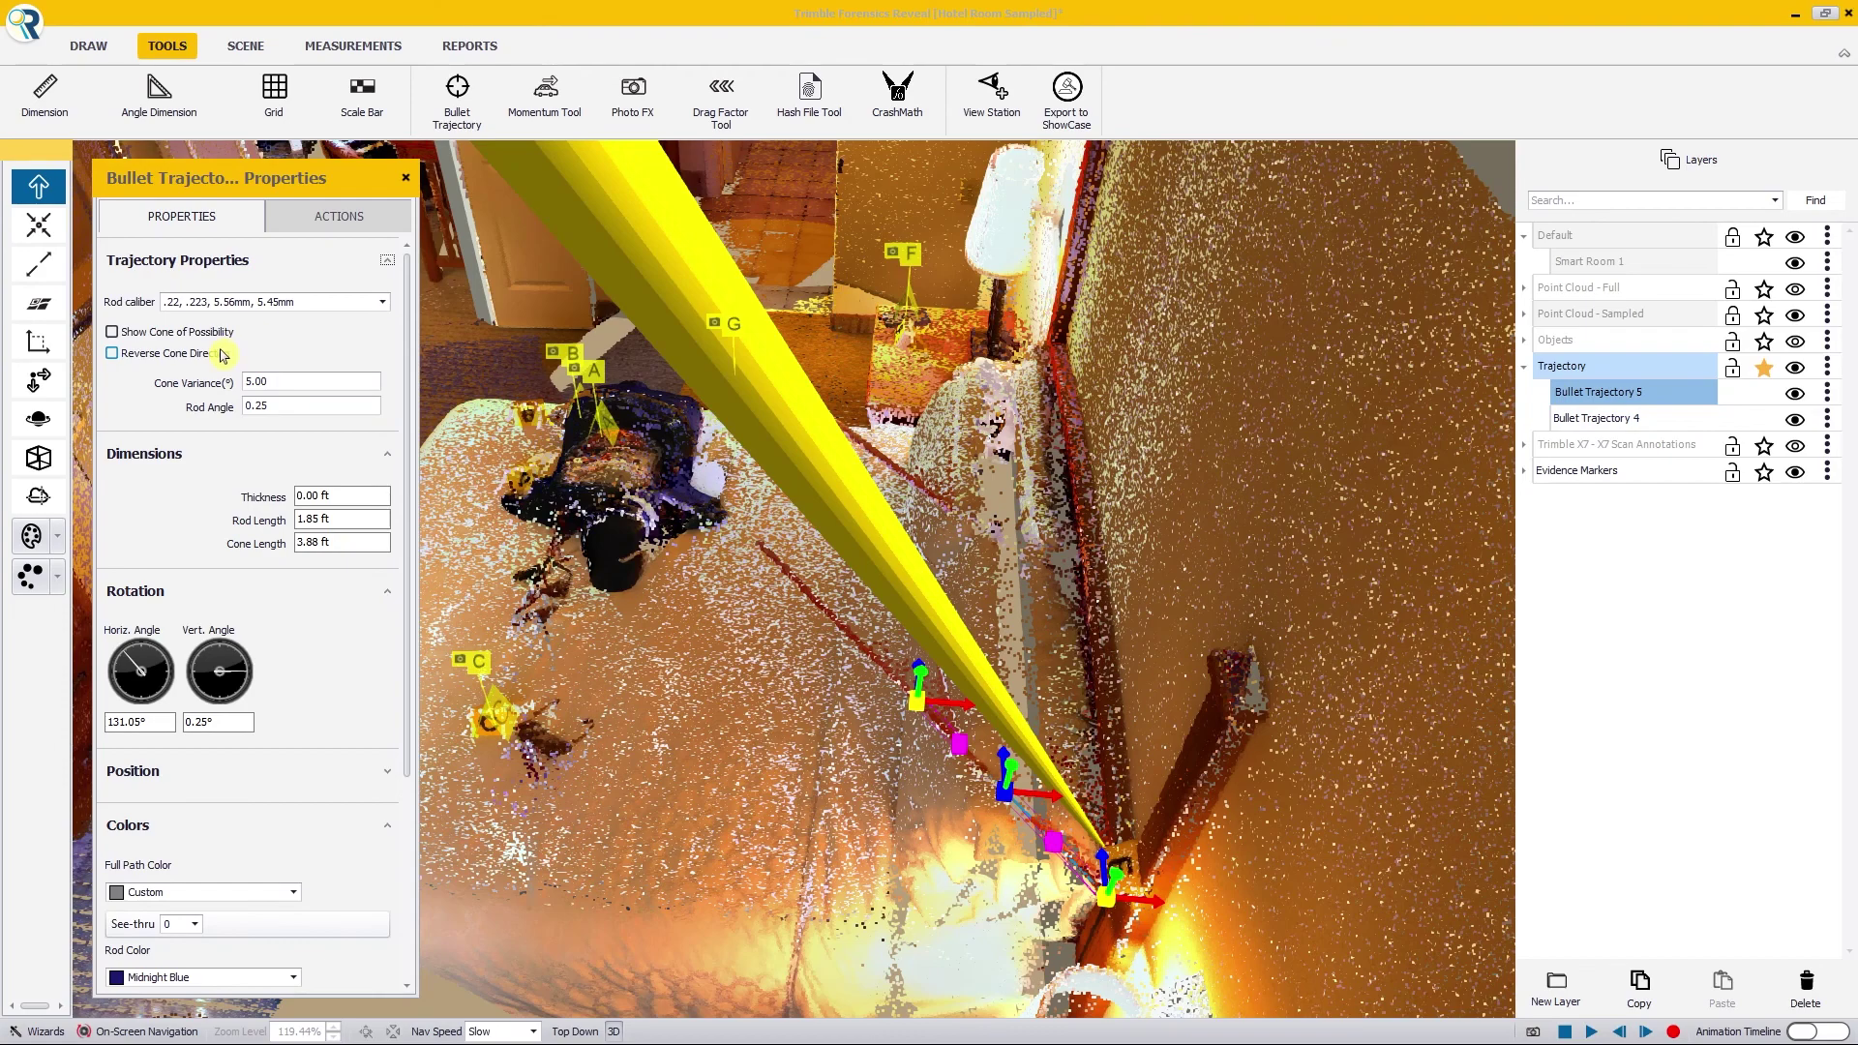
pyautogui.click(201, 333)
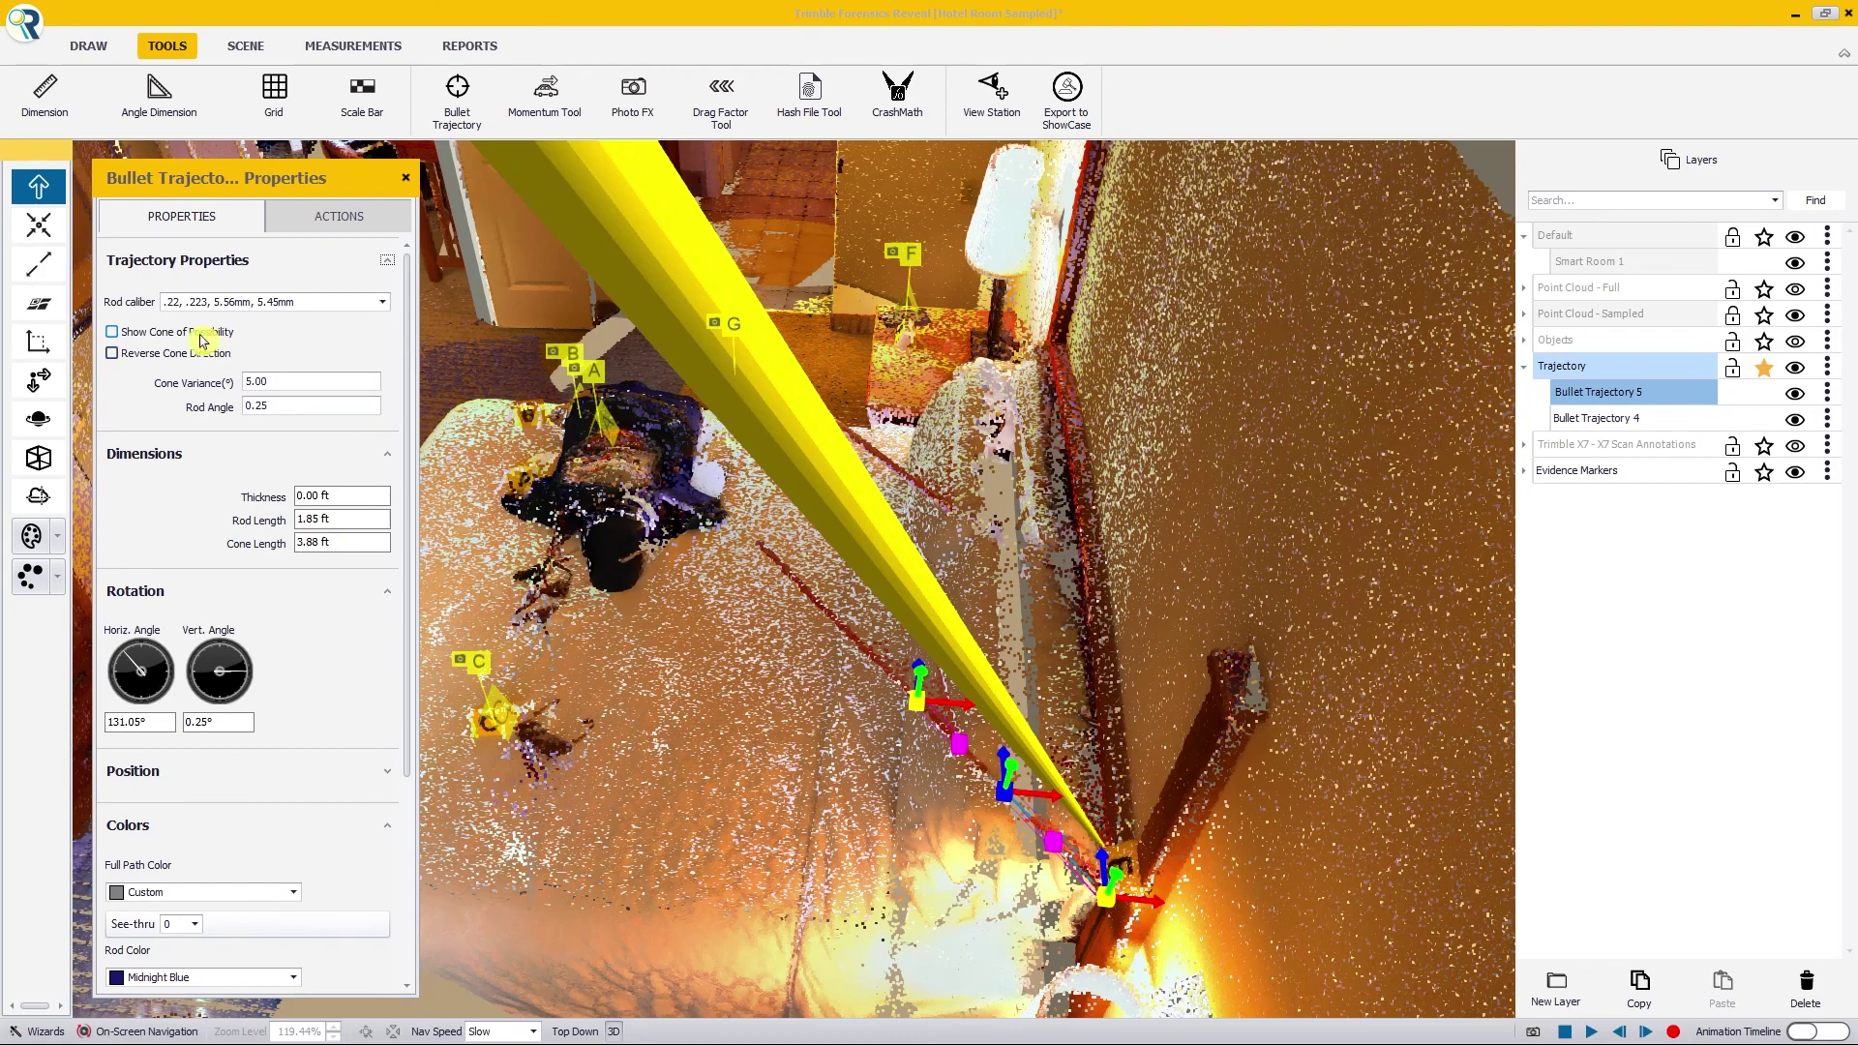
pyautogui.click(350, 544)
pyautogui.write('20')
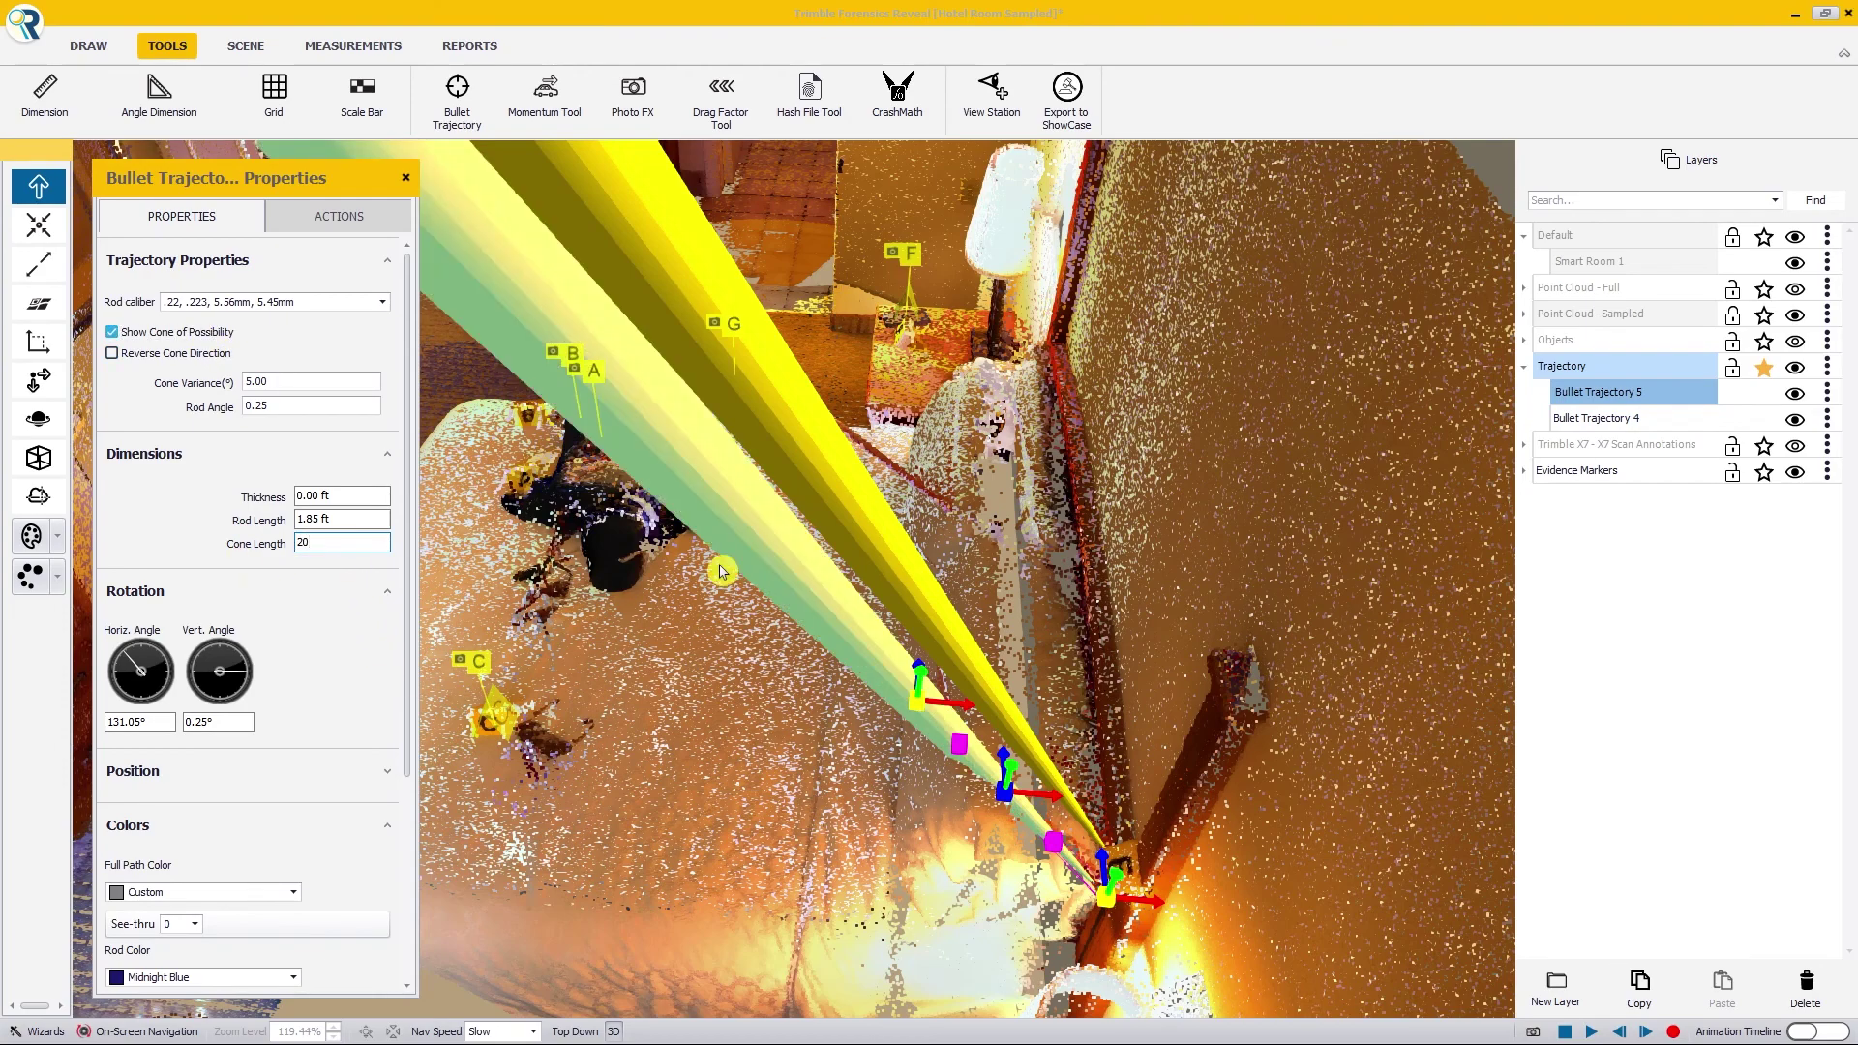
pyautogui.moveTo(992, 572); pyautogui.dragTo(701, 364, button='right')
pyautogui.moveTo(702, 370); pyautogui.dragTo(649, 351)
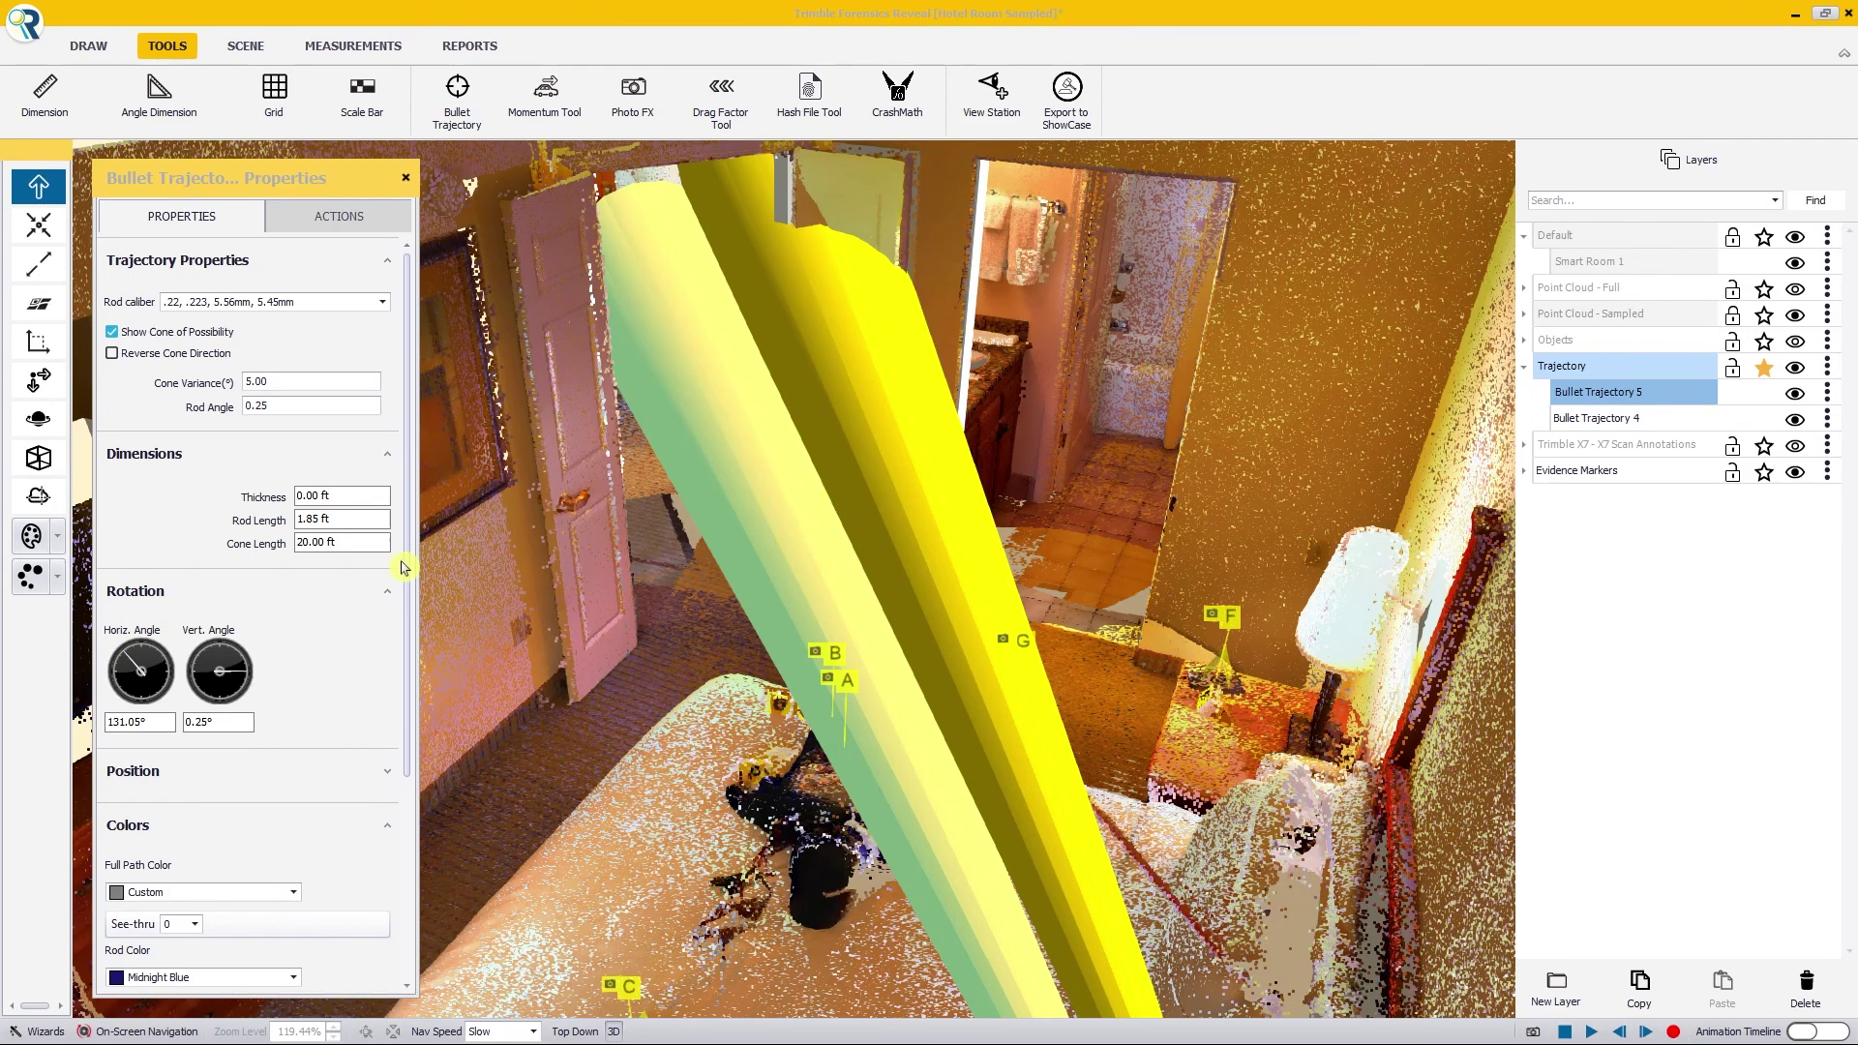
# Step: Set the cone color of Bullet Trajectory 5 to Dark Green with a see-thru value of 50
pyautogui.moveTo(406, 566); pyautogui.dragTo(404, 775)
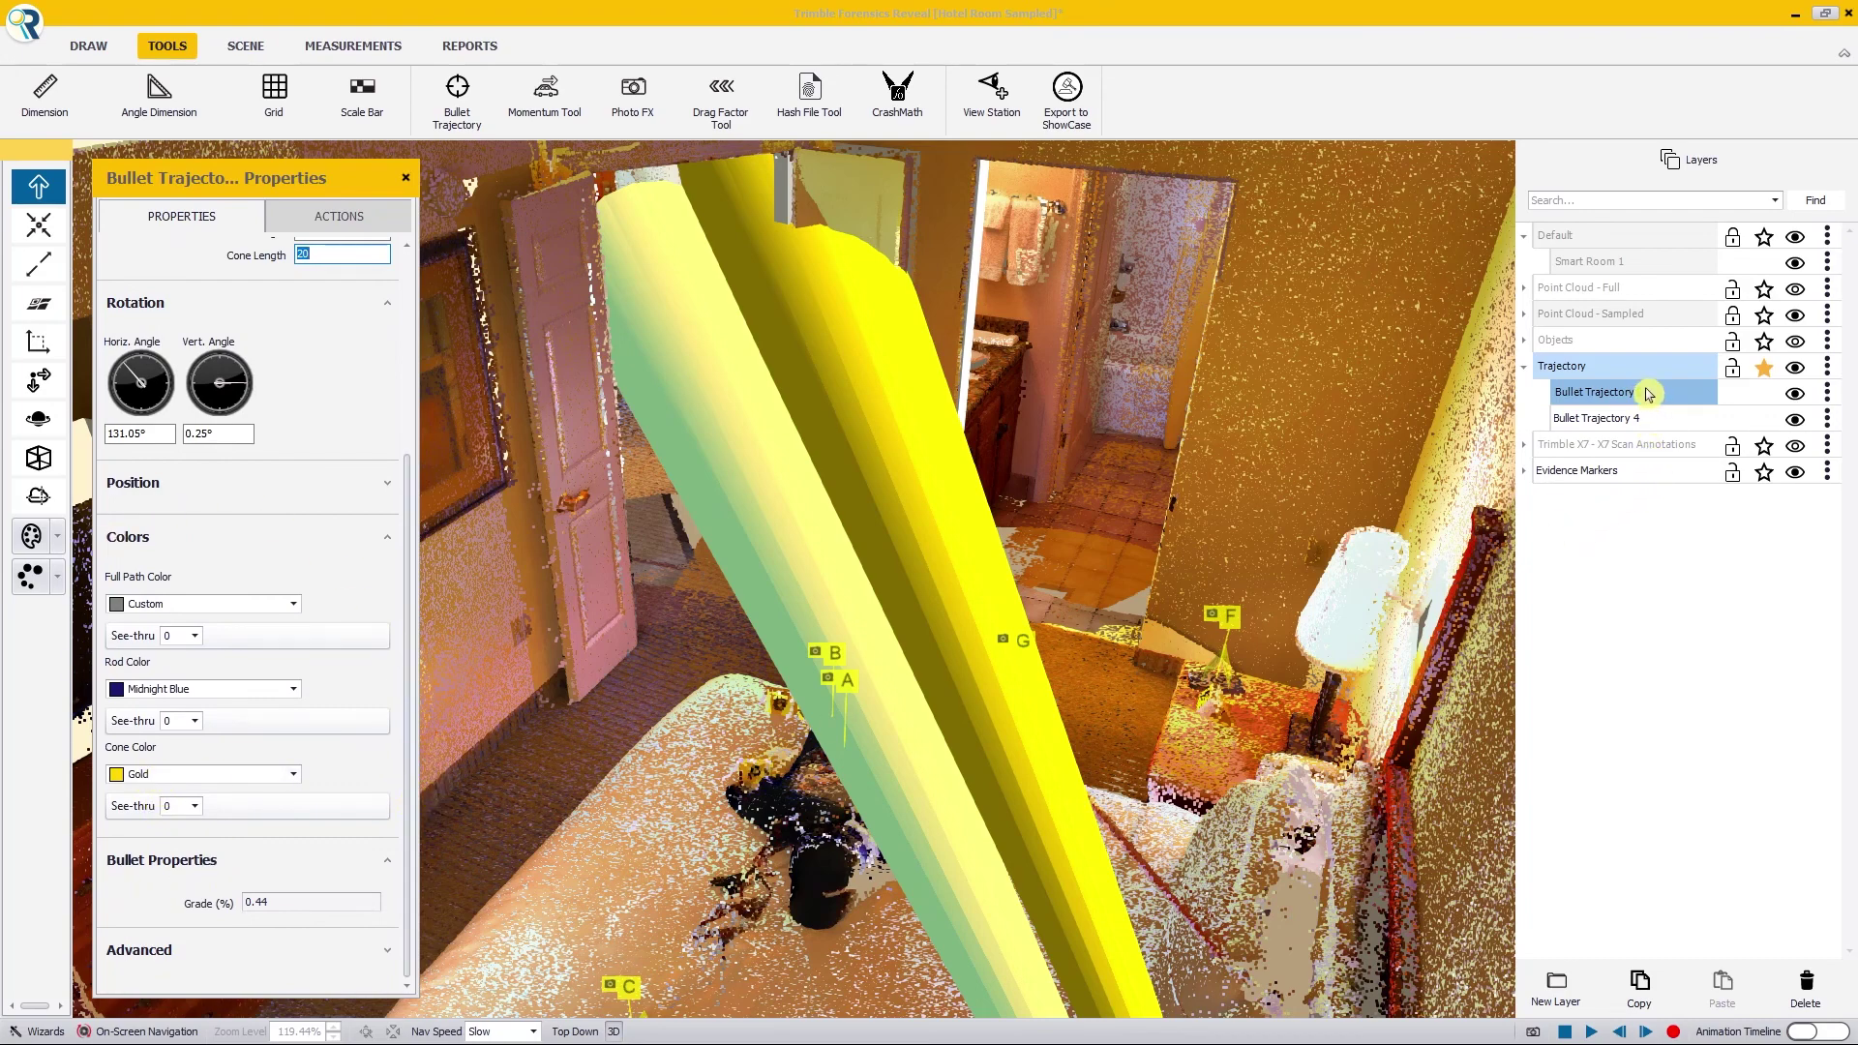
pyautogui.click(290, 777)
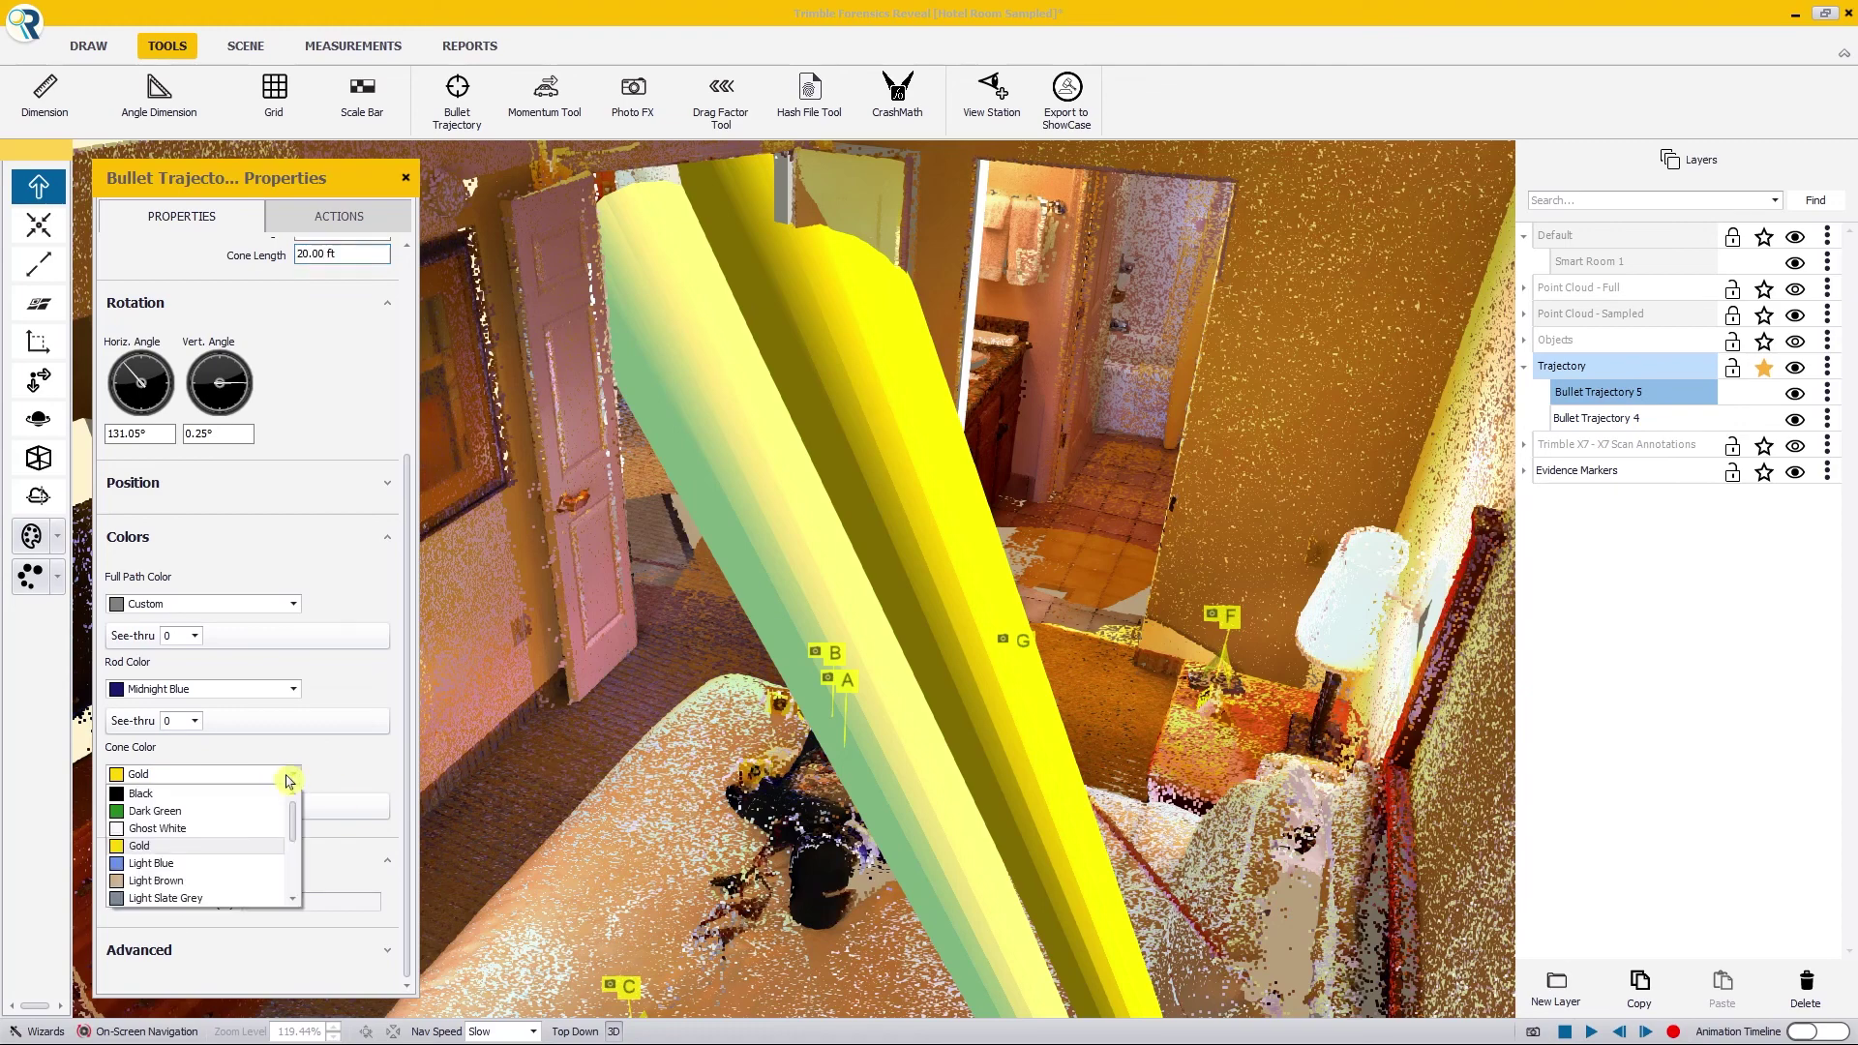
pyautogui.click(147, 813)
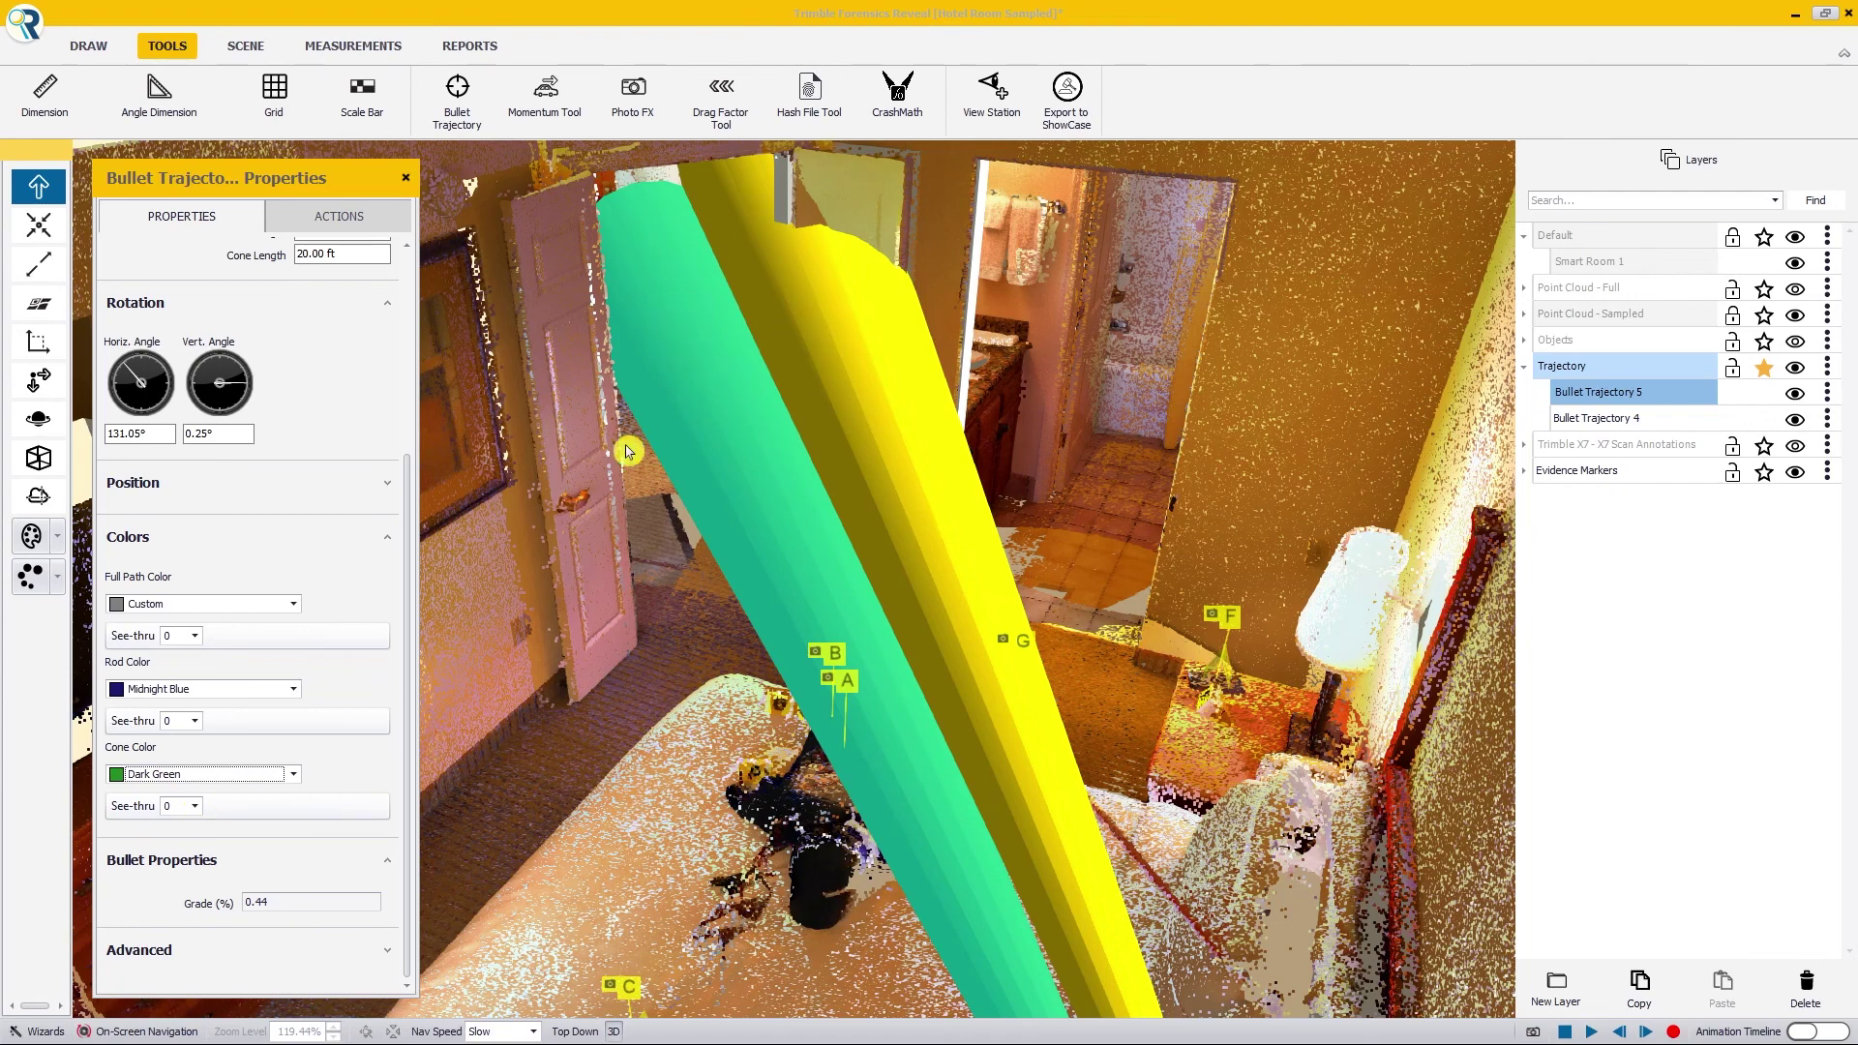
pyautogui.click(195, 808)
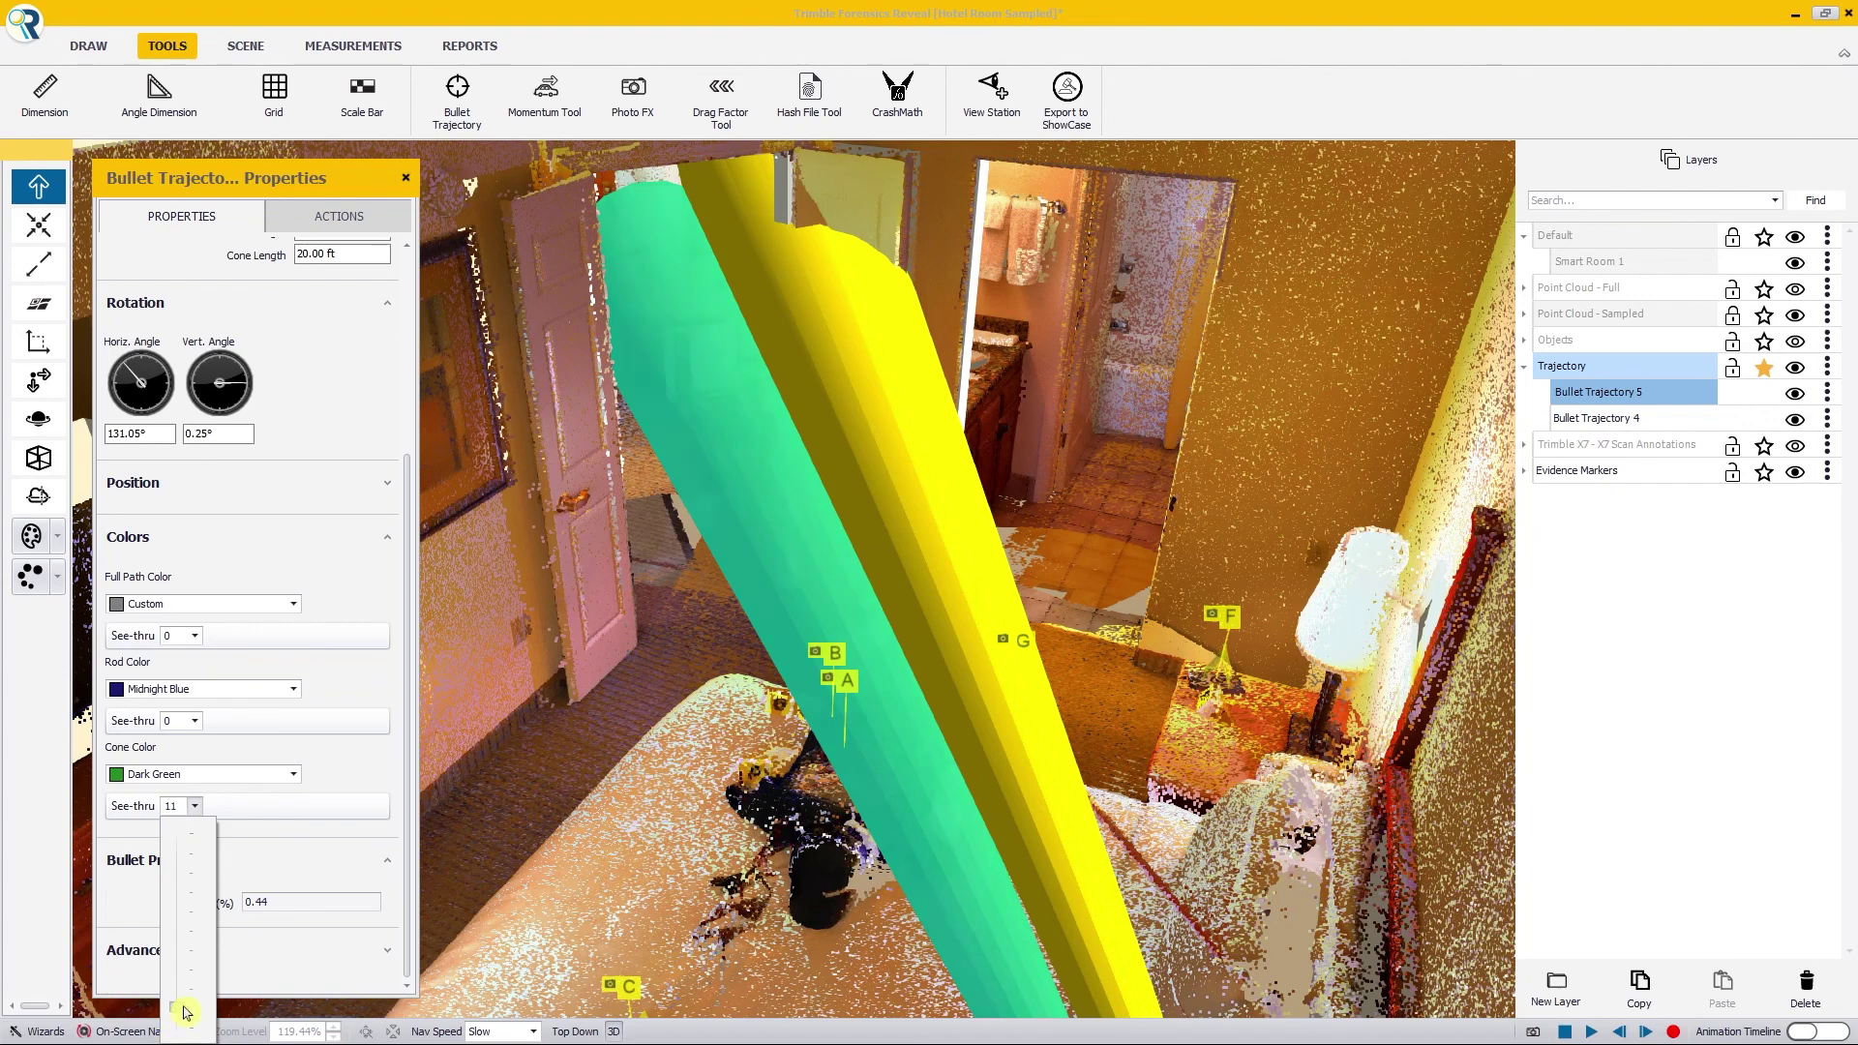
pyautogui.moveTo(187, 1012); pyautogui.dragTo(197, 983)
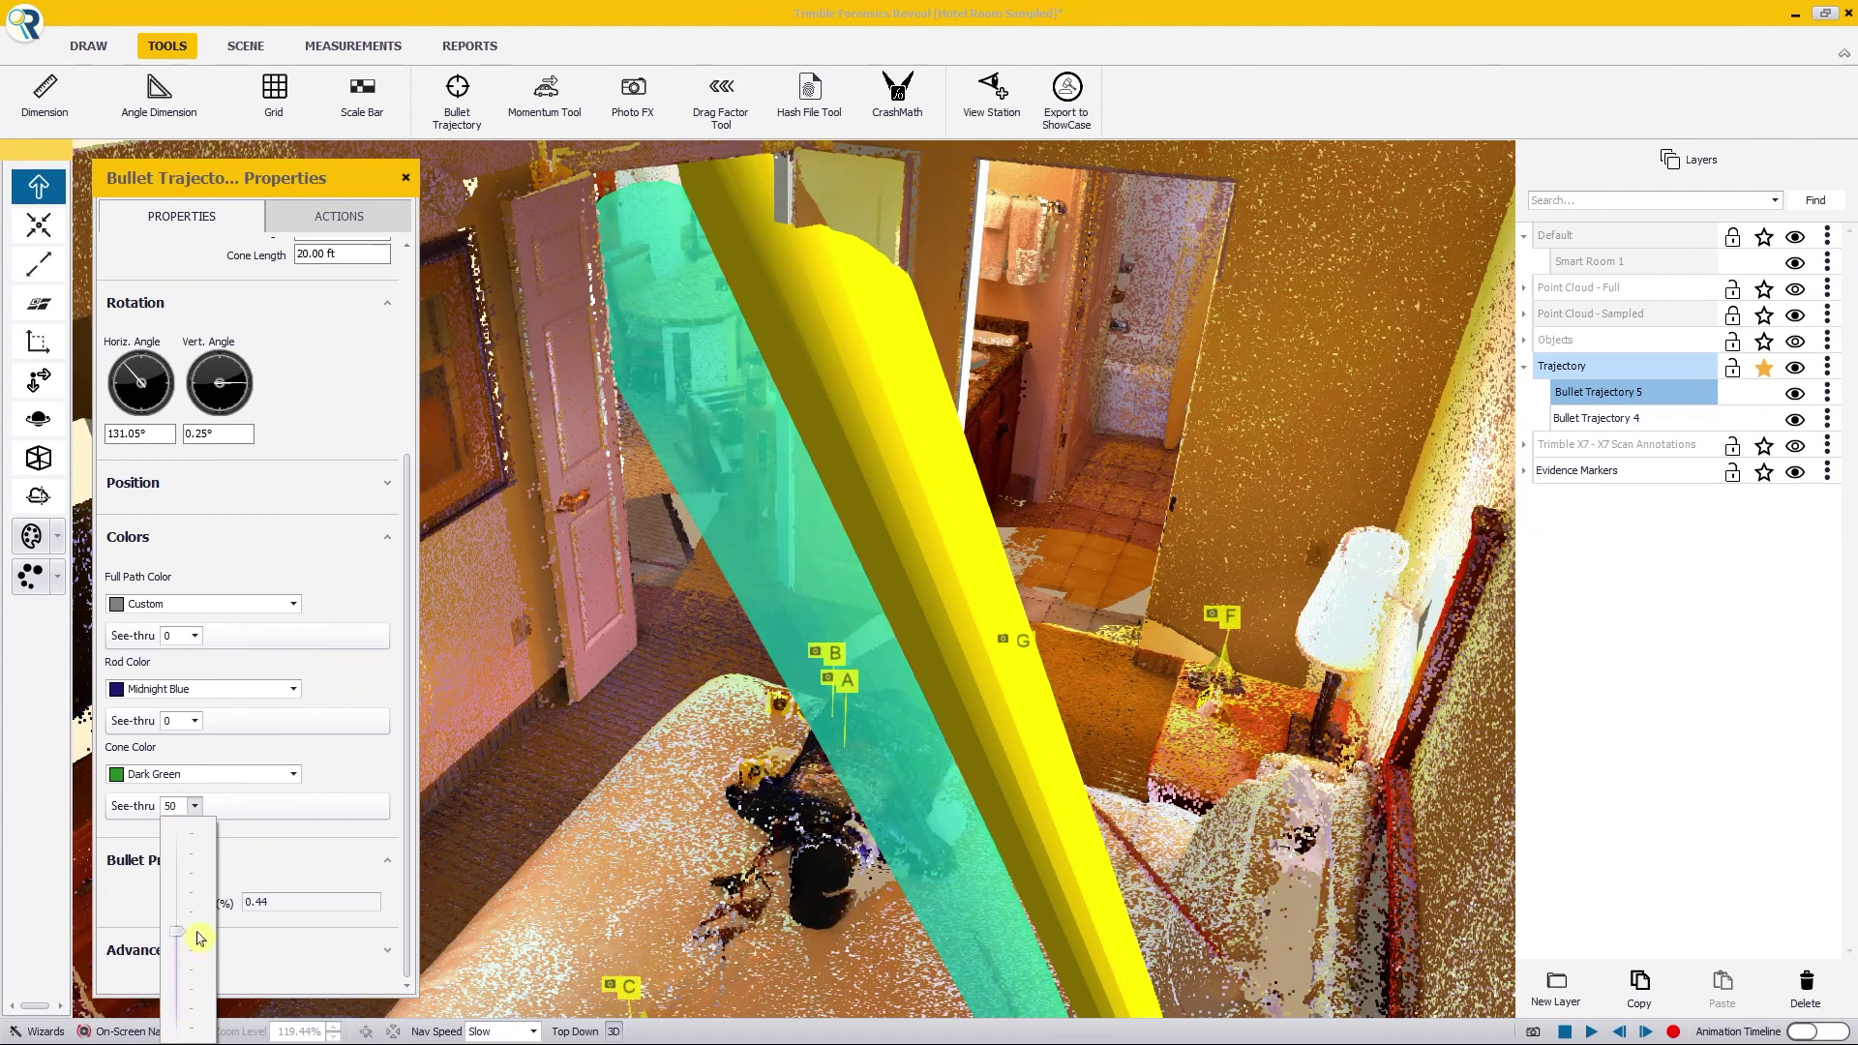
# Step: Change the cone color of Bullet Trajectory 4 to Red and close its properties
pyautogui.click(1623, 423)
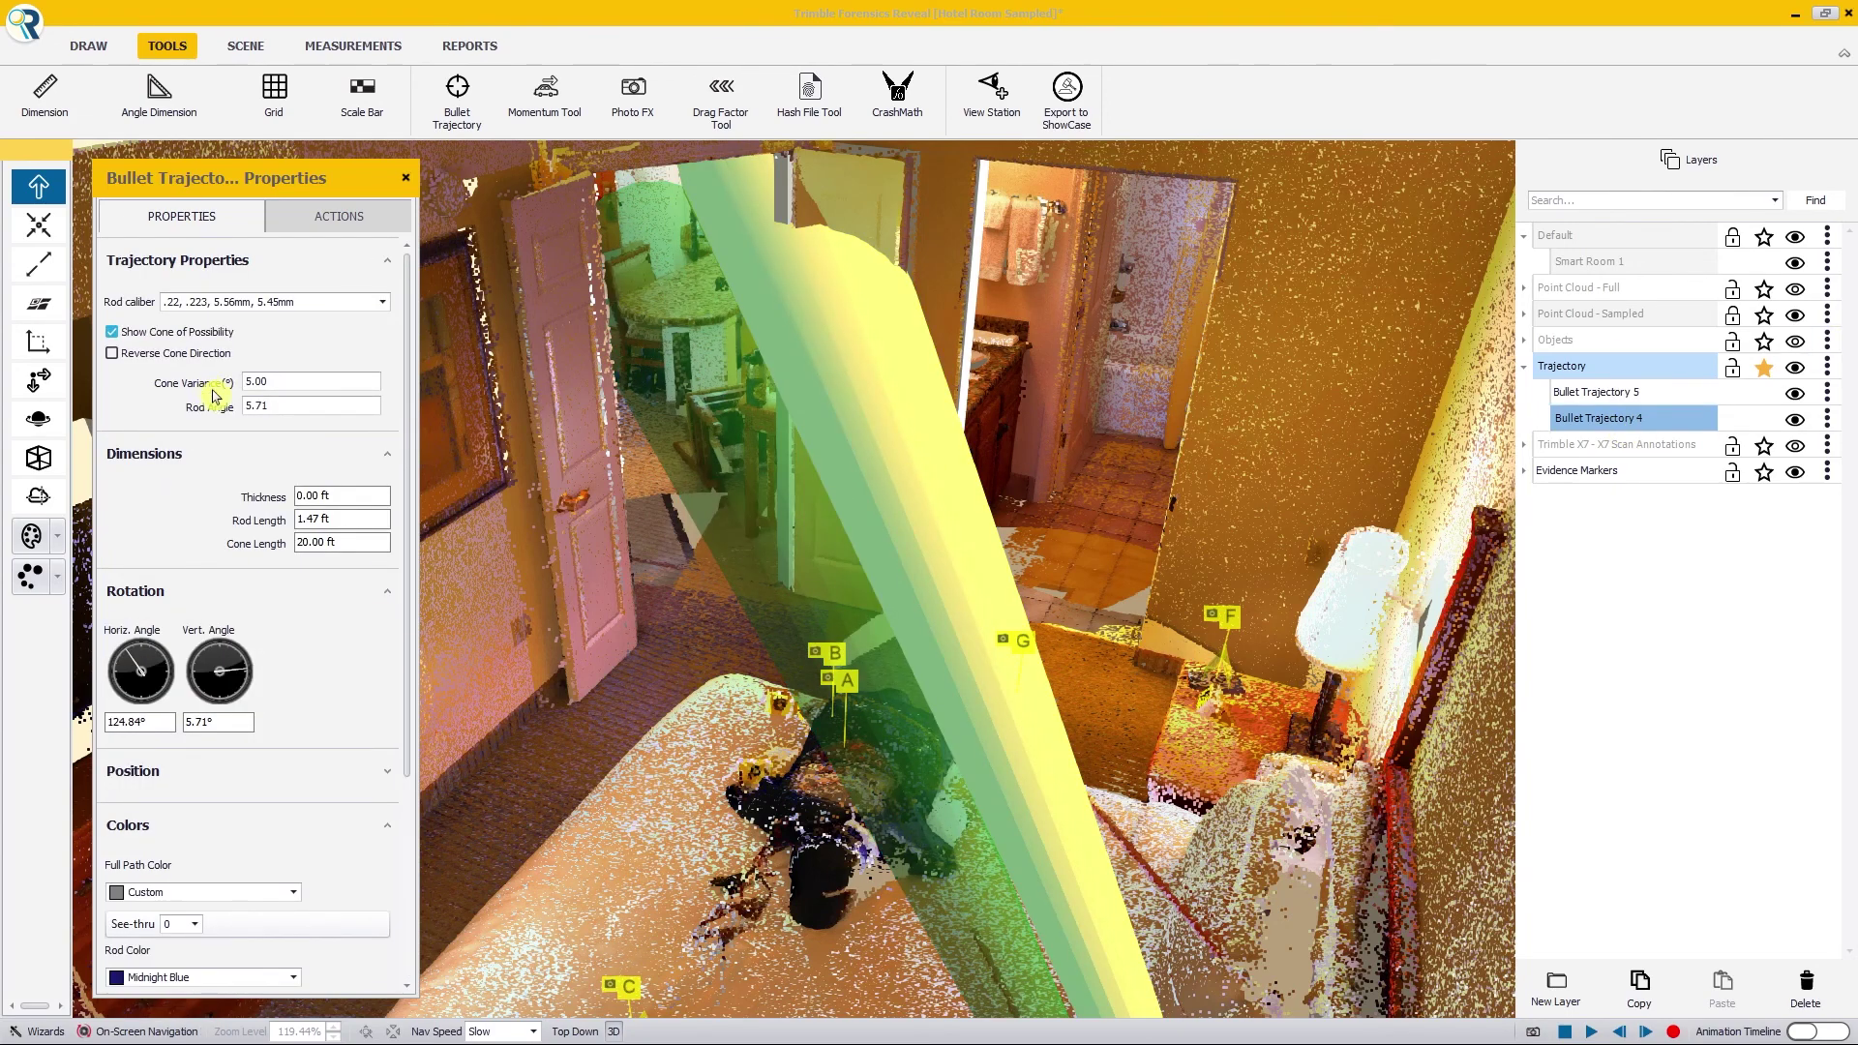
pyautogui.scroll(-3, 407, 607)
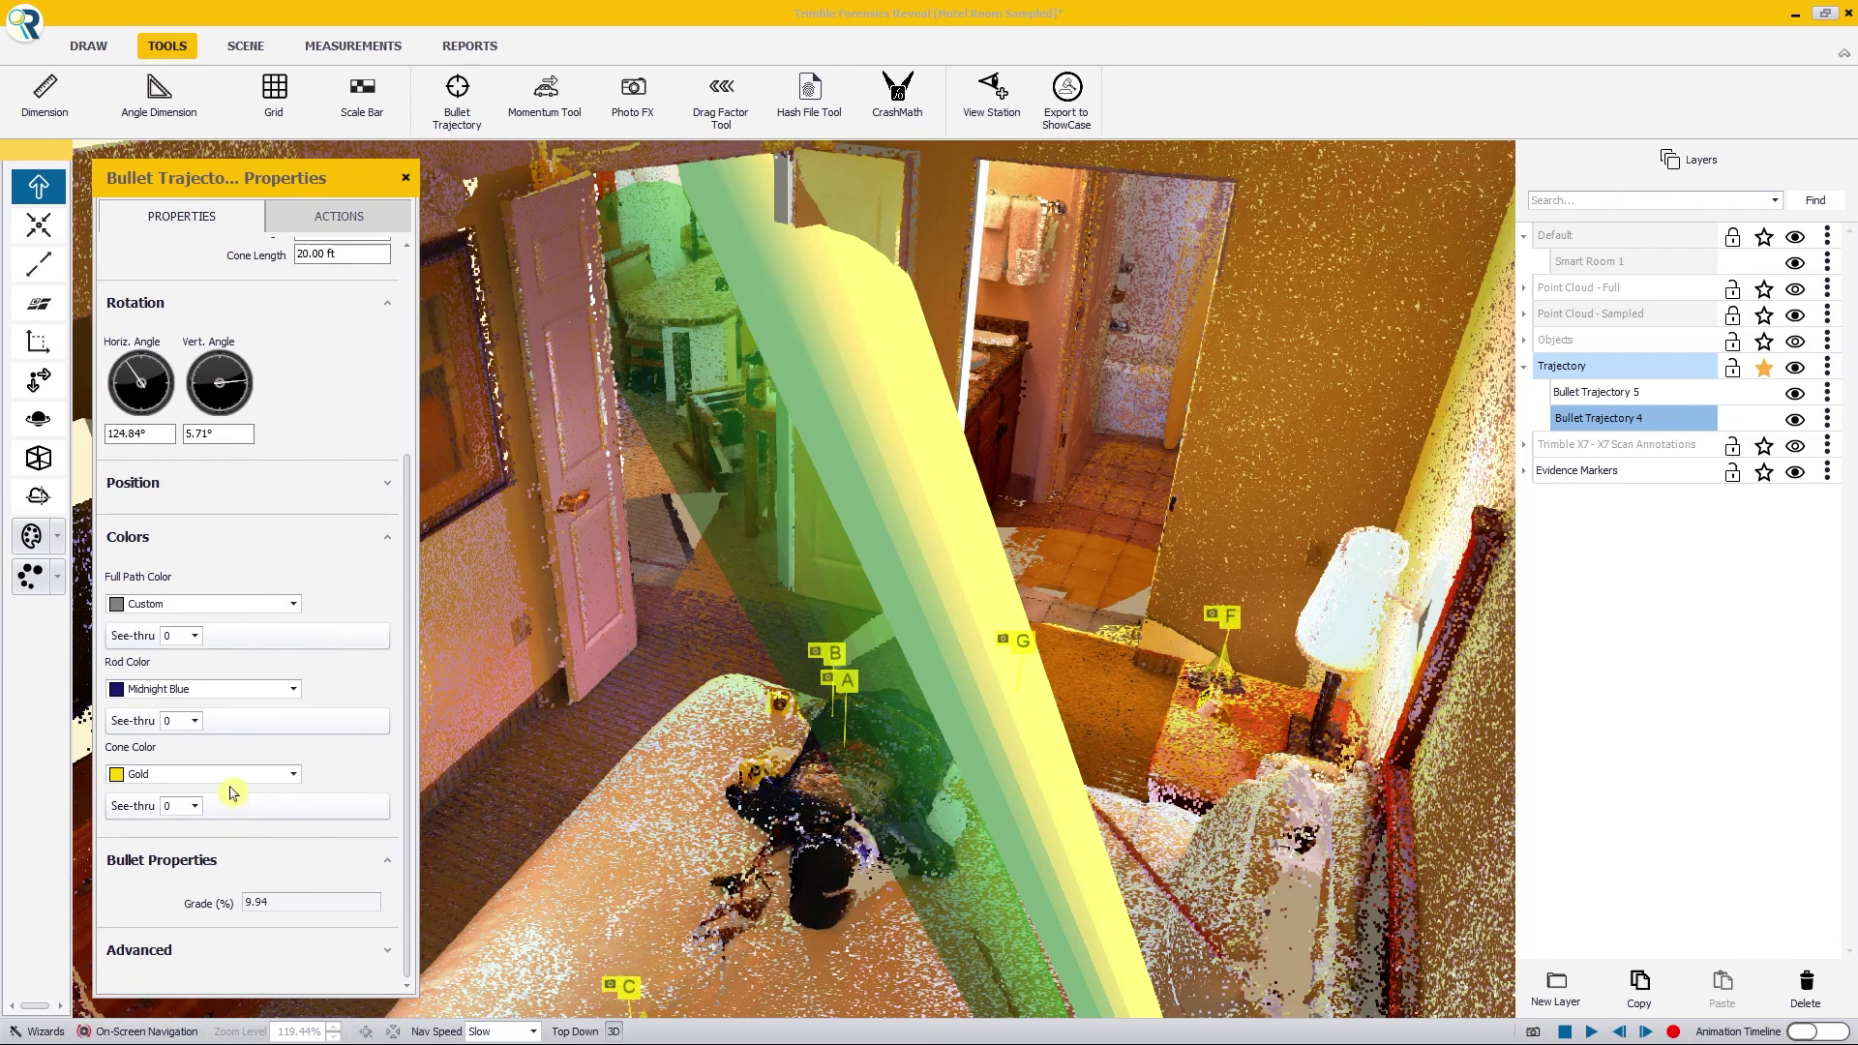
pyautogui.click(295, 784)
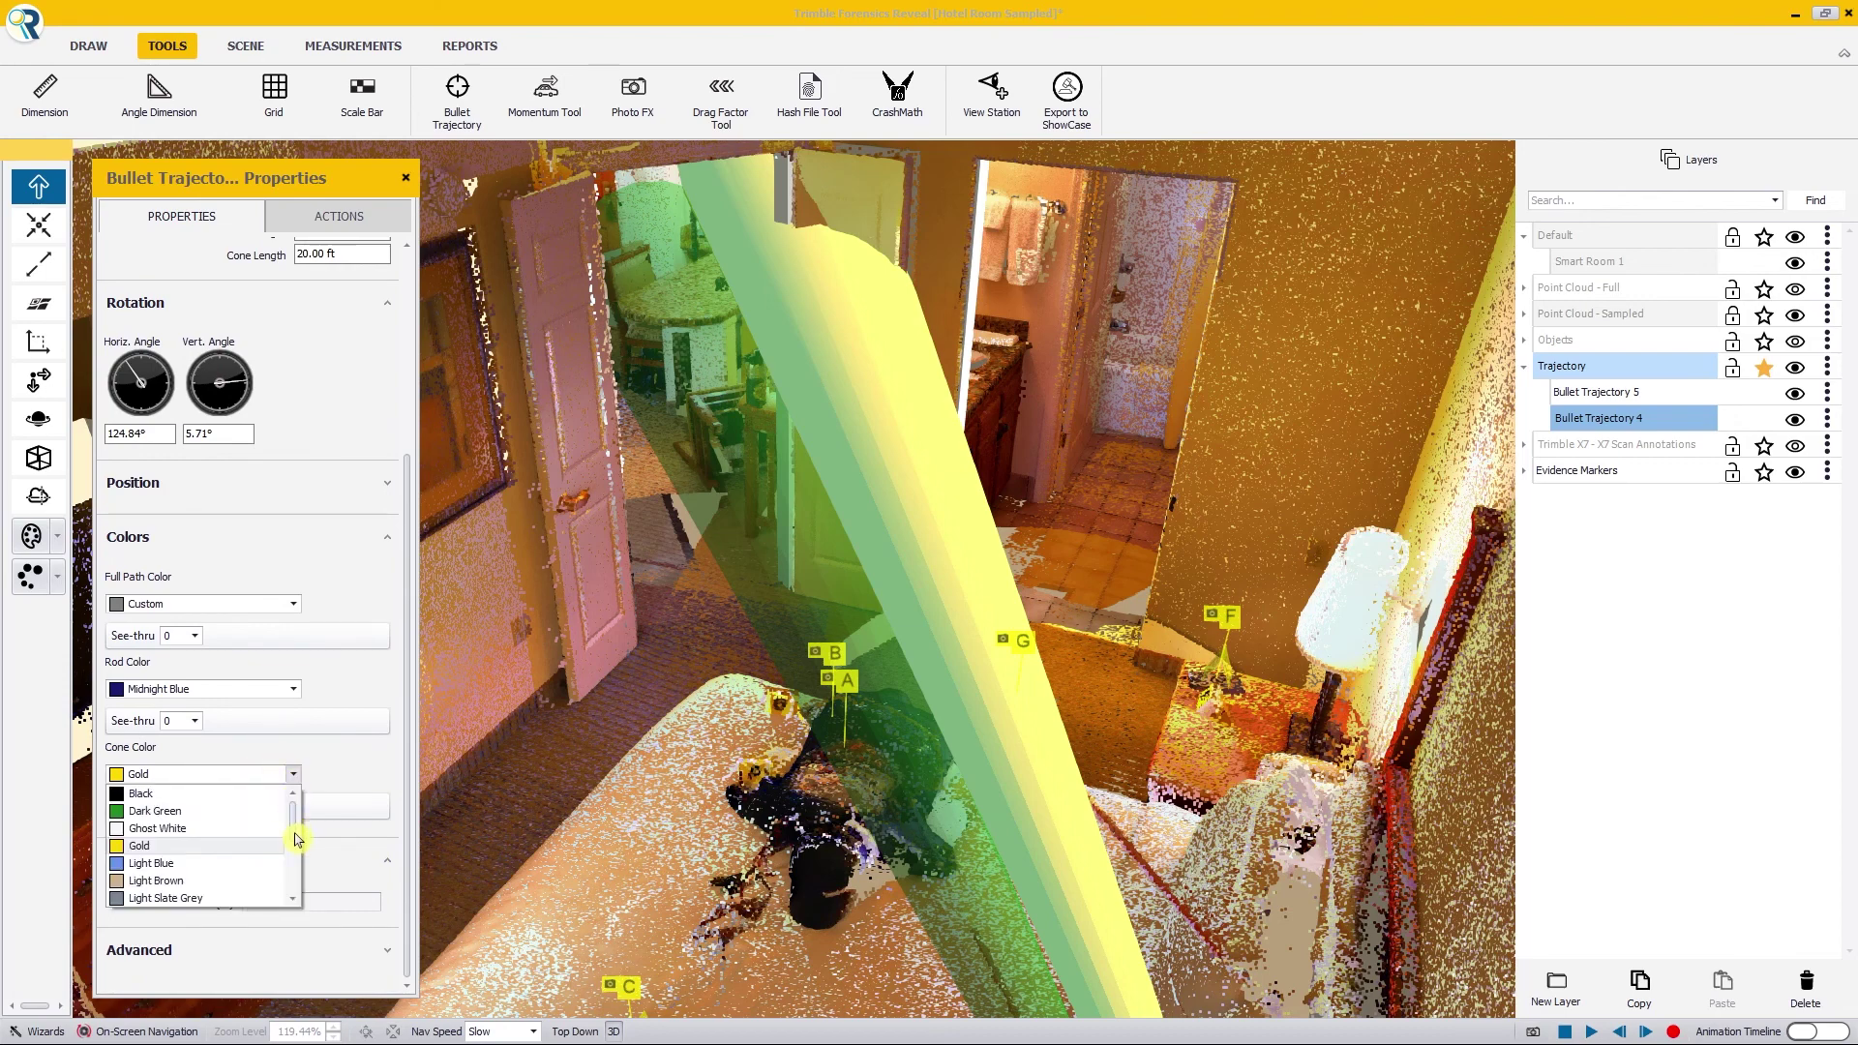
pyautogui.moveTo(295, 838); pyautogui.dragTo(296, 892)
pyautogui.click(132, 813)
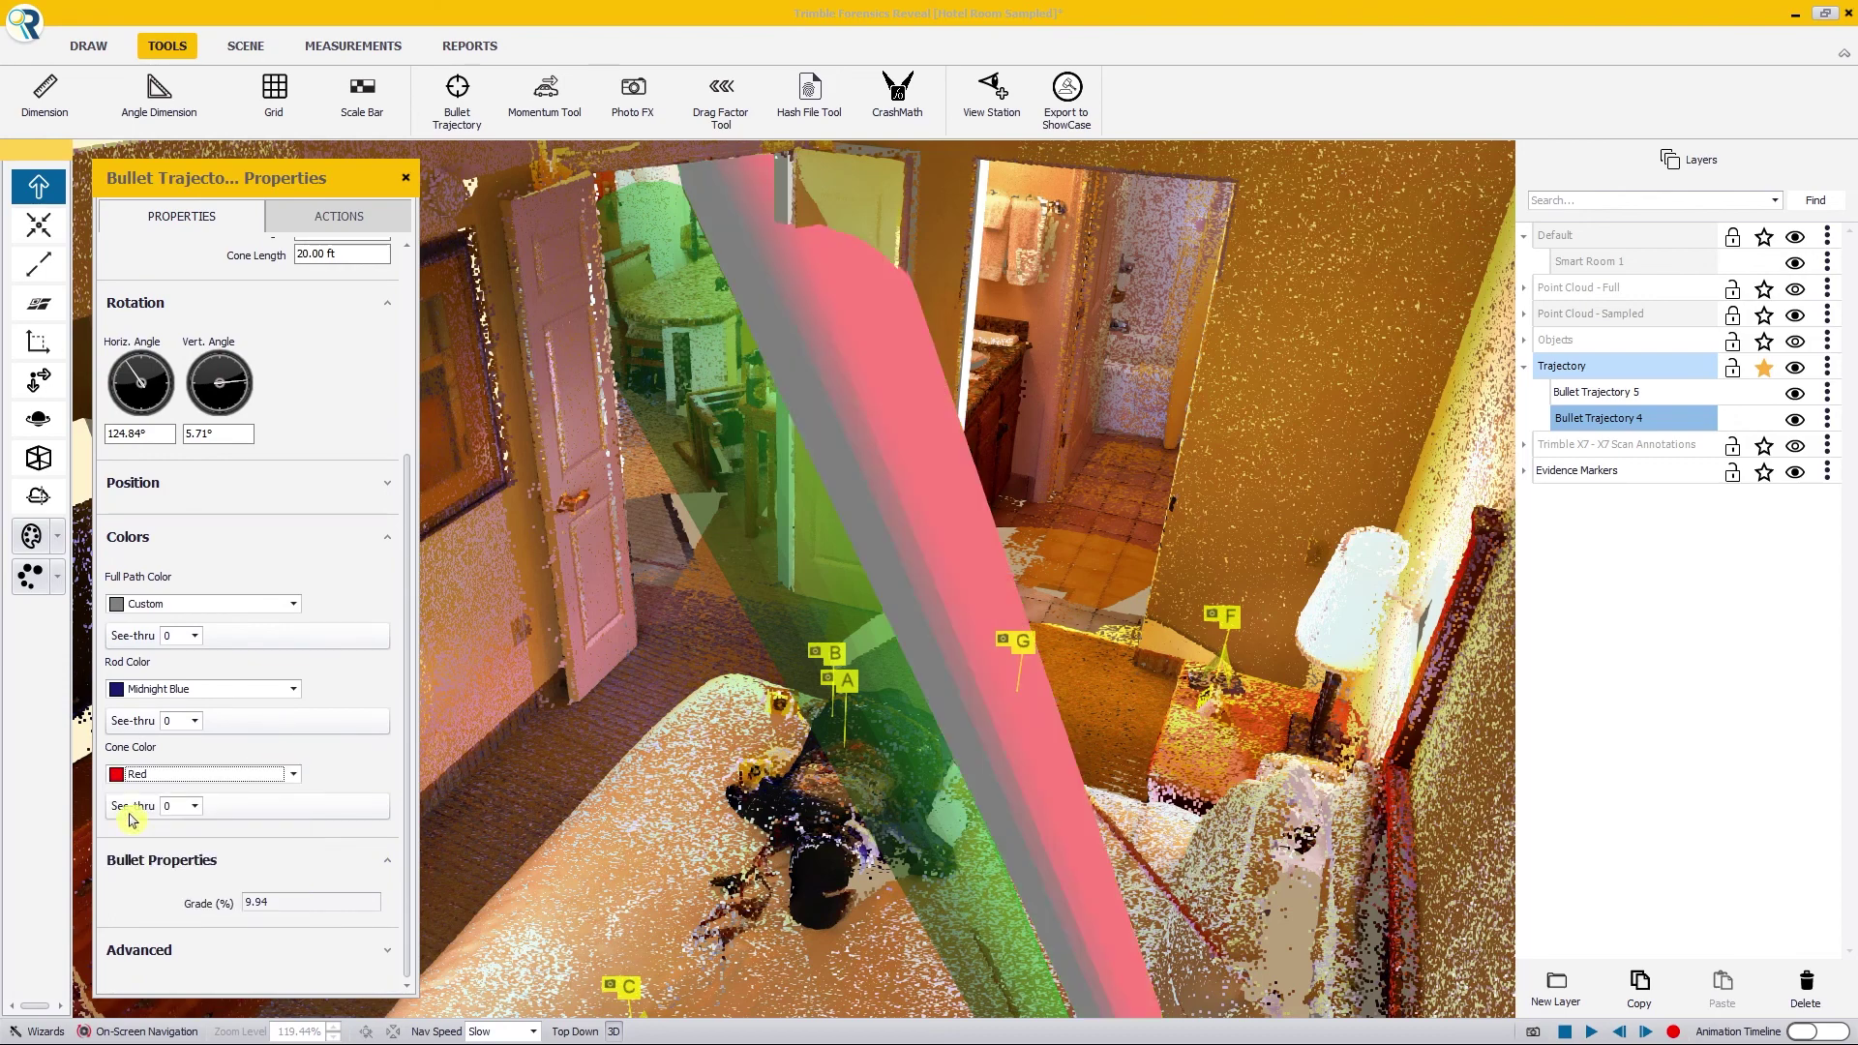
pyautogui.click(416, 180)
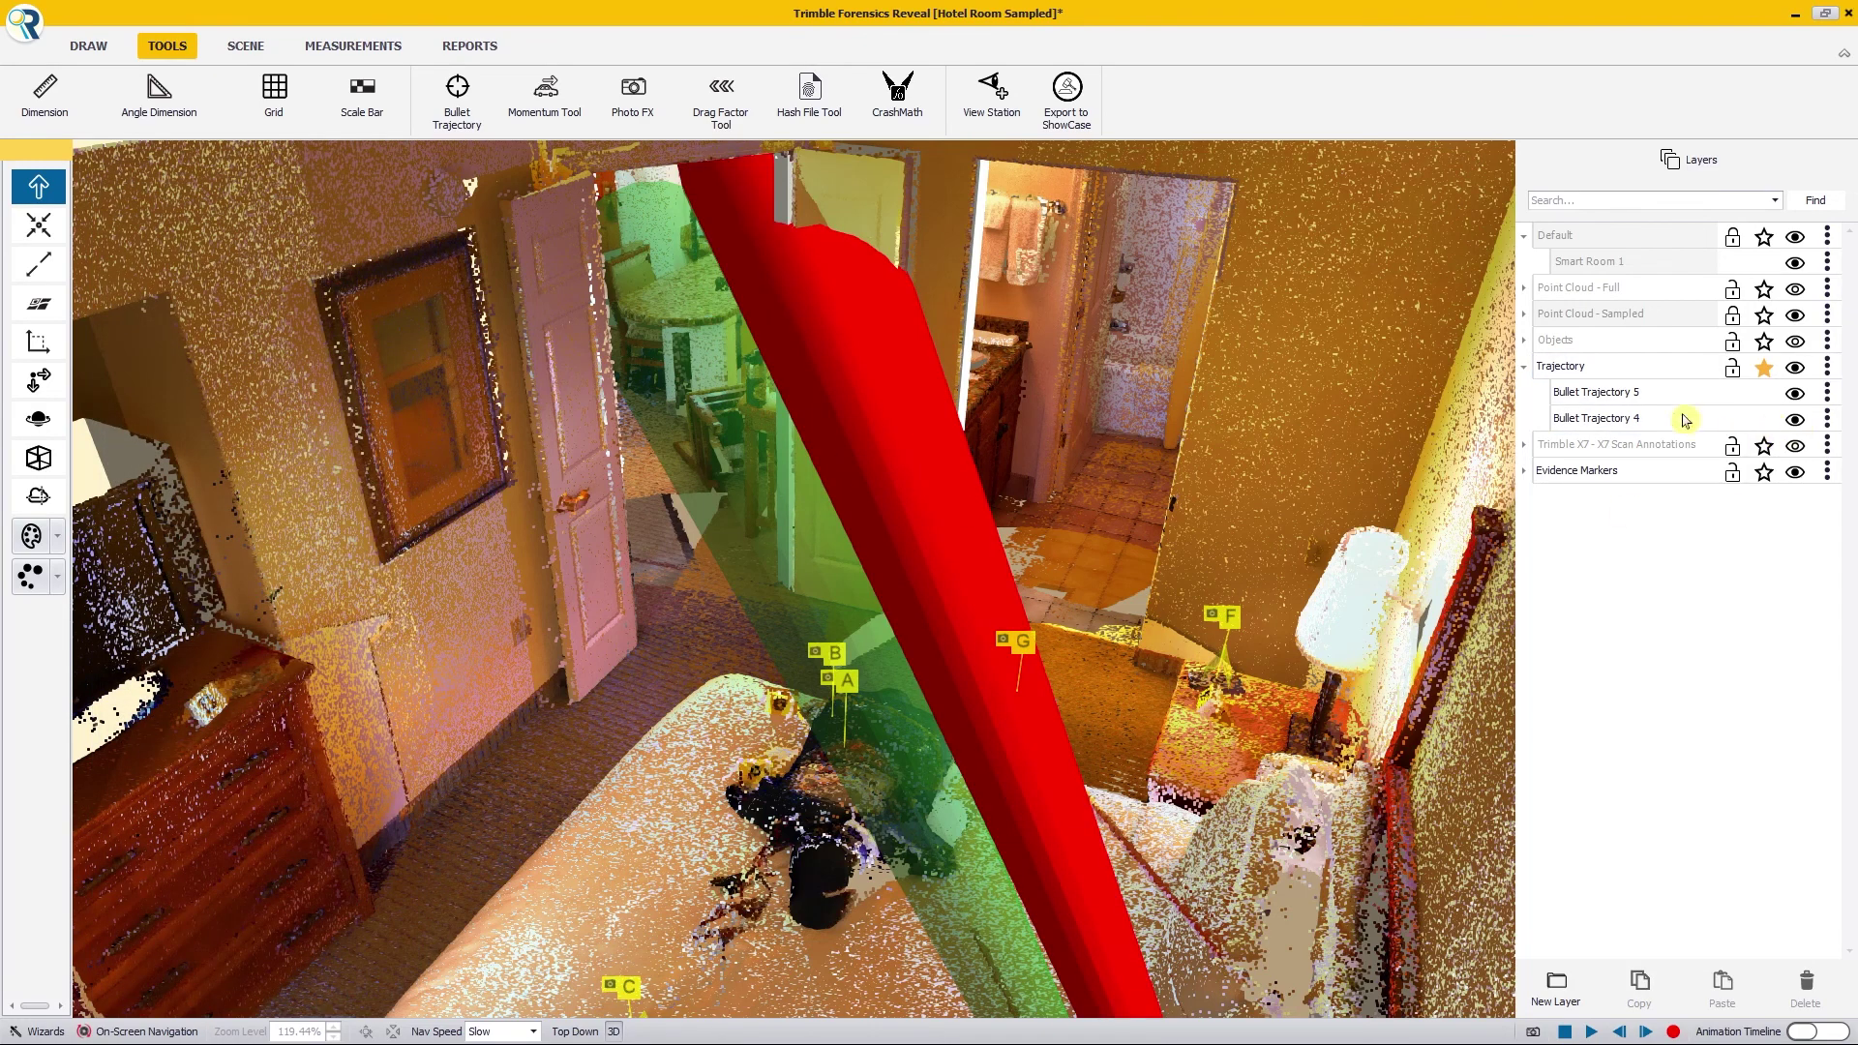
# Step: Select Bullet Trajectory 4 again and make its red cone semi-transparent with a see-thru value of about 49
pyautogui.click(1646, 393)
pyautogui.click(918, 452)
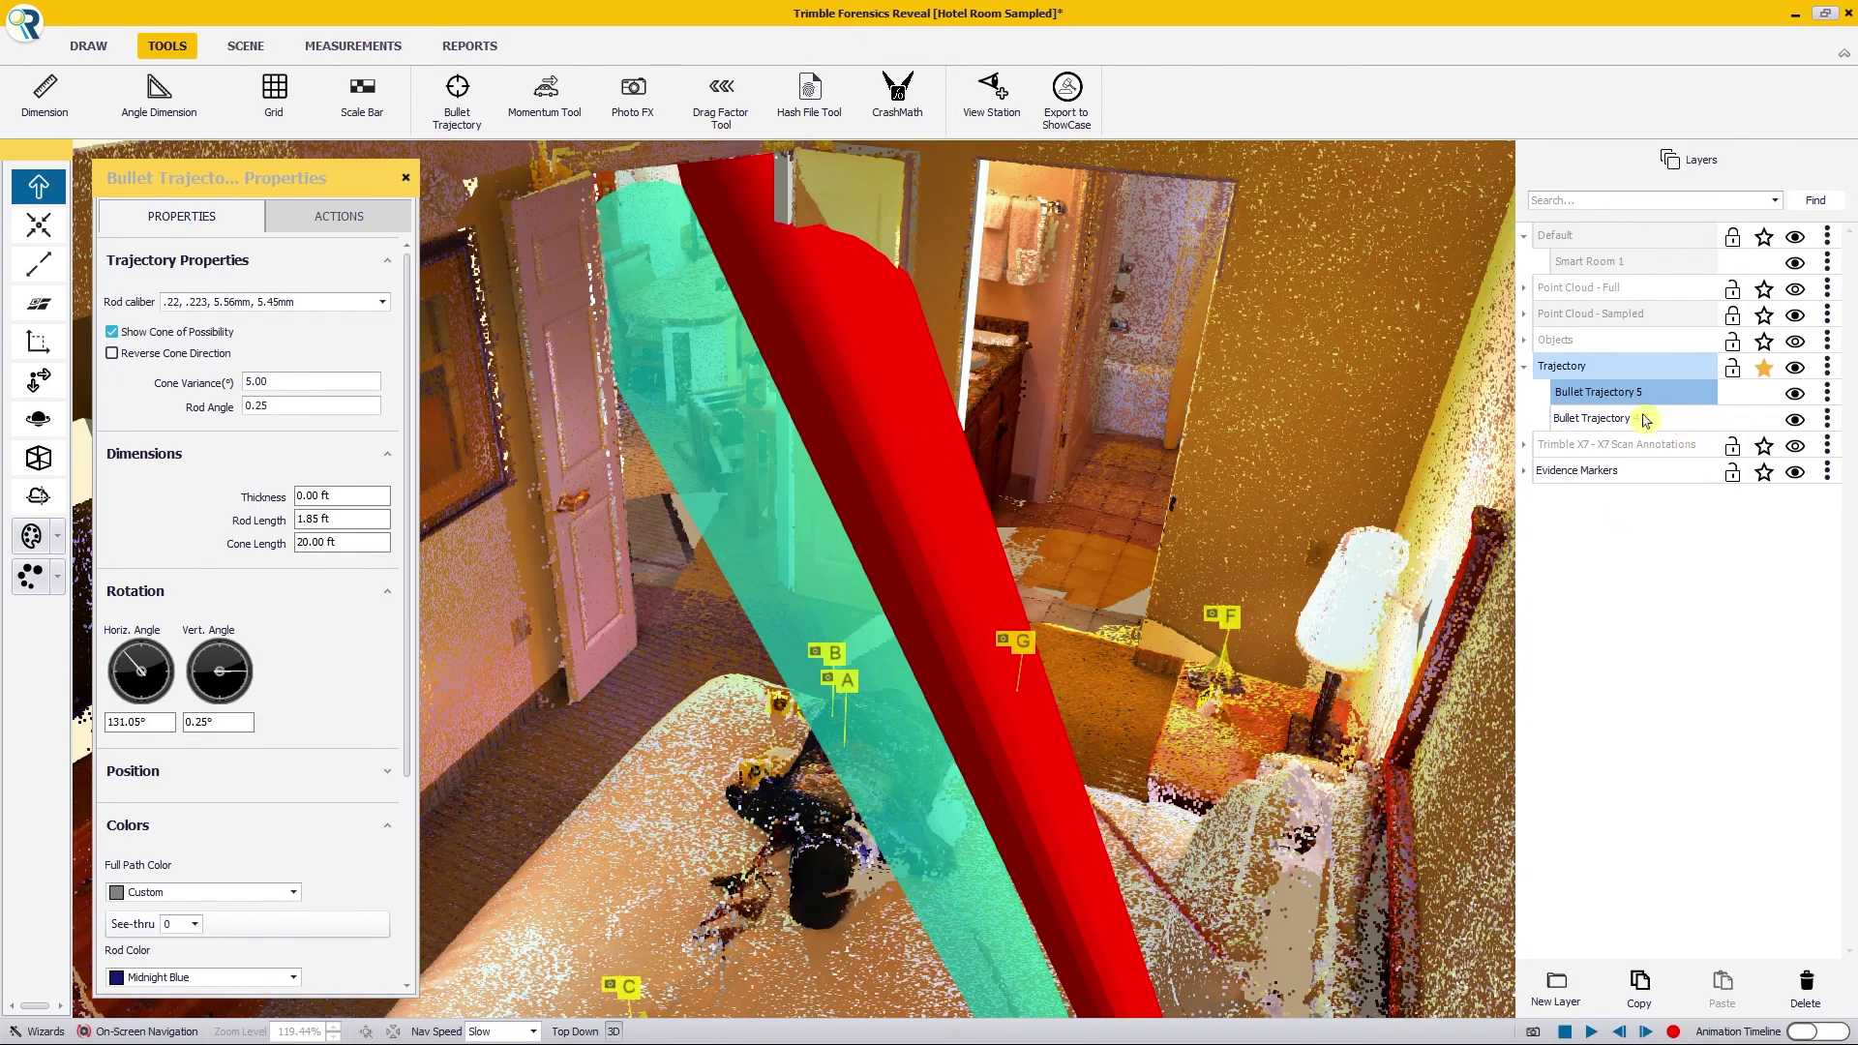
pyautogui.scroll(-3, 407, 624)
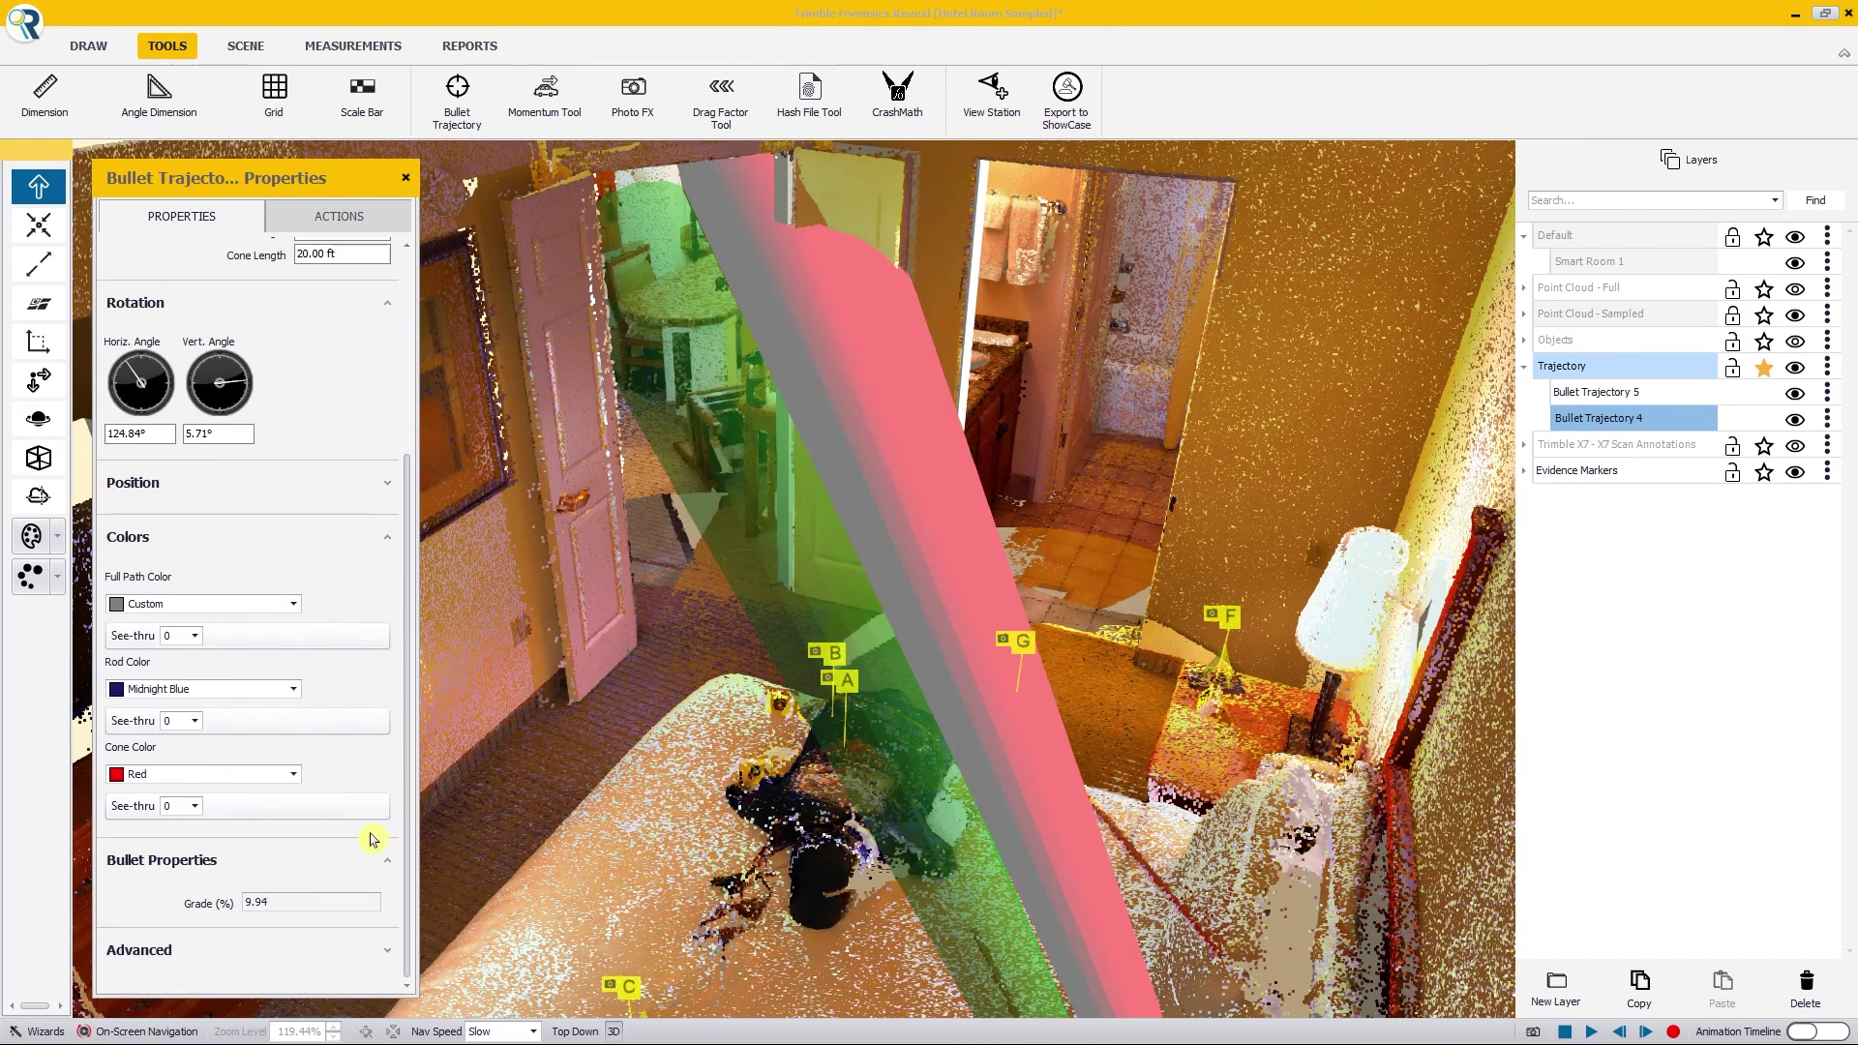
pyautogui.click(282, 775)
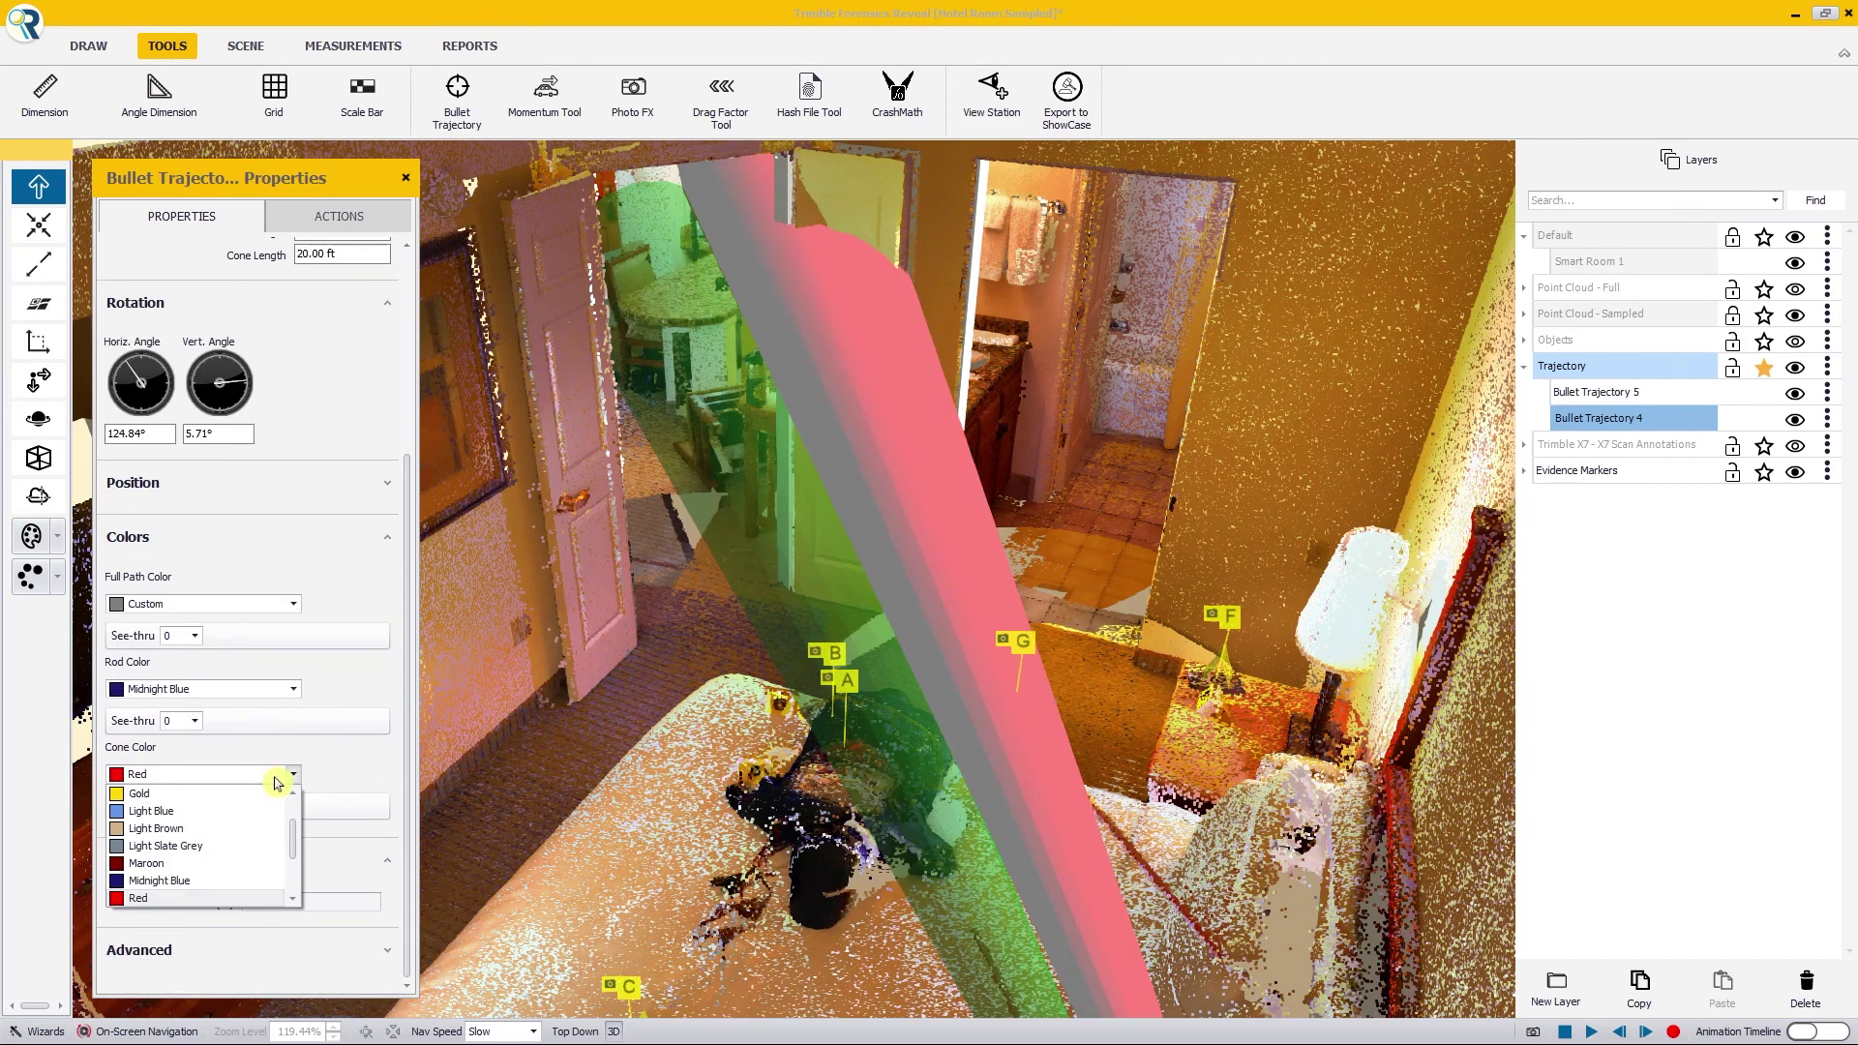
pyautogui.click(339, 809)
pyautogui.click(195, 806)
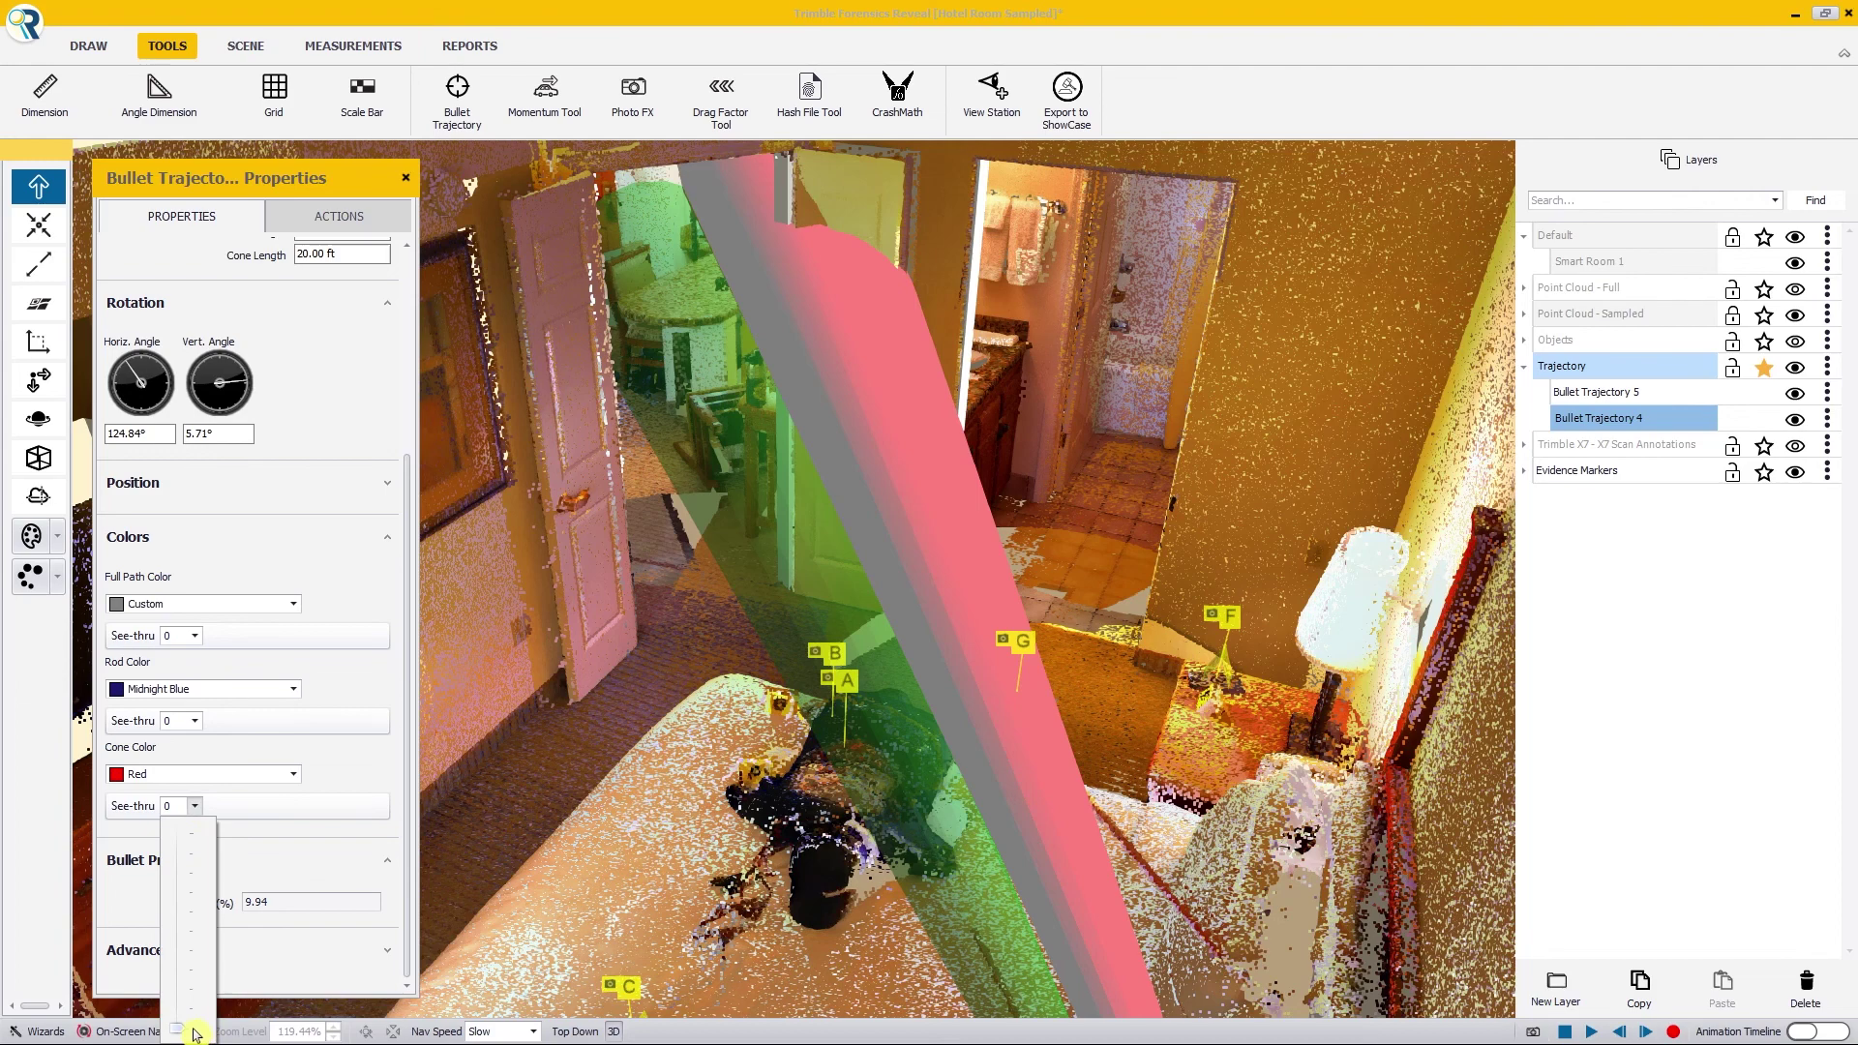
pyautogui.moveTo(179, 1033); pyautogui.dragTo(193, 950)
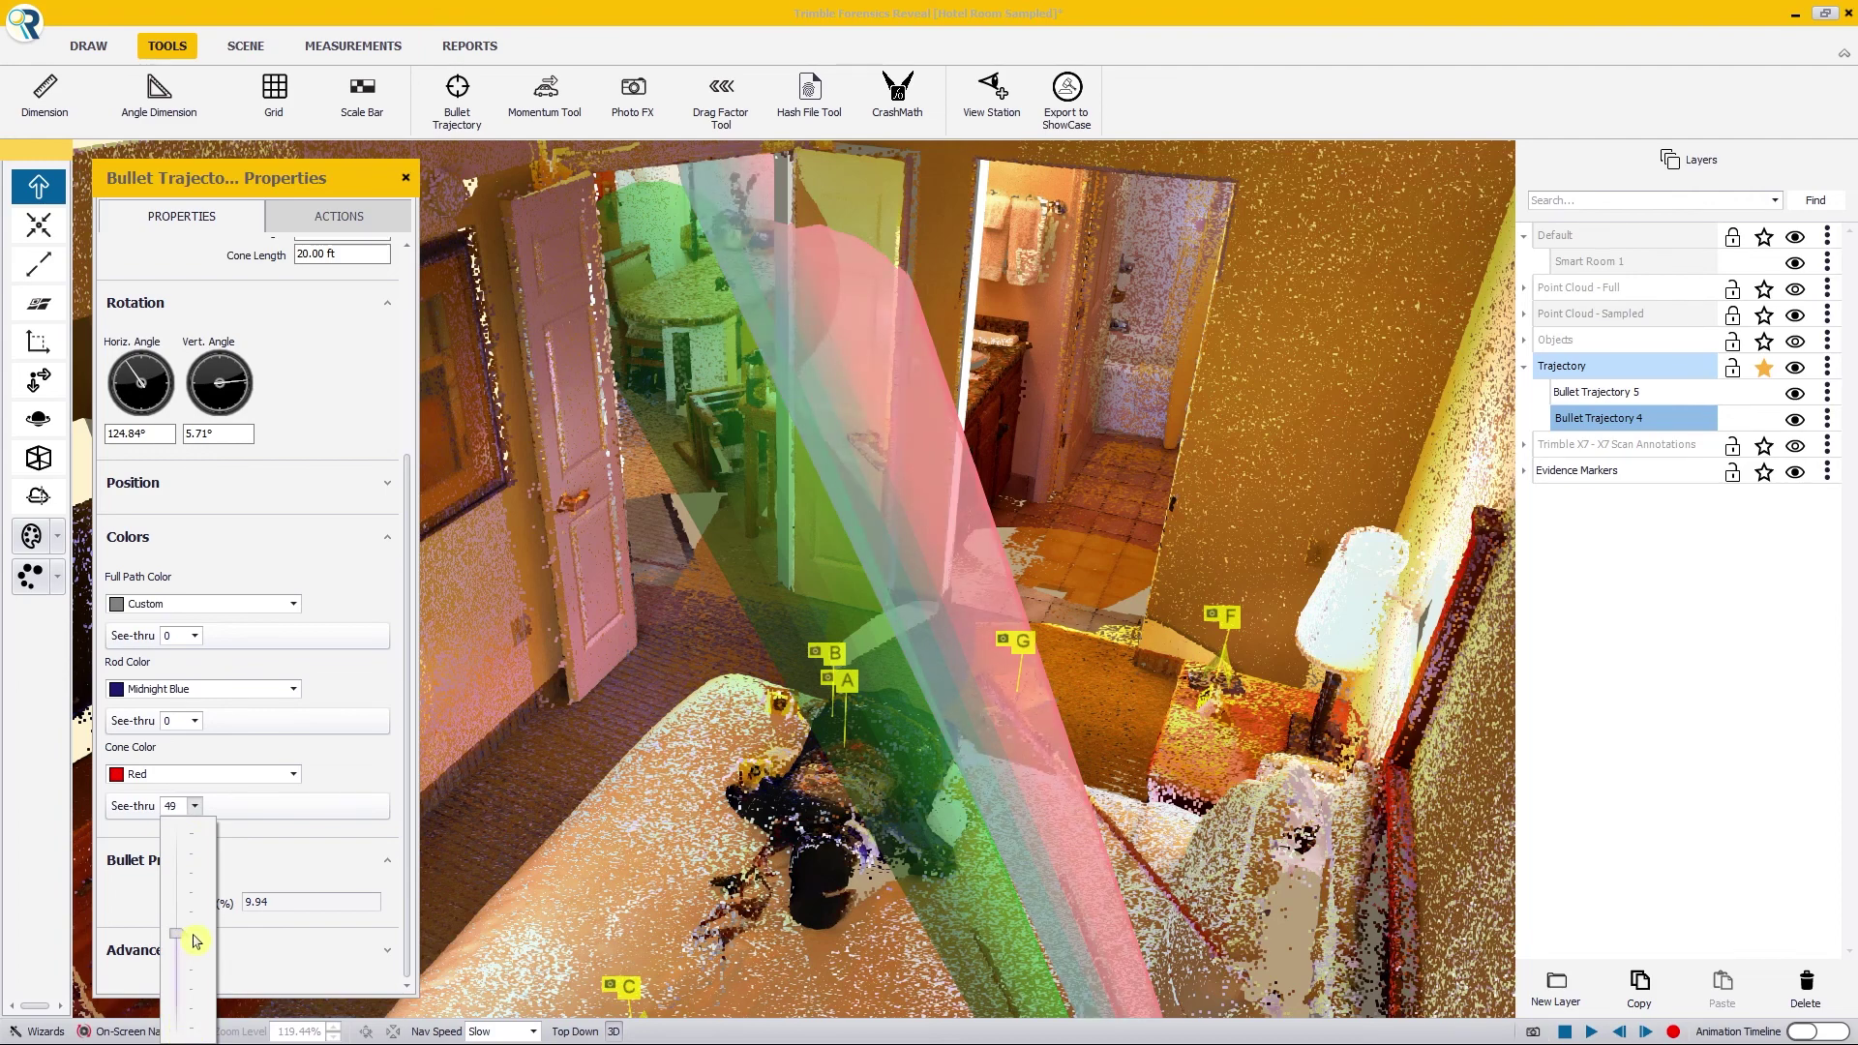
# Step: Close the trajectory properties, hide the Point Cloud - Sampled layer and show the Objects layer
pyautogui.click(406, 177)
pyautogui.click(405, 177)
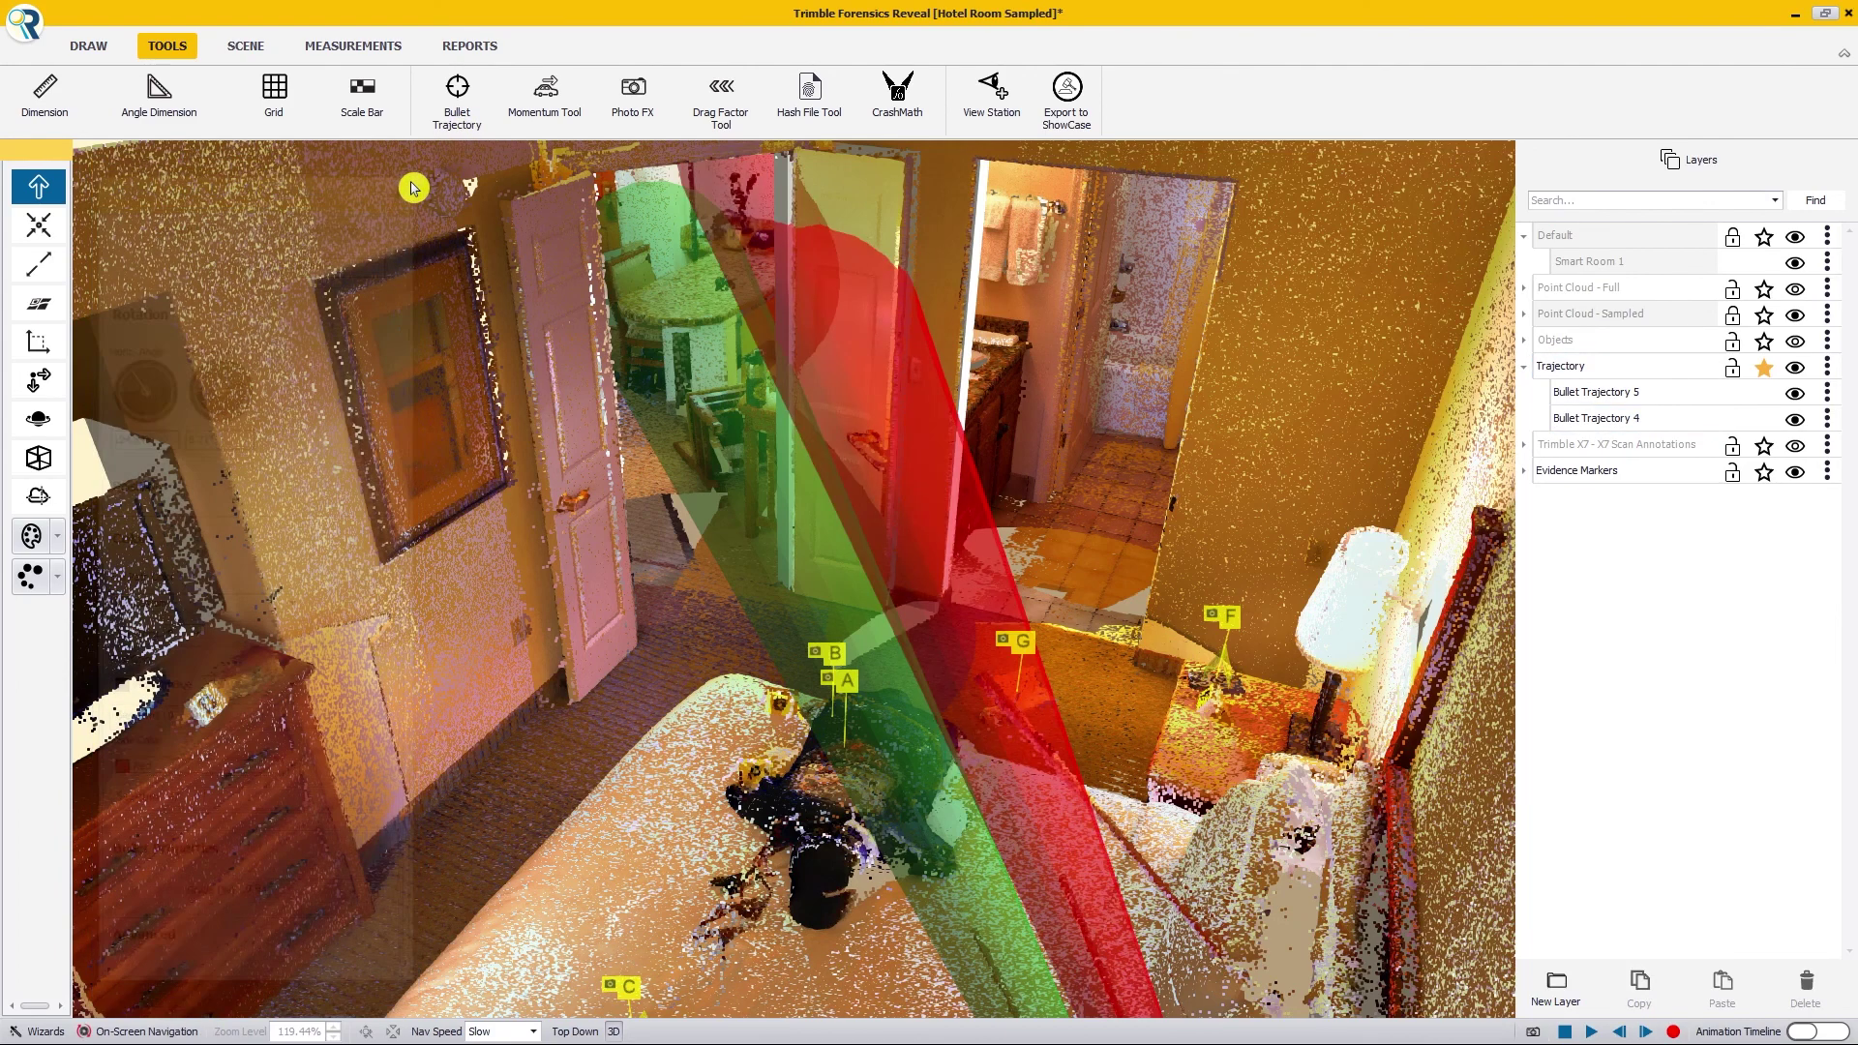
pyautogui.moveTo(1050, 619)
pyautogui.mouseDown()
pyautogui.moveTo(846, 676)
pyautogui.moveTo(1004, 696)
pyautogui.moveTo(730, 751)
pyautogui.moveTo(1191, 871)
pyautogui.moveTo(688, 813)
pyautogui.moveTo(800, 813)
pyautogui.moveTo(813, 788)
pyautogui.moveTo(706, 775)
pyautogui.moveTo(755, 668)
pyautogui.mouseUp()
pyautogui.scroll(-4, 813, 788)
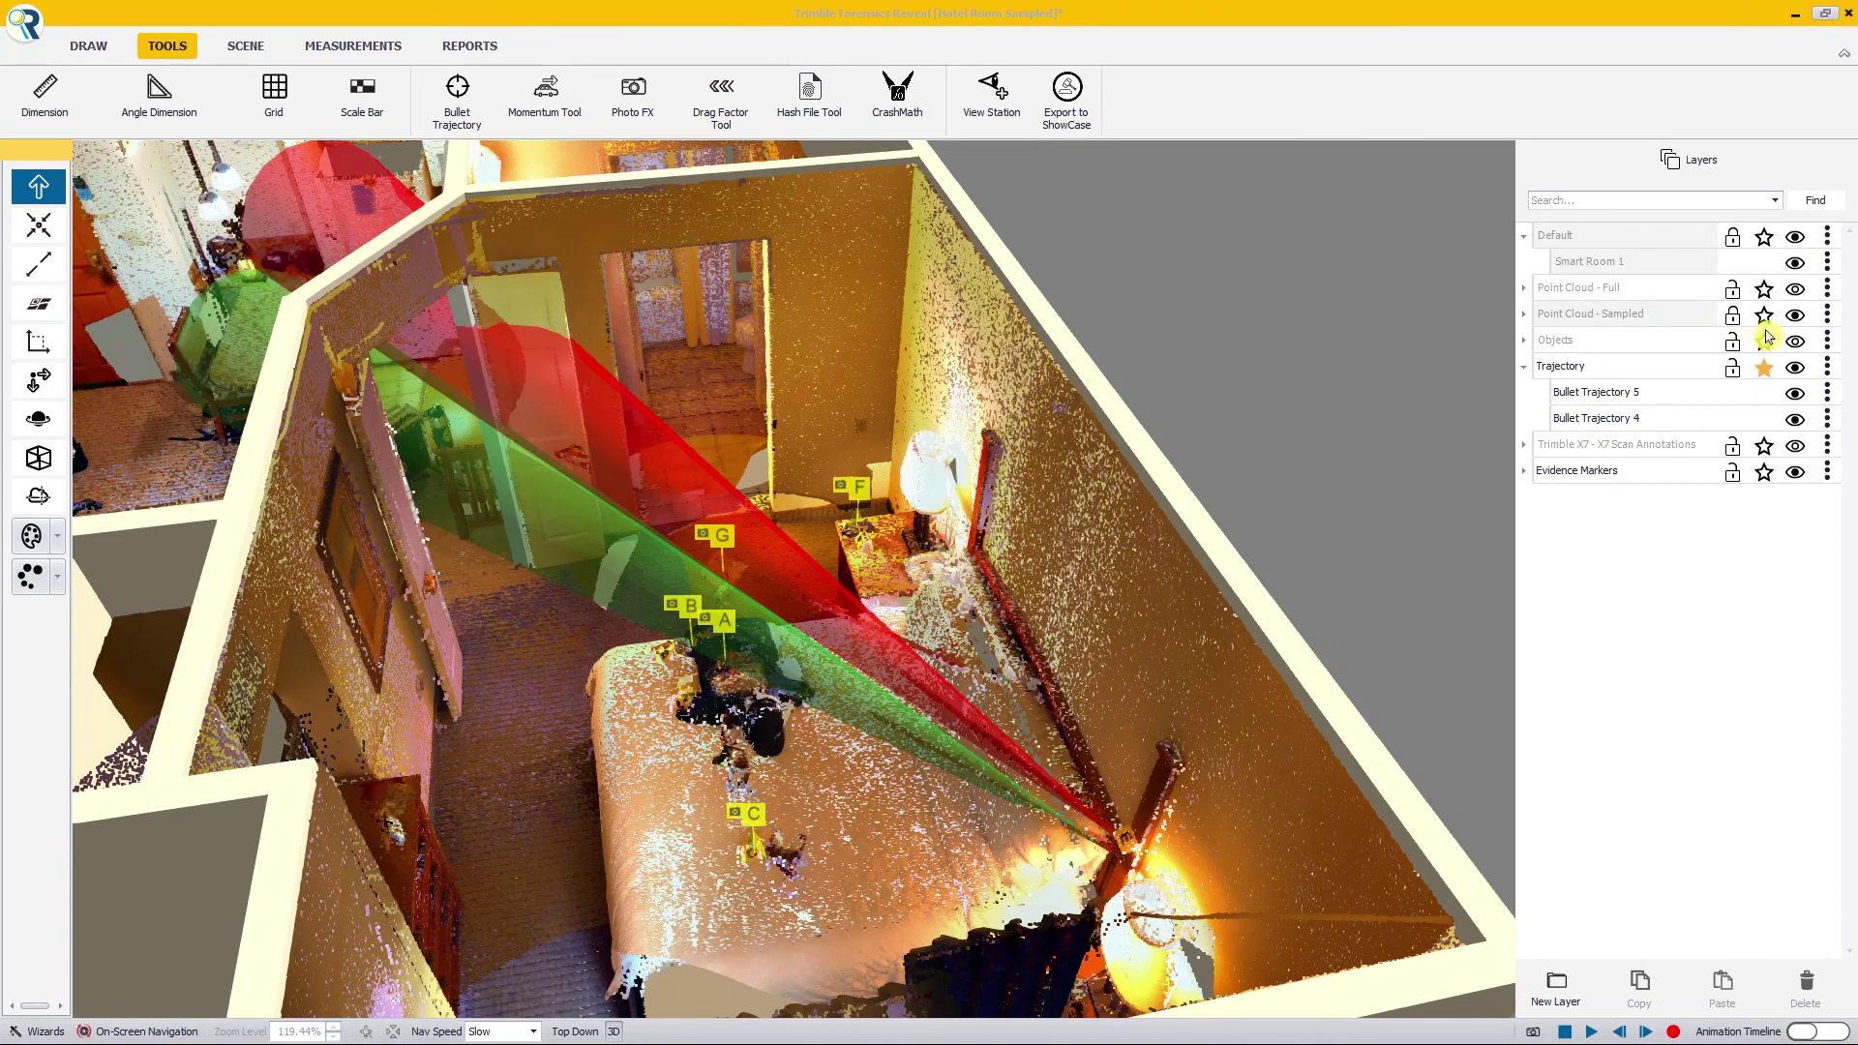
pyautogui.click(1796, 315)
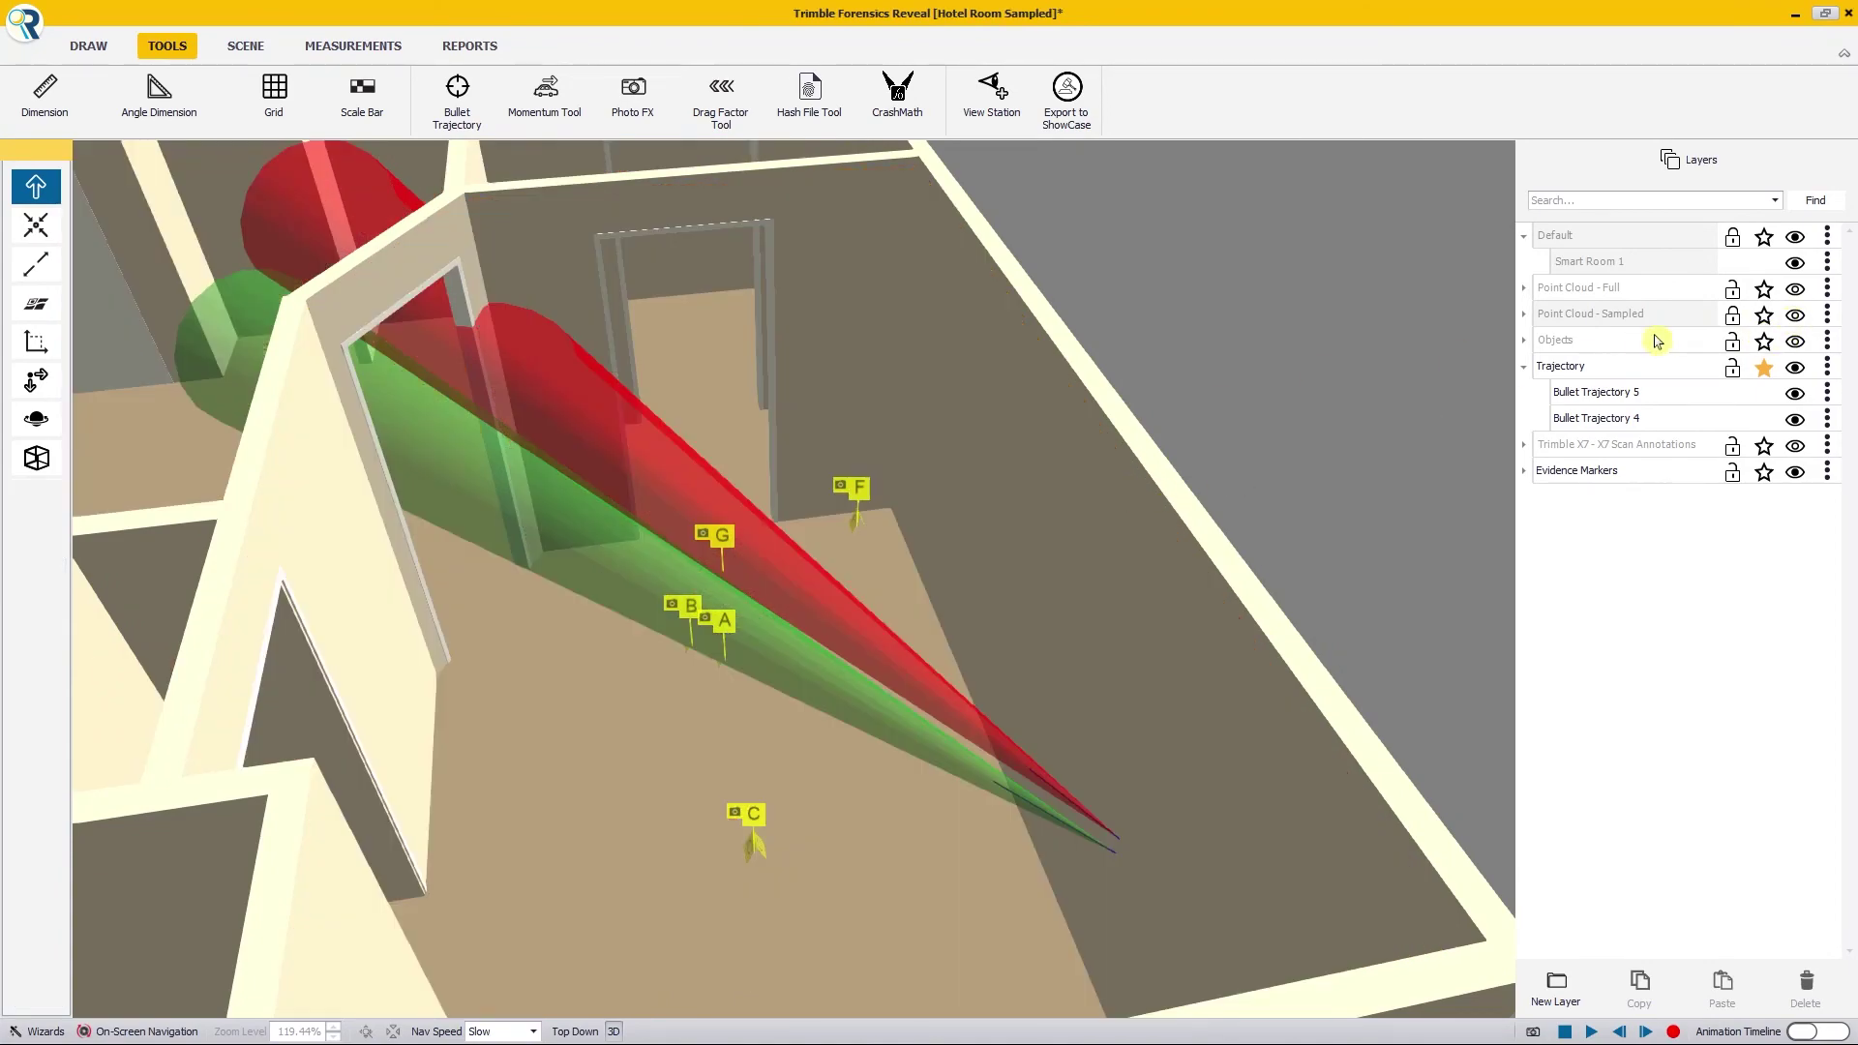
pyautogui.click(1800, 344)
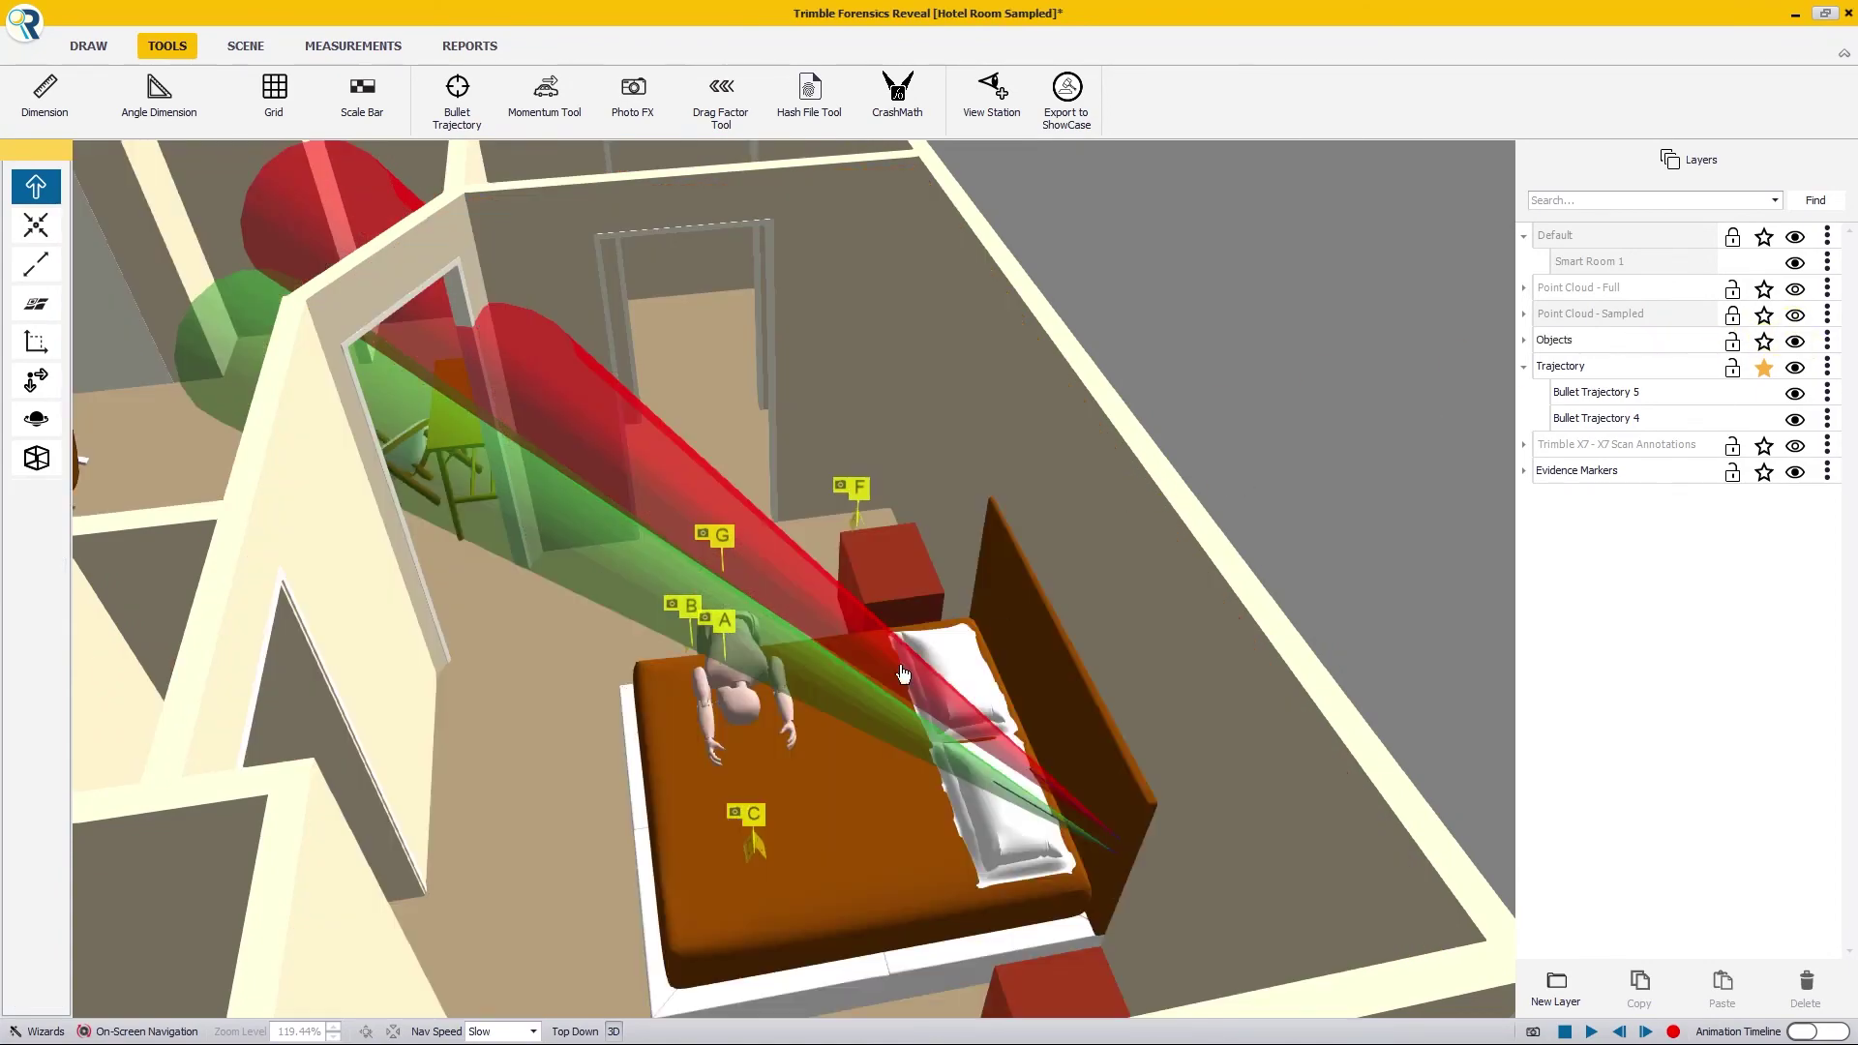
pyautogui.moveTo(939, 660); pyautogui.dragTo(628, 684, button='middle')
pyautogui.moveTo(628, 684); pyautogui.dragTo(572, 677)
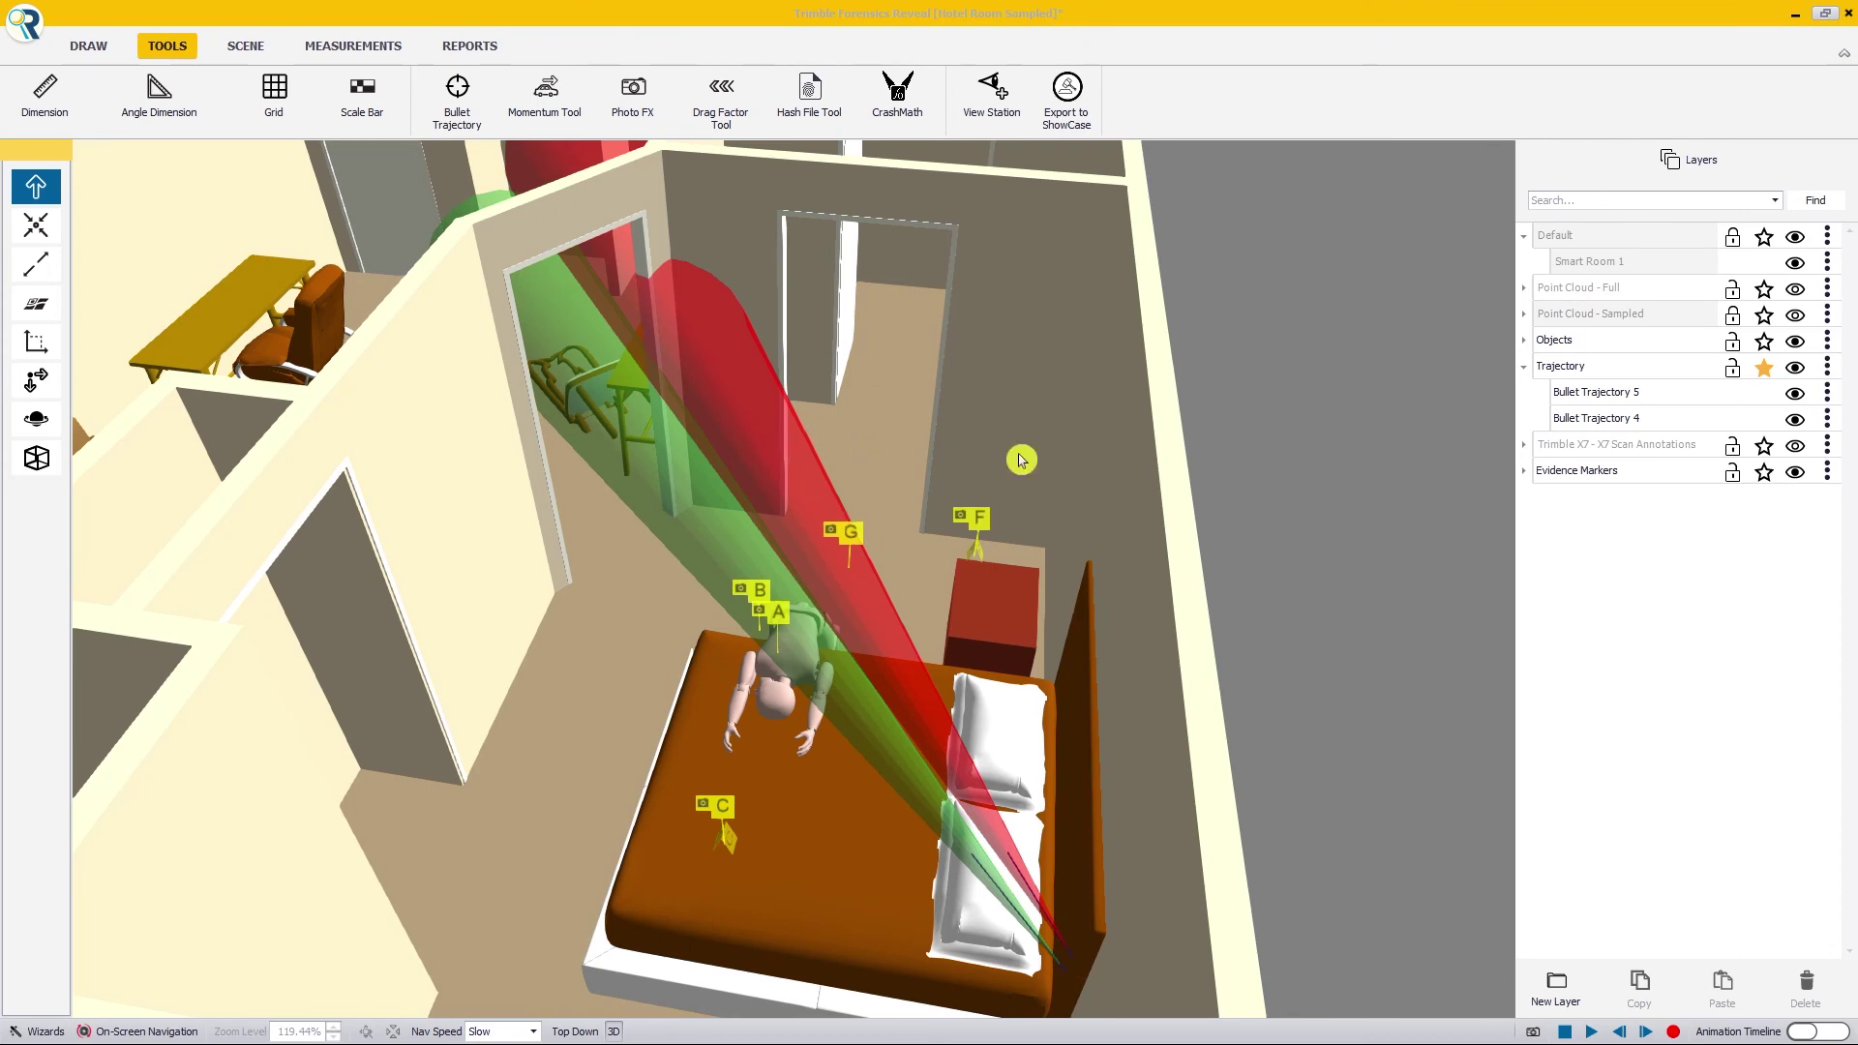
# Step: Try a cone variance of 8° on Bullet Trajectory 4, compare the cone's spread in the room, and set the variance to 5°
pyautogui.click(1588, 418)
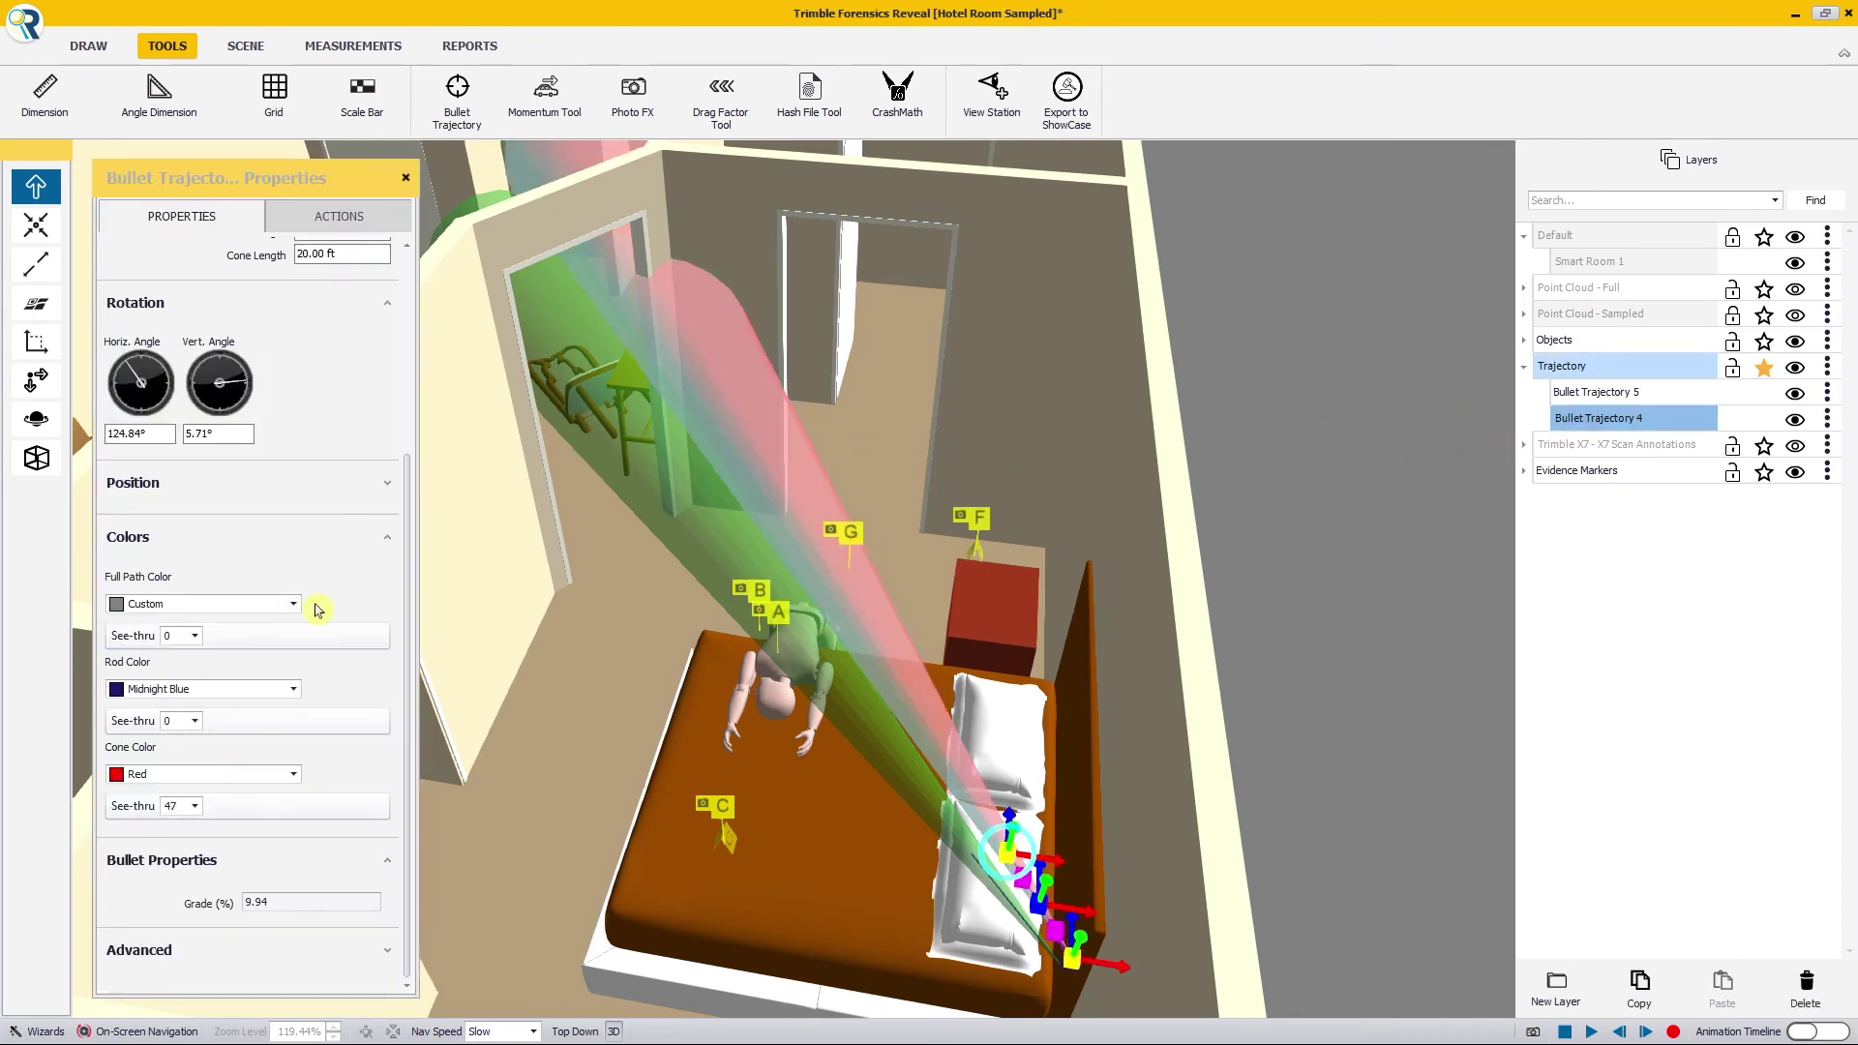
pyautogui.moveTo(403, 584); pyautogui.dragTo(436, 378)
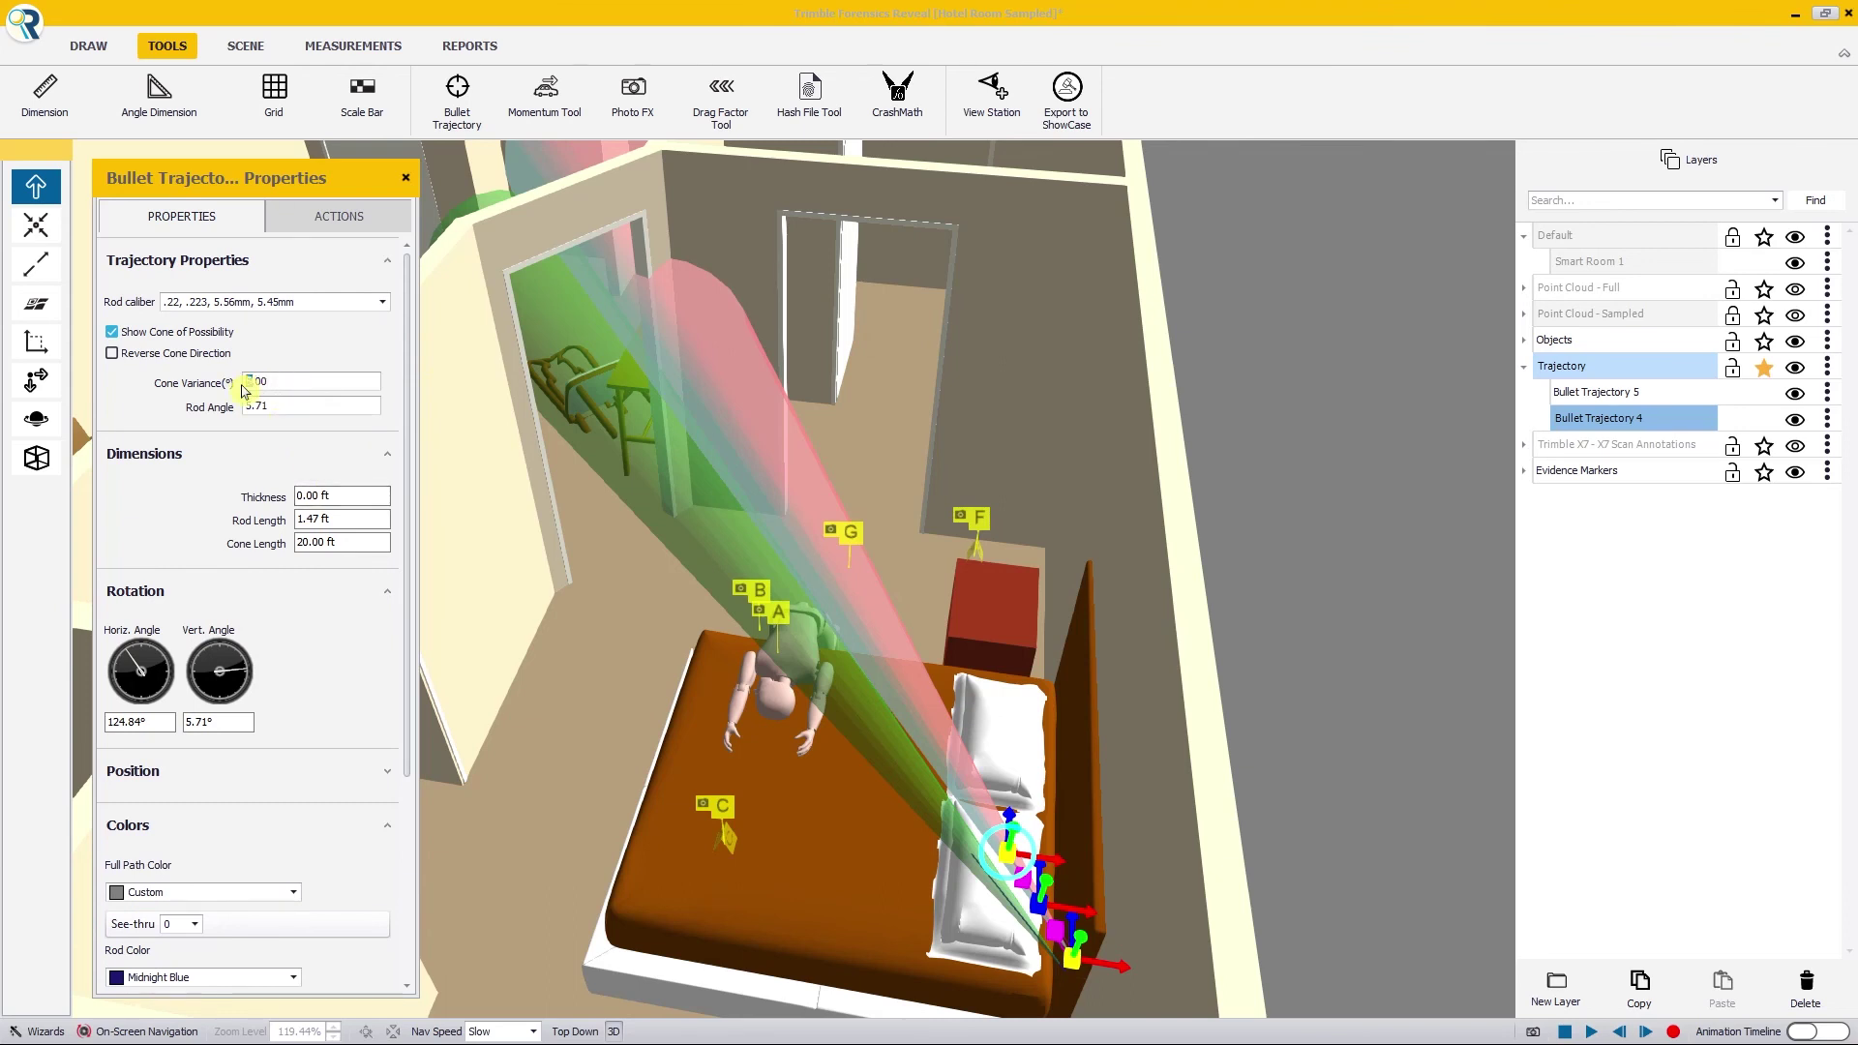
pyautogui.write('8')
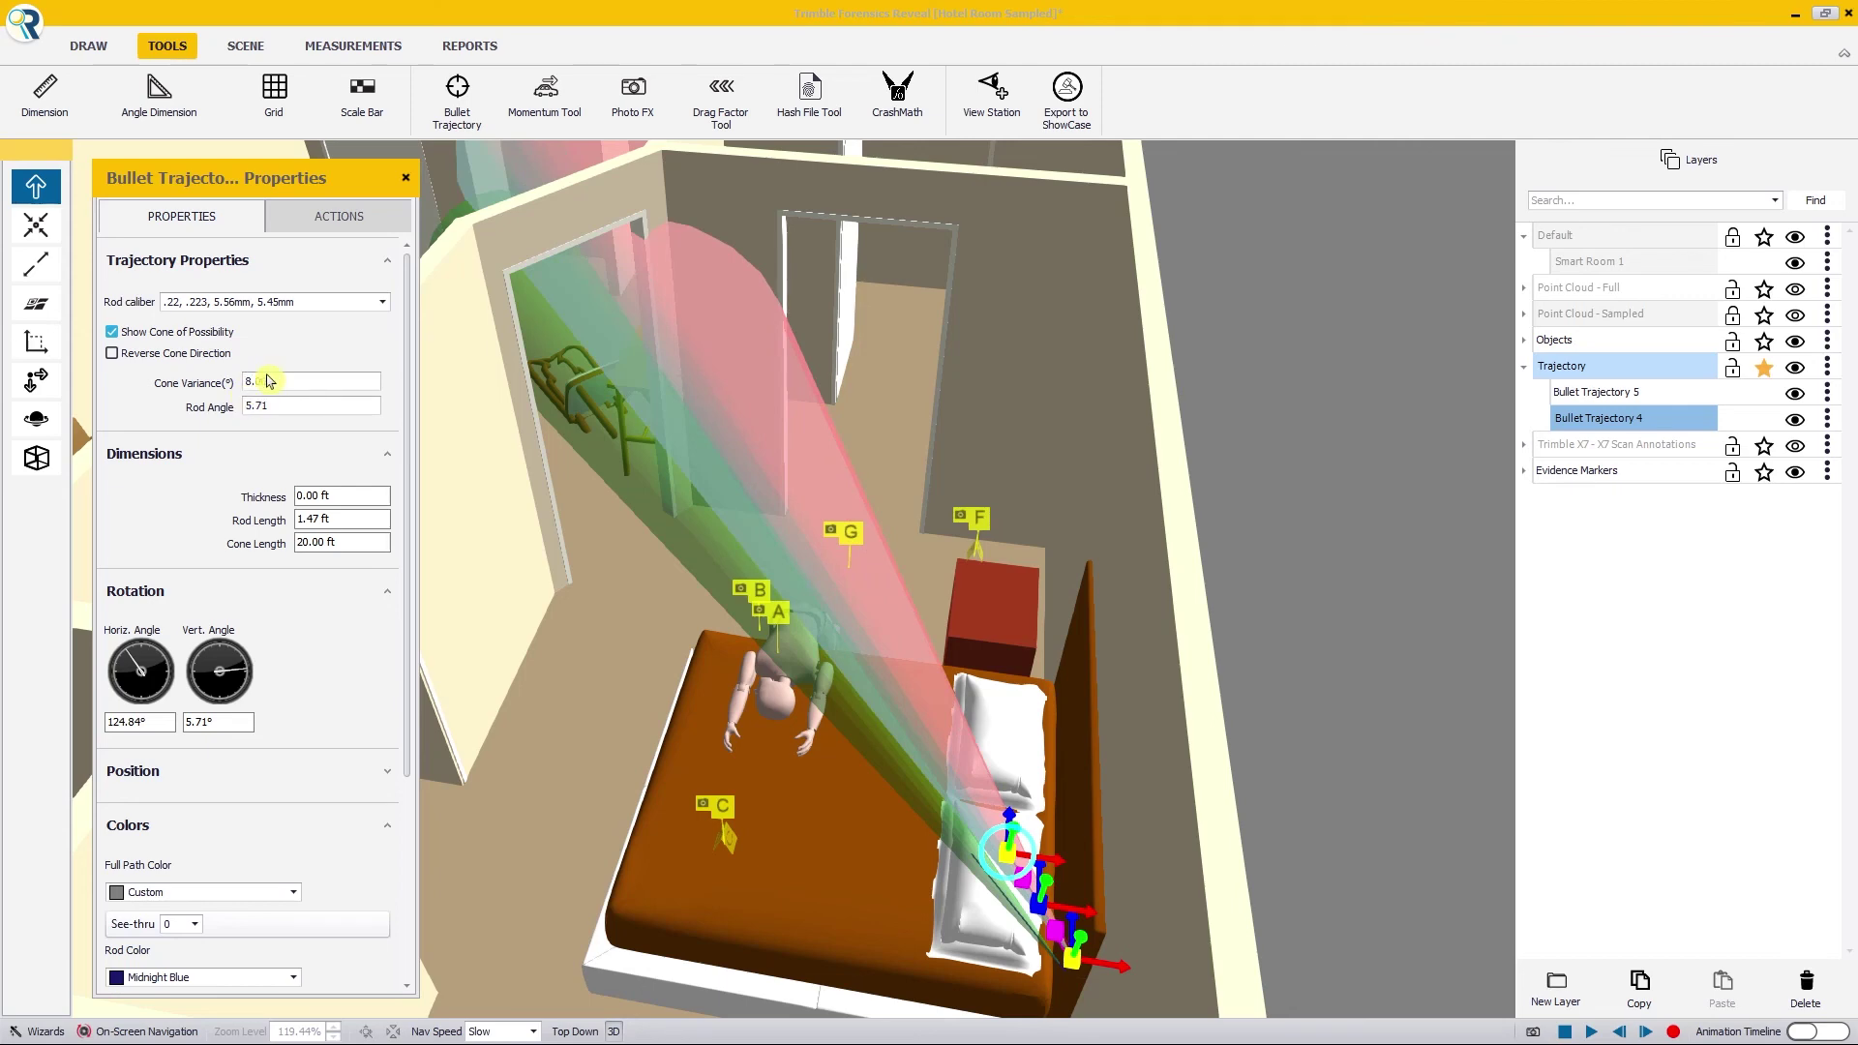
pyautogui.scroll(4, 747, 435)
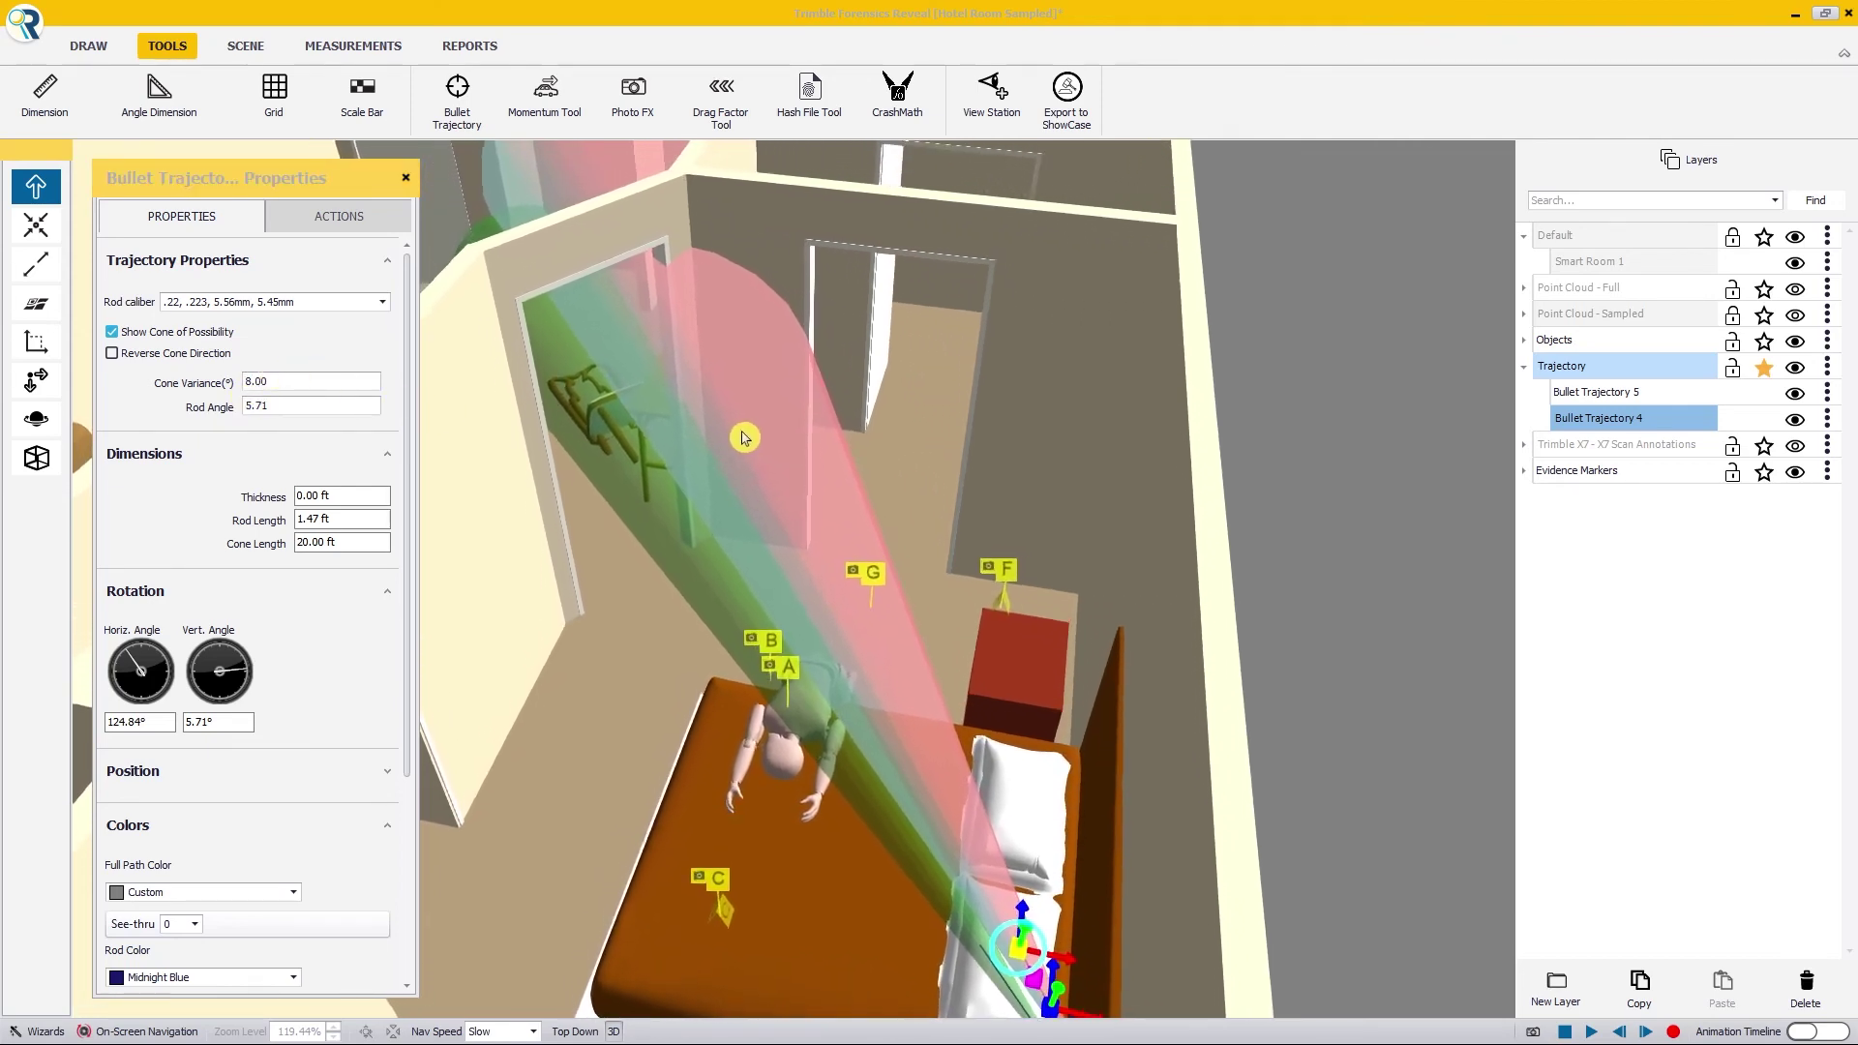
pyautogui.scroll(5, 743, 437)
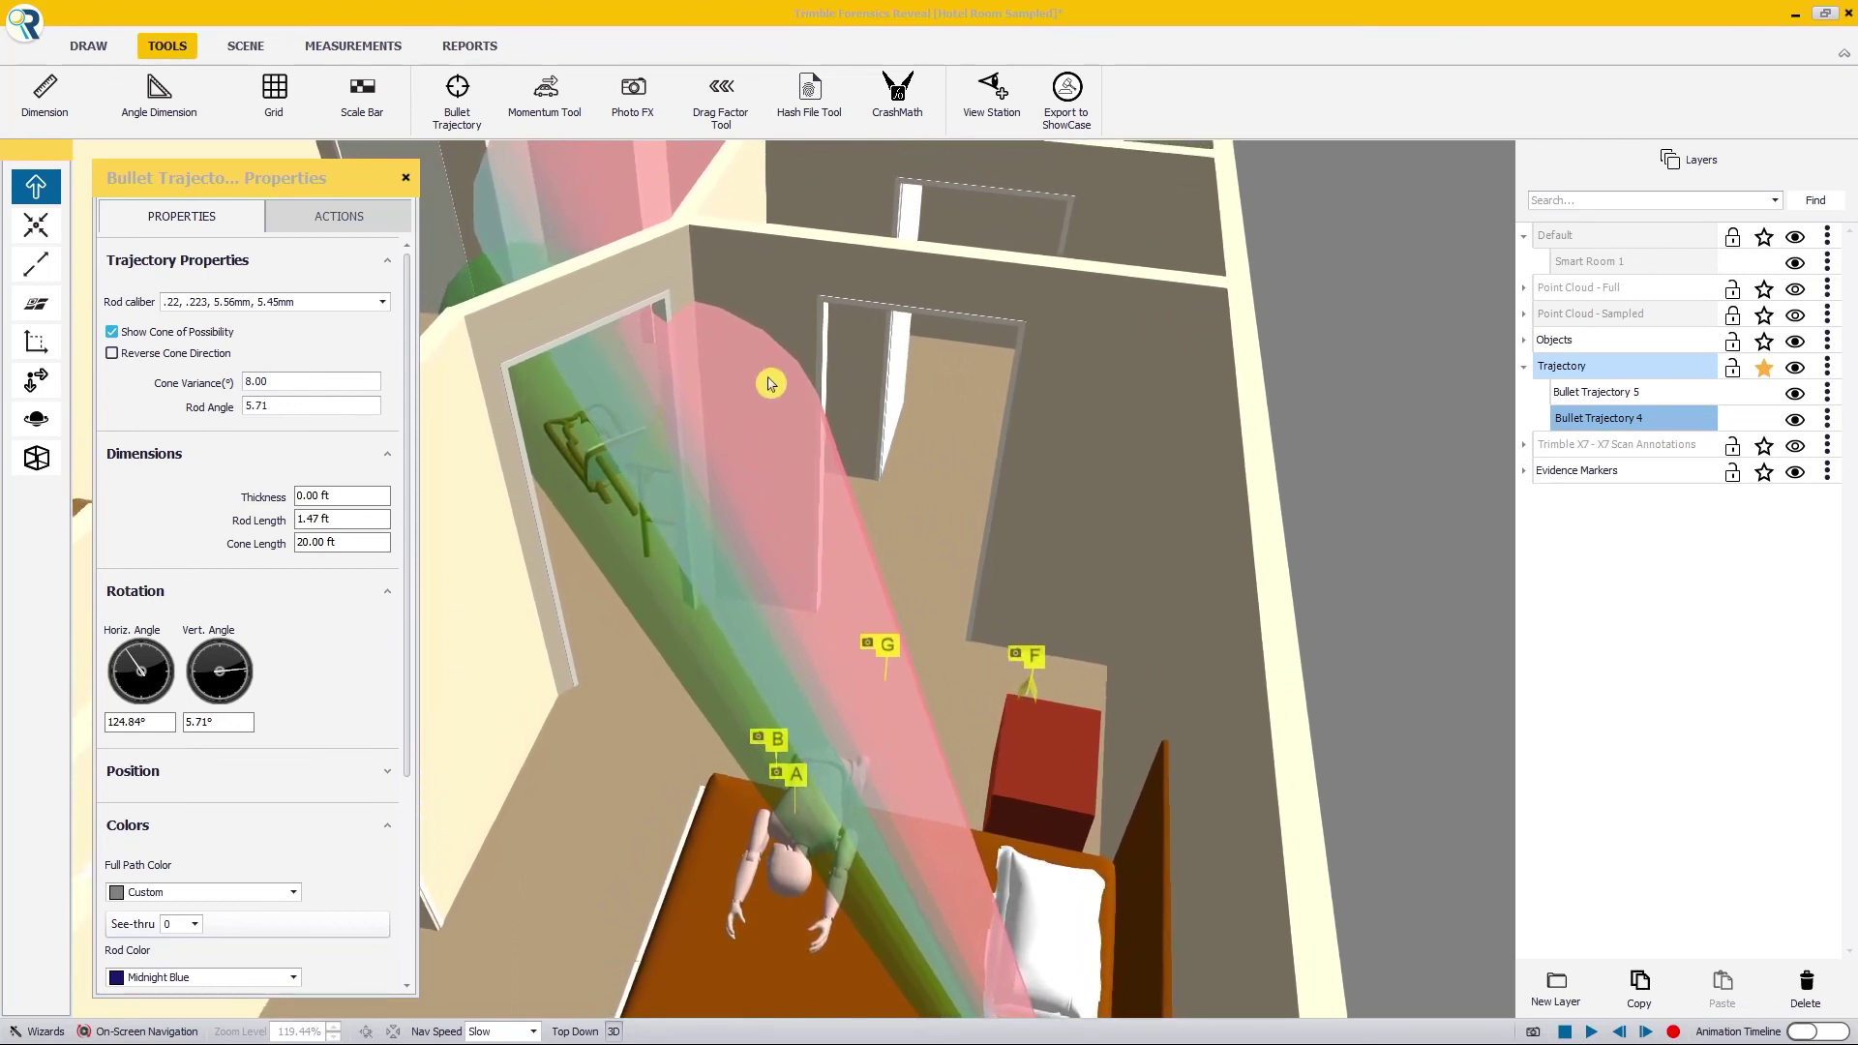
pyautogui.press('Up')
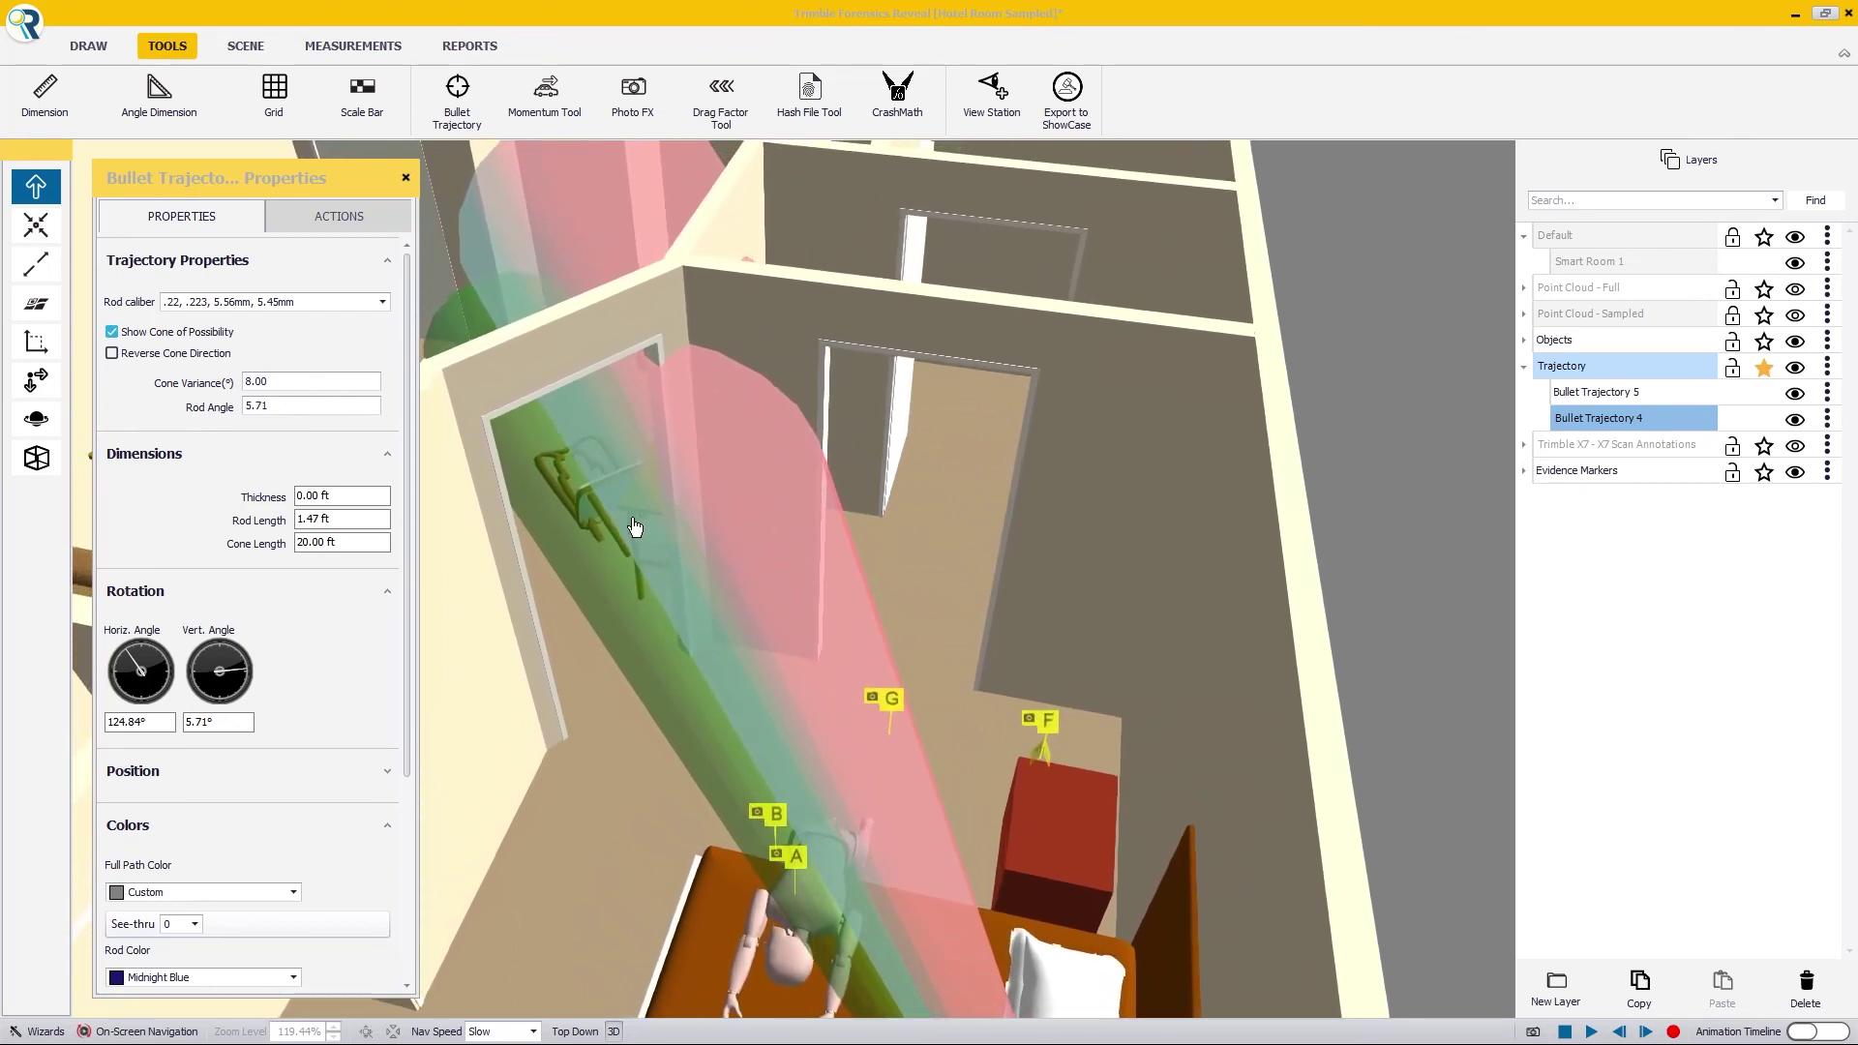
pyautogui.click(321, 381)
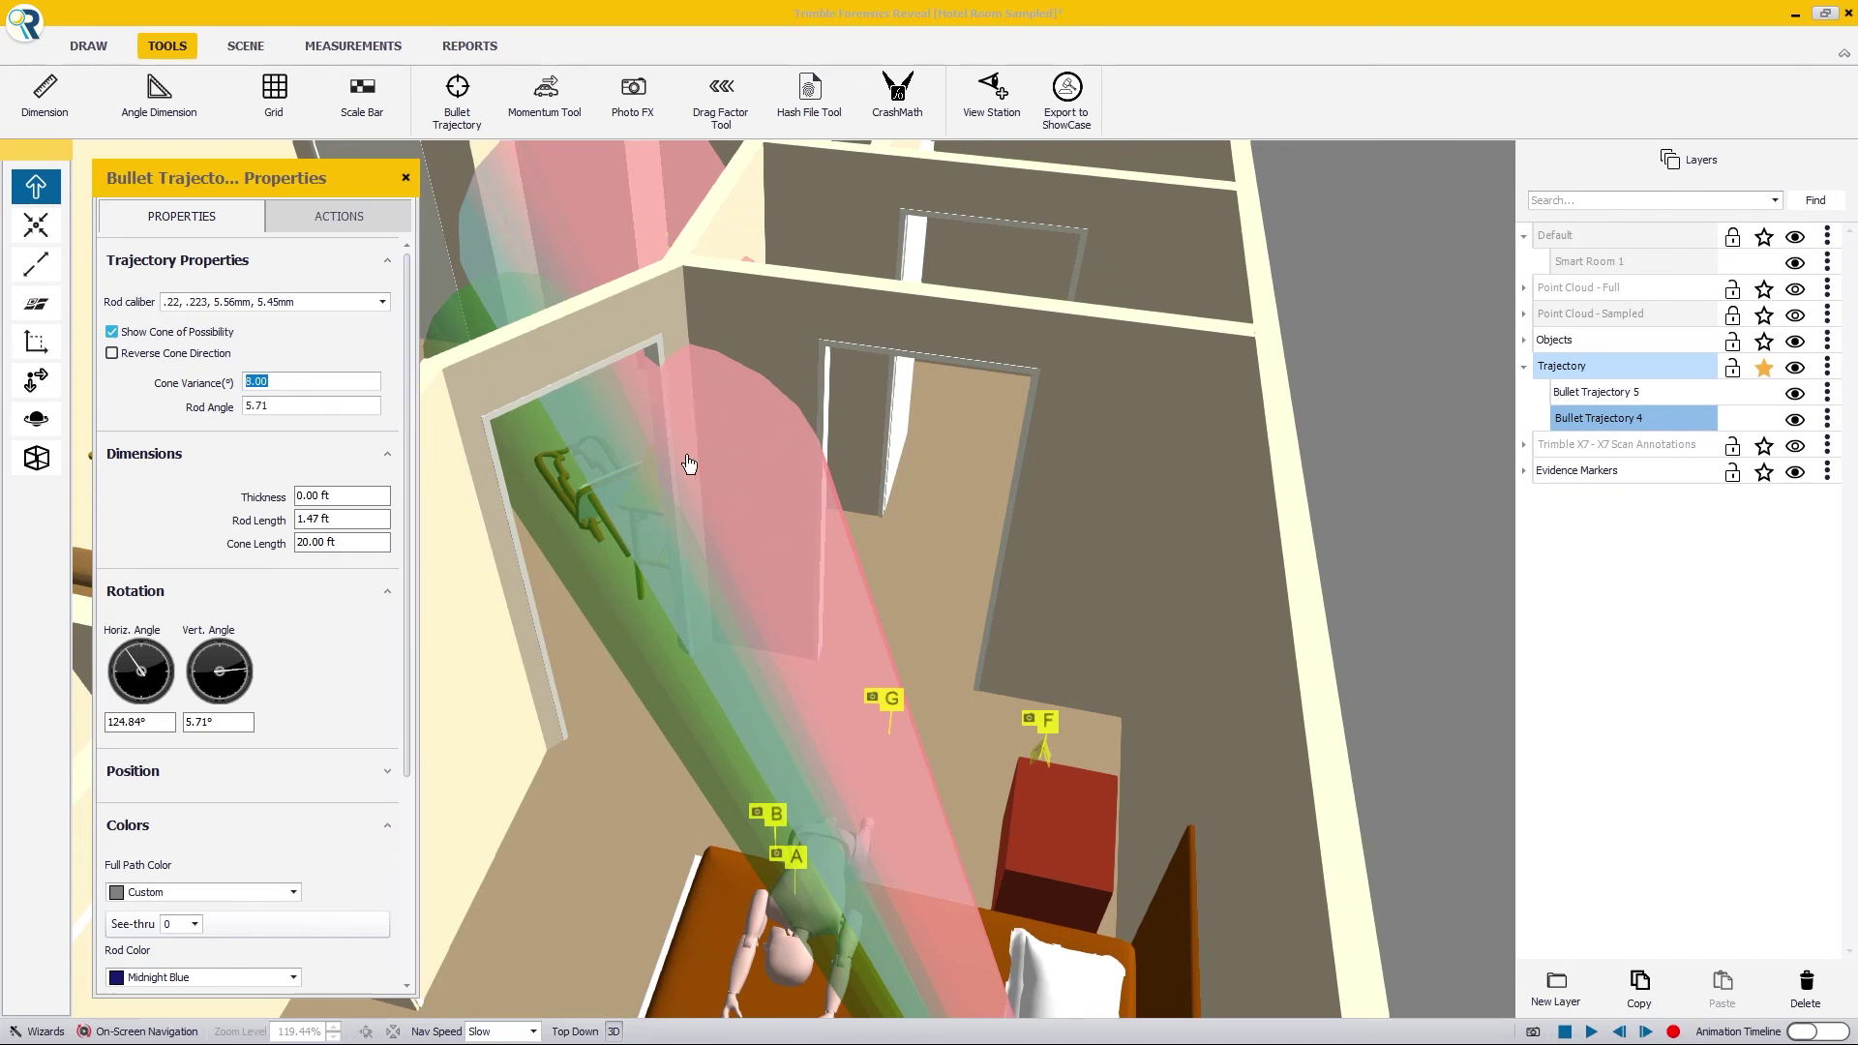
pyautogui.write('5')
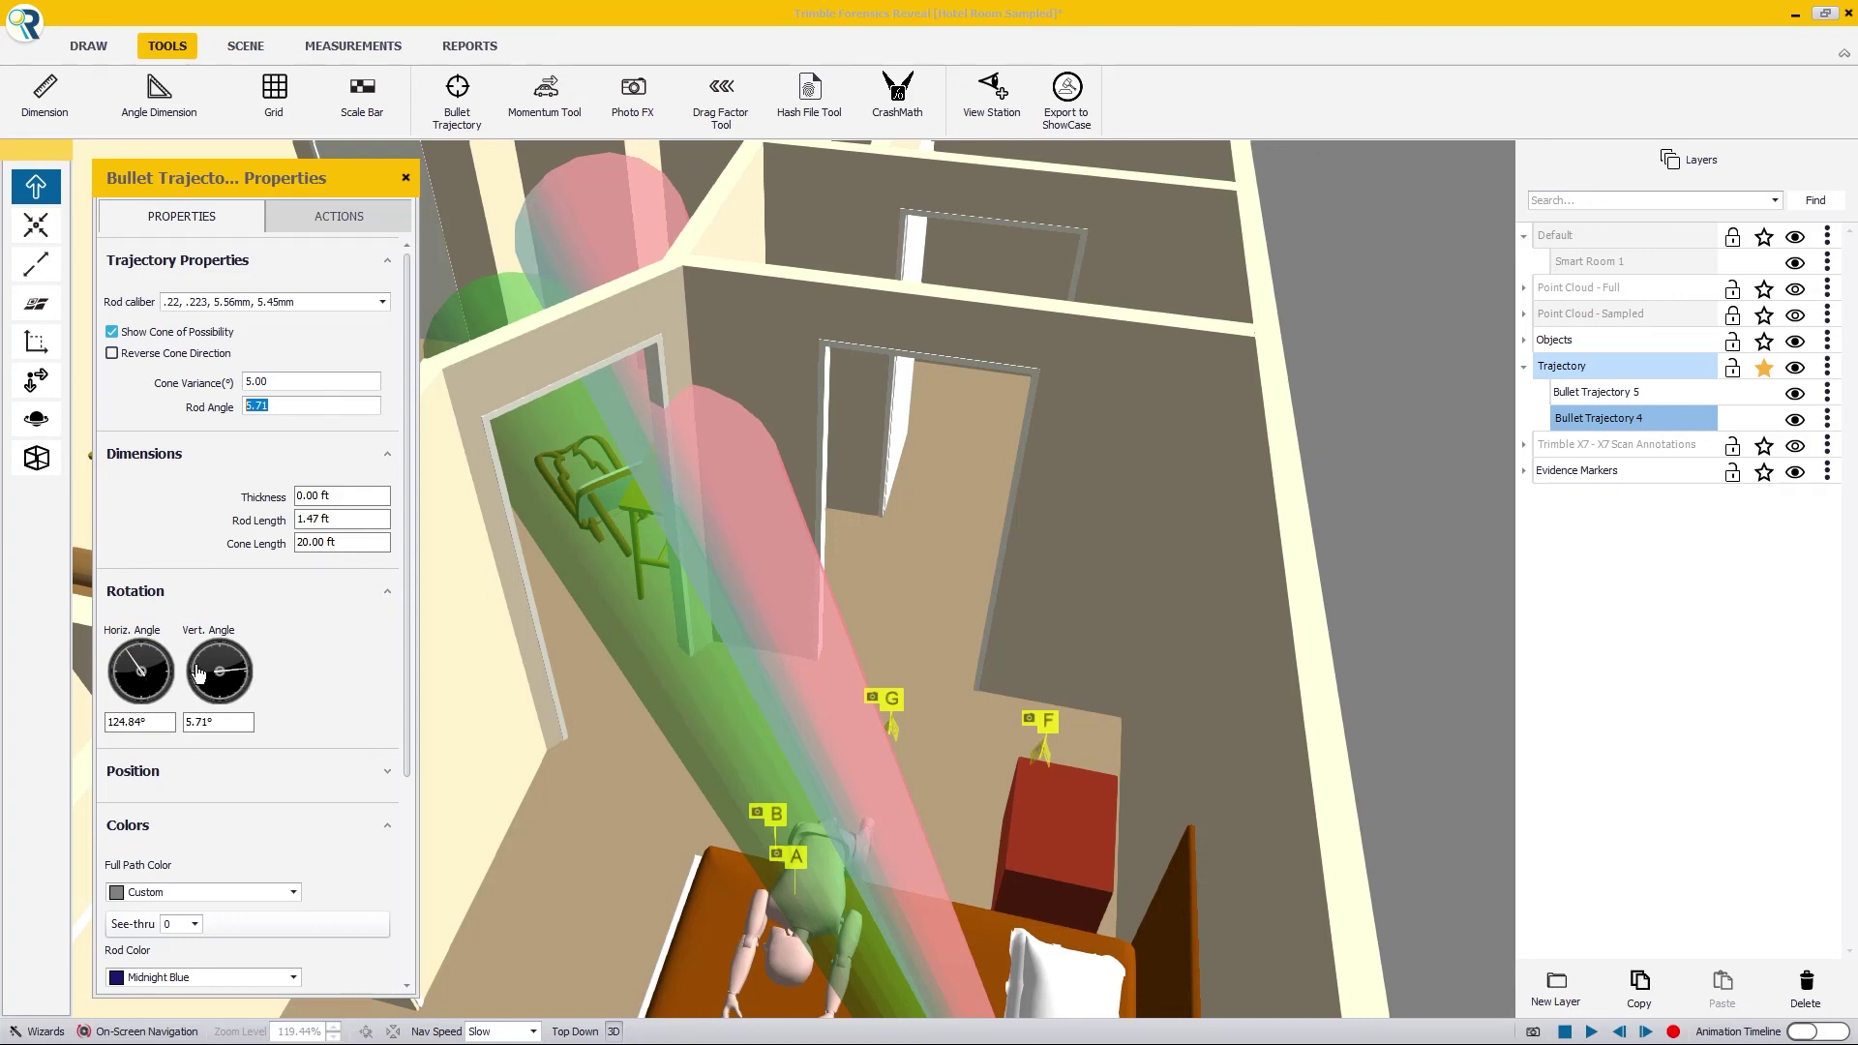
# Step: Examine Bullet Trajectory 4 in top-down and 3D views and review its rotation angles and color settings
pyautogui.click(576, 1030)
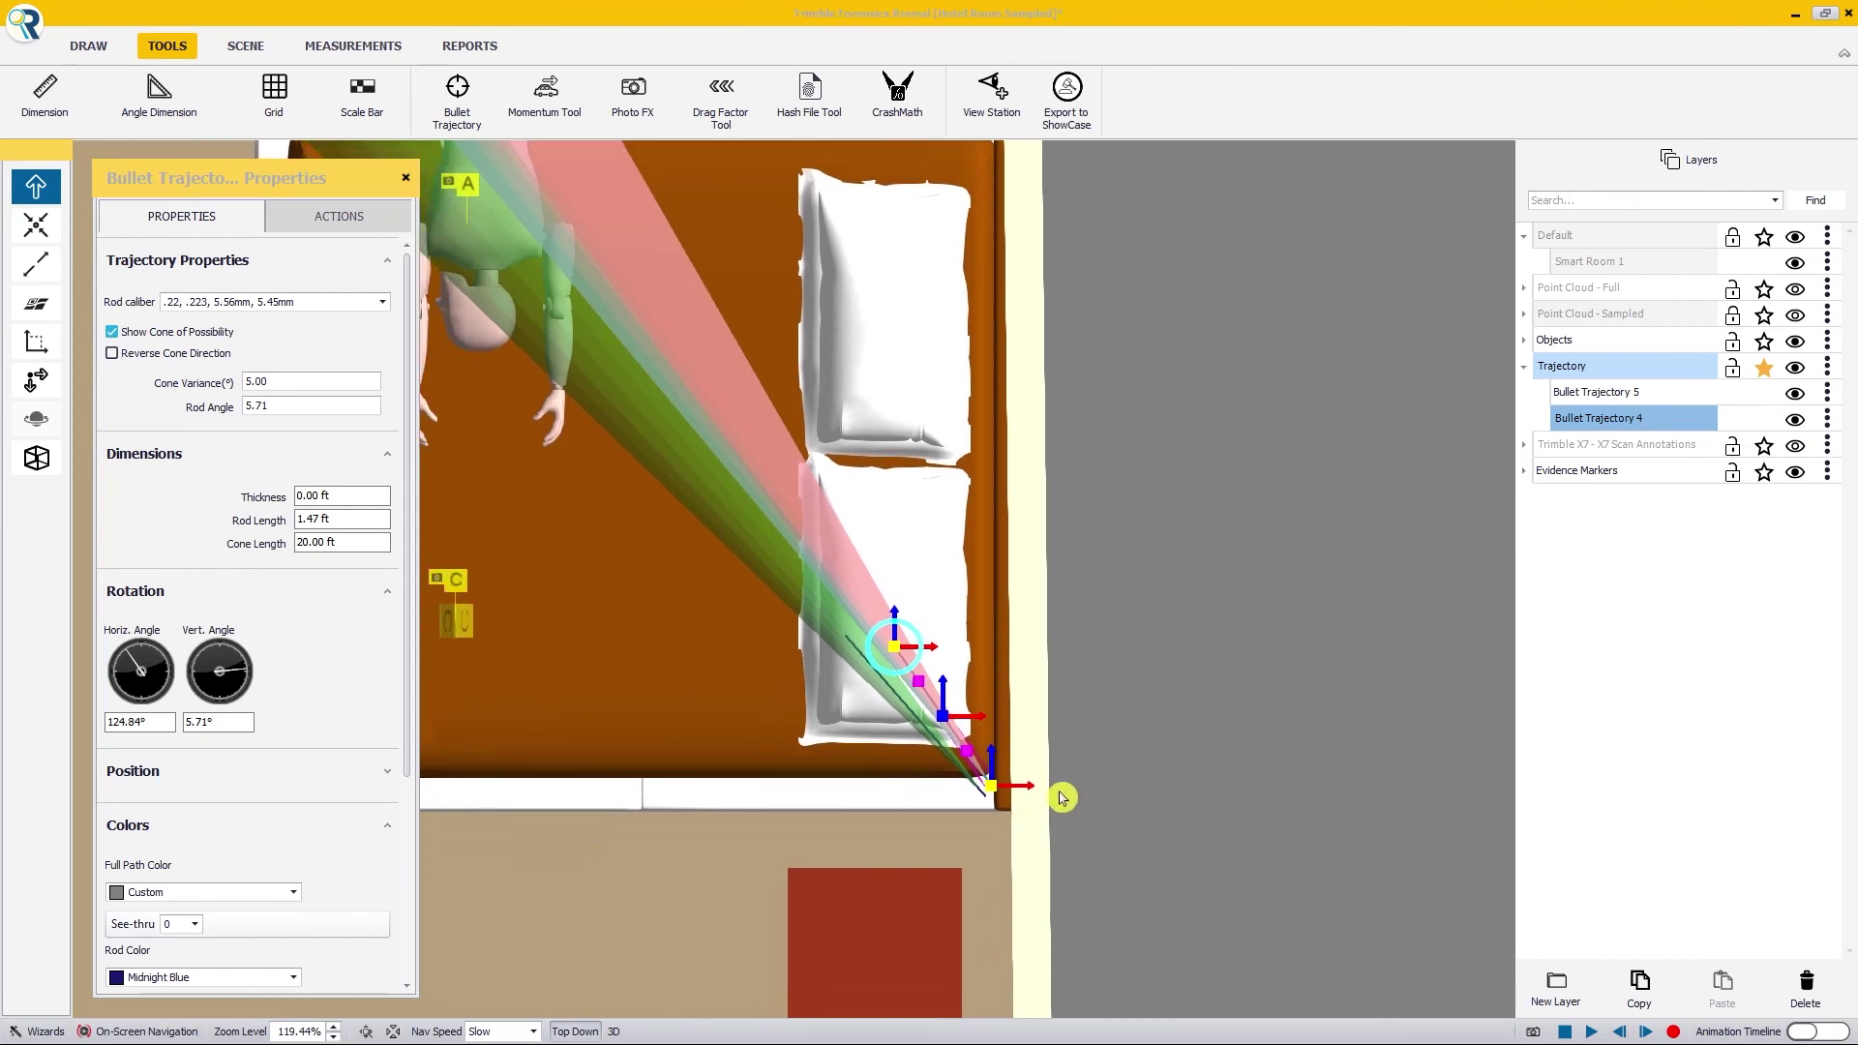
pyautogui.moveTo(1062, 797); pyautogui.dragTo(957, 820)
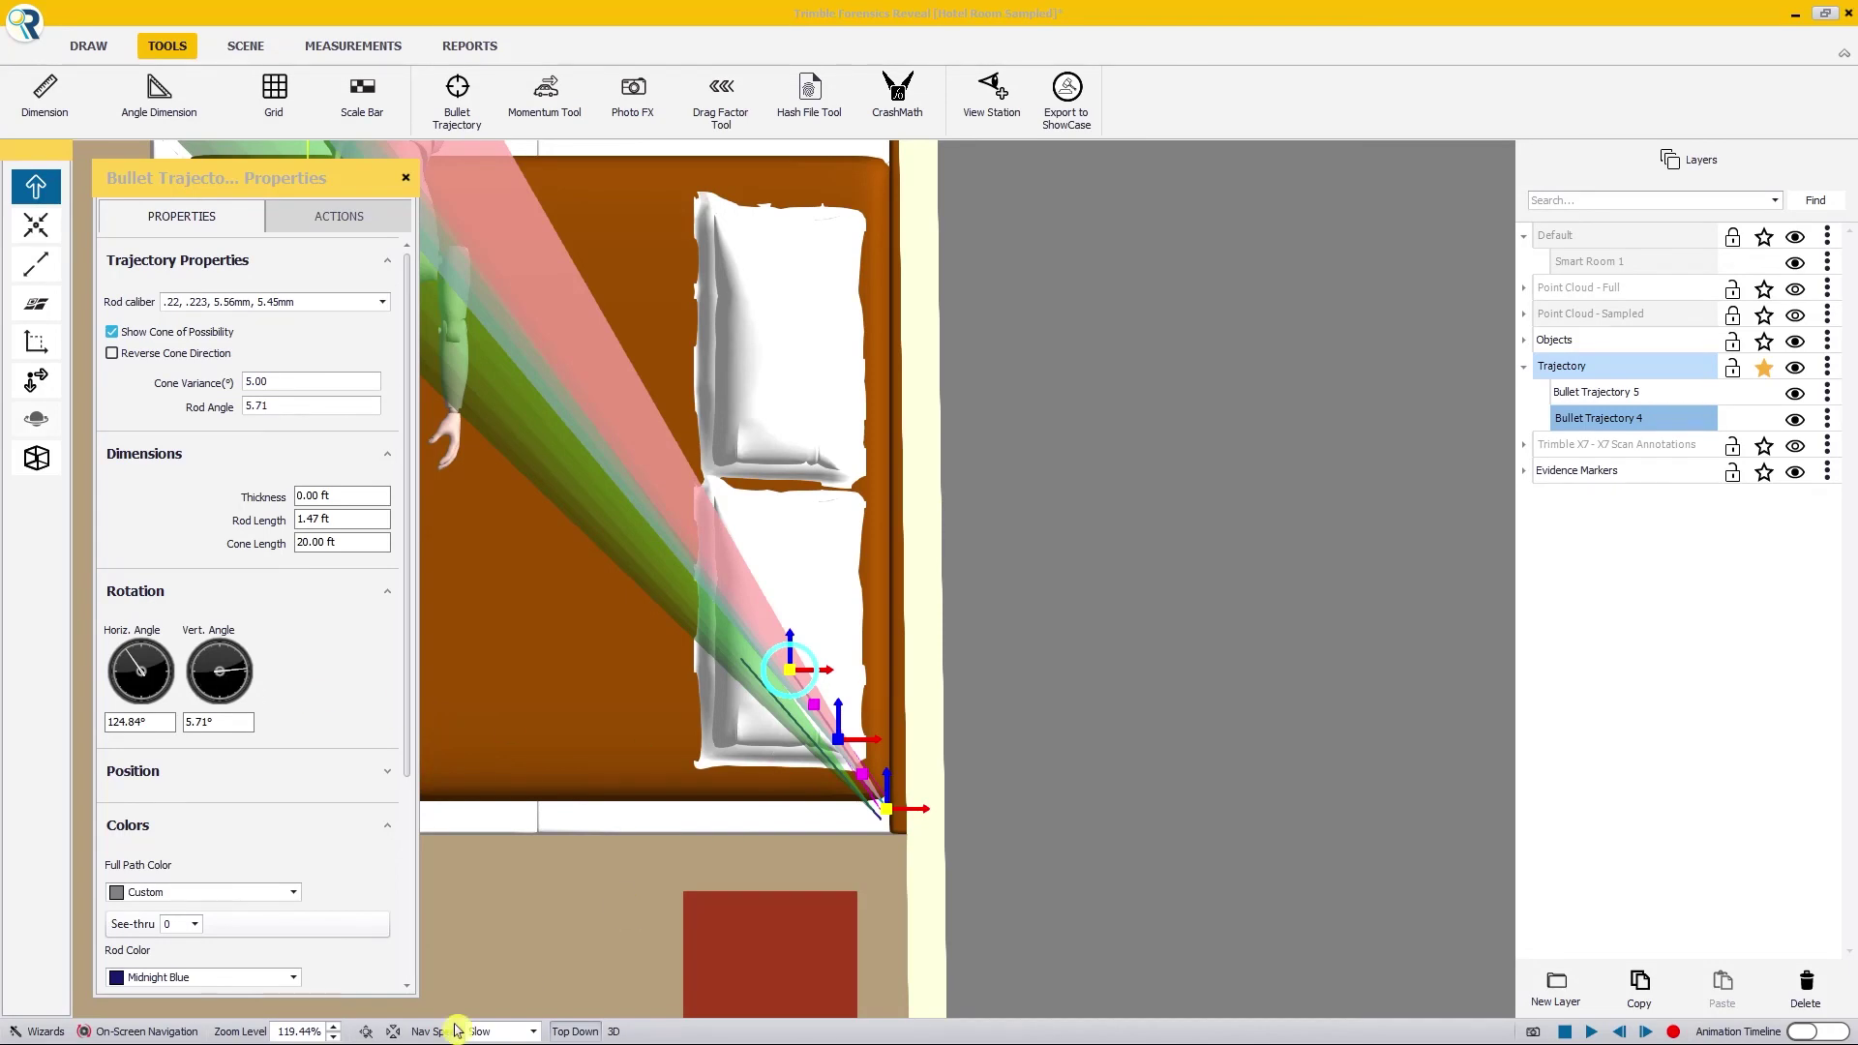
pyautogui.click(613, 1032)
pyautogui.moveTo(774, 855); pyautogui.dragTo(877, 842, button='middle')
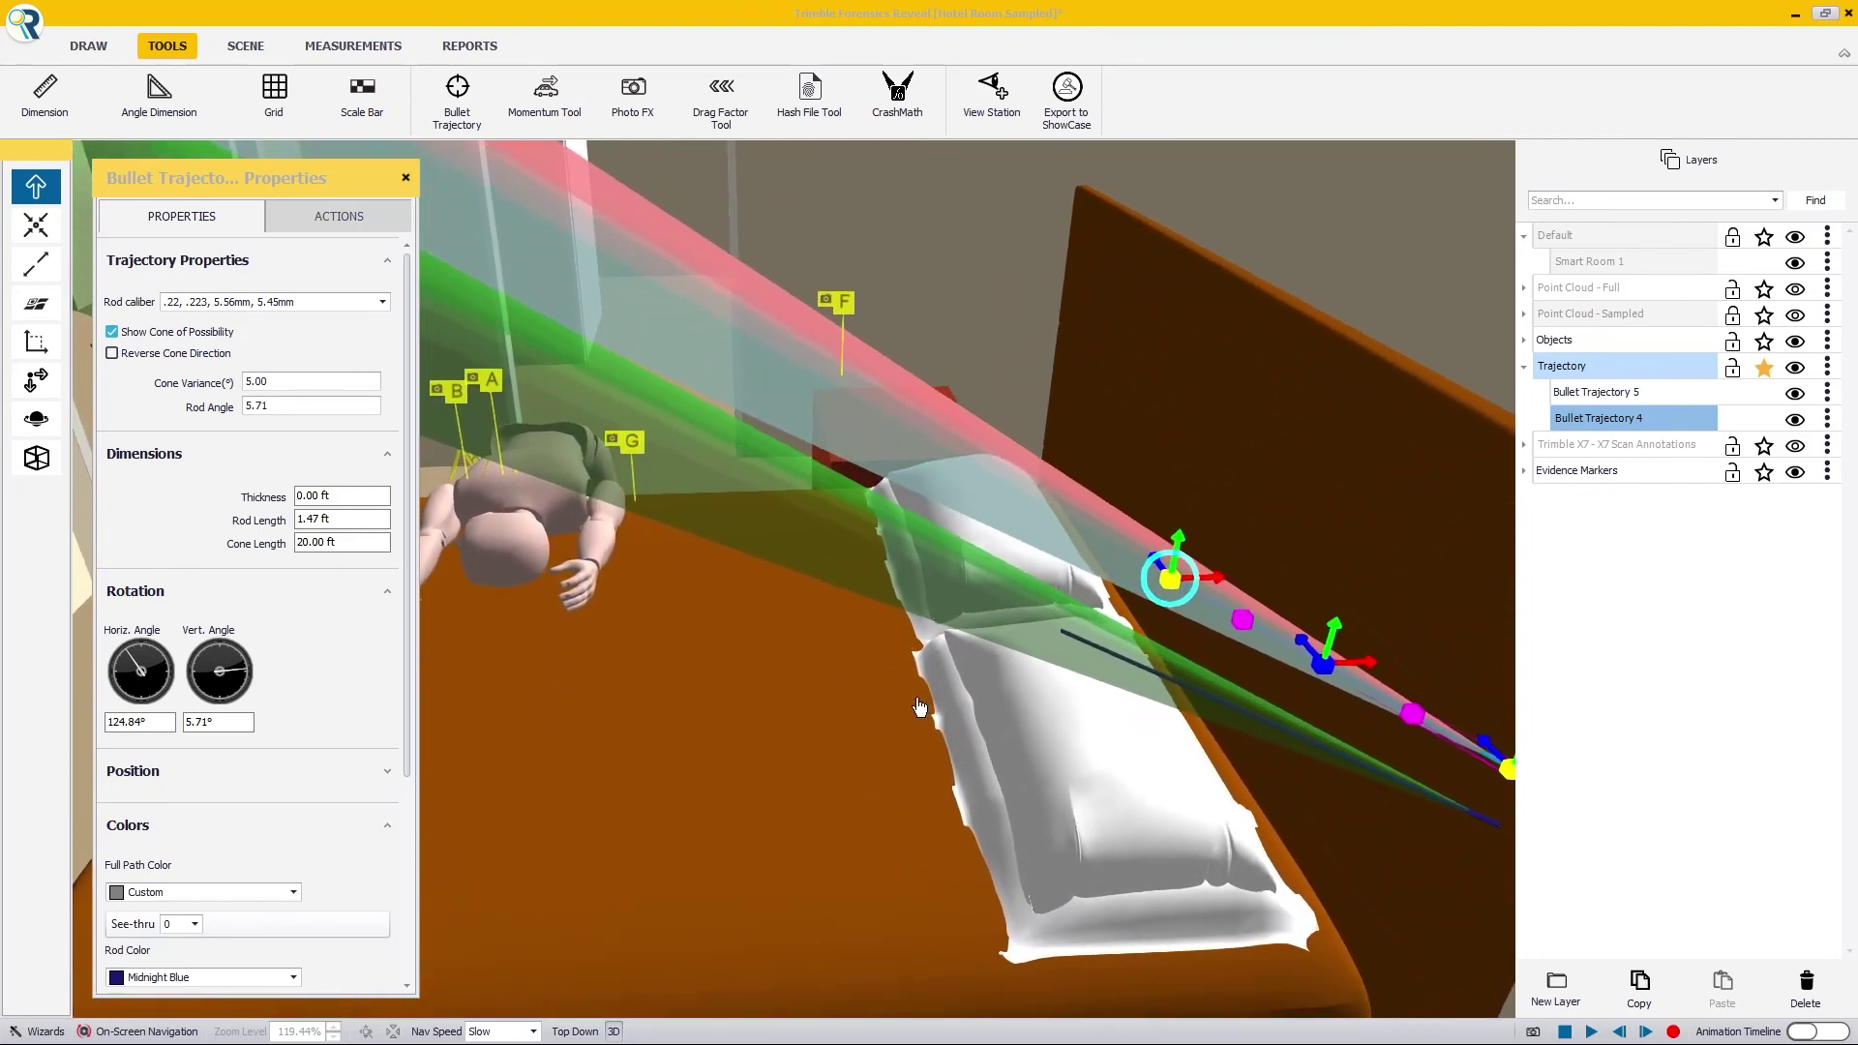
pyautogui.click(136, 726)
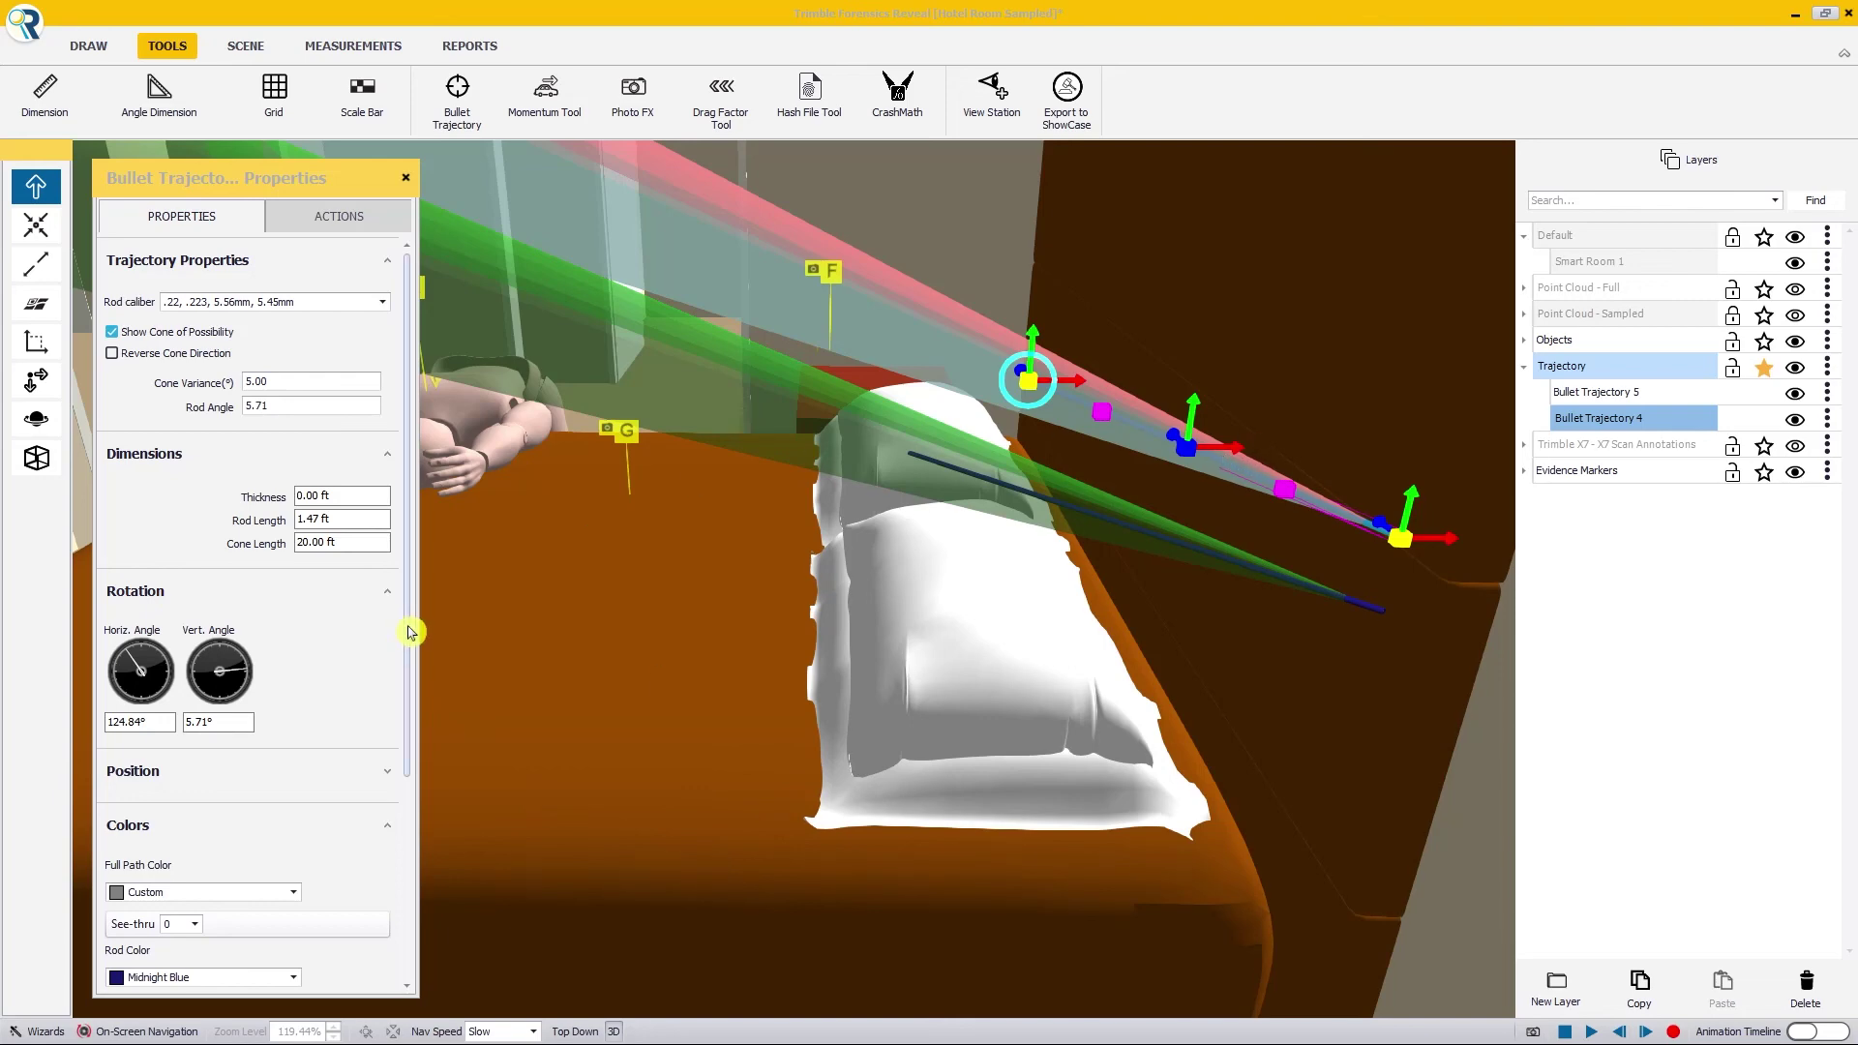
pyautogui.moveTo(411, 633); pyautogui.dragTo(407, 861)
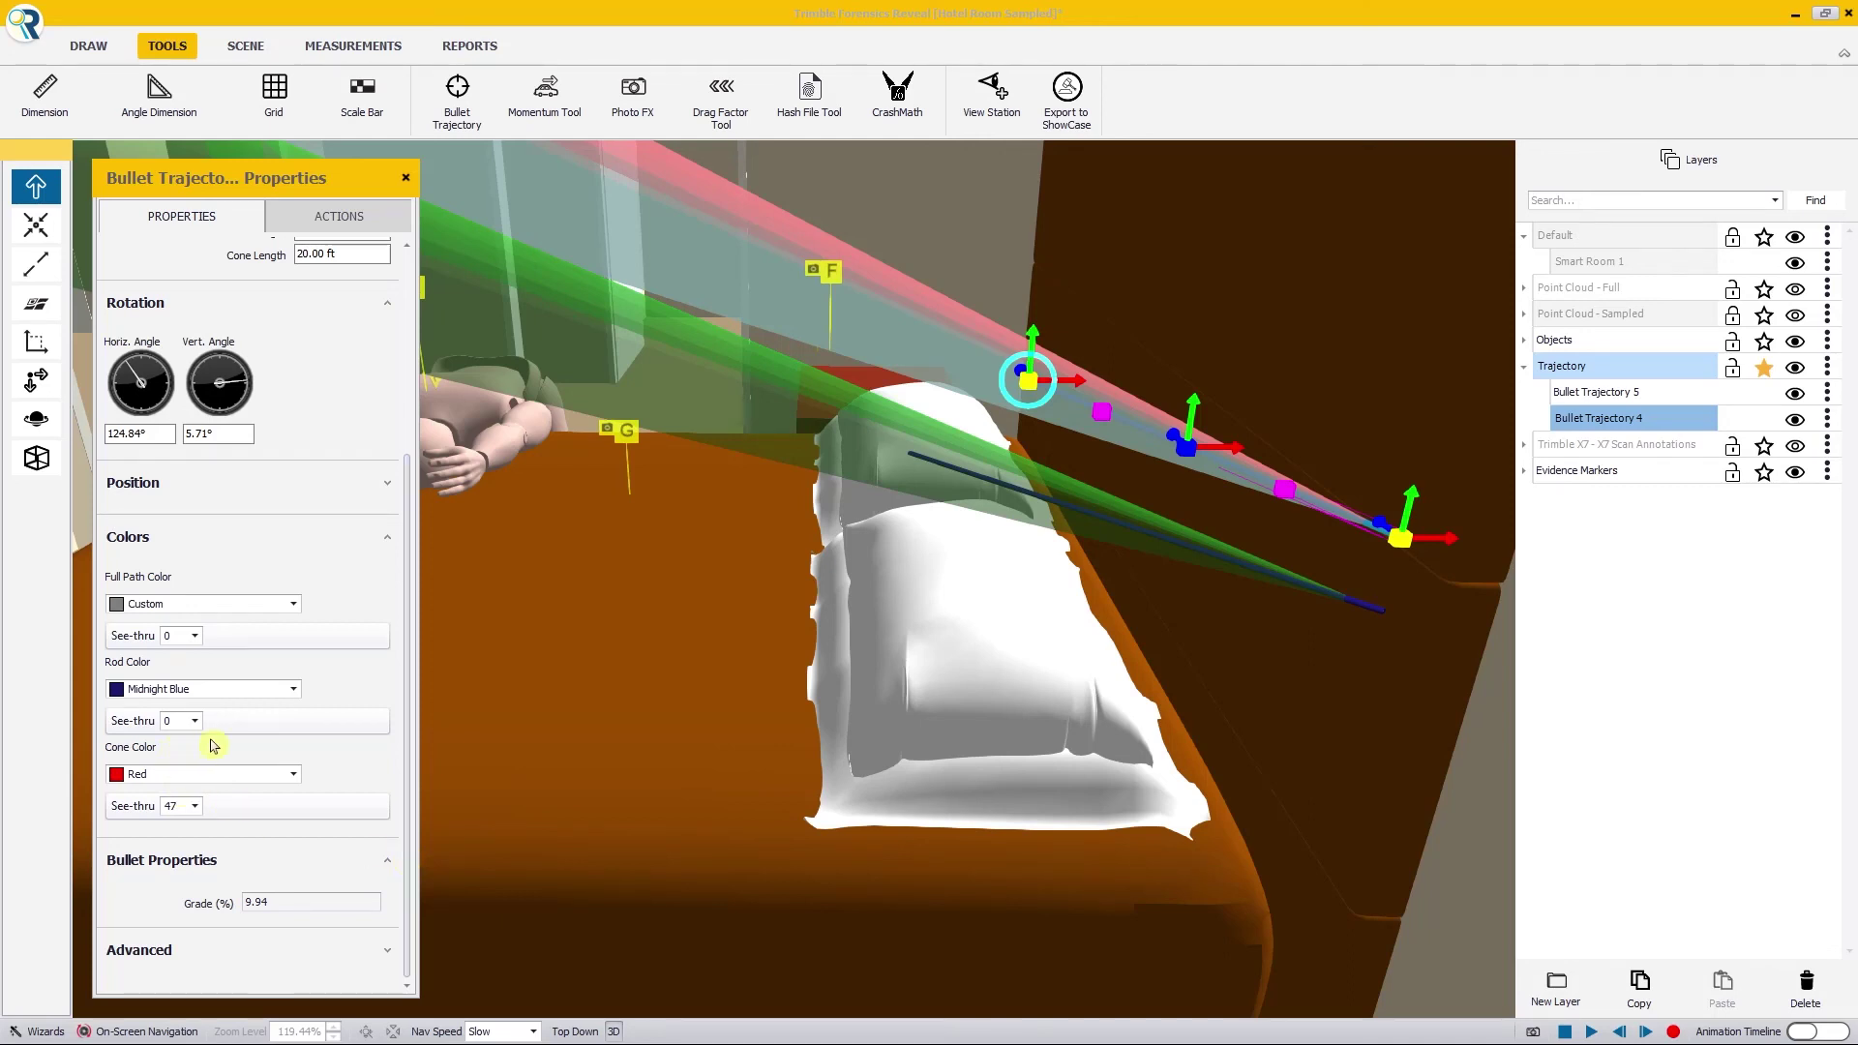
pyautogui.moveTo(410, 813); pyautogui.dragTo(403, 684)
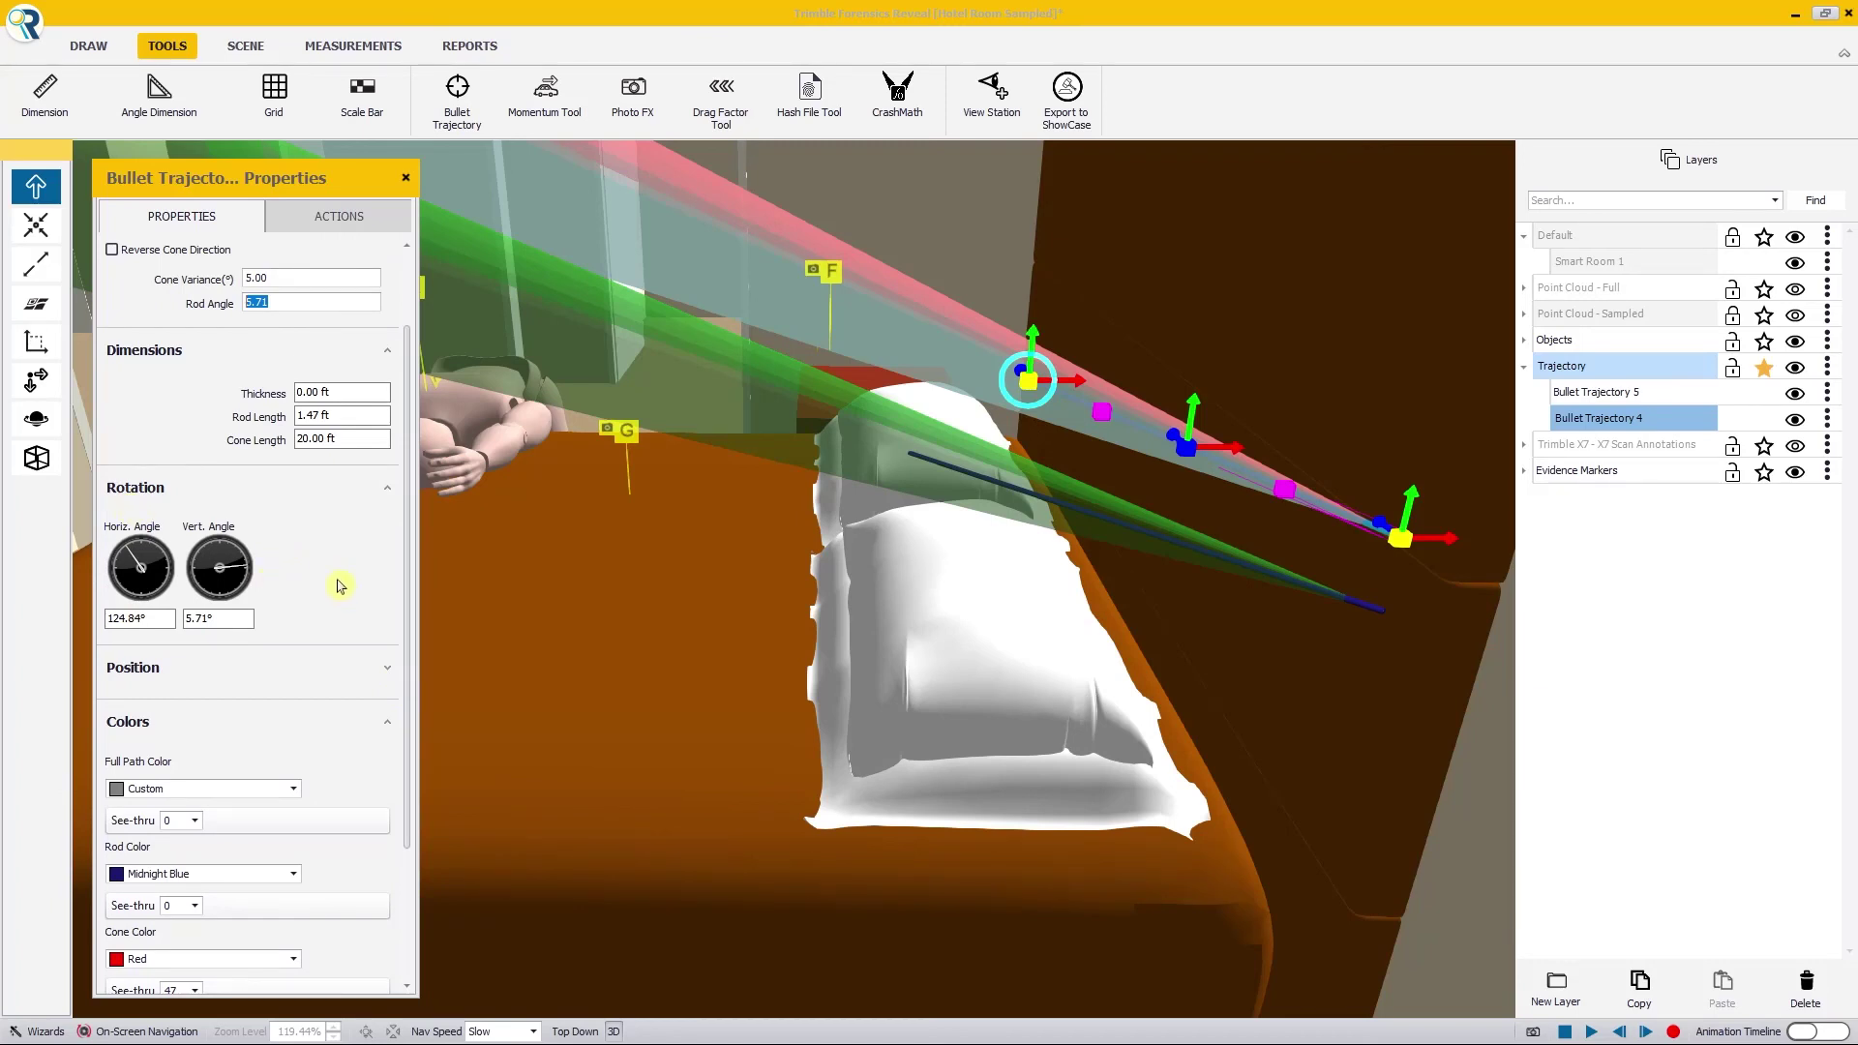
pyautogui.moveTo(408, 508); pyautogui.dragTo(397, 392)
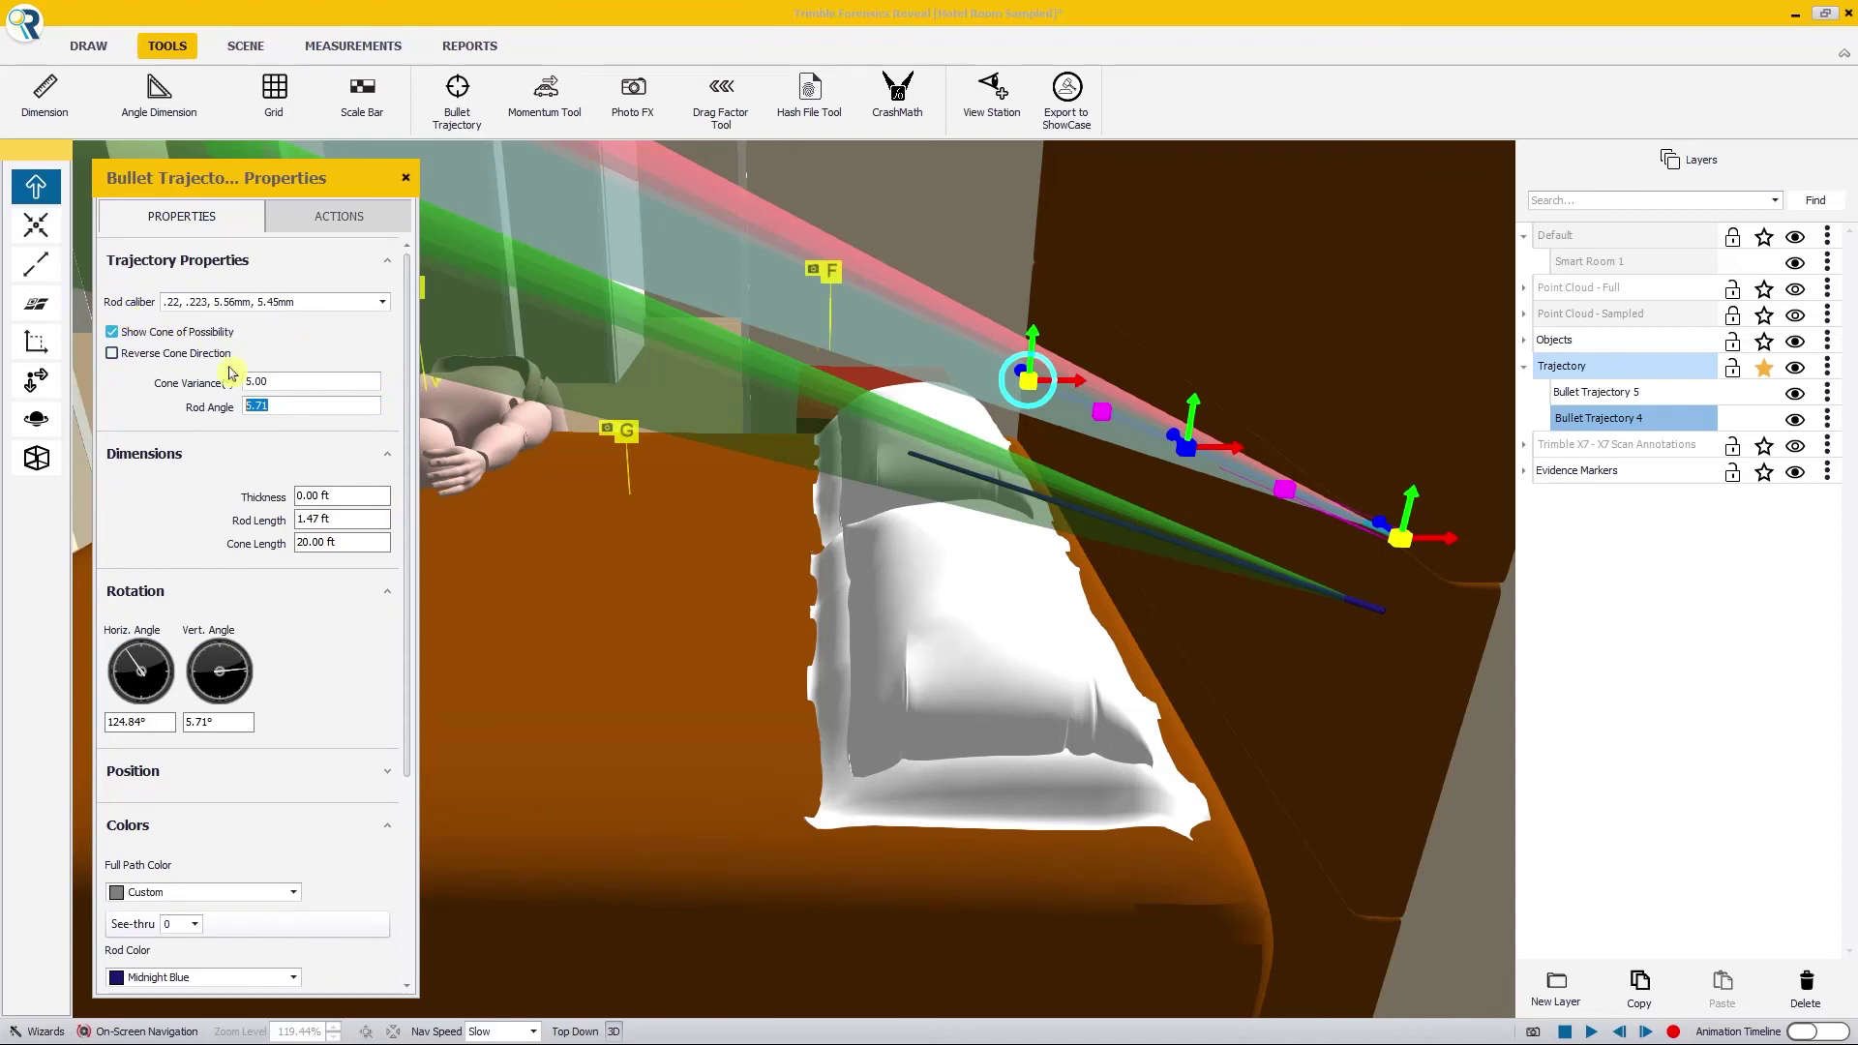
# Step: Set the rod caliber of Bullet Trajectory 4 to .38, .357, 9mm and hide its cone of possibility
pyautogui.click(242, 302)
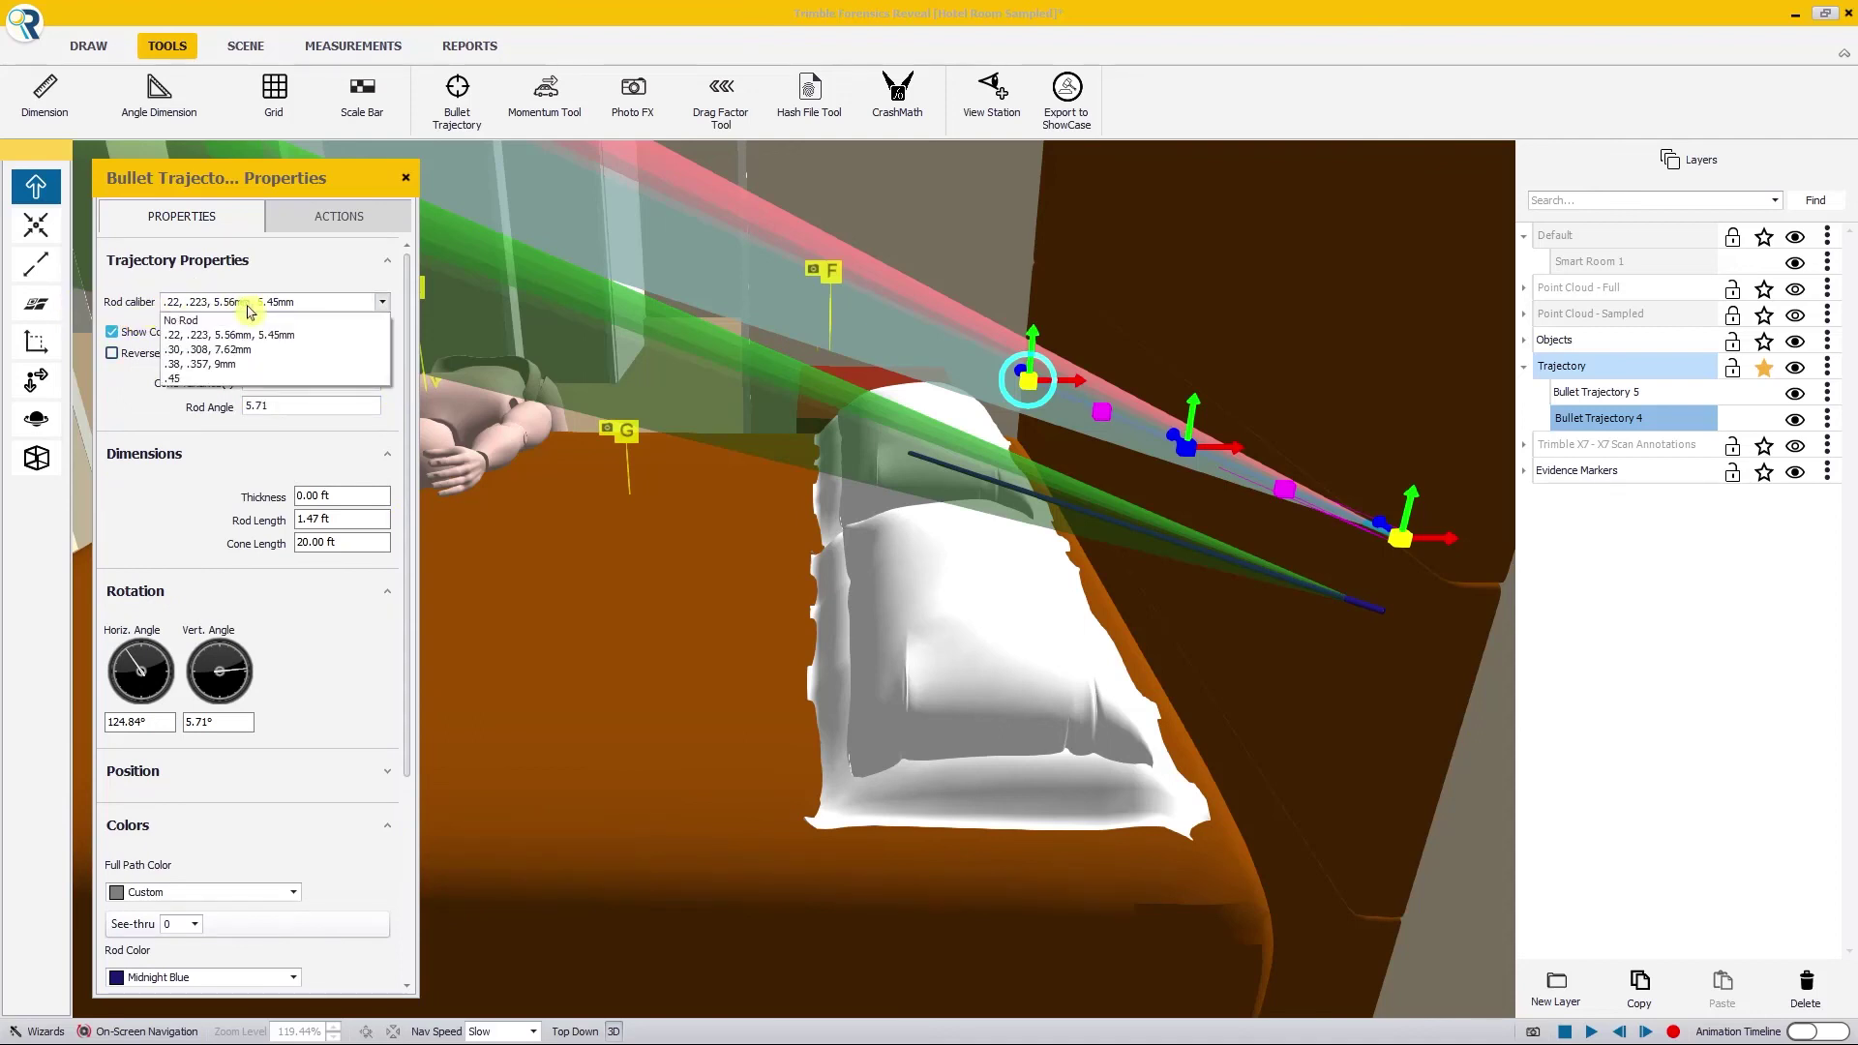
pyautogui.click(239, 365)
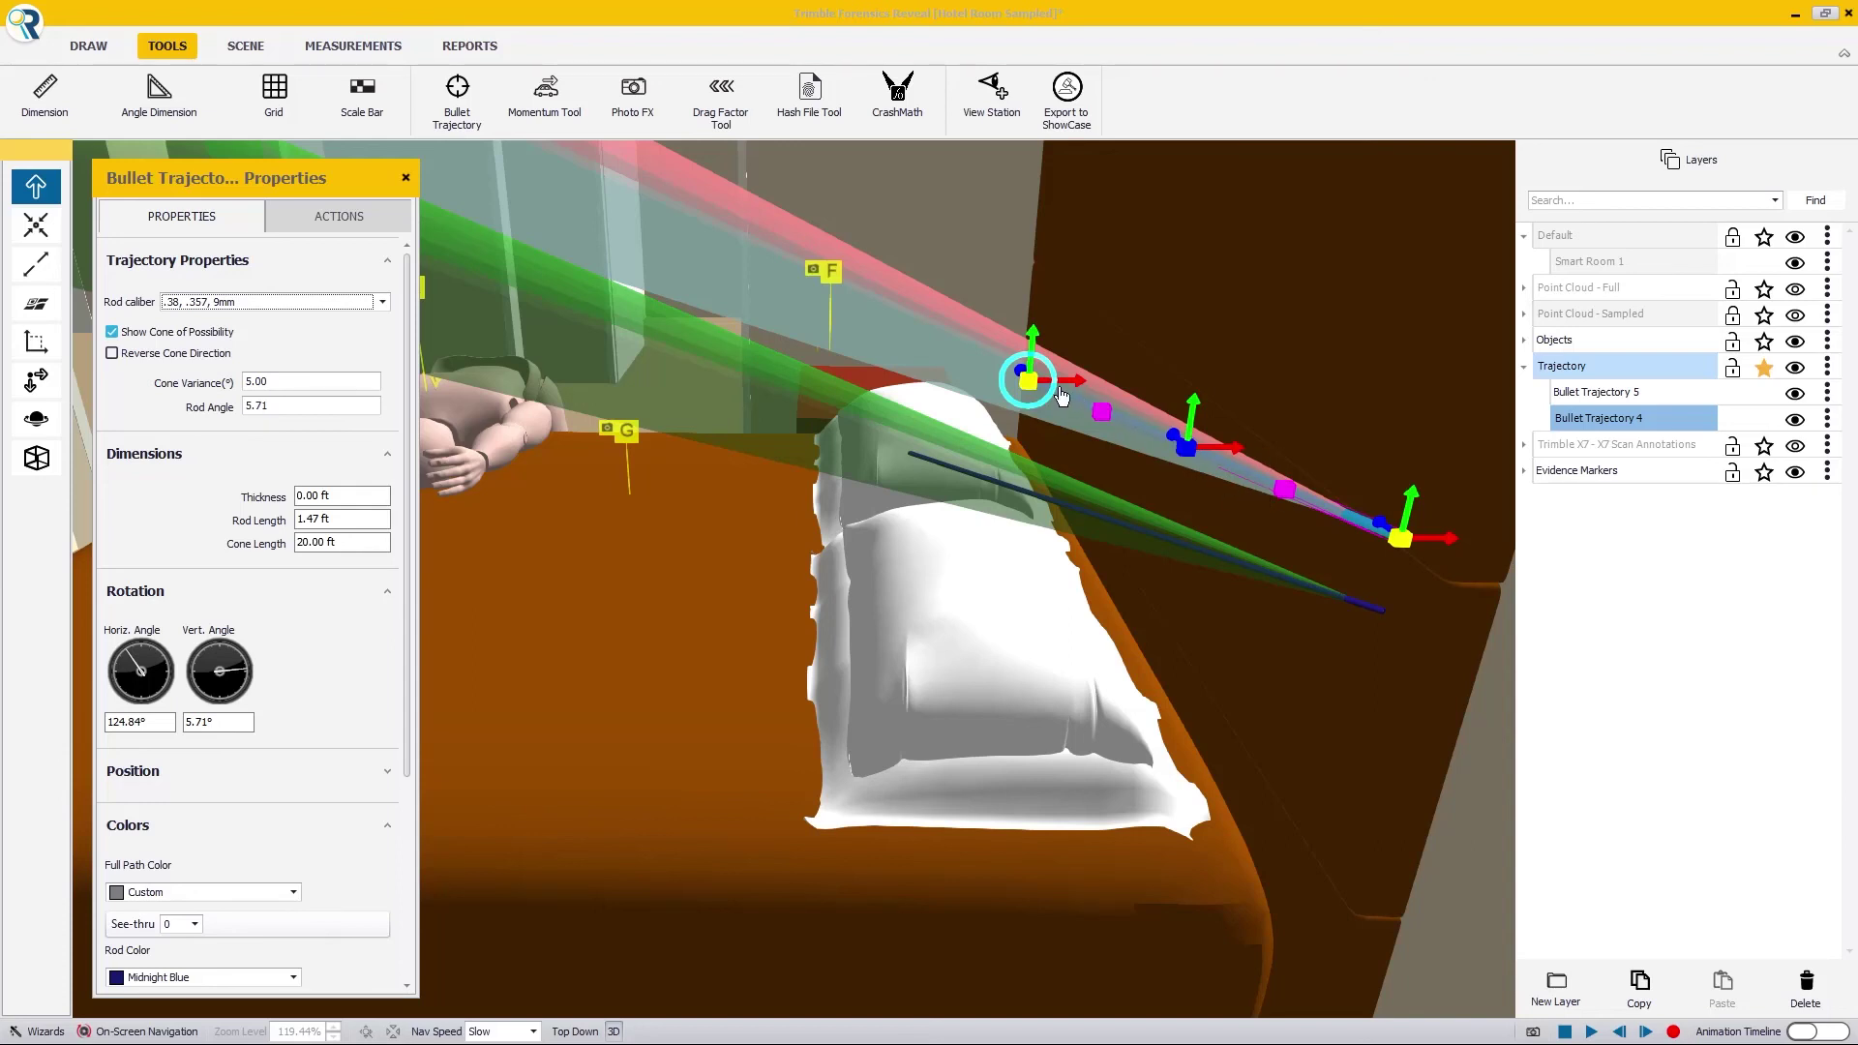
pyautogui.click(113, 332)
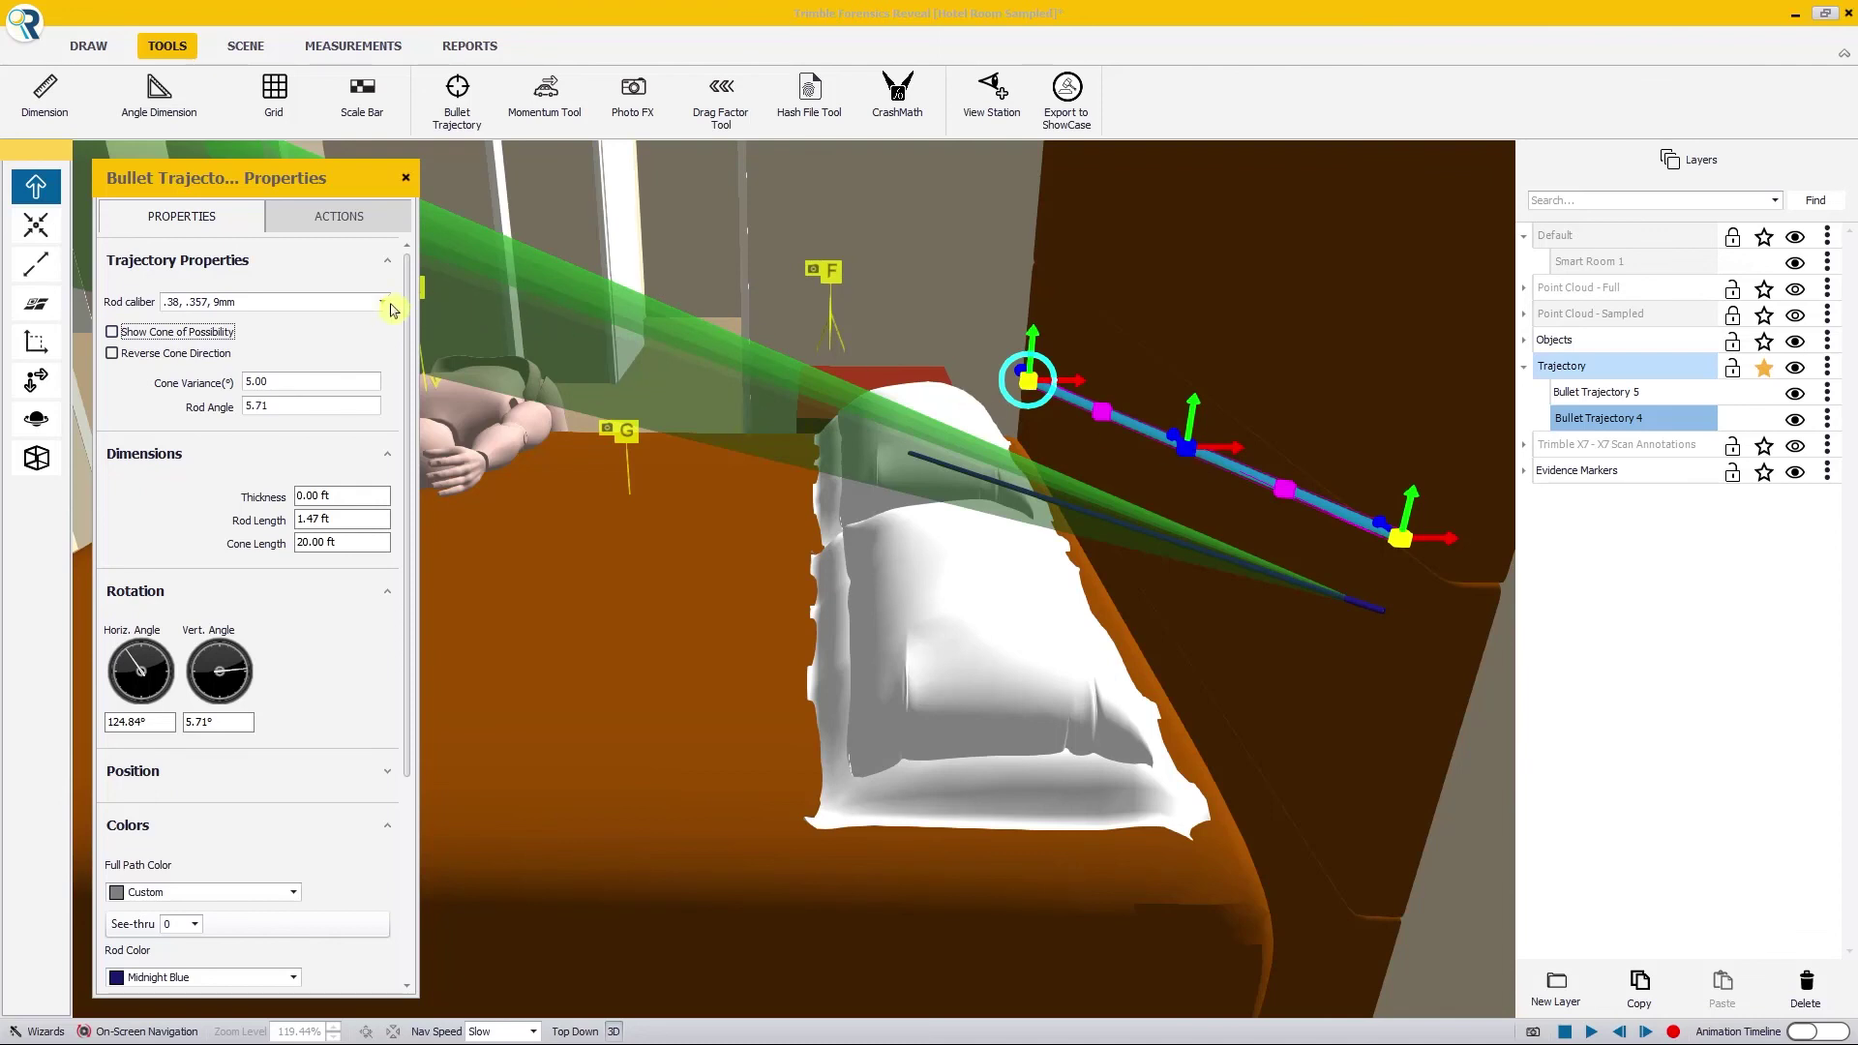
# Step: Try the .45 rod caliber on Bullet Trajectory 4 and return it to .22, .223, 5.56mm, 5.45mm
pyautogui.click(385, 303)
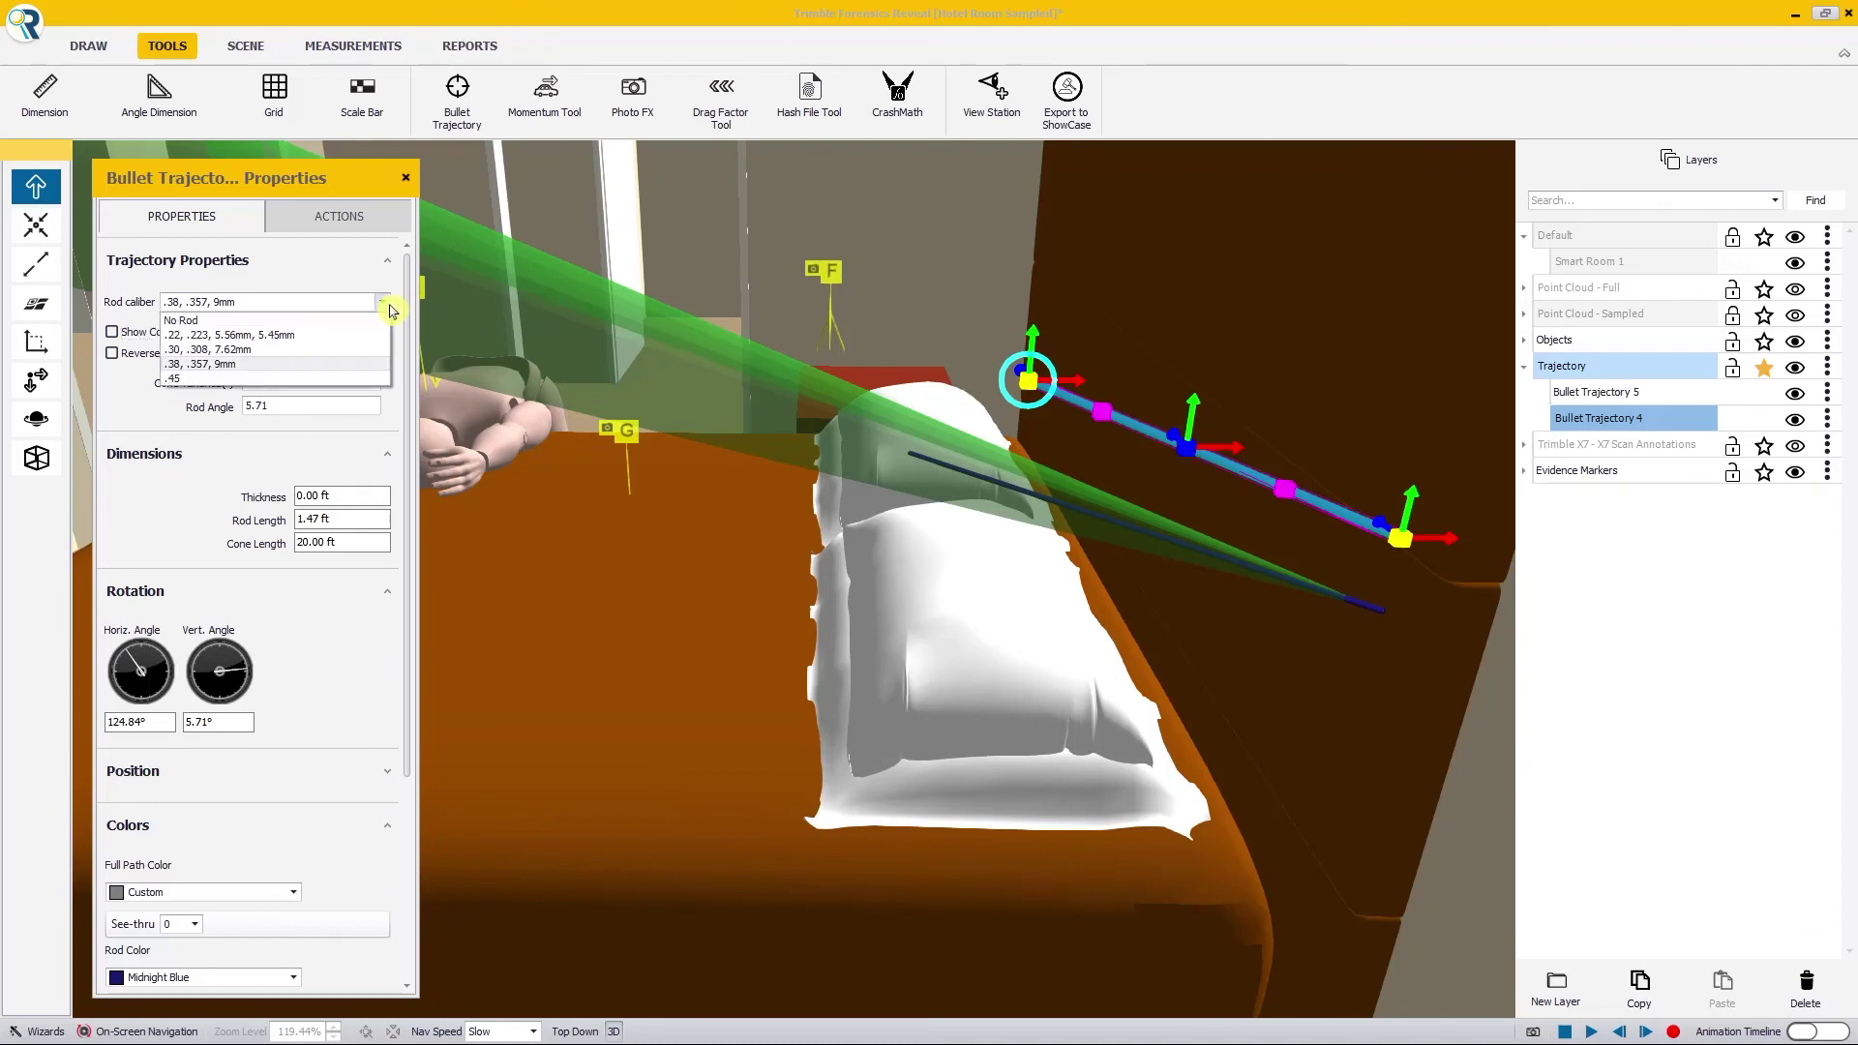
pyautogui.click(270, 377)
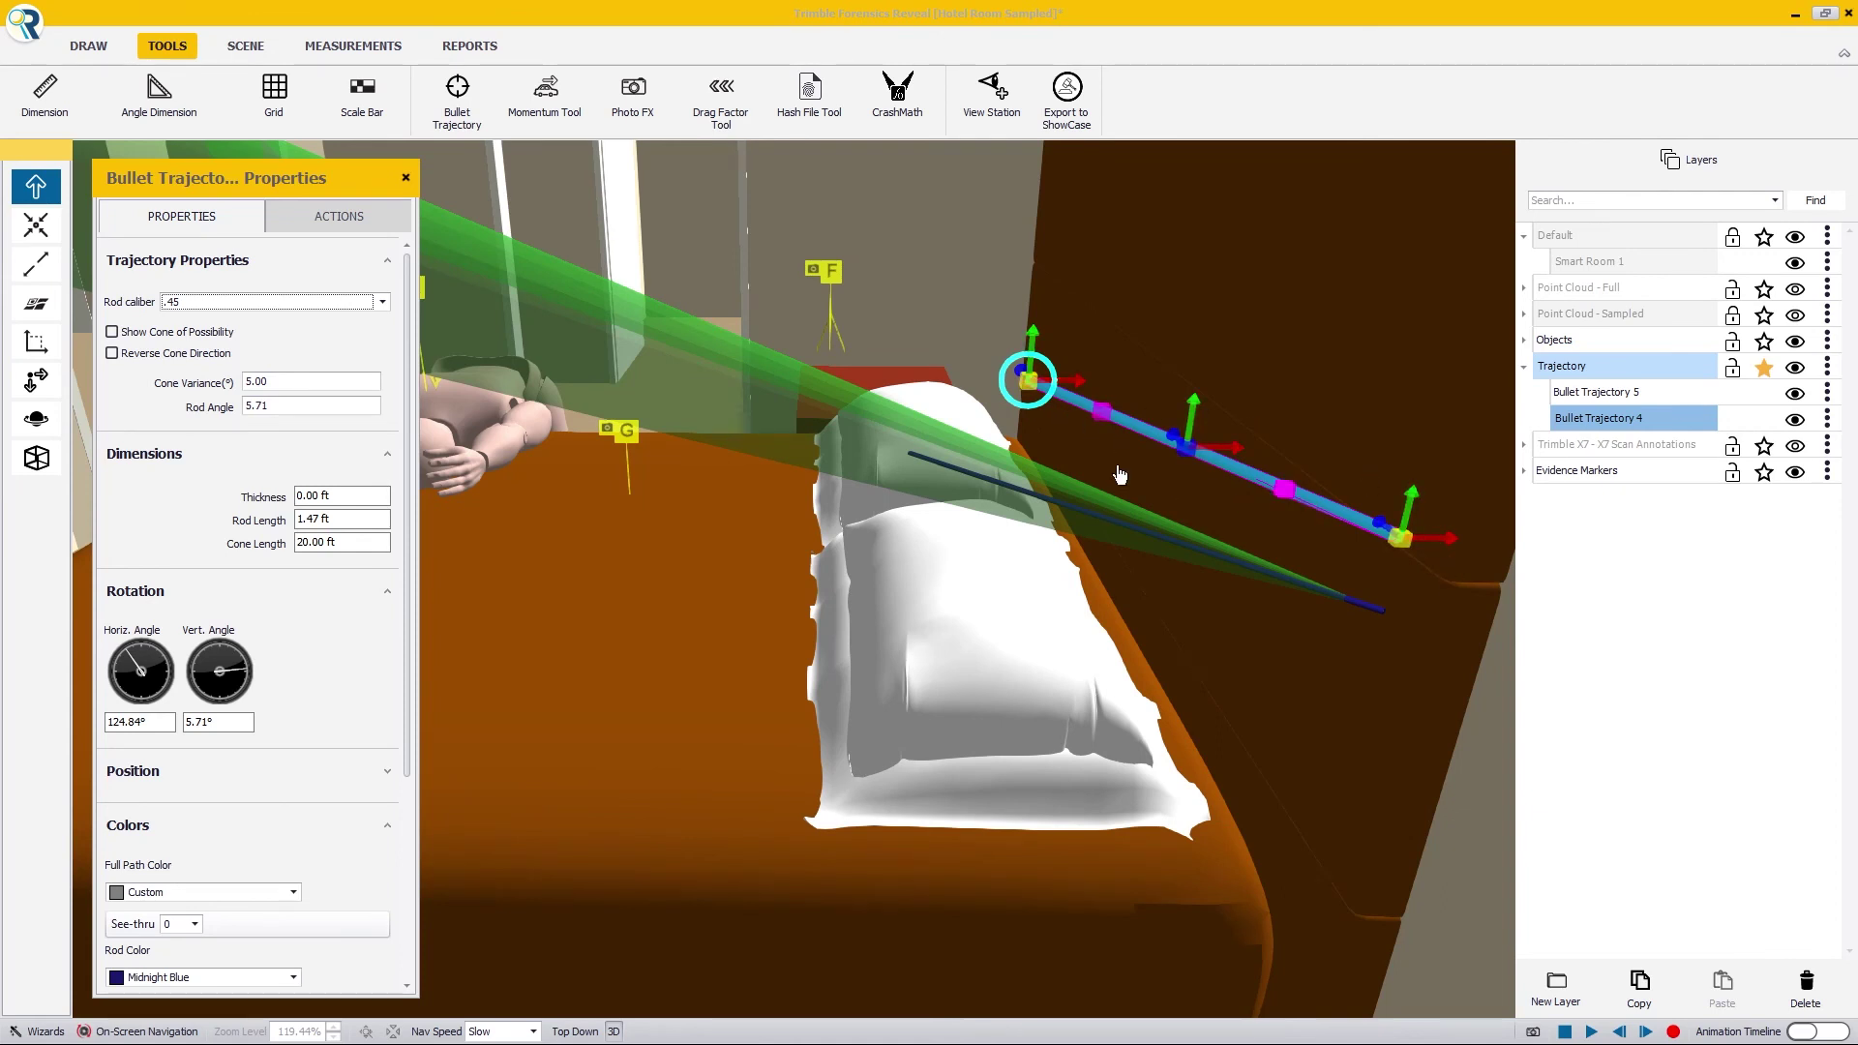
pyautogui.click(378, 305)
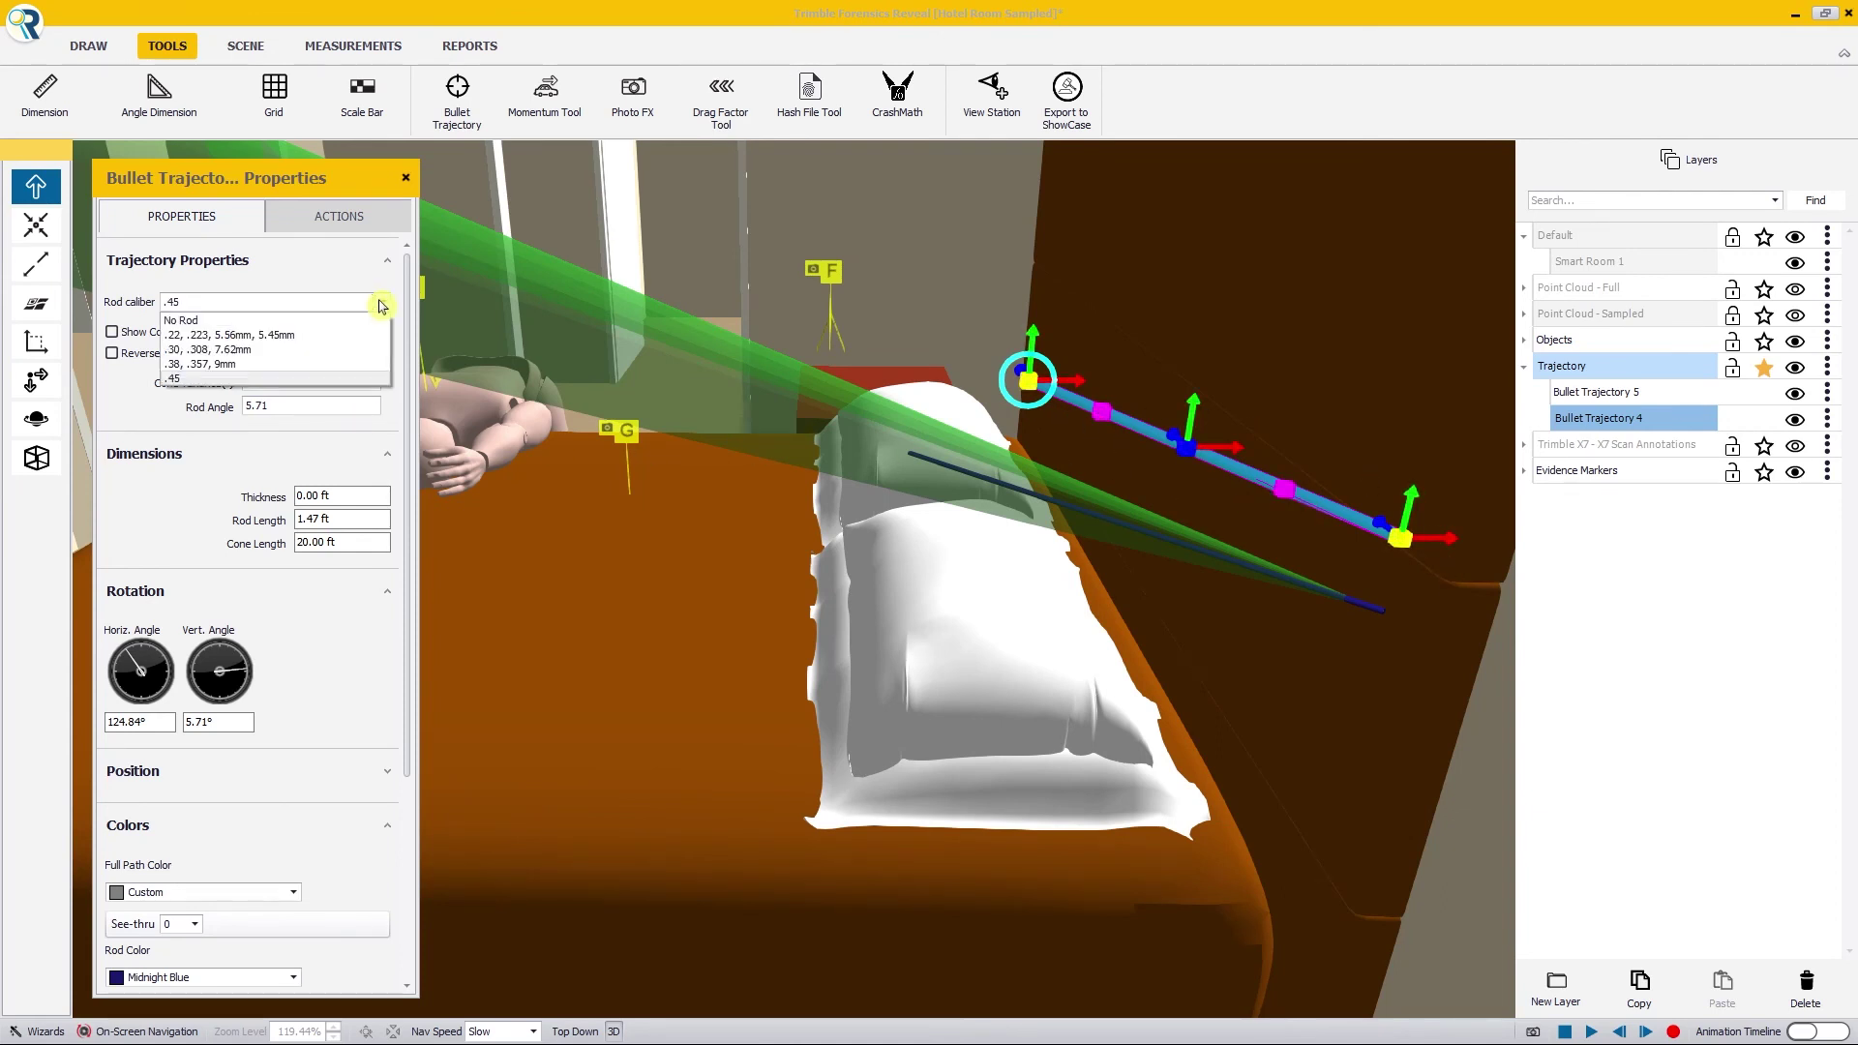
pyautogui.click(296, 335)
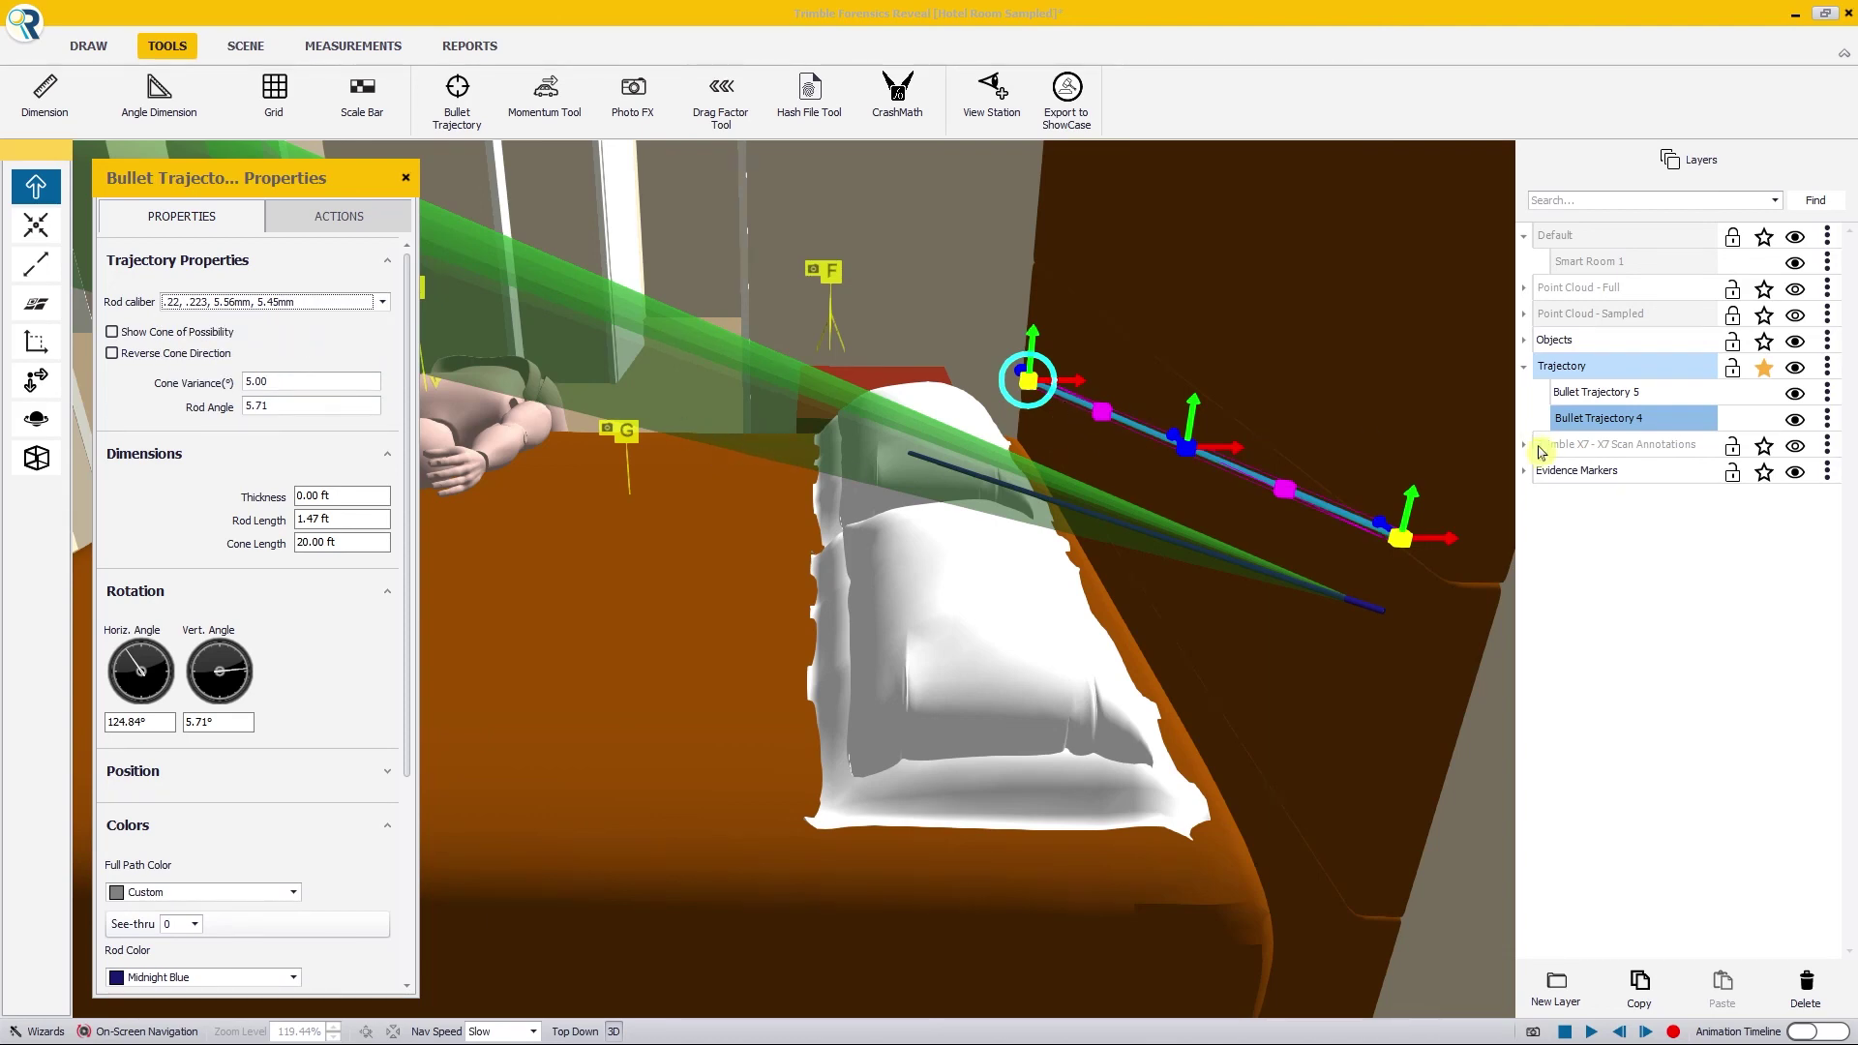
# Step: Show the Point Cloud - Sampled layer and inspect both modeled trajectories against the scanned rods near the headboard
pyautogui.click(1798, 320)
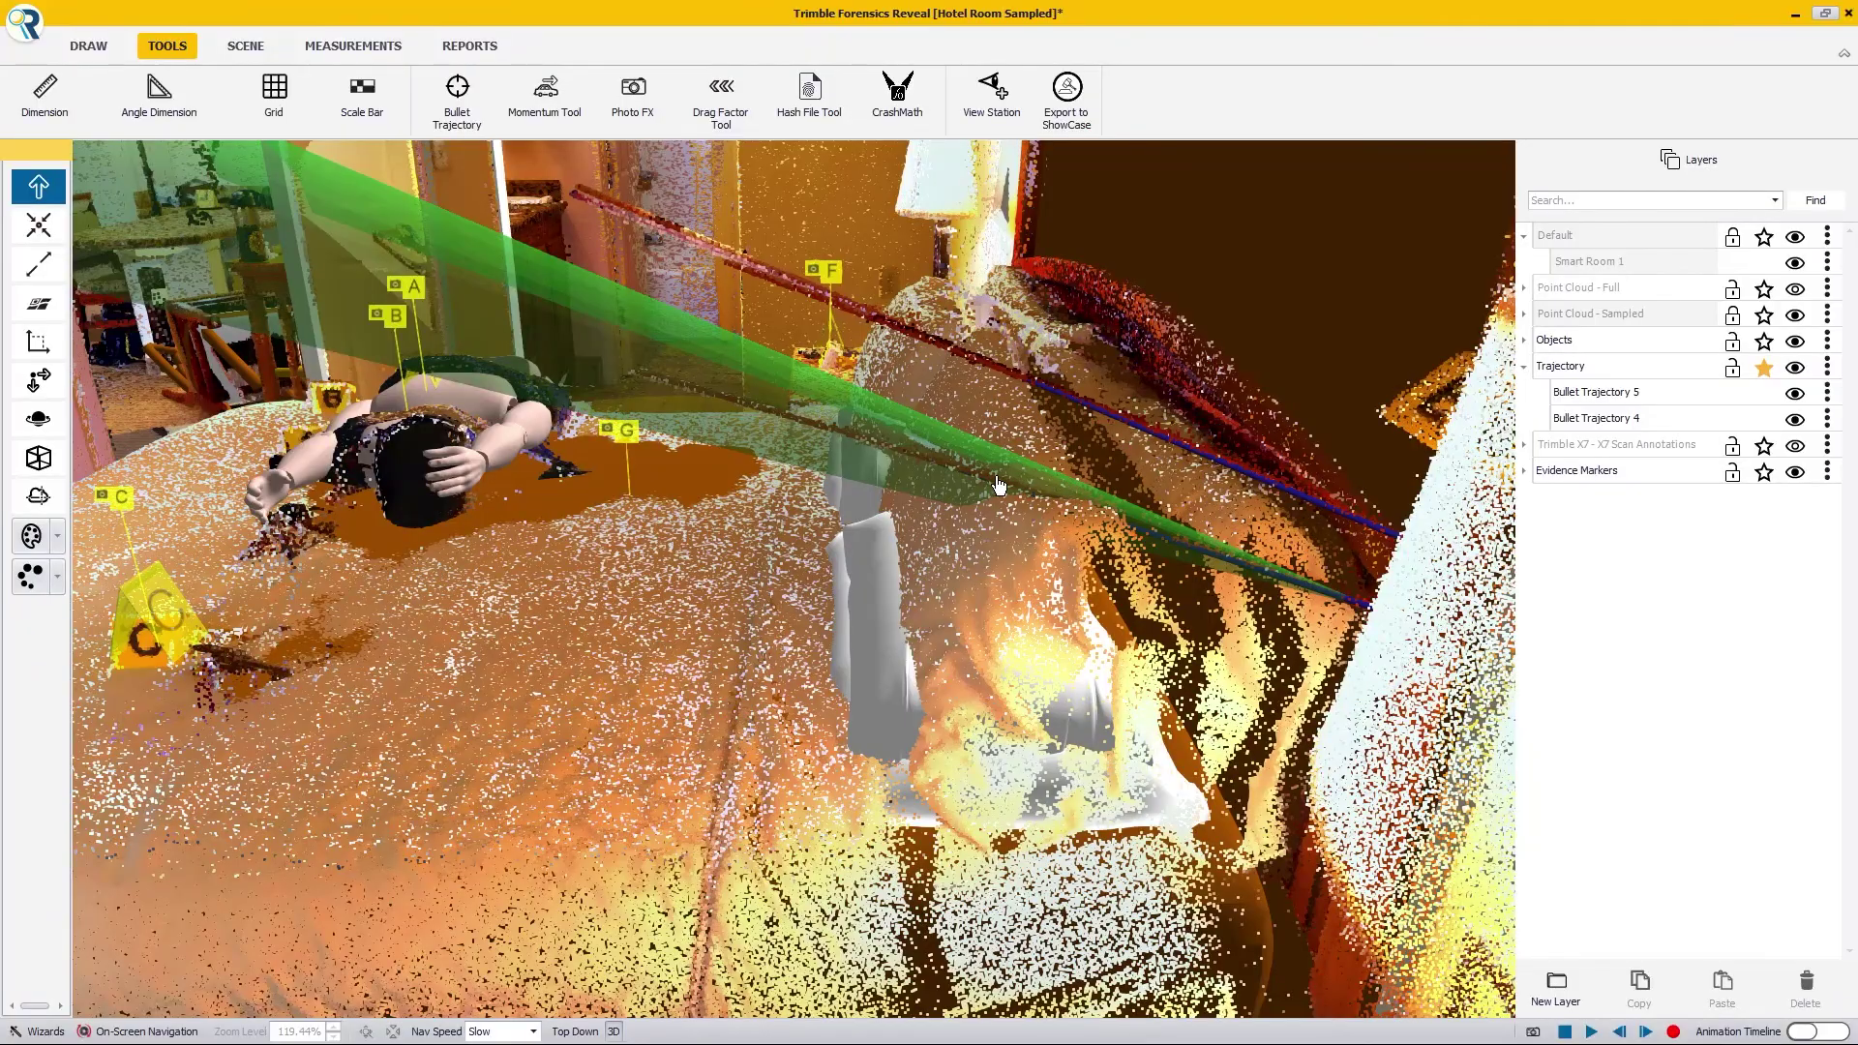
pyautogui.moveTo(996, 476); pyautogui.dragTo(1381, 683)
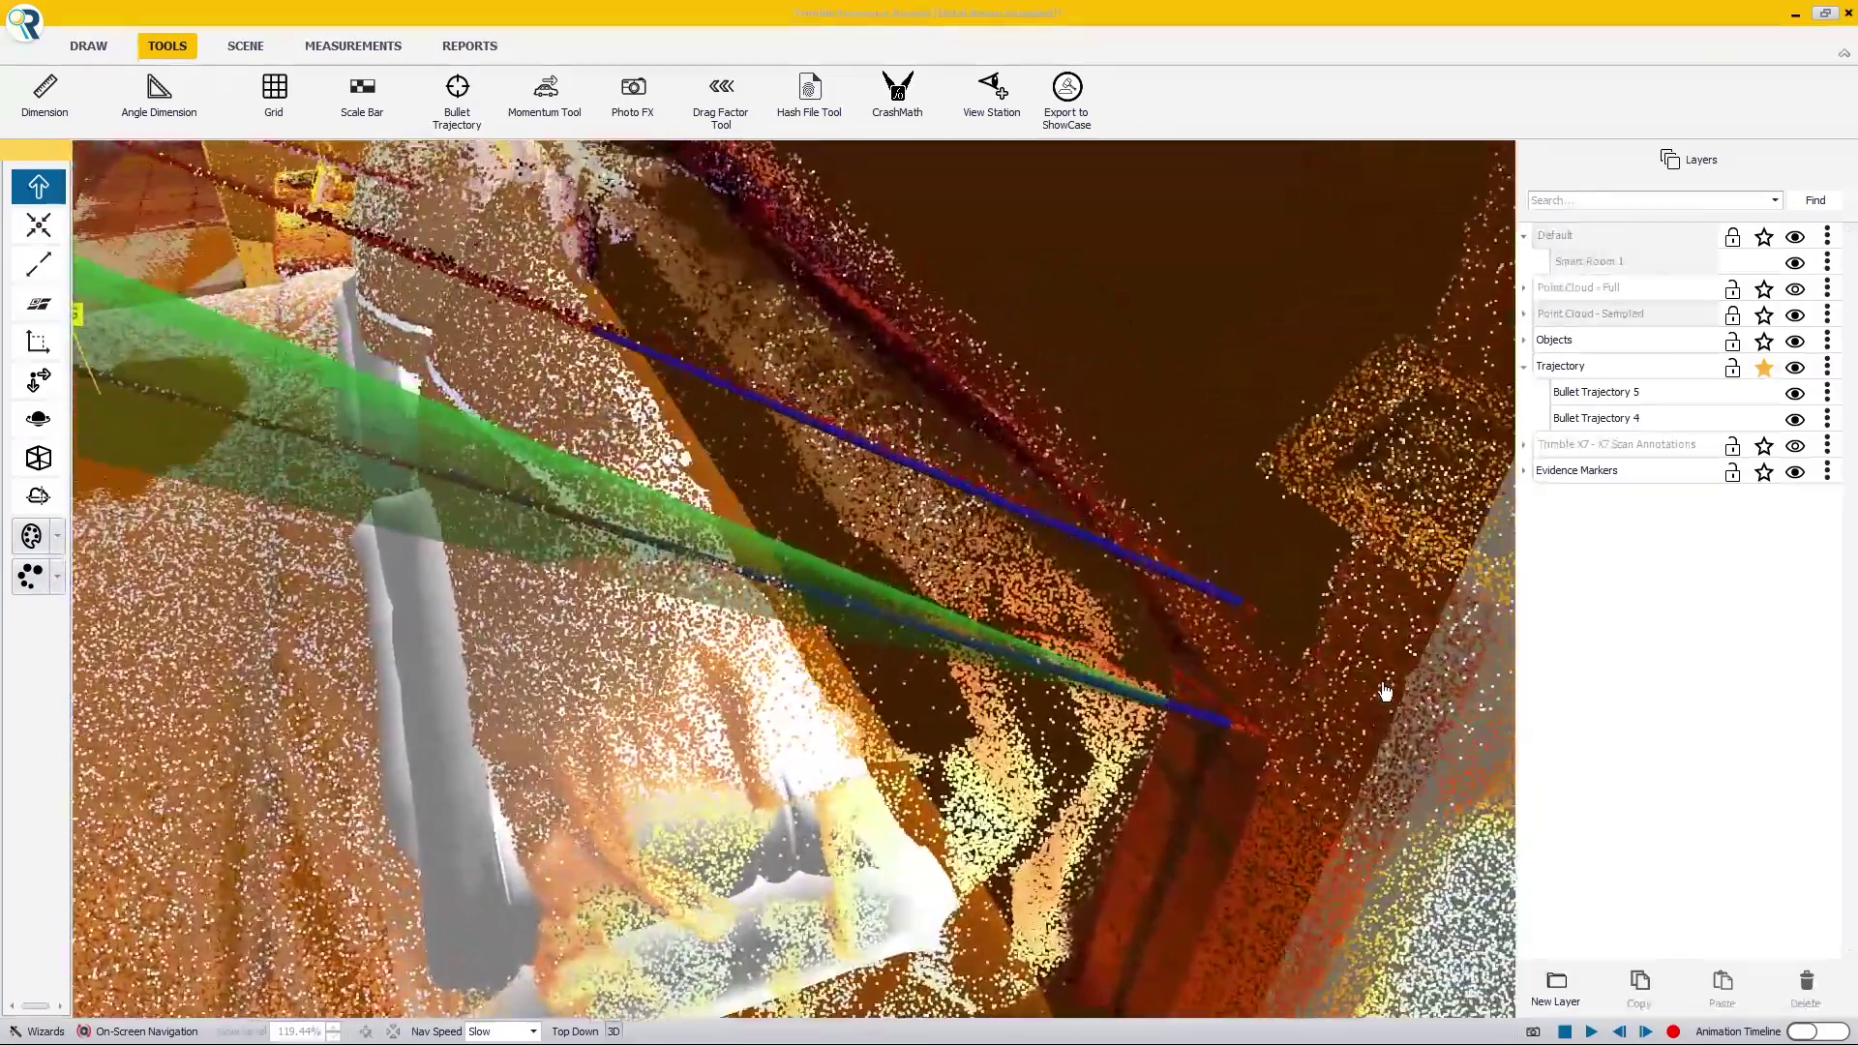
pyautogui.press('Left')
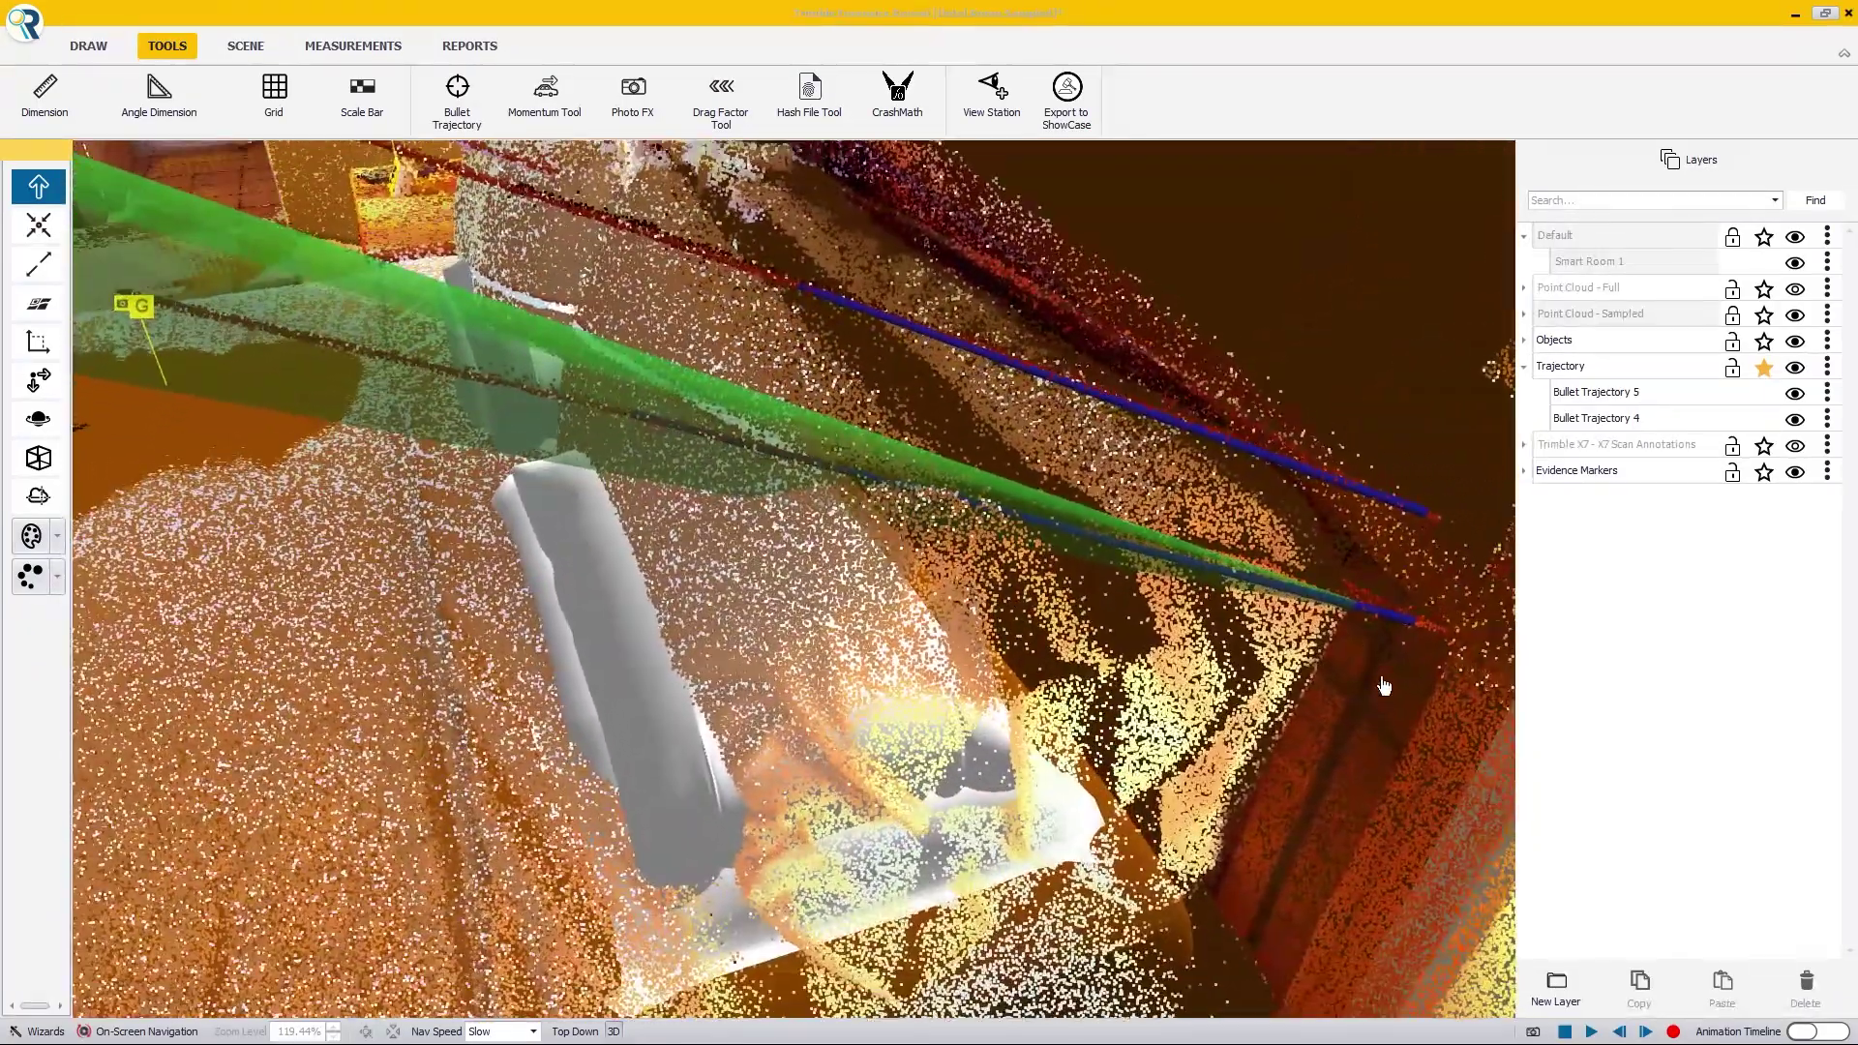
pyautogui.moveTo(1082, 625); pyautogui.dragTo(523, 647)
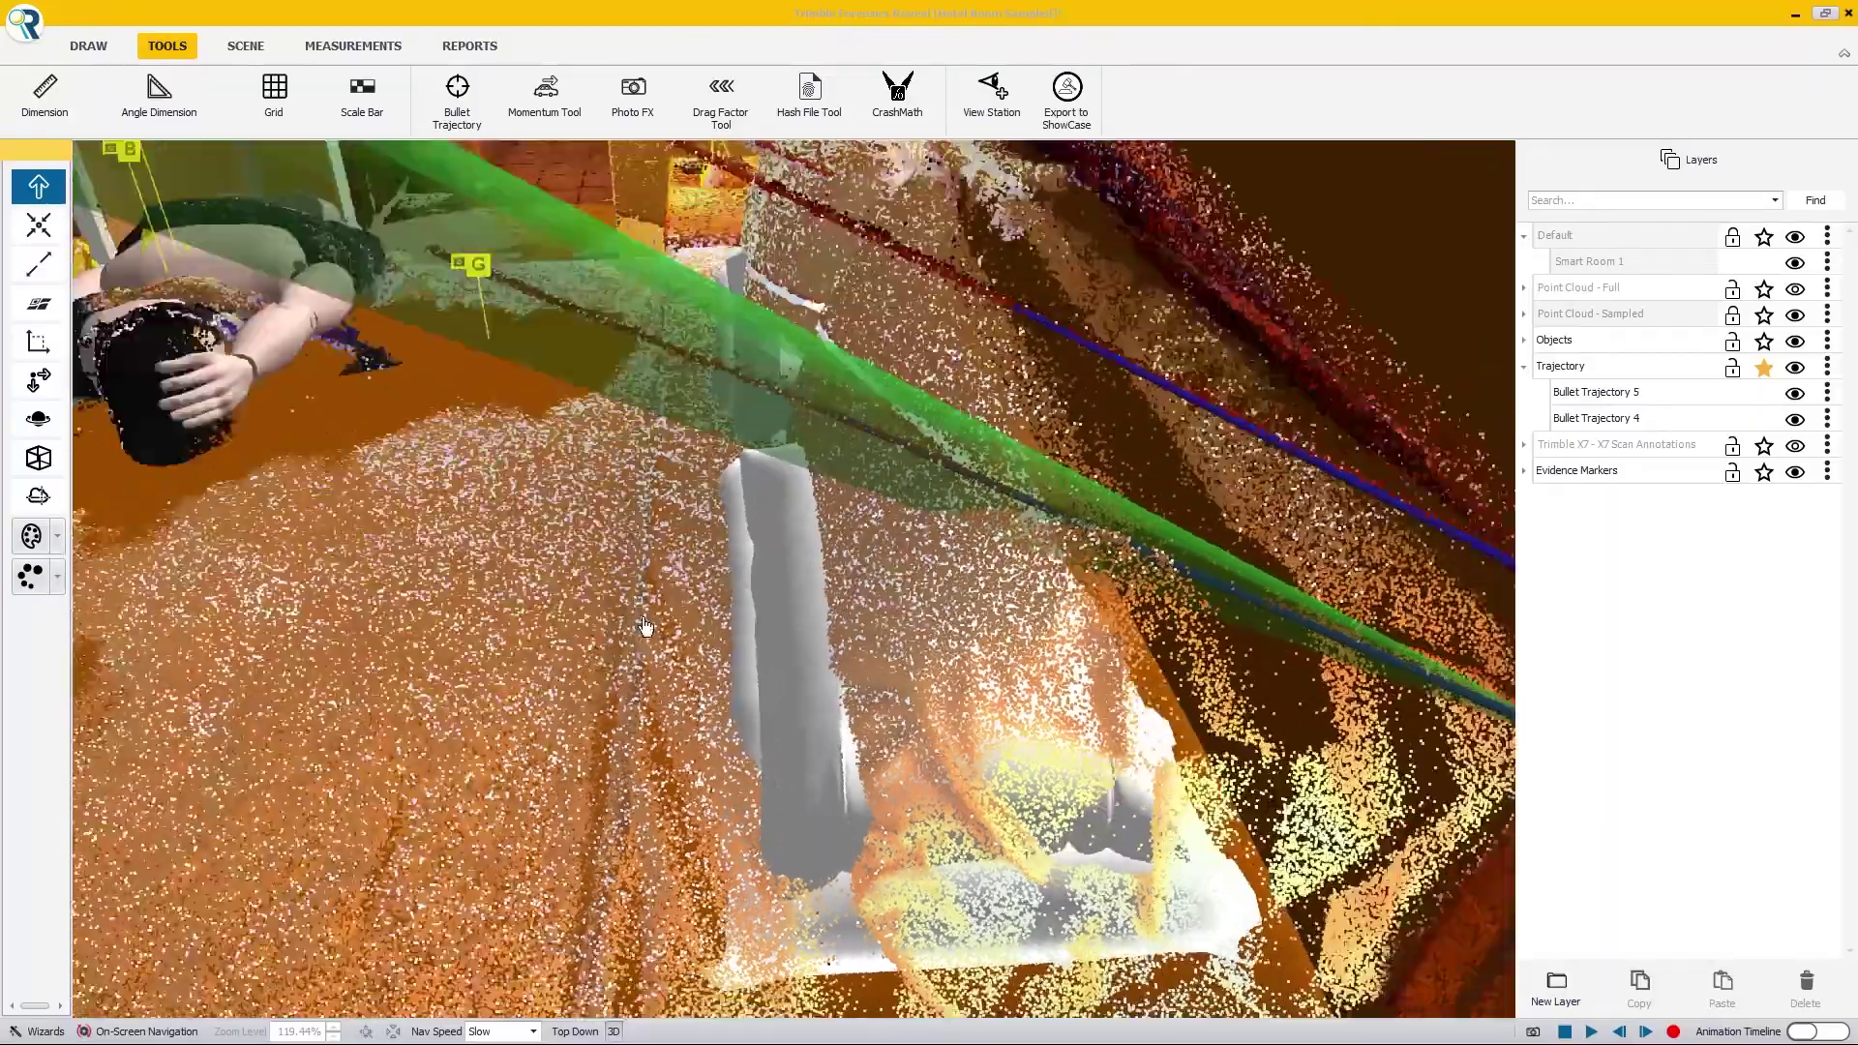
pyautogui.press('Right')
pyautogui.moveTo(1032, 688); pyautogui.dragTo(820, 754)
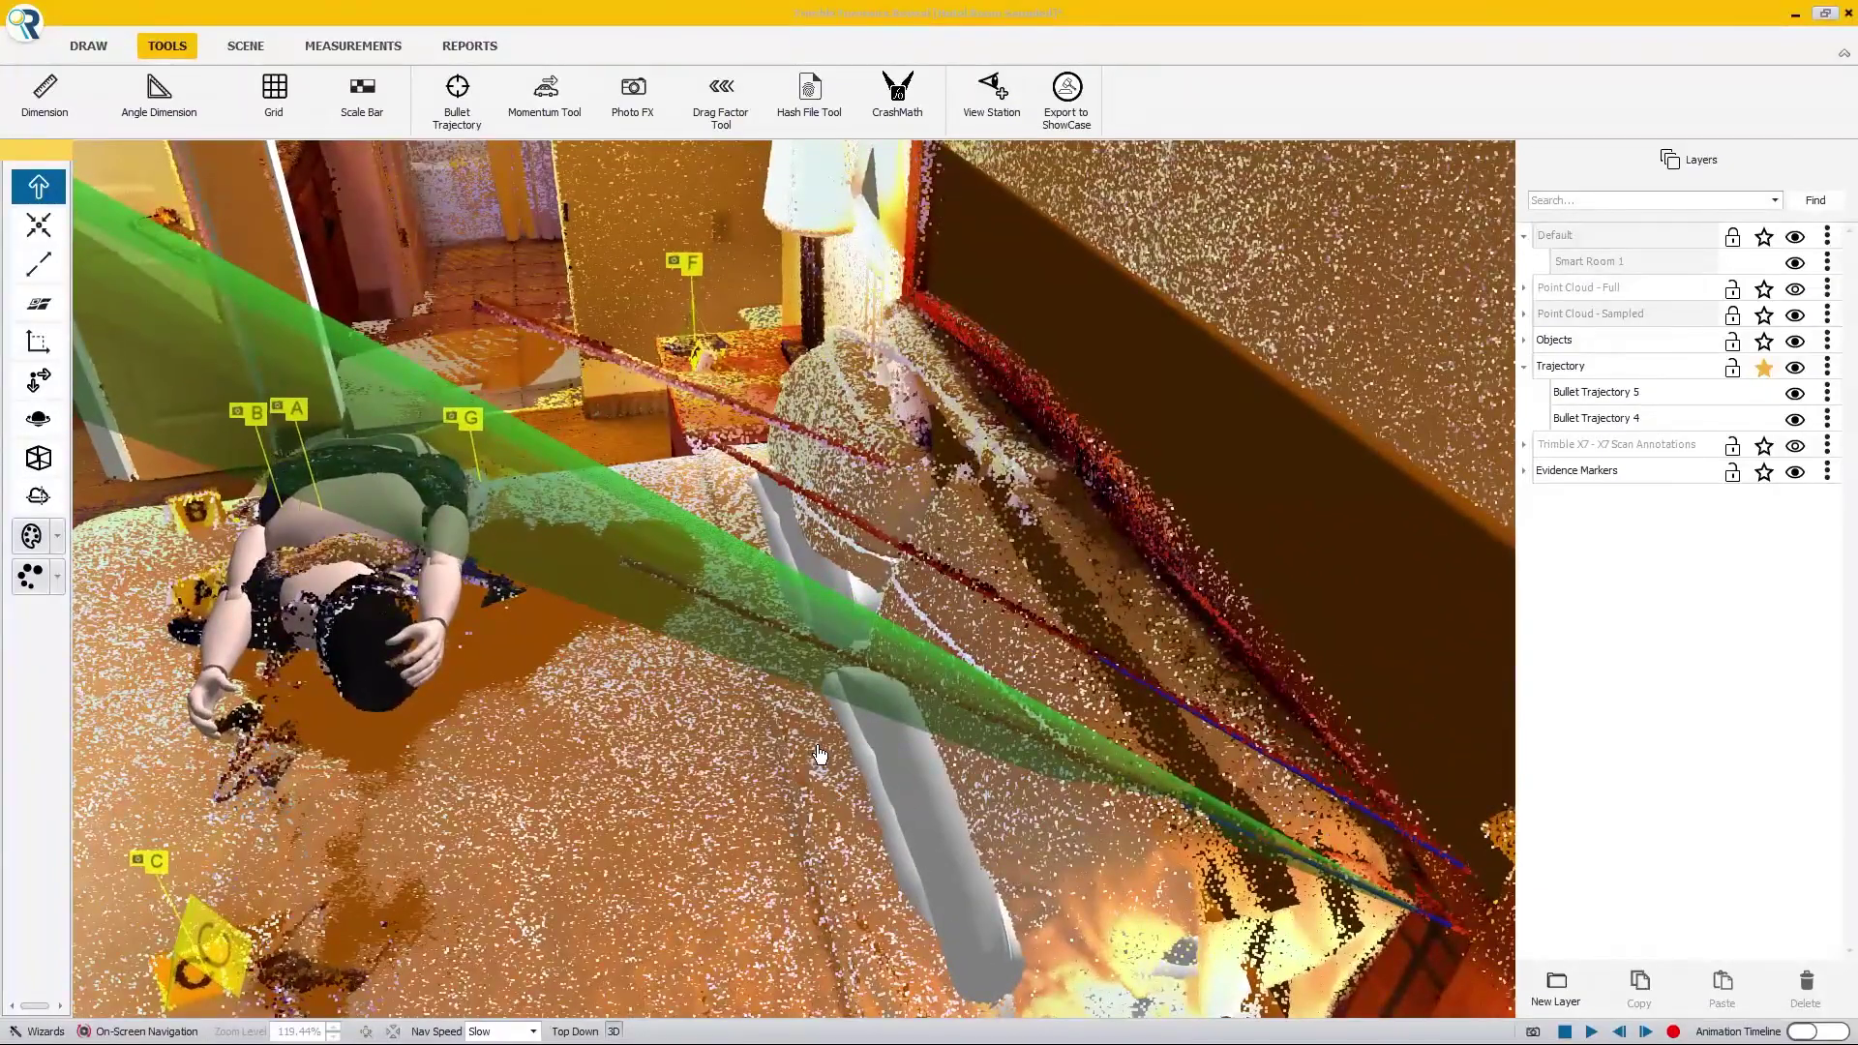